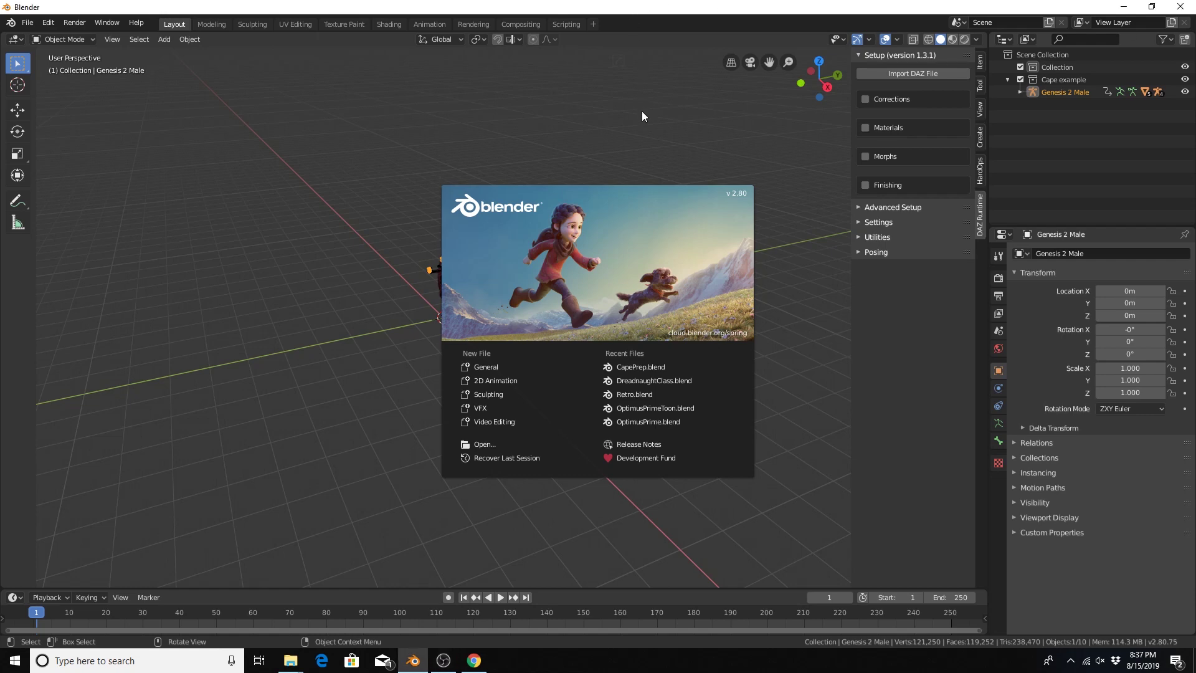
Dismiss the splash screen and inspect the Genesis 2 Male character up close and at full height.
{"action": "left_click", "coordinate": [633, 167]}
{"action": "scroll", "coordinate": [450, 301], "scroll_direction": "up", "scroll_amount": 4}
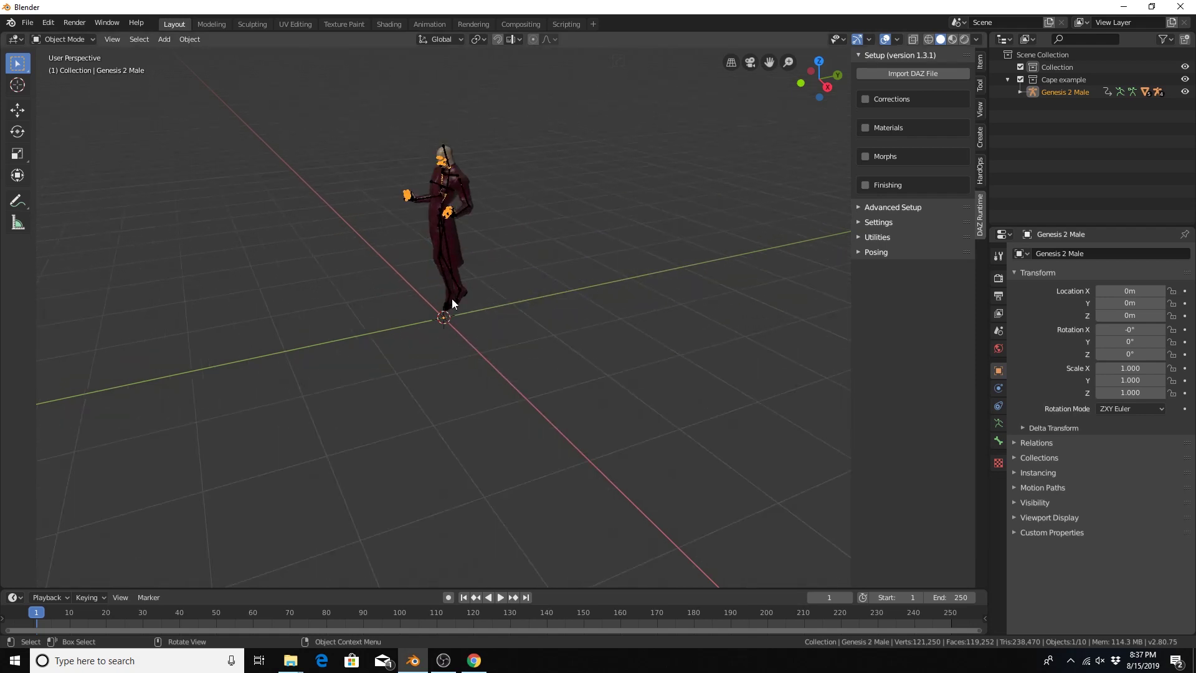
{"action": "middle_click_drag", "start_coordinate": [454, 295], "coordinate": [513, 358]}
{"action": "scroll", "coordinate": [511, 386], "scroll_direction": "up", "scroll_amount": 4}
{"action": "scroll", "coordinate": [508, 393], "scroll_direction": "up", "scroll_amount": 3}
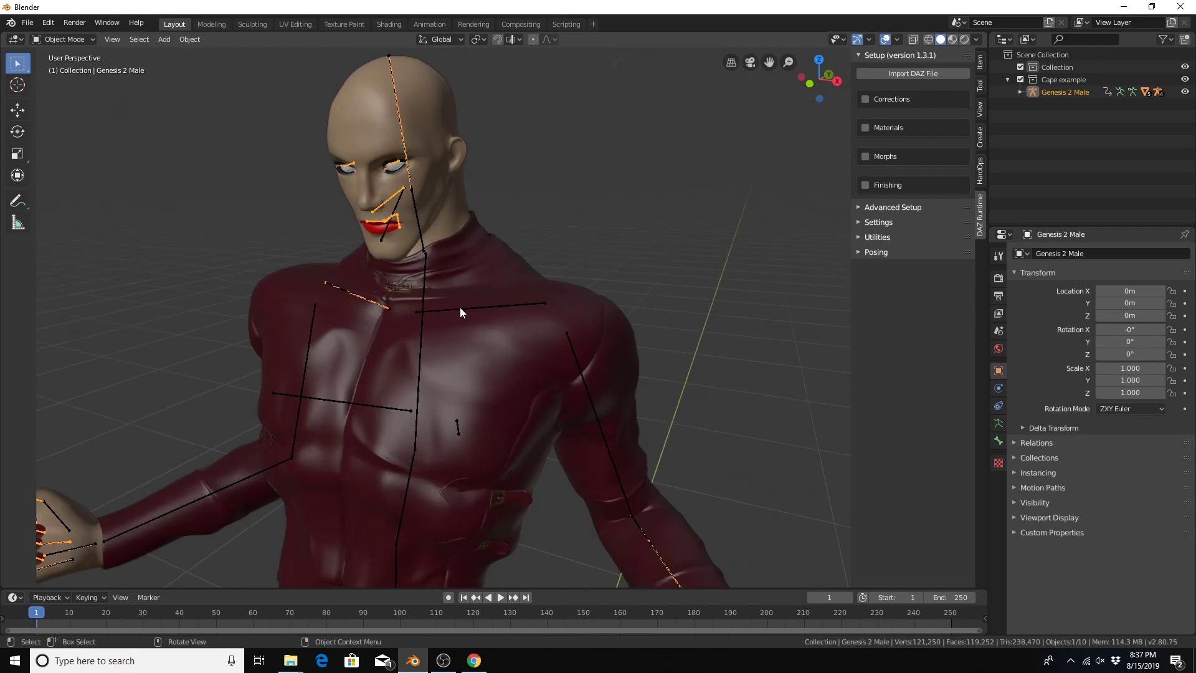
{"action": "scroll", "coordinate": [461, 307], "scroll_direction": "down", "scroll_amount": 7}
{"action": "middle_click_drag", "start_coordinate": [500, 390], "coordinate": [447, 313], "text": "shift"}
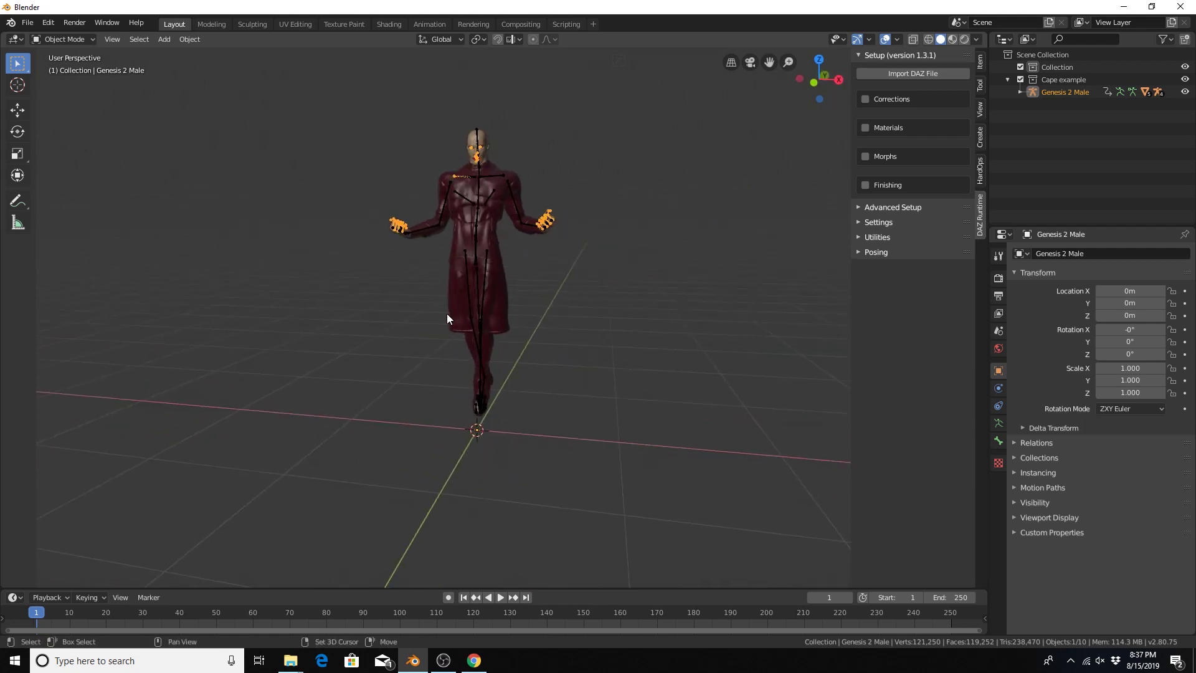
Add a UV sphere and move it up beside the character.
{"action": "key", "text": "shift+a"}
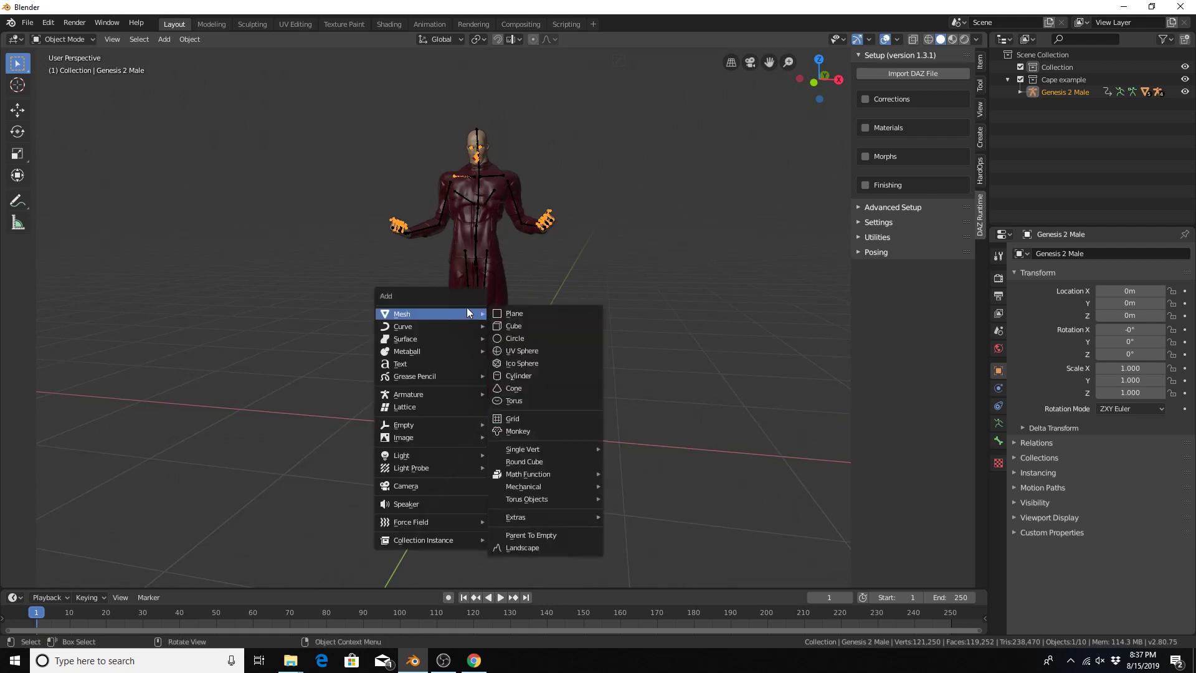
{"action": "mouse_move", "coordinate": [468, 313]}
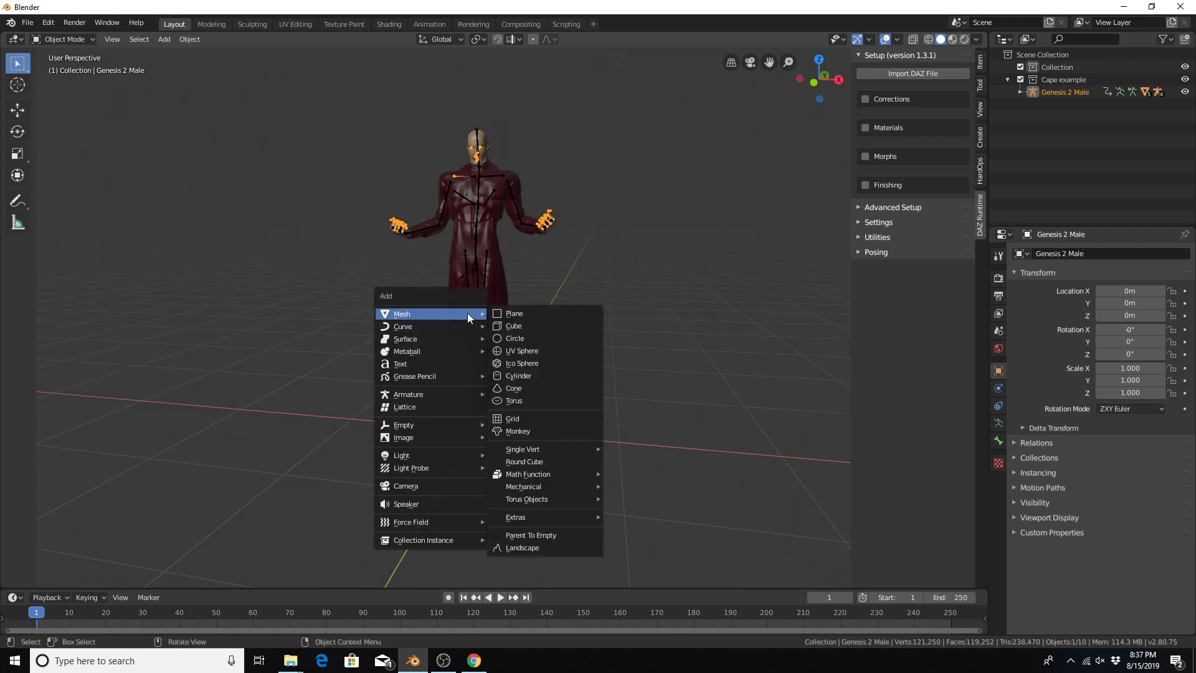
{"action": "left_click", "coordinate": [552, 350]}
{"action": "key", "text": "g"}
{"action": "left_click", "coordinate": [263, 128]}
{"action": "scroll", "coordinate": [350, 192], "scroll_direction": "down", "scroll_amount": 2}
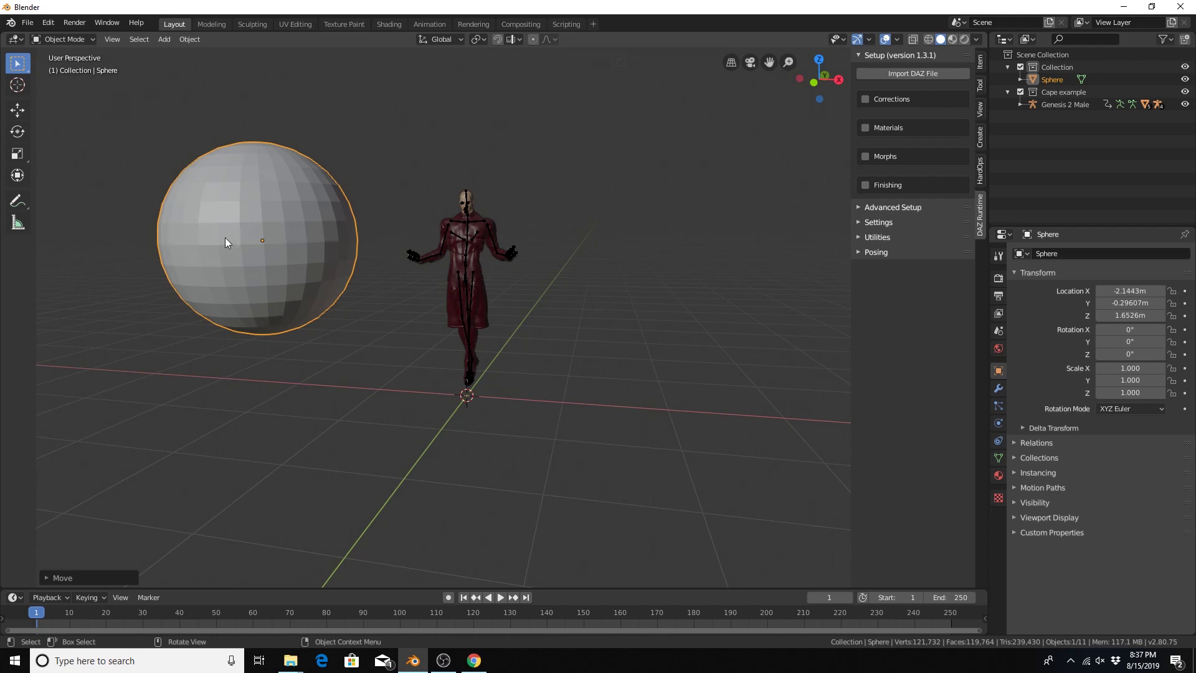
Compare the UV sphere's size with the character and delete the sphere.
{"action": "middle_click_drag", "start_coordinate": [226, 239], "coordinate": [275, 225]}
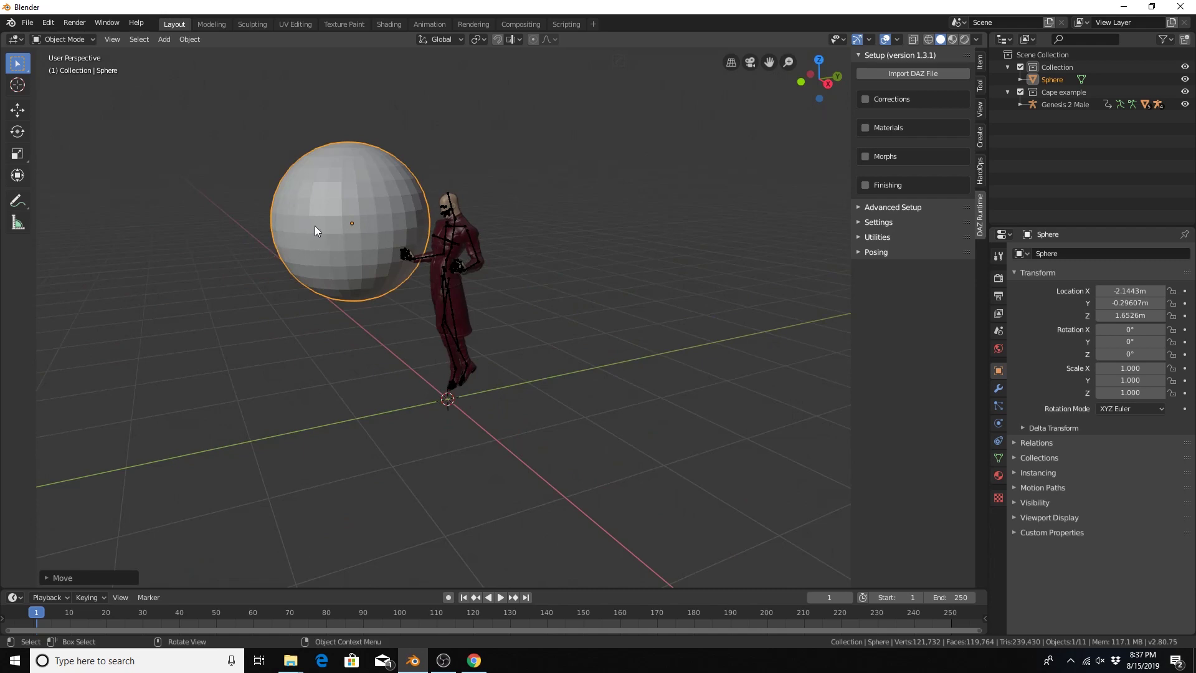
{"action": "middle_click_drag", "start_coordinate": [429, 206], "coordinate": [397, 204]}
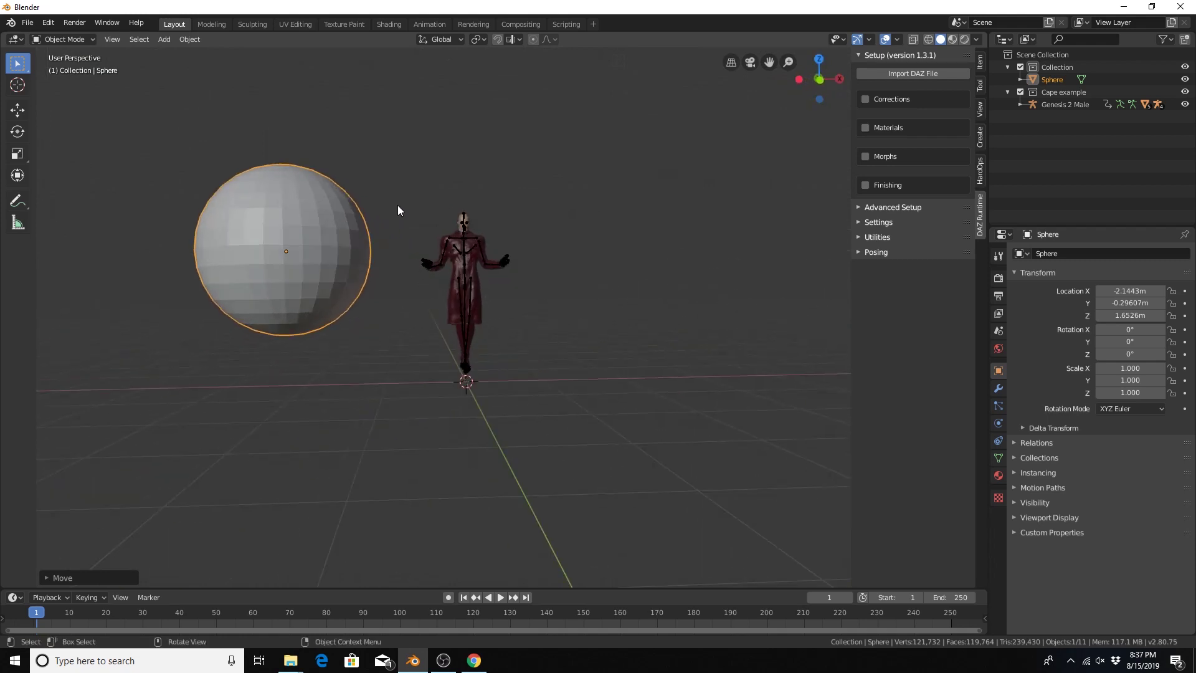
{"action": "key", "text": "x"}
{"action": "left_click", "coordinate": [425, 182]}
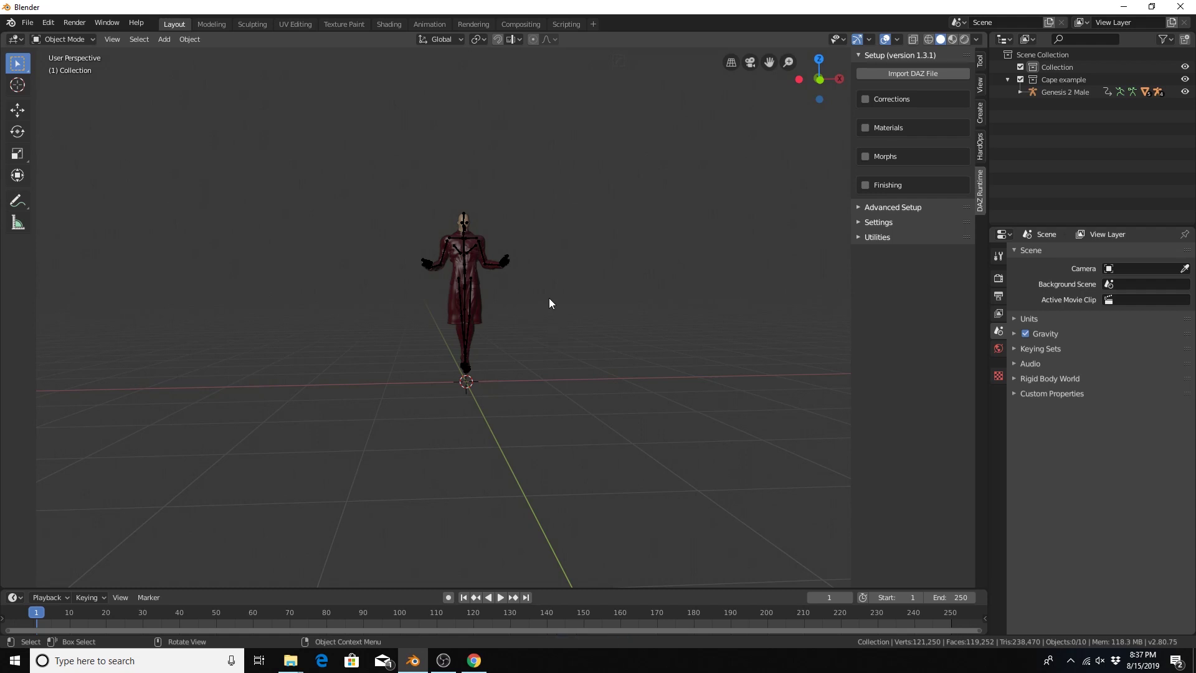
Enable Collision physics on the character's tunic, NGTunic.001.
{"action": "scroll", "coordinate": [542, 294], "scroll_direction": "up", "scroll_amount": 5}
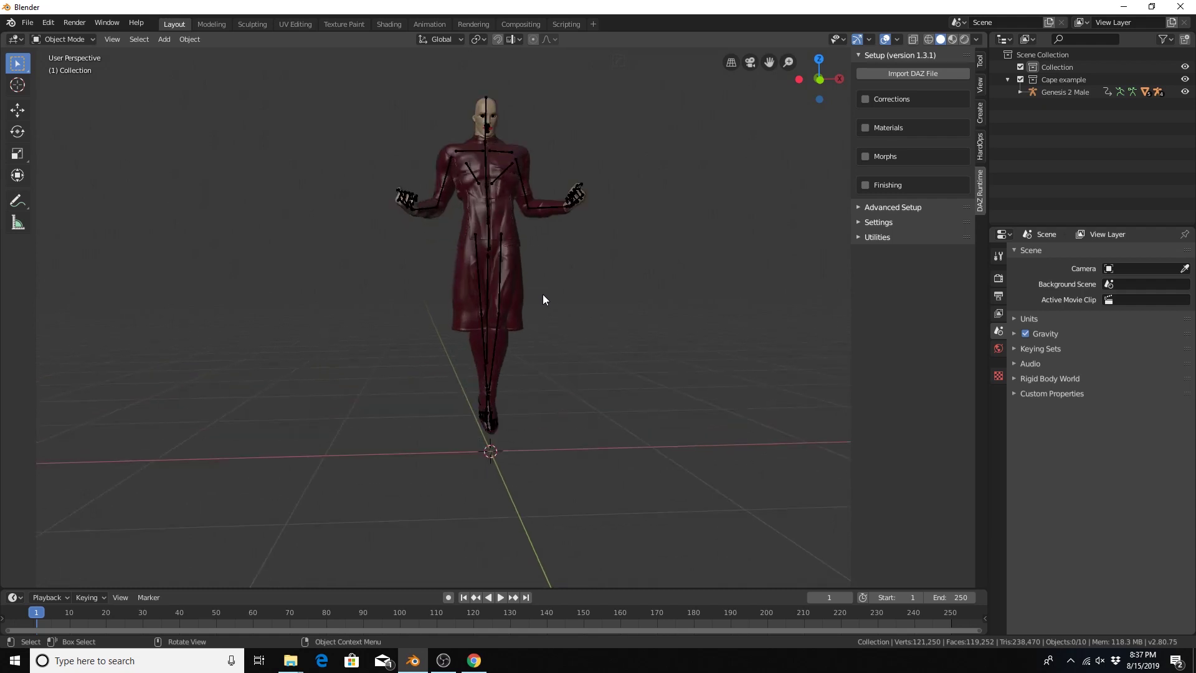
{"action": "middle_click_drag", "start_coordinate": [628, 257], "coordinate": [532, 382], "text": "shift"}
{"action": "middle_click_drag", "start_coordinate": [444, 250], "coordinate": [457, 399]}
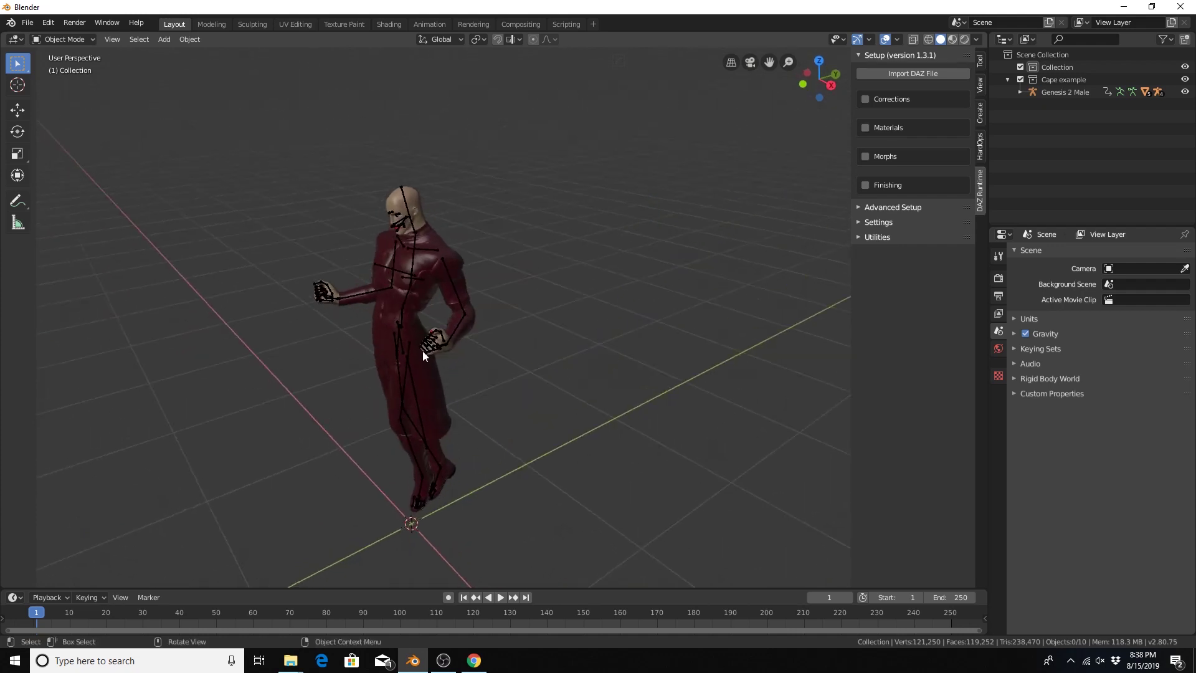
{"action": "left_click", "coordinate": [447, 244]}
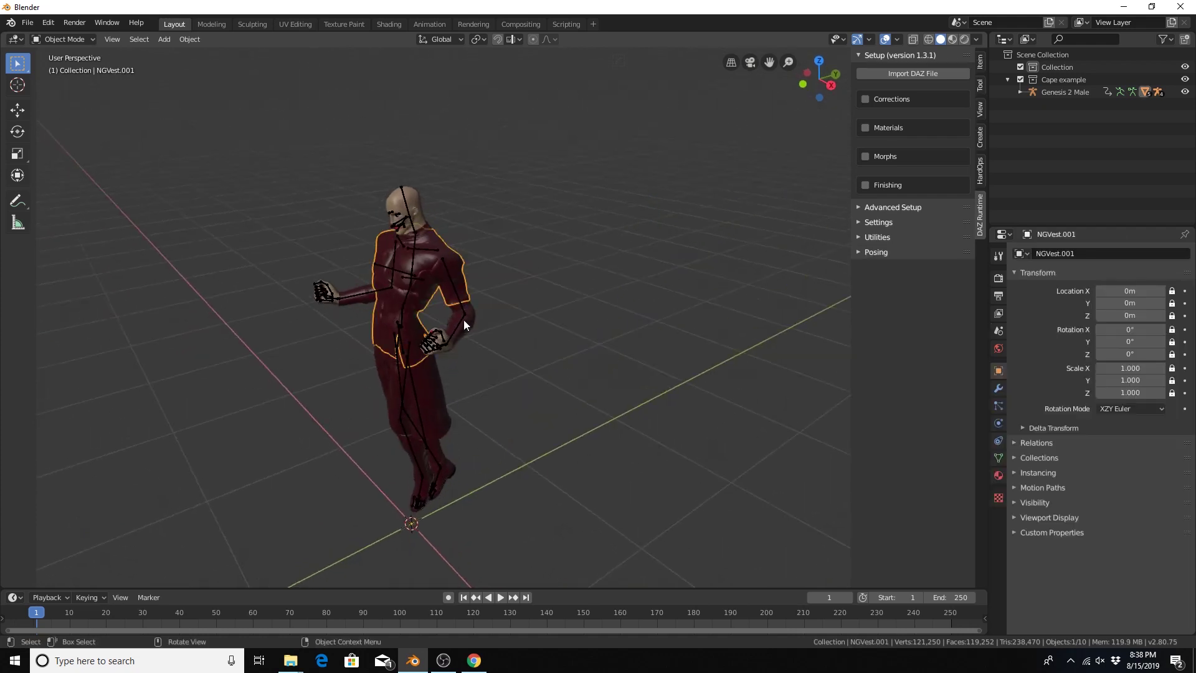
{"action": "left_click", "coordinate": [470, 318]}
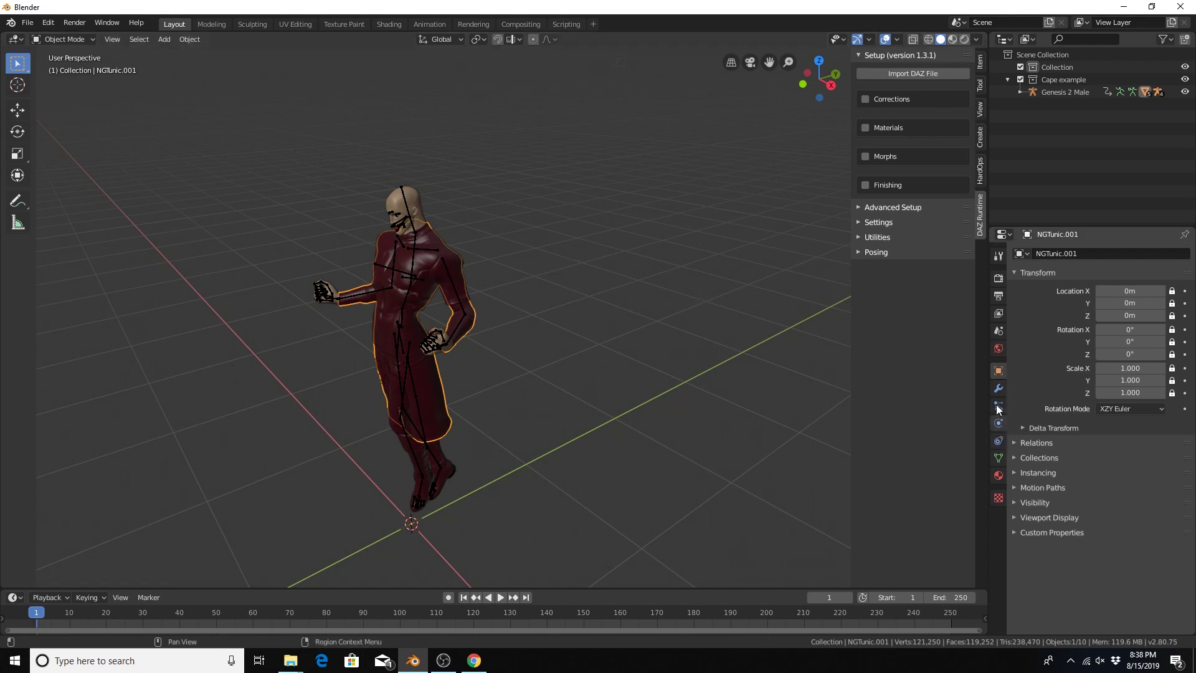
{"action": "left_click", "coordinate": [999, 425]}
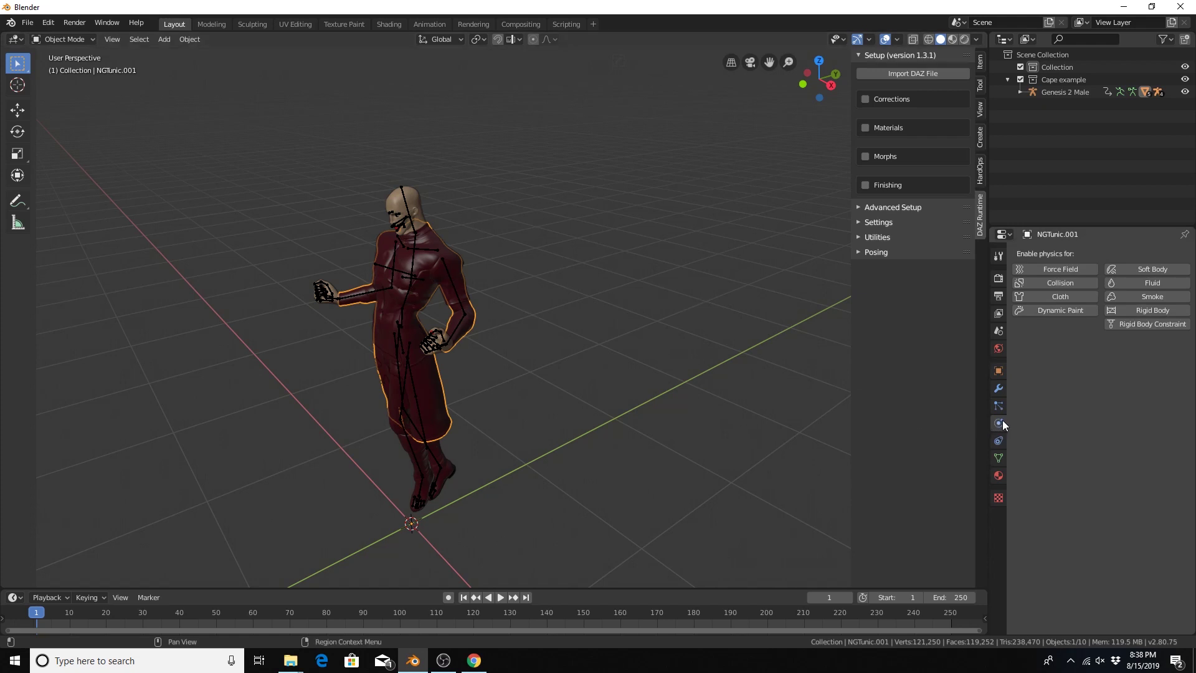
{"action": "left_click", "coordinate": [1056, 283]}
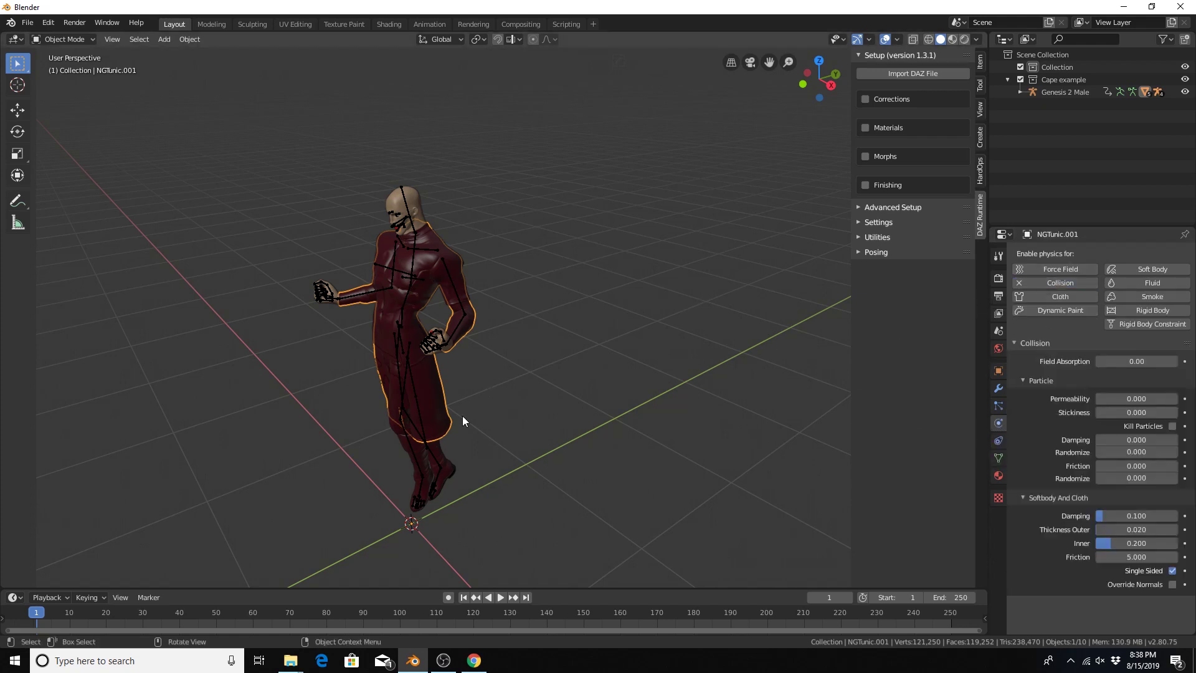
Enable Collision physics on the character's boots and pants, NGBoots.001 and NGPants.001.
{"action": "left_click", "coordinate": [445, 455]}
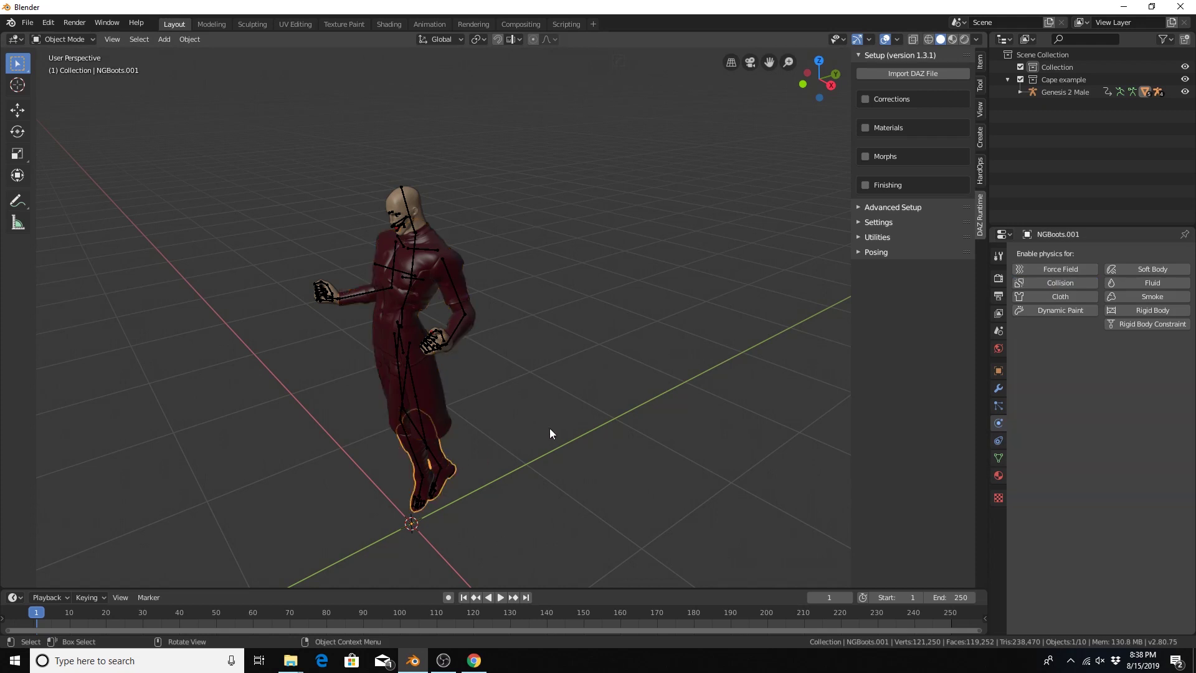
{"action": "left_click", "coordinate": [1064, 284]}
{"action": "left_click", "coordinate": [390, 391]}
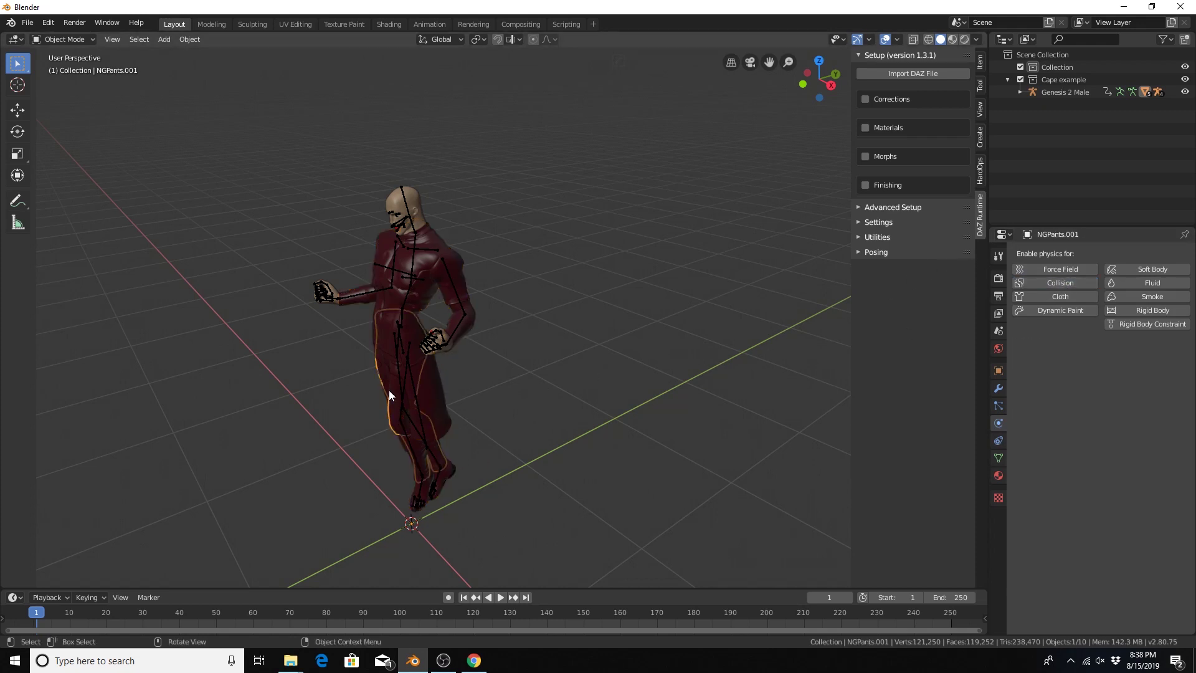
{"action": "left_click", "coordinate": [1074, 281]}
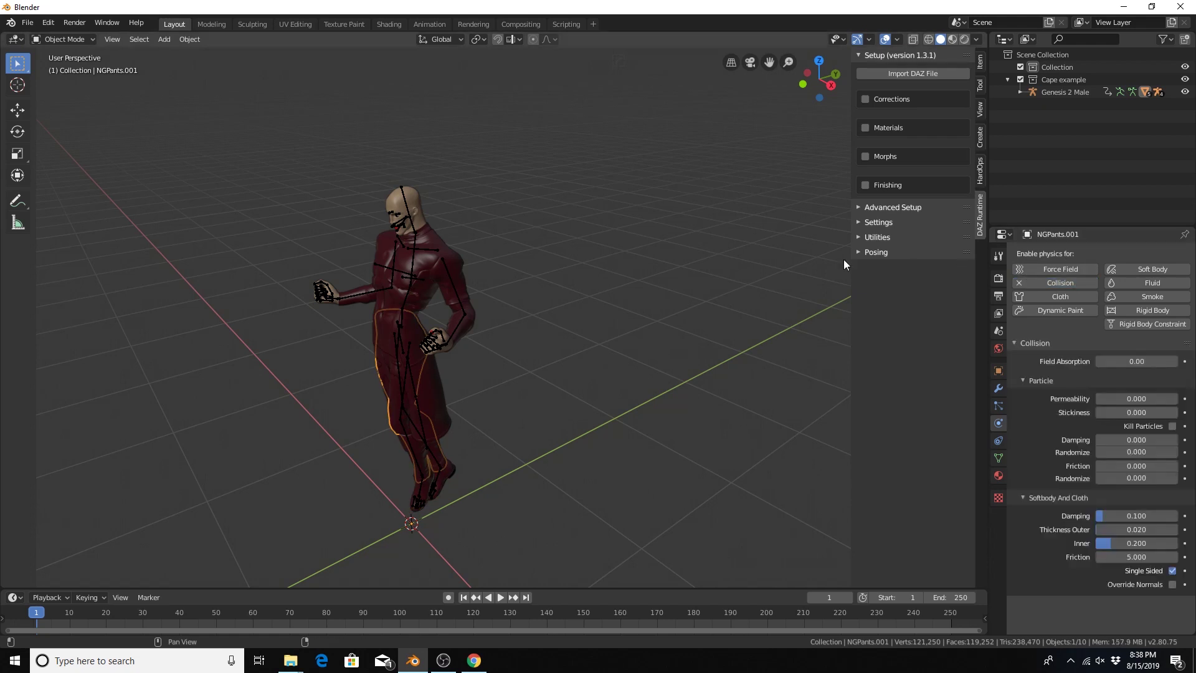
Enable Collision physics on the vest, NGVest.001, and on the body mesh, Genesis 2 Male.001.
{"action": "left_click", "coordinate": [457, 268]}
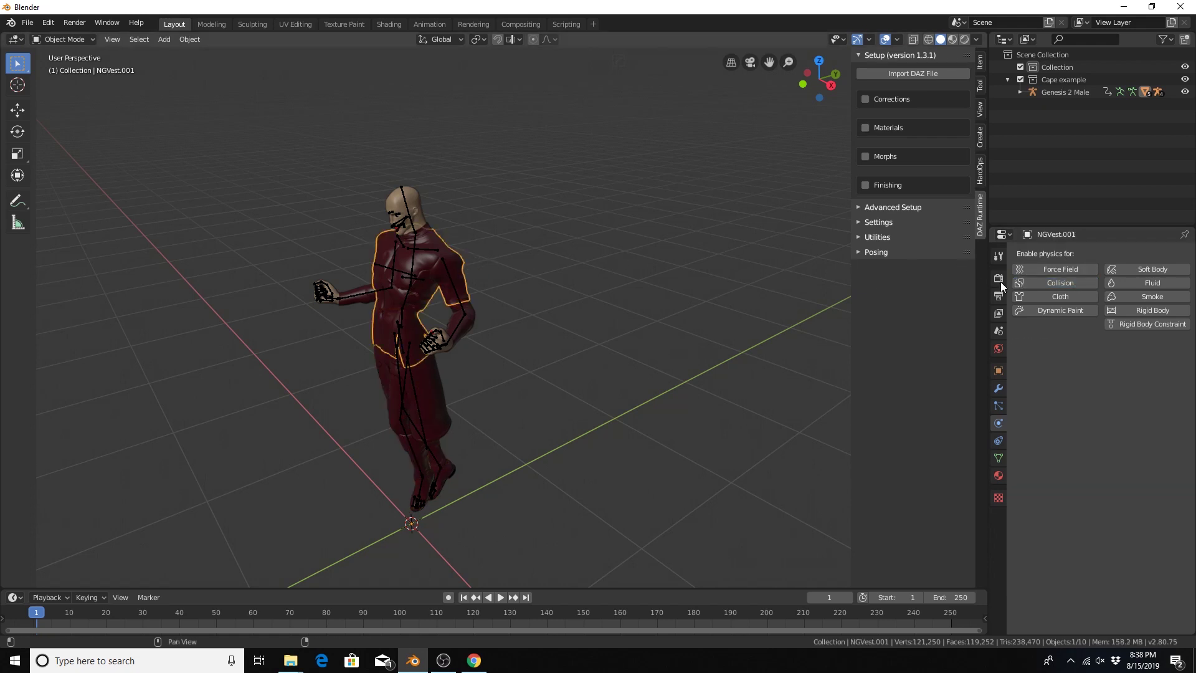
{"action": "left_click", "coordinate": [1054, 282]}
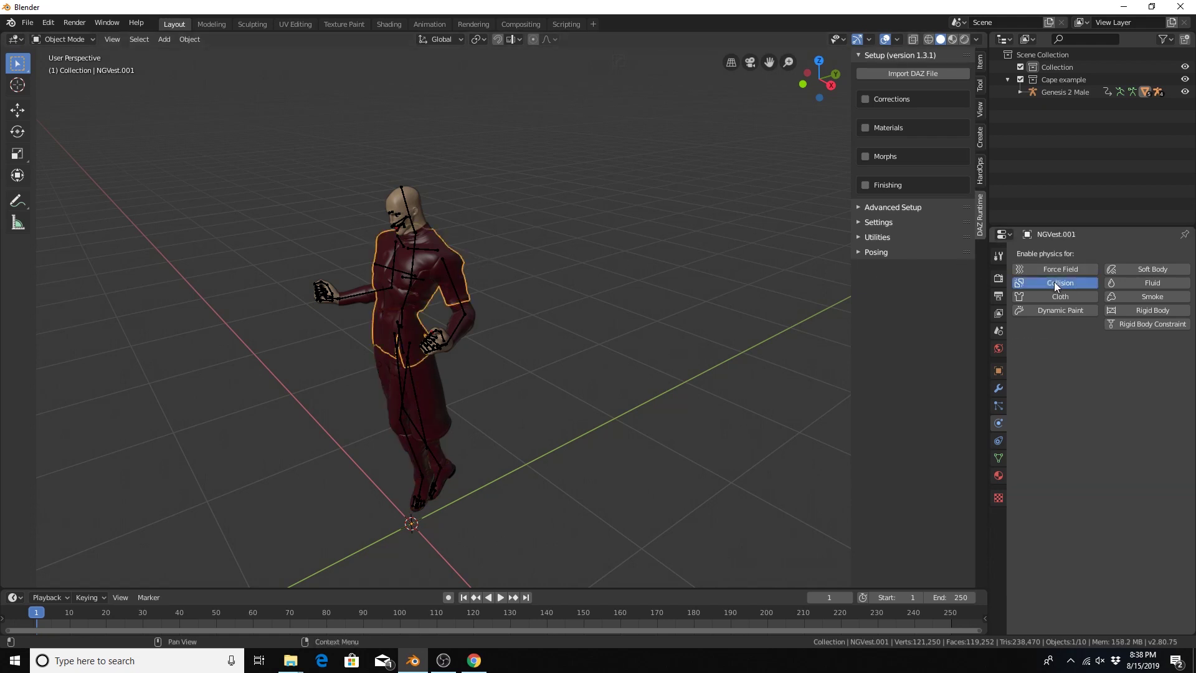
{"action": "left_click", "coordinate": [415, 197]}
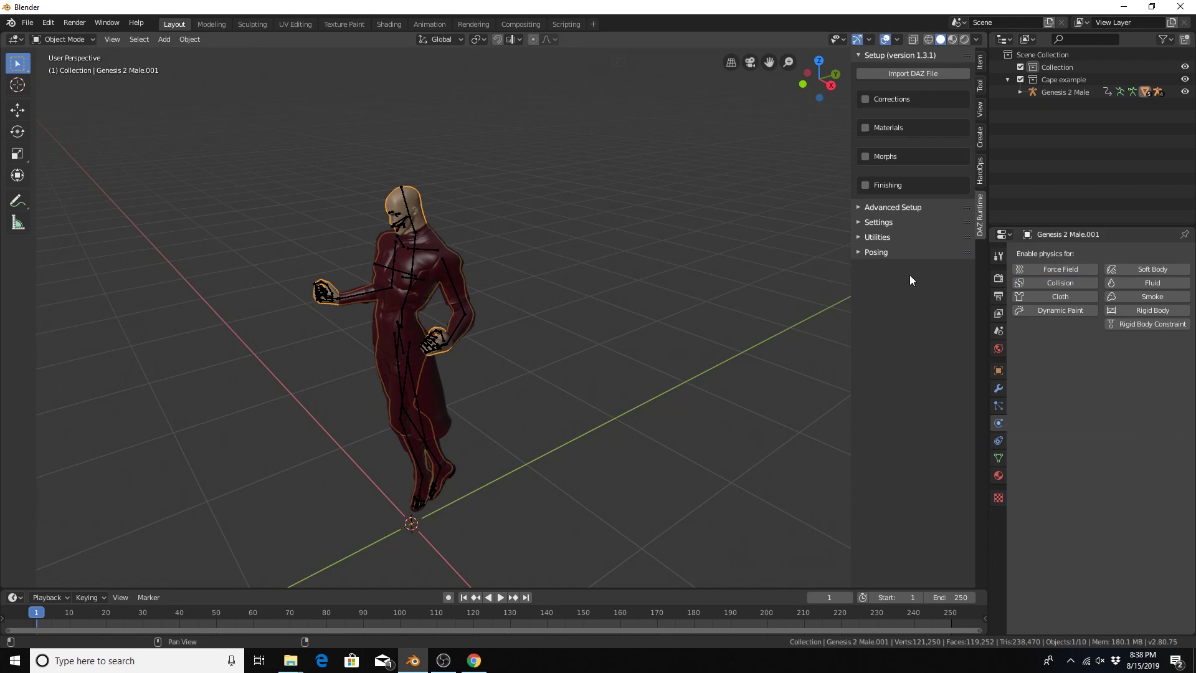
{"action": "left_click", "coordinate": [1071, 282]}
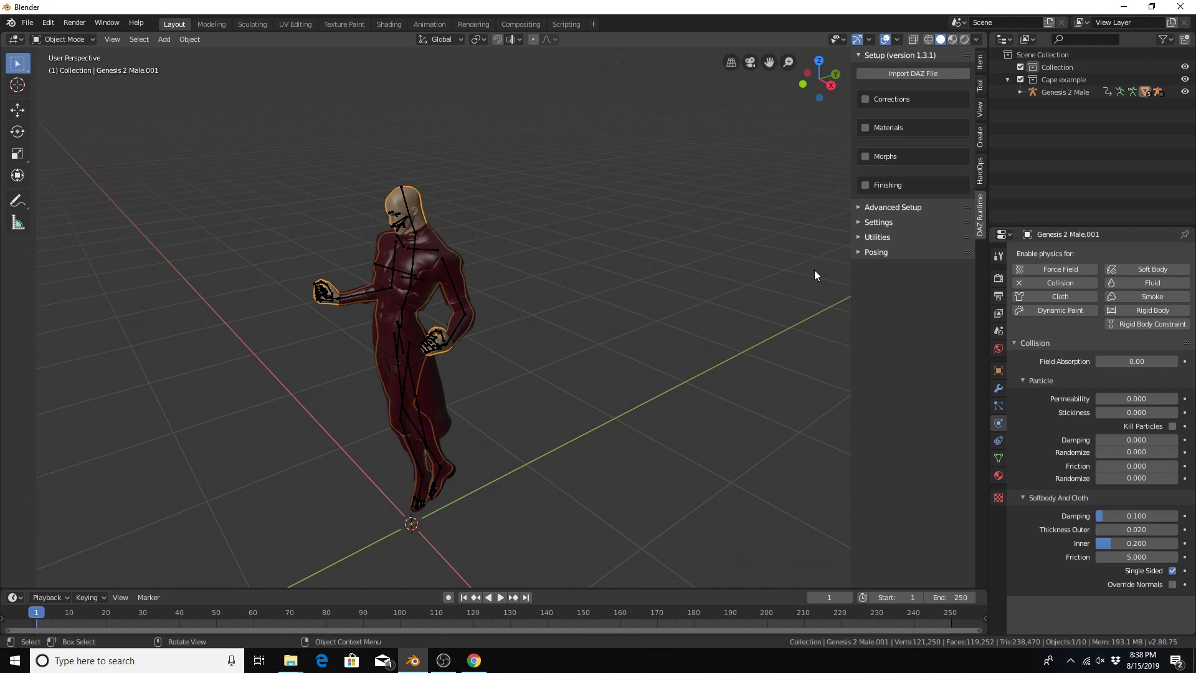
Add a 32-vertex mesh circle with a 1 m radius and set its Z location to 1.89 m.
{"action": "mouse_move", "coordinate": [499, 391]}
{"action": "middle_mouse_down"}
{"action": "mouse_move", "coordinate": [444, 359]}
{"action": "mouse_move", "coordinate": [502, 380]}
{"action": "middle_mouse_up"}
{"action": "key", "text": "shift+a"}
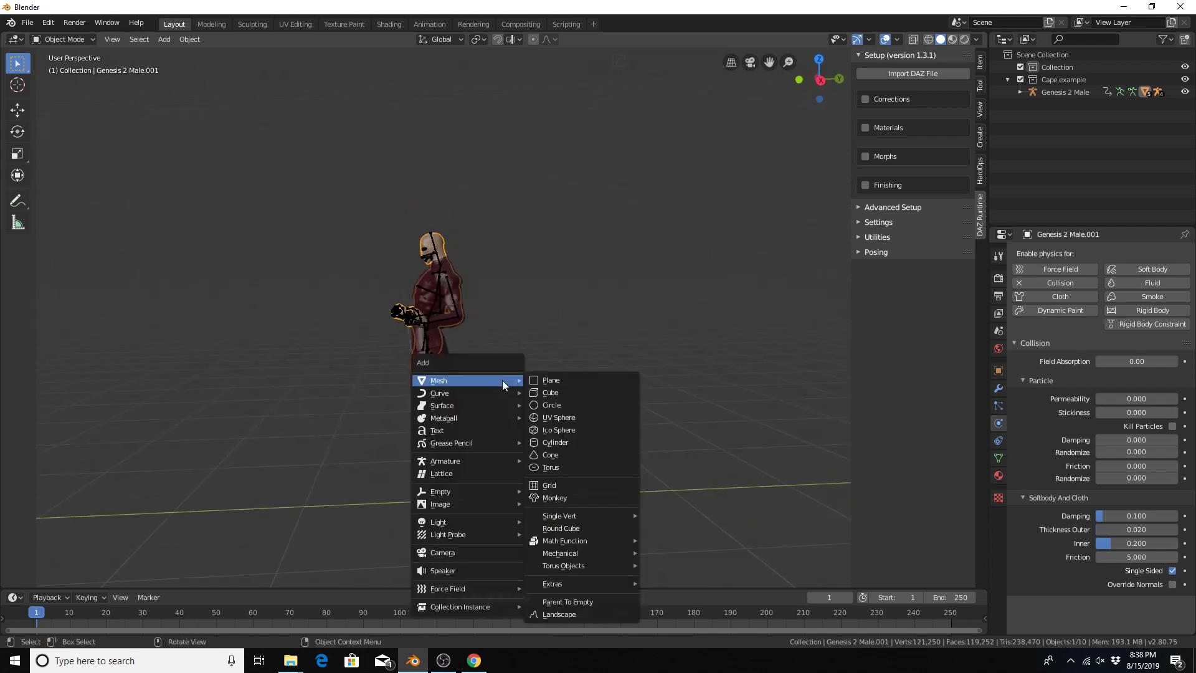
{"action": "left_click", "coordinate": [585, 405]}
{"action": "scroll", "coordinate": [496, 402], "scroll_direction": "up", "scroll_amount": 3}
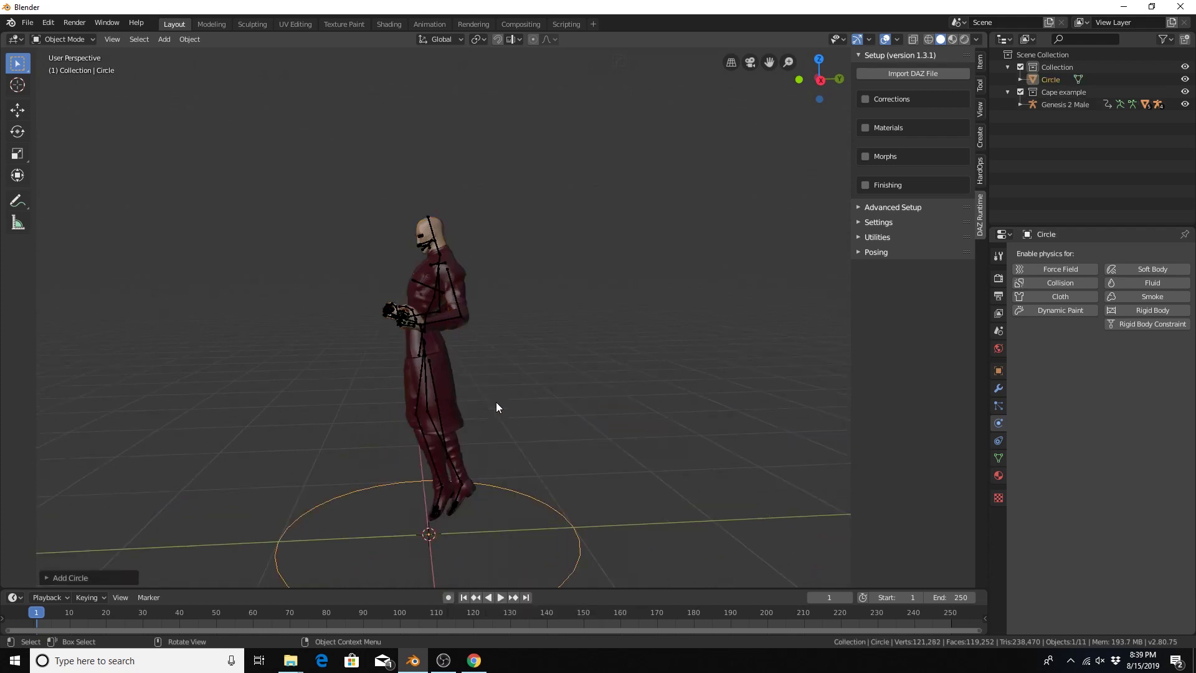
{"action": "left_click", "coordinate": [46, 574]}
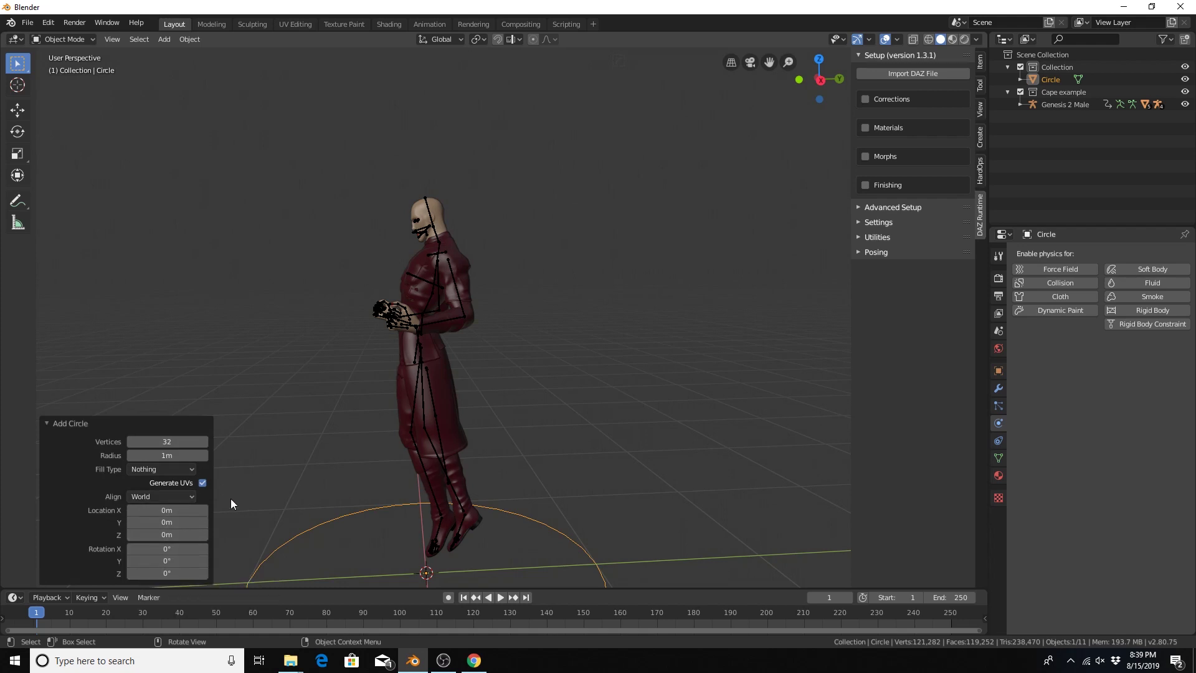
{"action": "left_click", "coordinate": [156, 535]}
{"action": "type", "text": "1."}
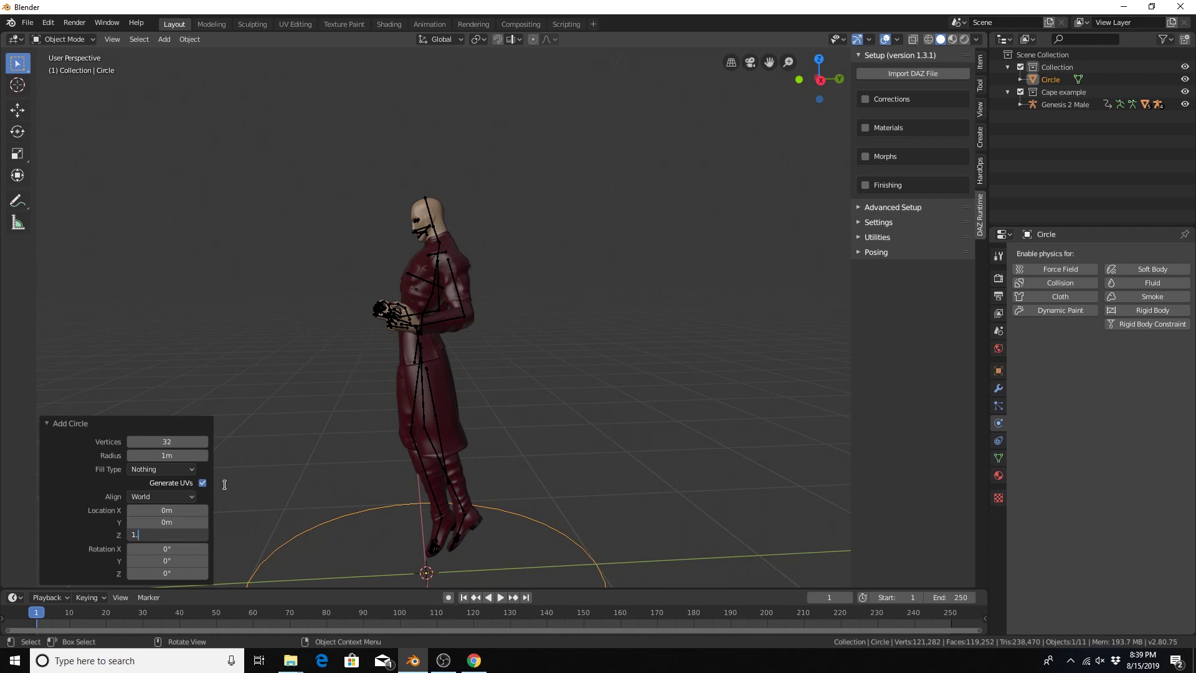
{"action": "type", "text": "89"}
{"action": "key", "text": "Return"}
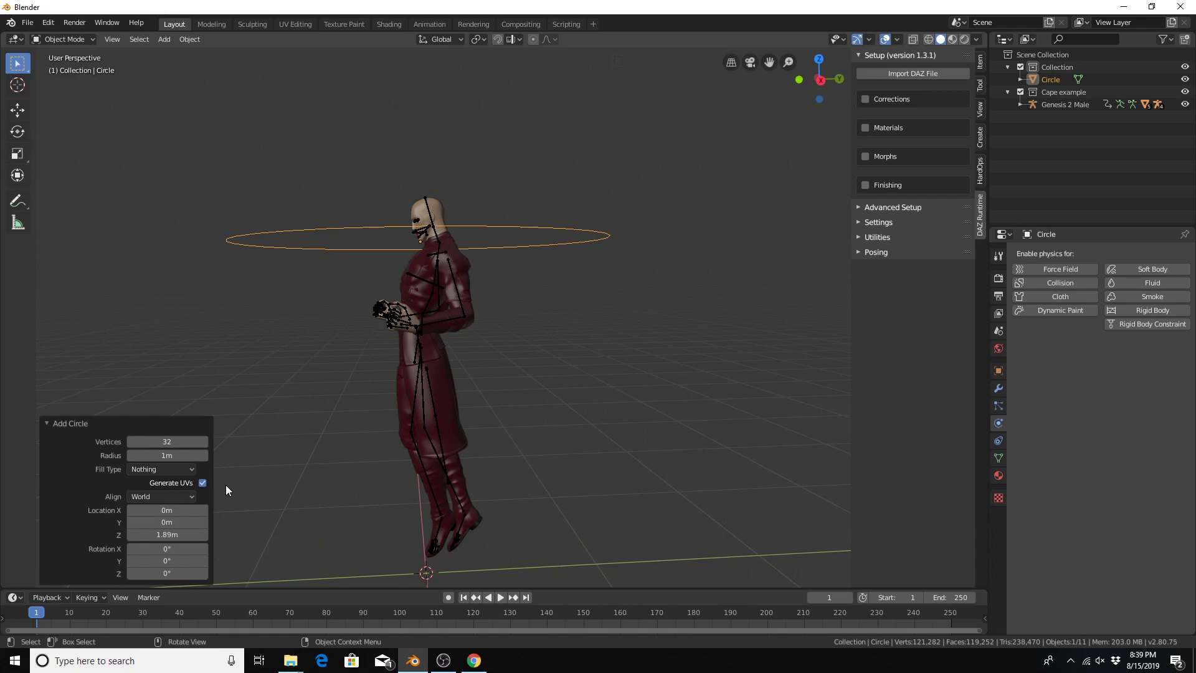
In the right orthographic view, set the new circle's Y location to 0.2 m.
{"action": "key", "text": "KP_3"}
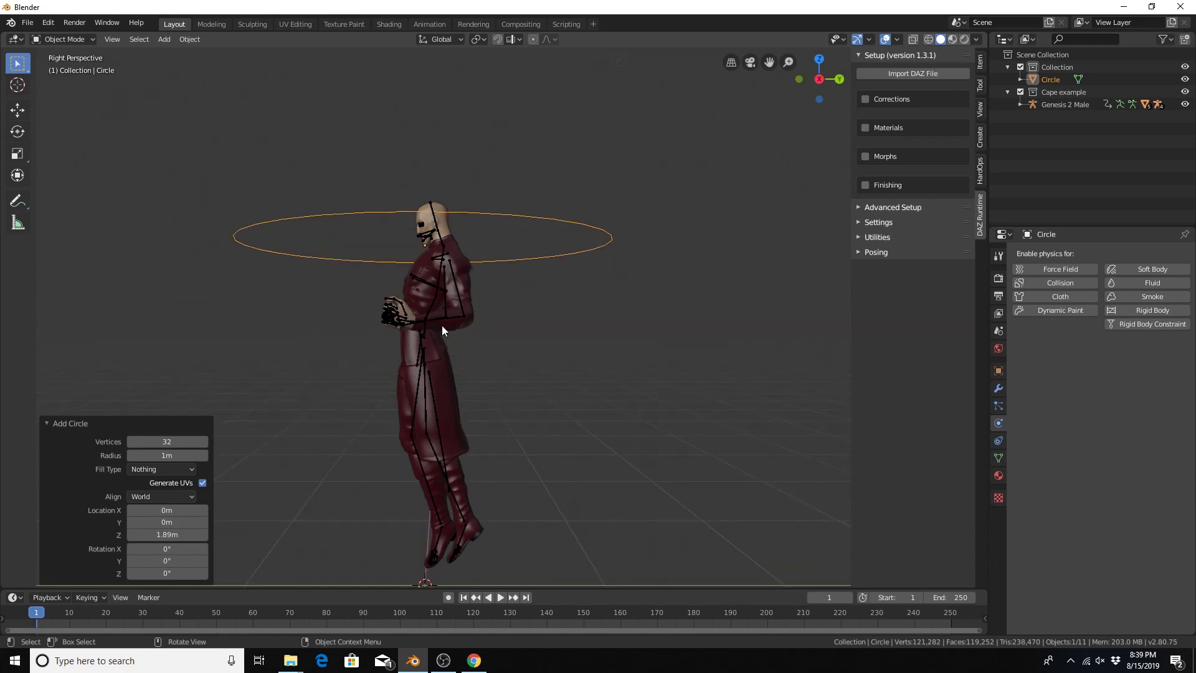
{"action": "key", "text": "KP_5"}
{"action": "scroll", "coordinate": [373, 239], "scroll_direction": "up", "scroll_amount": 6}
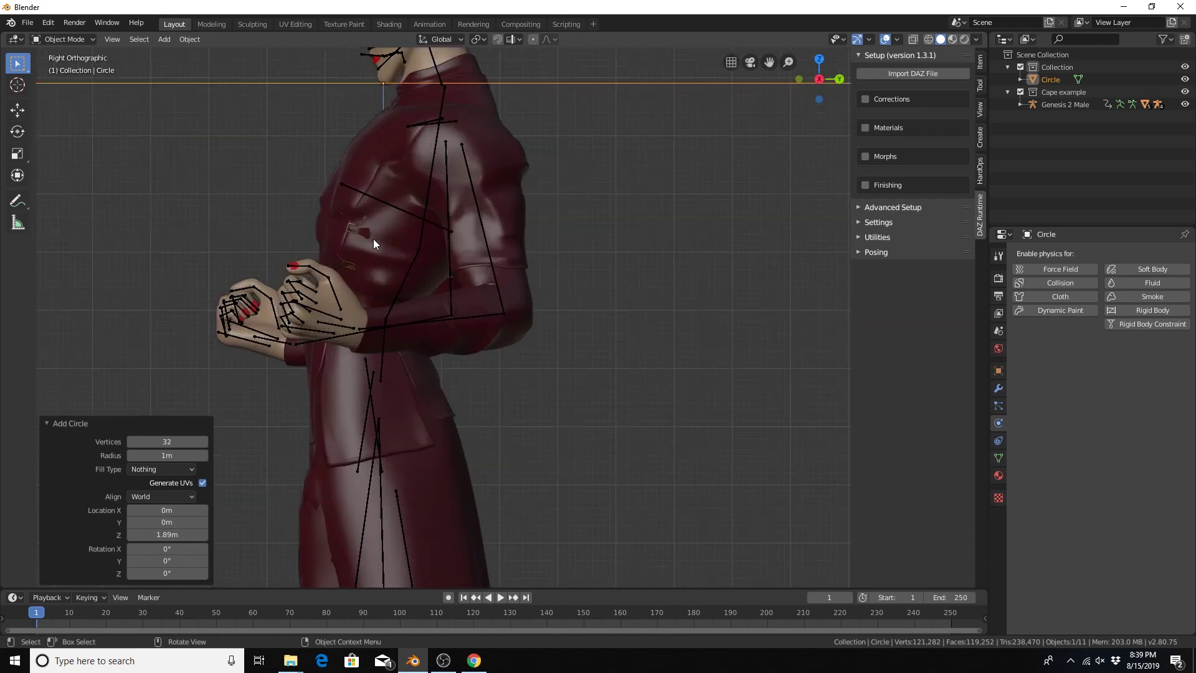
{"action": "middle_click_drag", "start_coordinate": [496, 200], "coordinate": [441, 358], "text": "shift"}
{"action": "scroll", "coordinate": [492, 362], "scroll_direction": "down", "scroll_amount": 1}
{"action": "scroll", "coordinate": [462, 321], "scroll_direction": "up", "scroll_amount": 4}
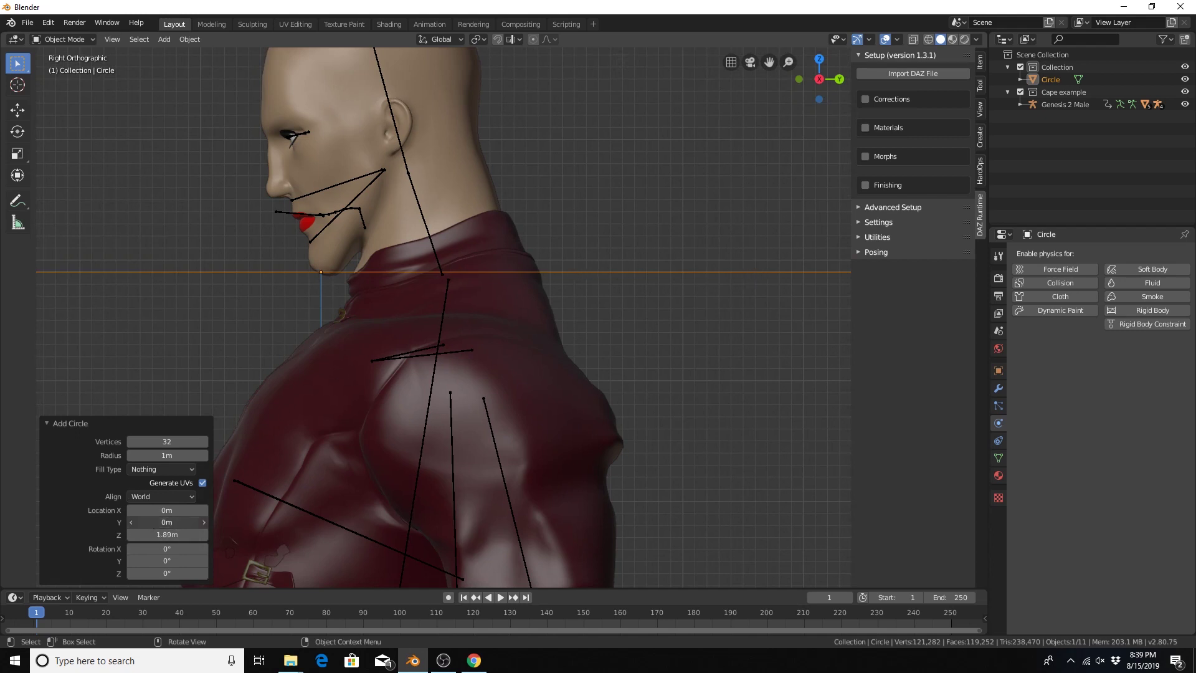
{"action": "left_click_drag", "start_coordinate": [173, 522], "coordinate": [178, 519]}
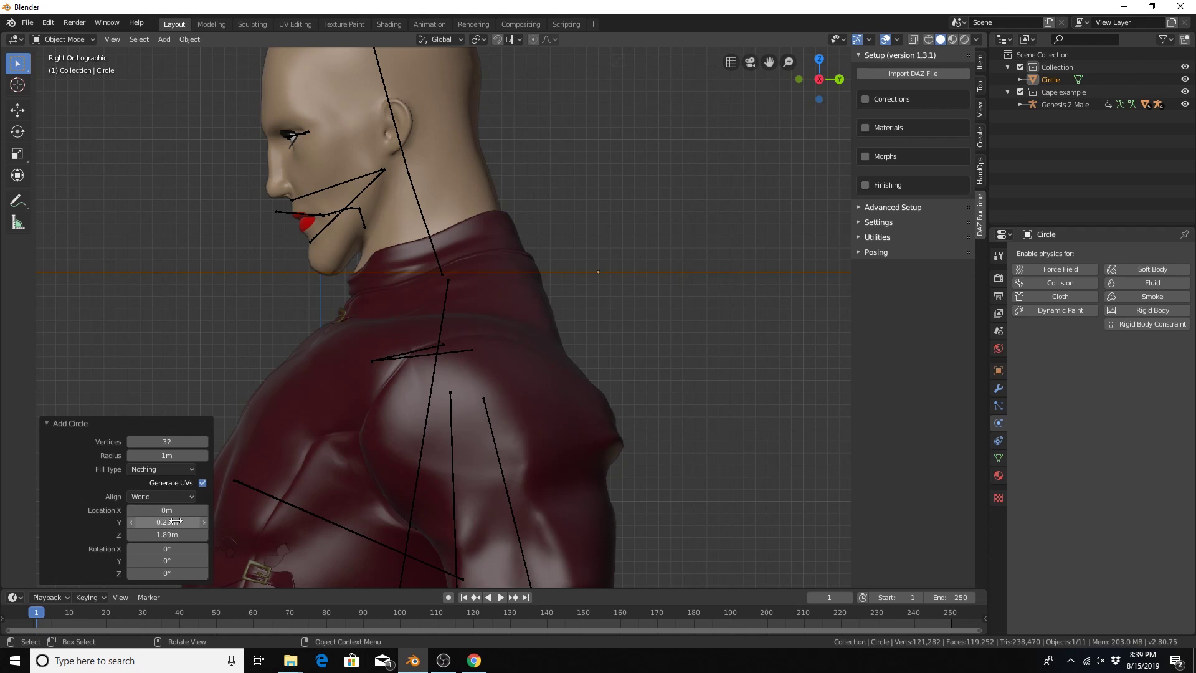
{"action": "left_click", "coordinate": [175, 522]}
{"action": "key", "text": "BackSpace"}
{"action": "type", "text": ".2"}
{"action": "key", "text": "Return"}
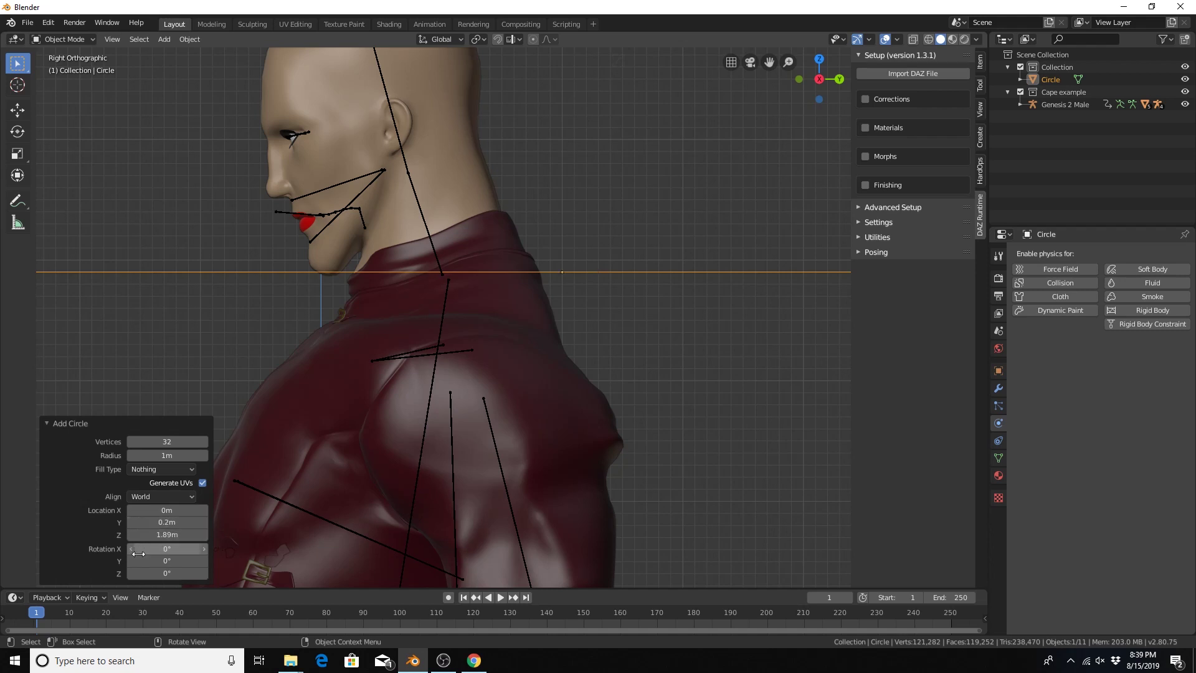
Set the circle's Y location to 0.15 m.
{"action": "left_click", "coordinate": [162, 526]}
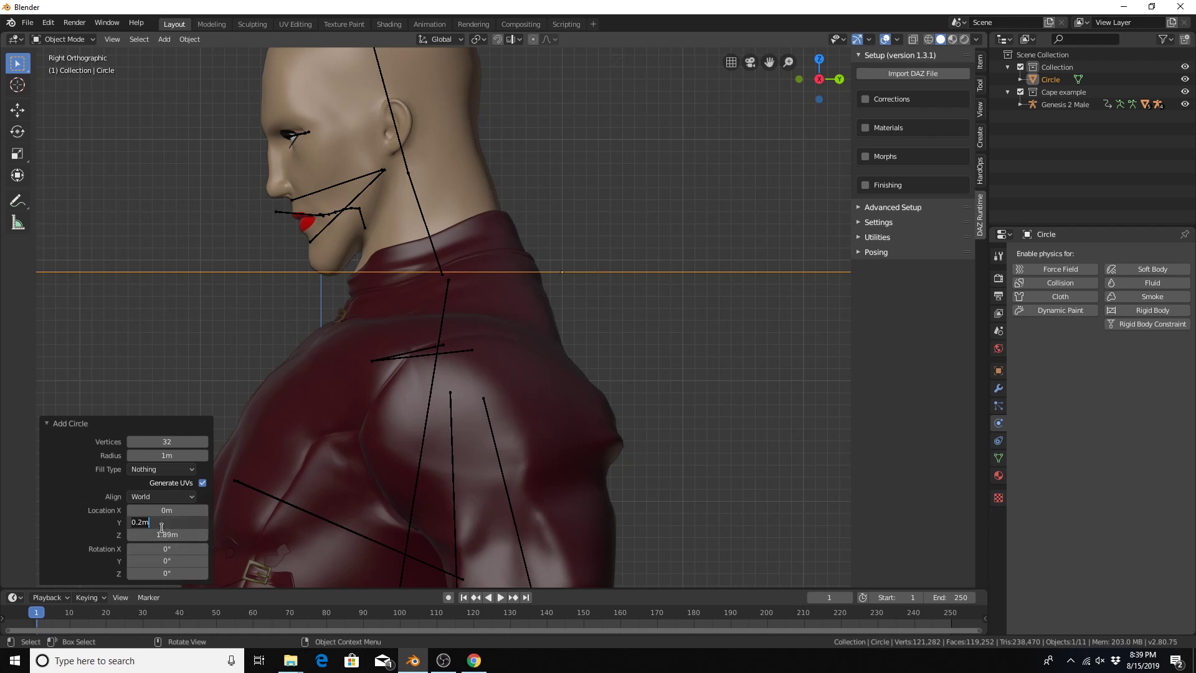
{"action": "key", "text": "BackSpace"}
{"action": "key", "text": "BackSpace"}
{"action": "type", "text": "15"}
{"action": "key", "text": "Return"}
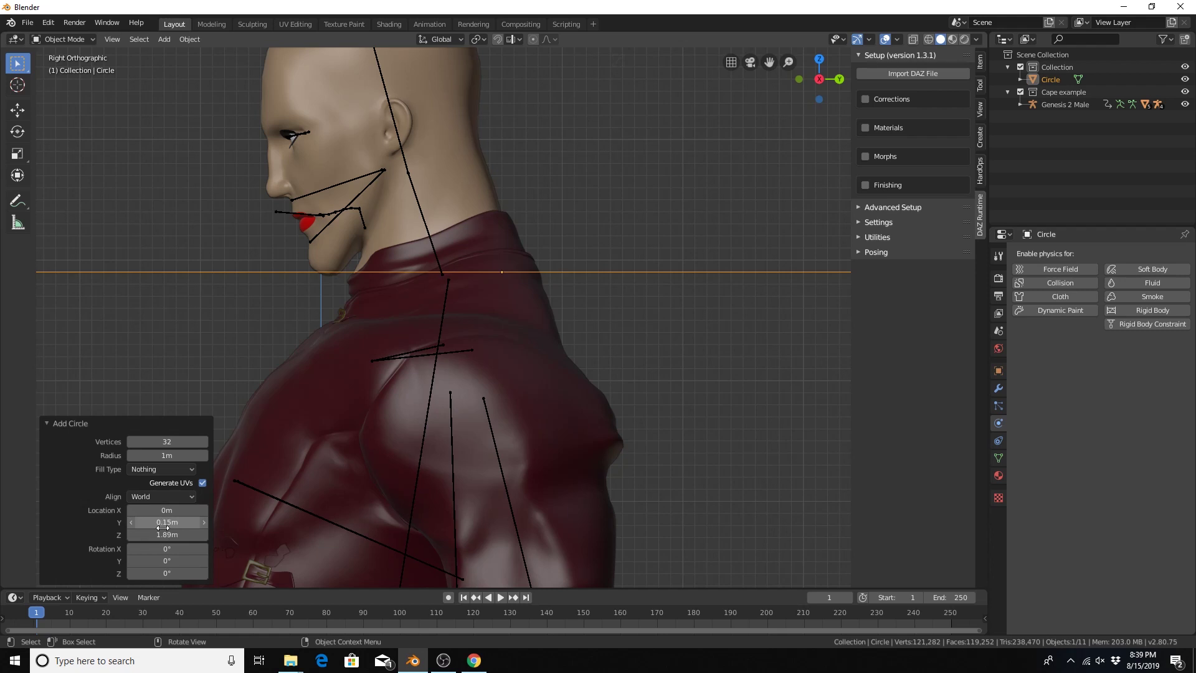
Try a Y location of 0.11 m for the circle and settle on 0.1 m, centred on the neck.
{"action": "left_click", "coordinate": [162, 528]}
{"action": "type", "text": ".11"}
{"action": "key", "text": "Return"}
{"action": "left_click", "coordinate": [162, 527]}
{"action": "type", "text": ".1"}
{"action": "key", "text": "Return"}
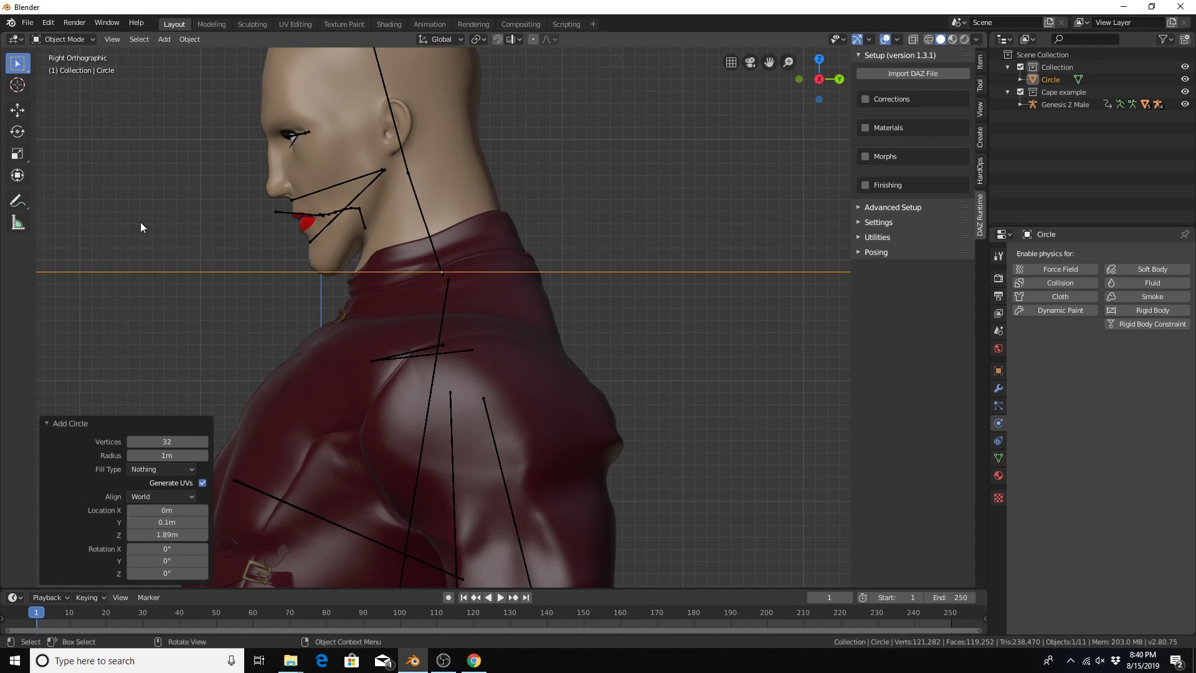
In the right orthographic view, try an X rotation of 0.1° and about 5.1° for the circle.
{"action": "mouse_move", "coordinate": [370, 262]}
{"action": "middle_mouse_down"}
{"action": "mouse_move", "coordinate": [376, 303]}
{"action": "mouse_move", "coordinate": [368, 263]}
{"action": "mouse_move", "coordinate": [361, 274]}
{"action": "middle_mouse_up"}
{"action": "middle_click_drag", "start_coordinate": [438, 286], "coordinate": [450, 270]}
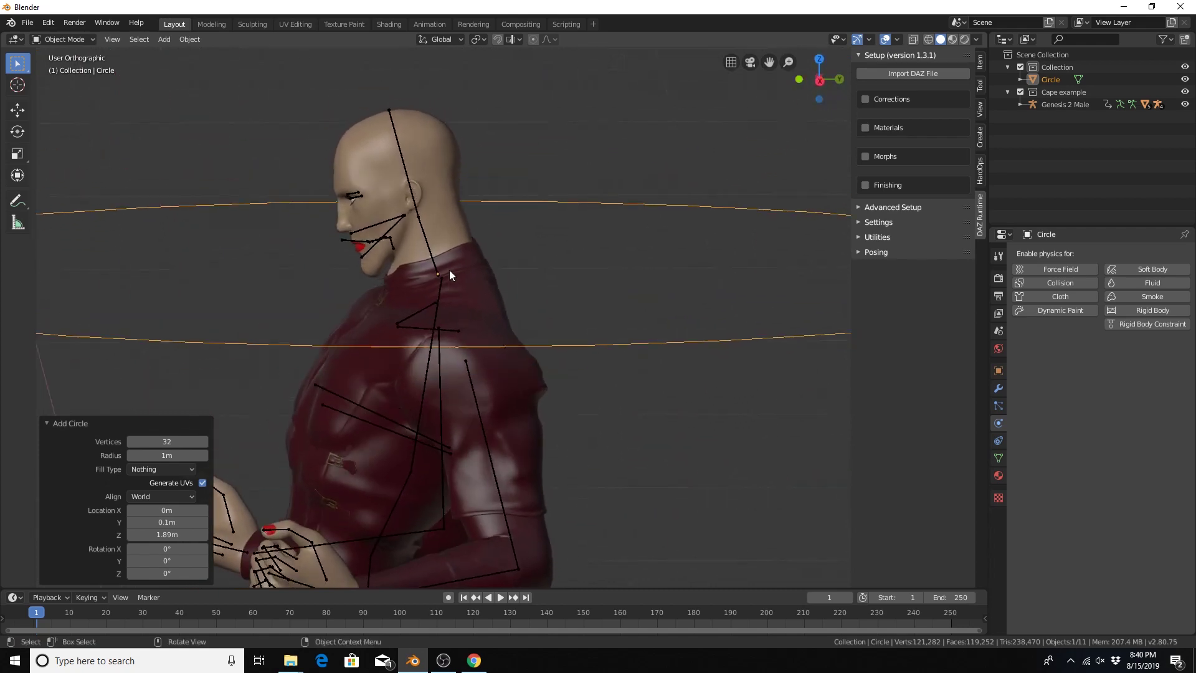
{"action": "key", "text": "KP_3"}
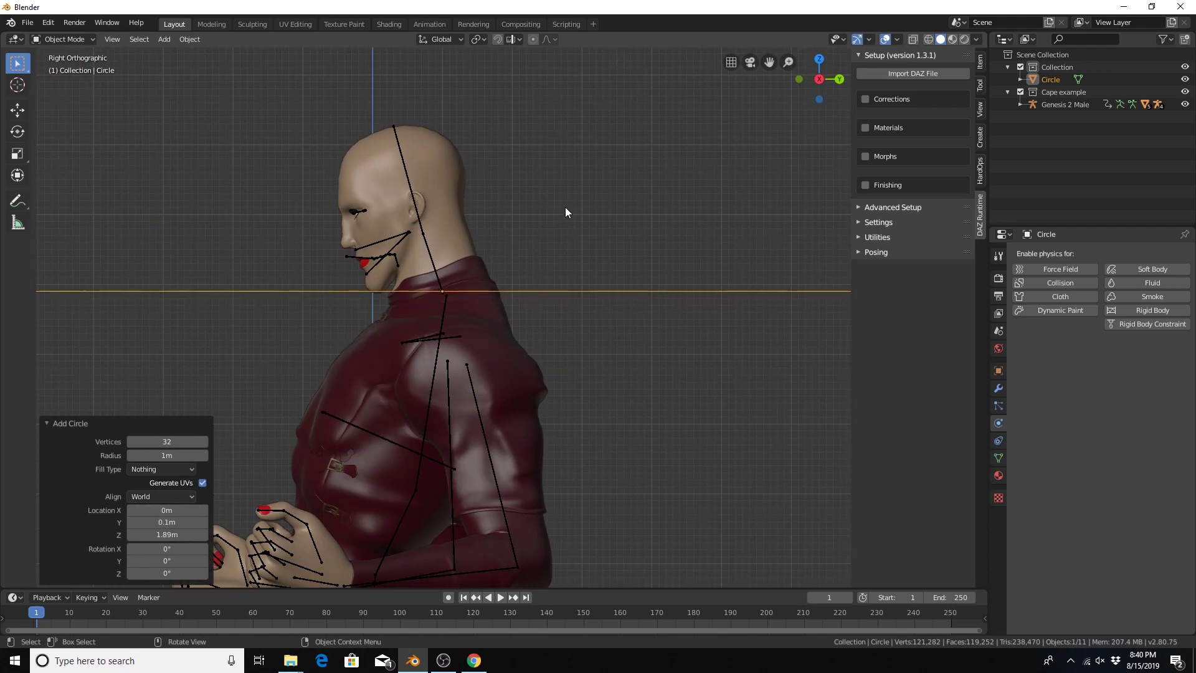
{"action": "double_click", "coordinate": [168, 548]}
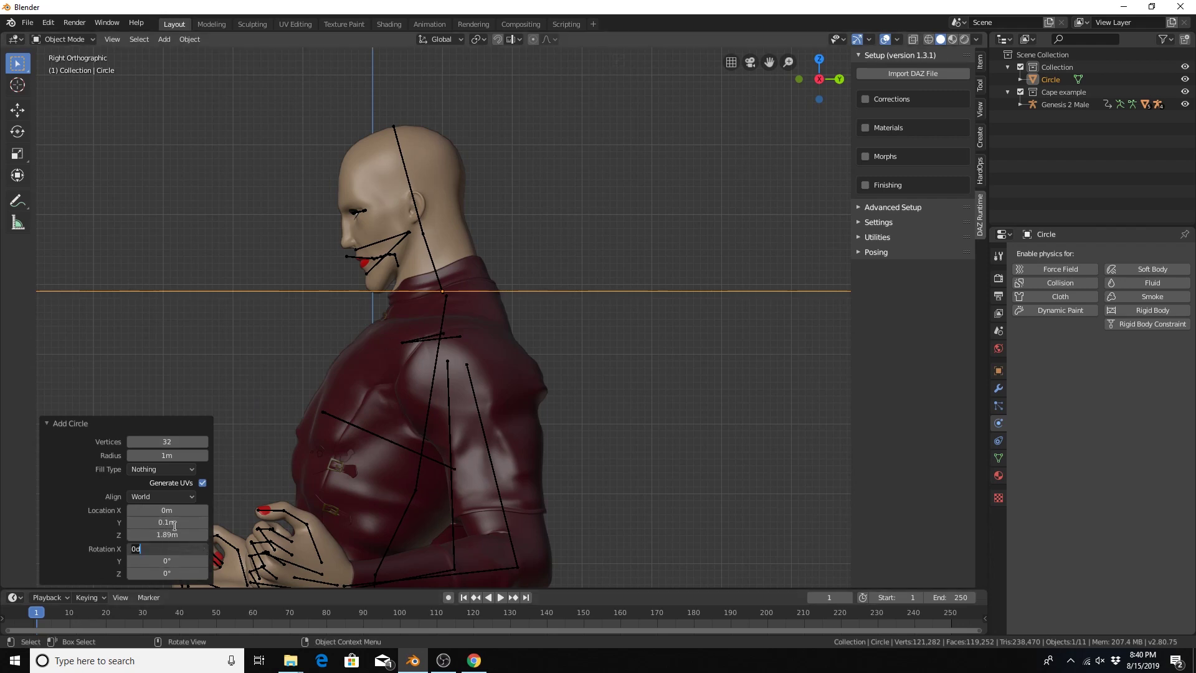
{"action": "type", "text": ".1"}
{"action": "key", "text": "Return"}
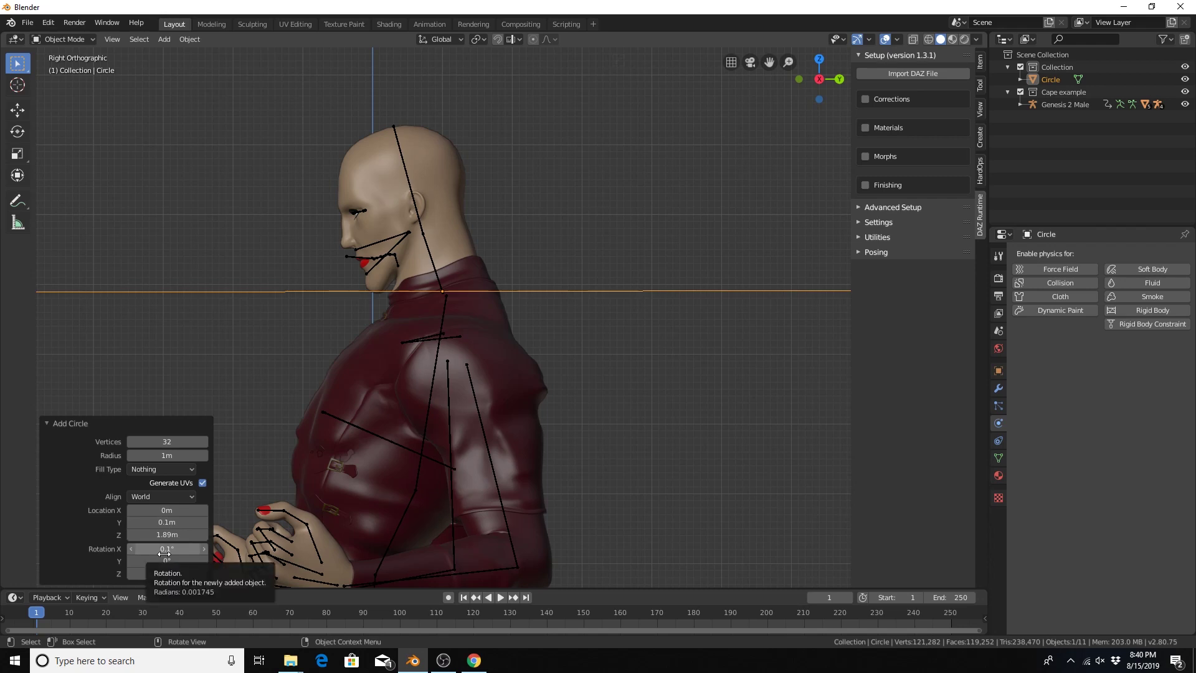
{"action": "mouse_move", "coordinate": [167, 550]}
{"action": "left_mouse_down"}
{"action": "mouse_move", "coordinate": [116, 551]}
{"action": "mouse_move", "coordinate": [187, 549]}
{"action": "left_mouse_up"}
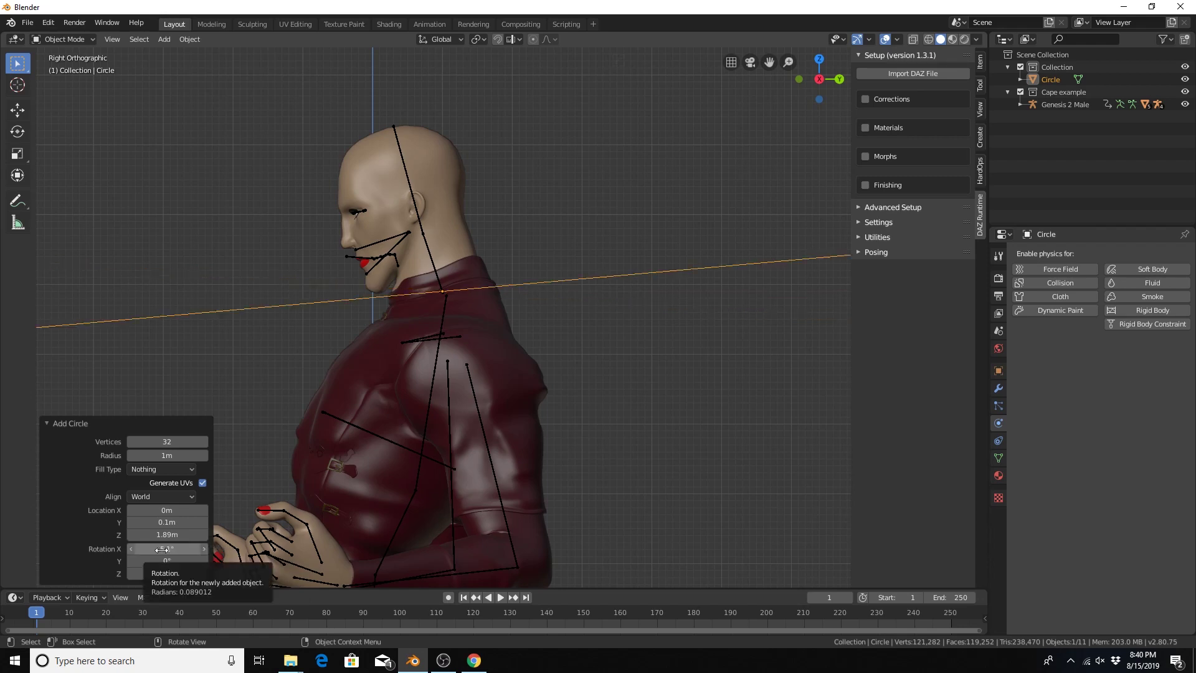
Try X rotations of 6° and 9° for the circle to match the slope of the collar.
{"action": "double_click", "coordinate": [161, 550]}
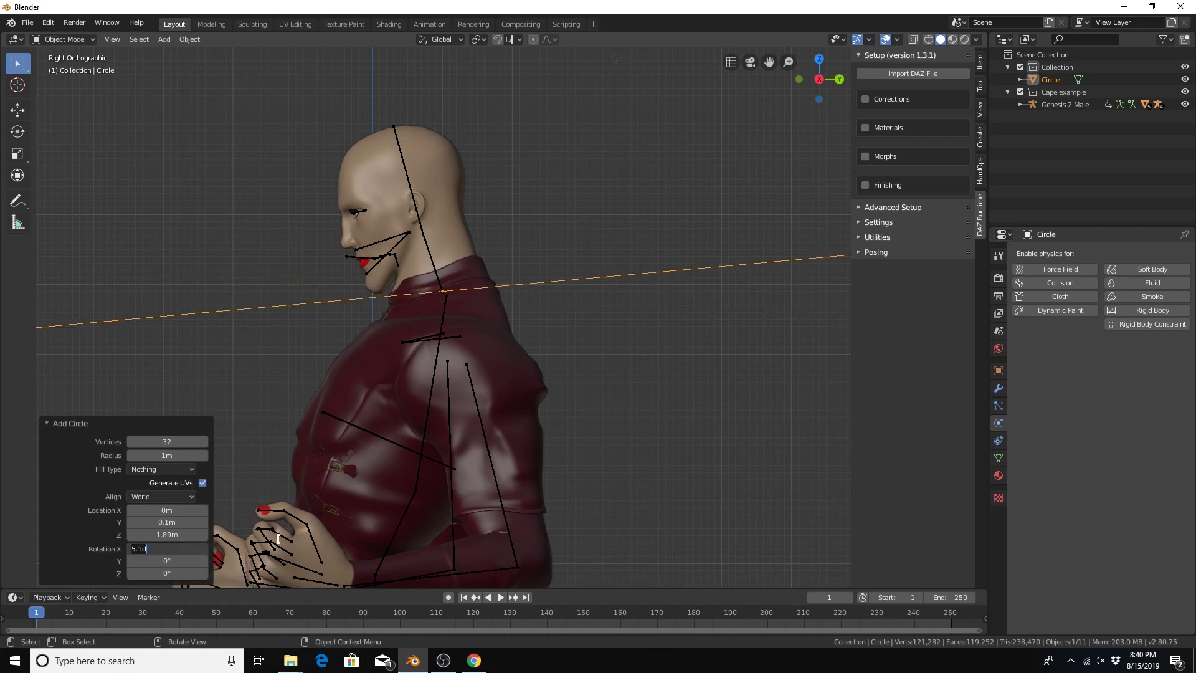
{"action": "key", "text": "BackSpace"}
{"action": "key", "text": "BackSpace"}
{"action": "key", "text": "BackSpace"}
{"action": "key", "text": "BackSpace"}
{"action": "type", "text": "6"}
{"action": "key", "text": "Return"}
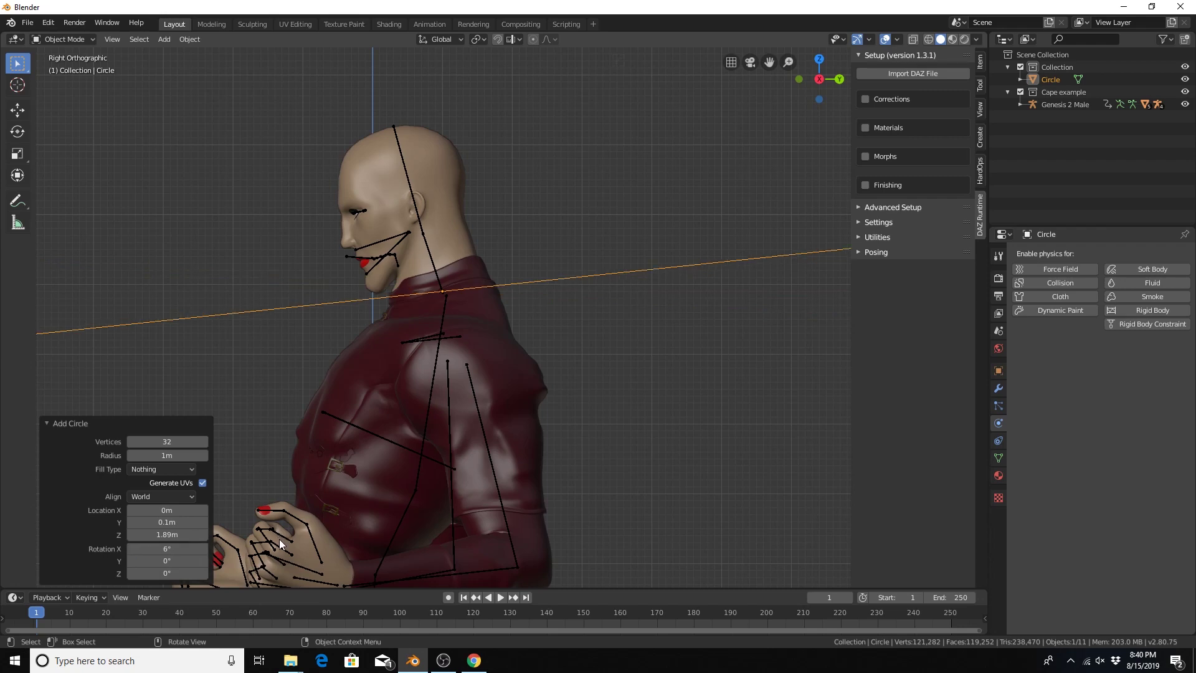
{"action": "double_click", "coordinate": [172, 548]}
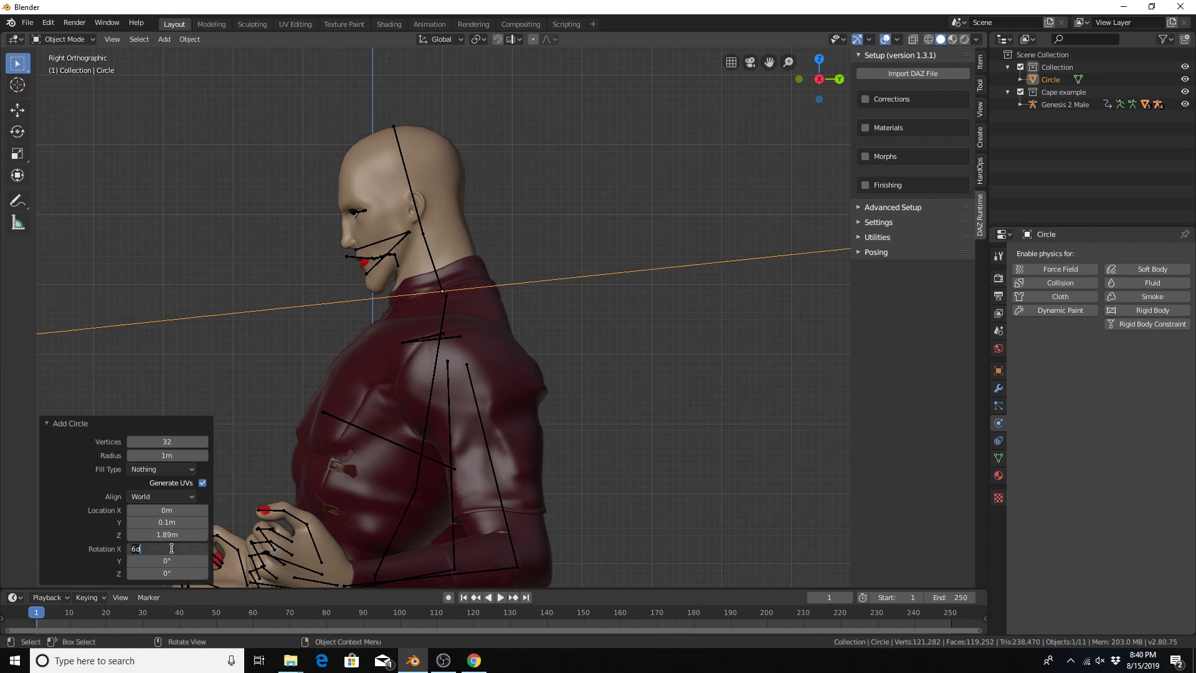
{"action": "key", "text": "BackSpace"}
{"action": "key", "text": "BackSpace"}
{"action": "type", "text": "9"}
{"action": "key", "text": "Return"}
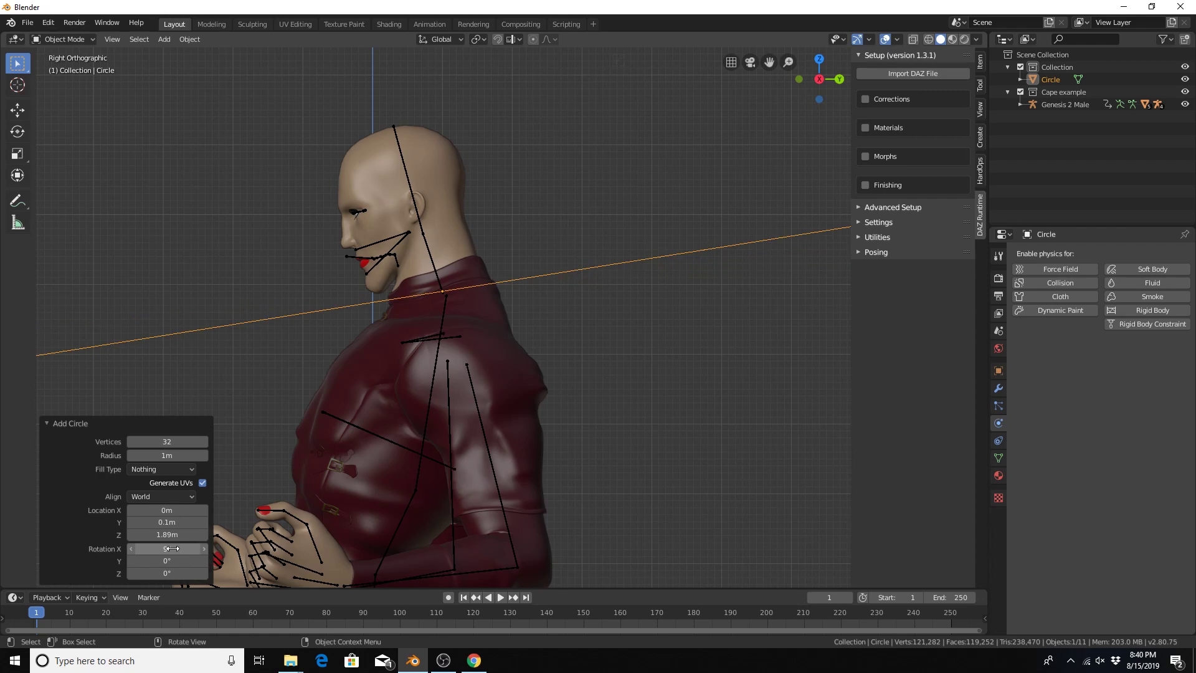
Set the circle's X rotation to 11°.
{"action": "double_click", "coordinate": [172, 548]}
{"action": "type", "text": "11"}
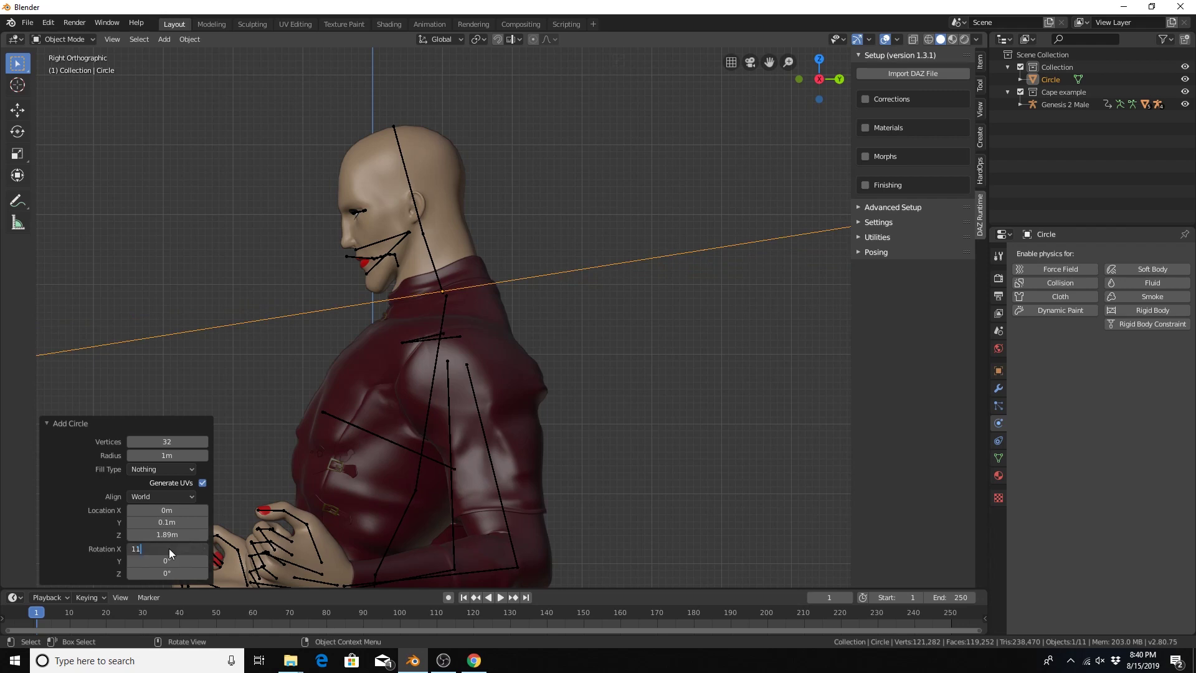
{"action": "key", "text": "Return"}
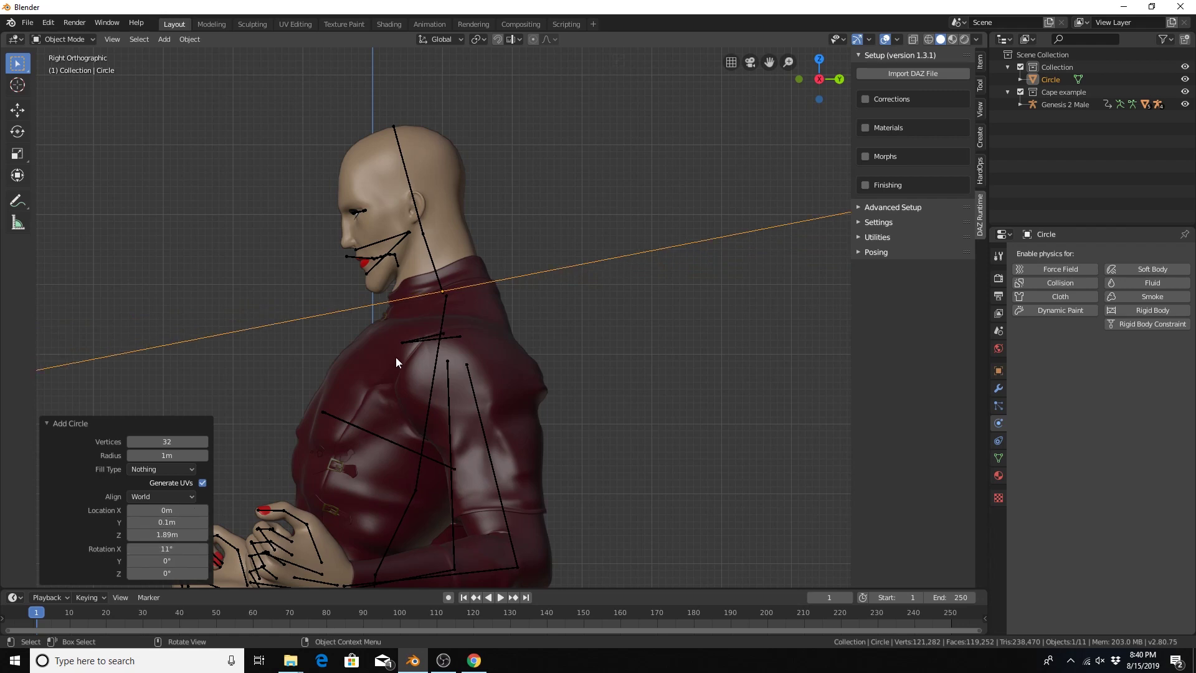
Set the circle's radius to 0.25 m.
{"action": "middle_click_drag", "start_coordinate": [394, 354], "coordinate": [271, 383]}
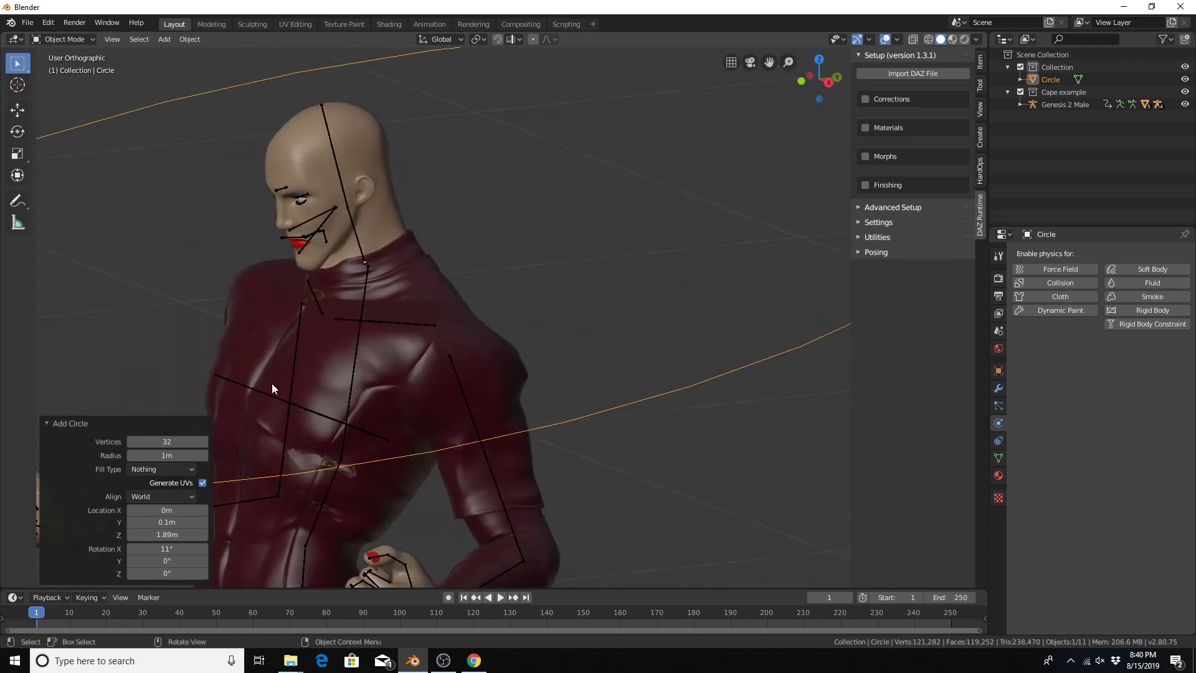
{"action": "left_click_drag", "start_coordinate": [168, 454], "coordinate": [138, 458]}
{"action": "left_click", "coordinate": [155, 454]}
{"action": "type", "text": ".25"}
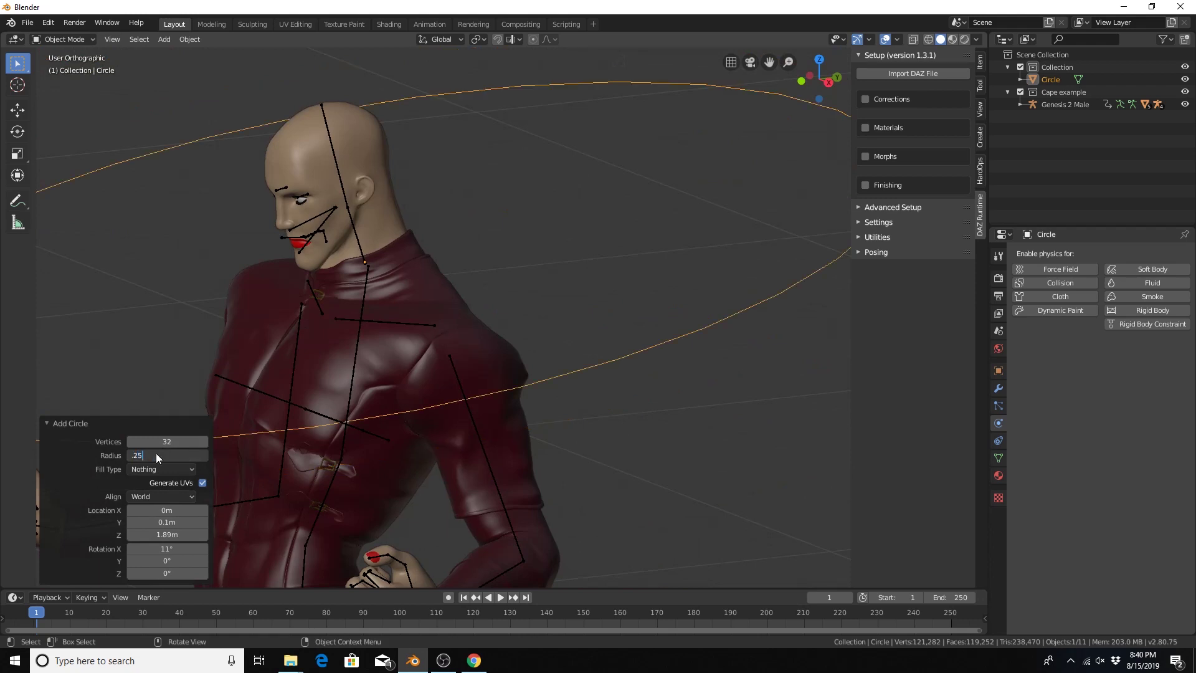
{"action": "key", "text": "Return"}
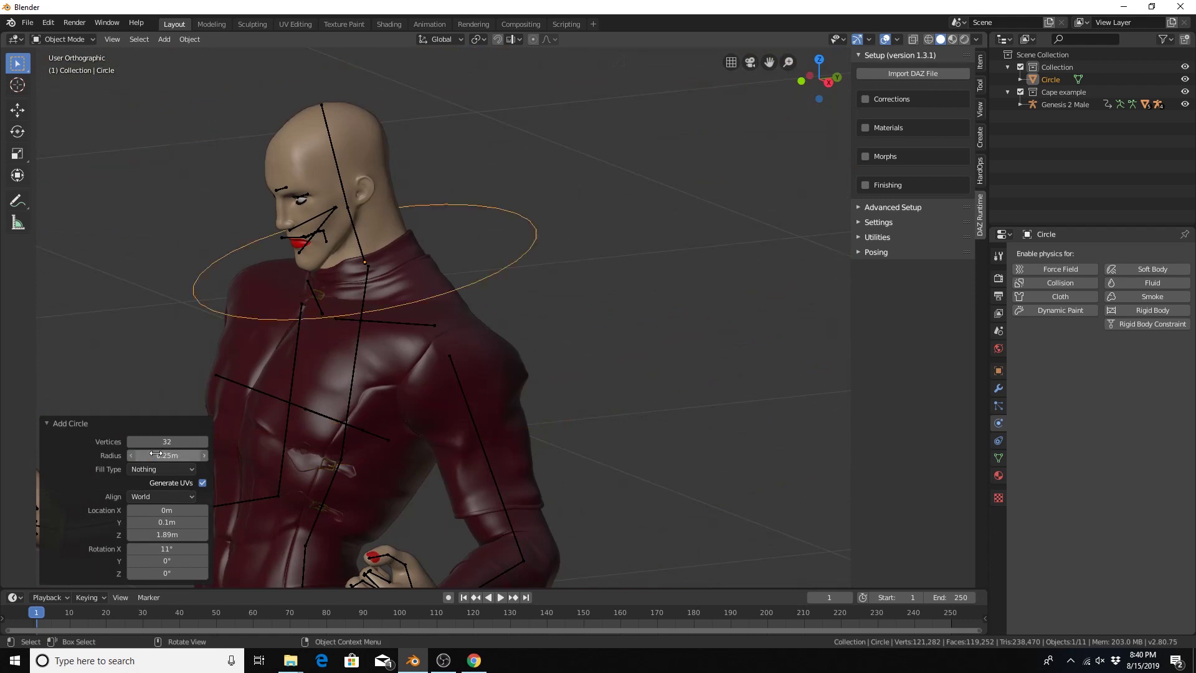
Scale the circle down uniformly to about 0.508 so it sits closer around the neck.
{"action": "scroll", "coordinate": [264, 369], "scroll_direction": "up", "scroll_amount": 4}
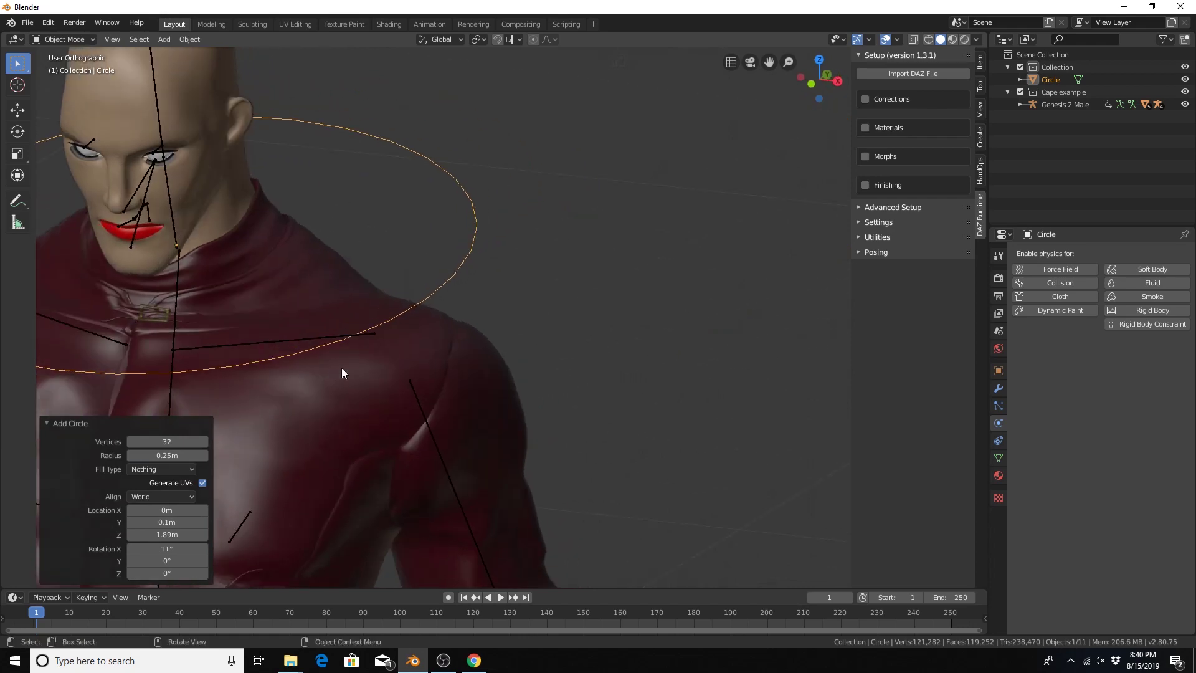
{"action": "middle_click_drag", "start_coordinate": [342, 368], "coordinate": [540, 383], "text": "shift"}
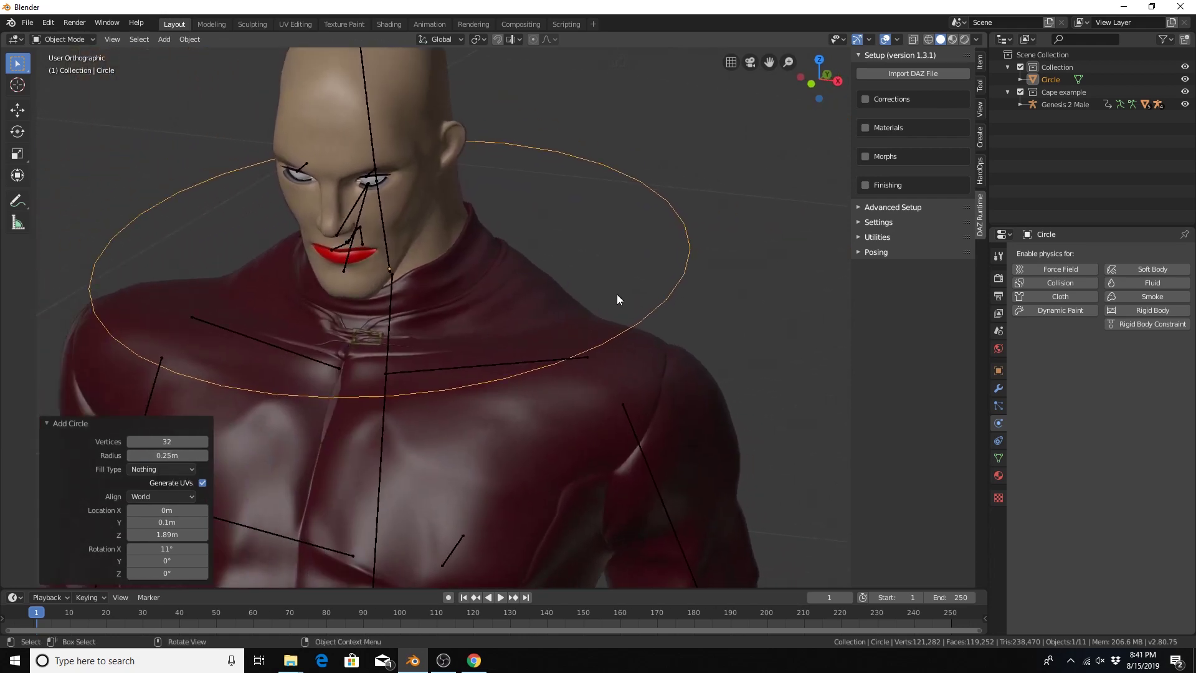
{"action": "middle_click_drag", "start_coordinate": [615, 296], "coordinate": [577, 272]}
{"action": "key", "text": "s"}
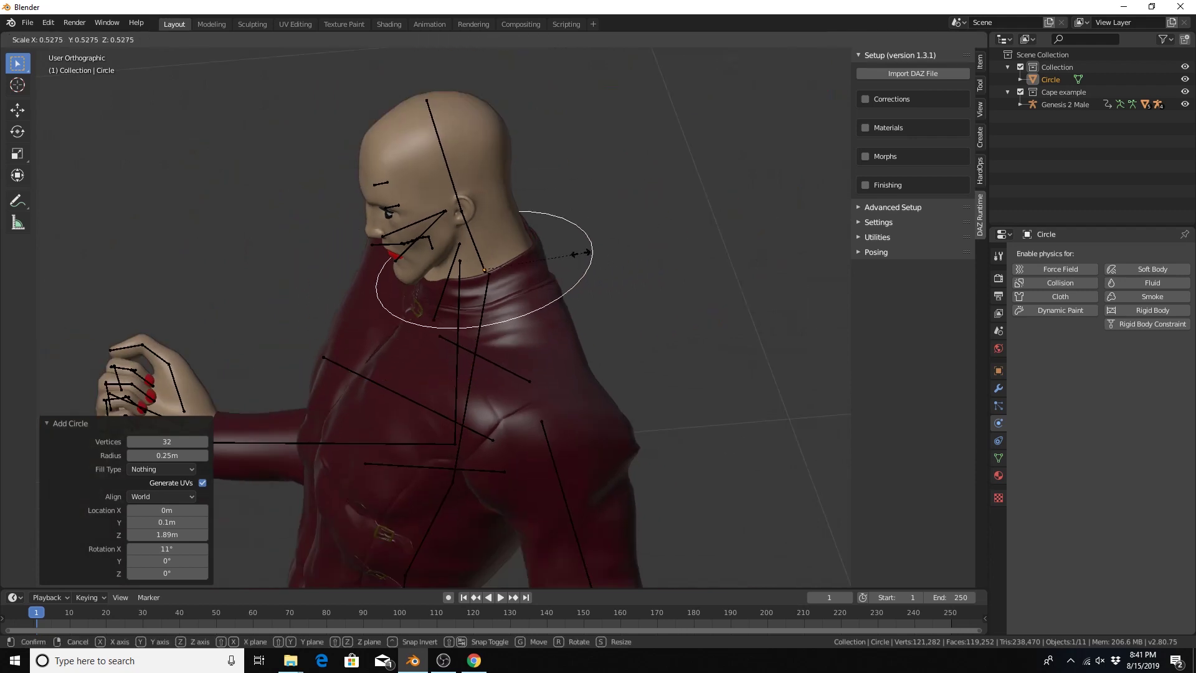
{"action": "left_click", "coordinate": [578, 253]}
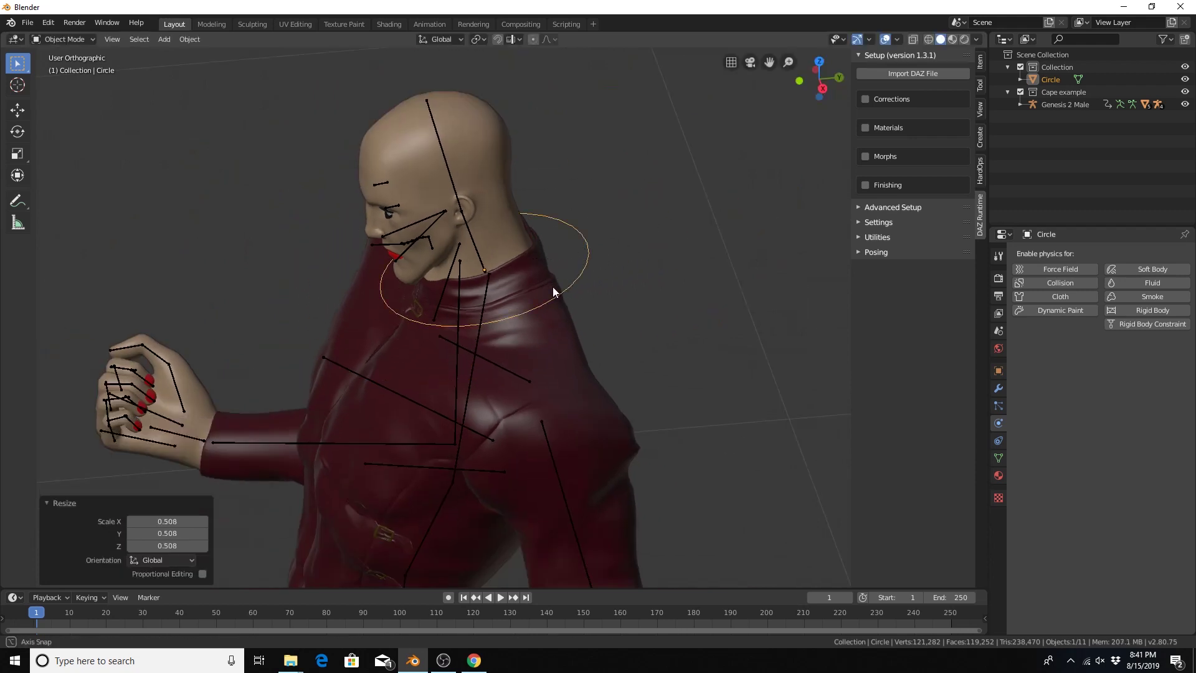
Raise the circle about 0.009 m along the global Z axis around the collar.
{"action": "middle_click_drag", "start_coordinate": [552, 287], "coordinate": [659, 240]}
{"action": "middle_click_drag", "start_coordinate": [560, 269], "coordinate": [438, 278]}
{"action": "key", "text": "g"}
{"action": "key", "text": "z"}
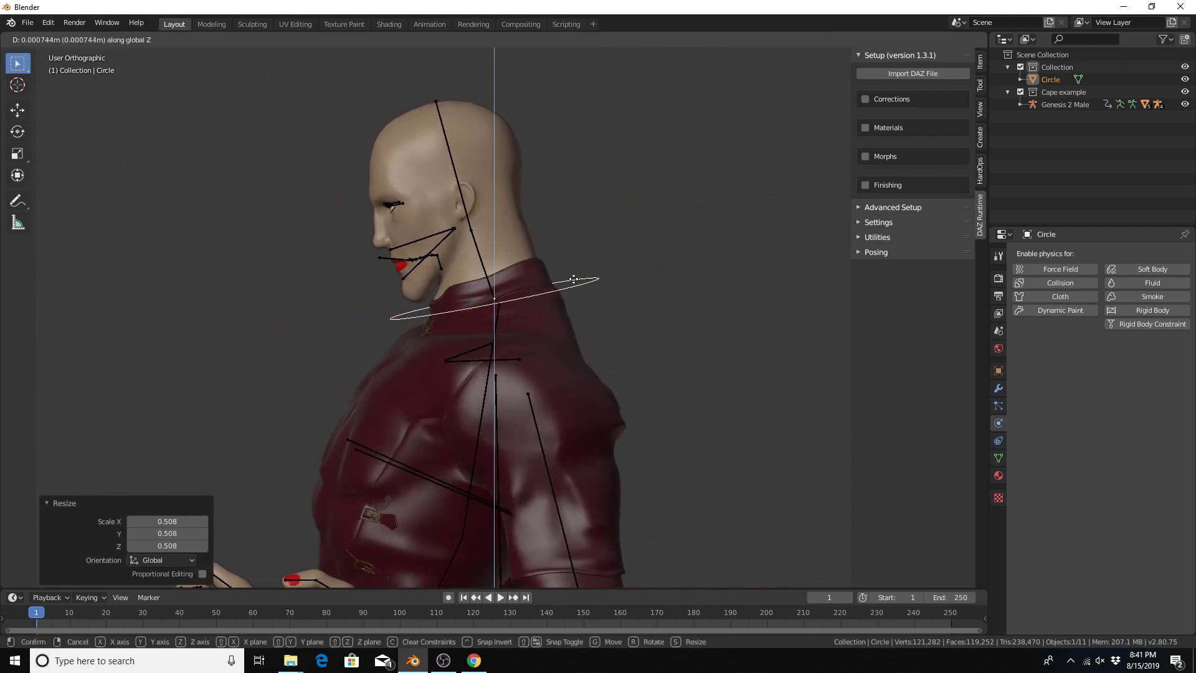
{"action": "left_click", "coordinate": [574, 274]}
Scale the circle down uniformly by a further factor of about 0.888.
{"action": "scroll", "coordinate": [573, 275], "scroll_direction": "up", "scroll_amount": 1}
{"action": "scroll", "coordinate": [574, 275], "scroll_direction": "up", "scroll_amount": 2}
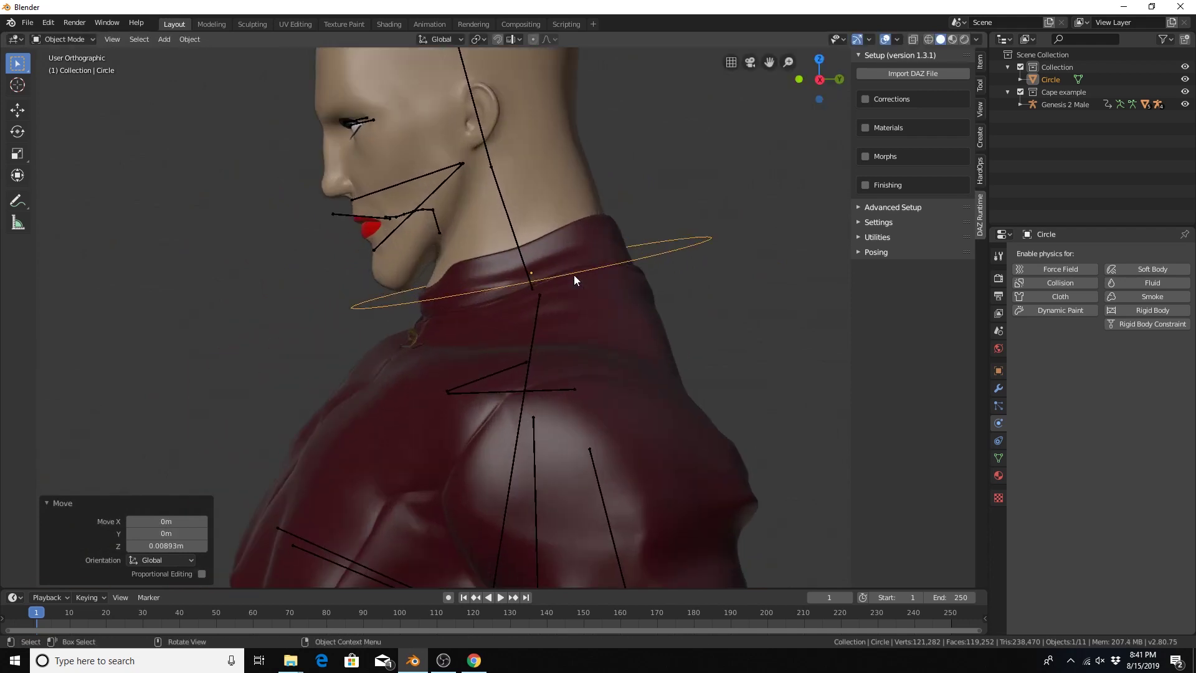
{"action": "key", "text": "s"}
{"action": "left_click", "coordinate": [643, 261]}
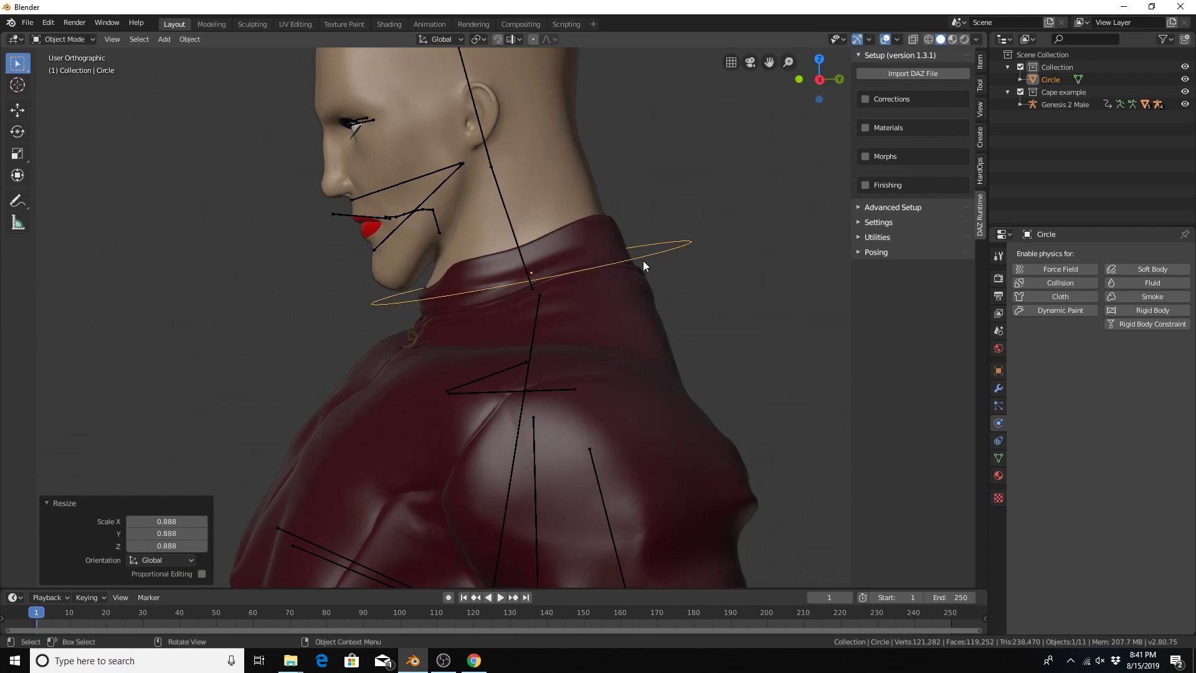
Rotate the circle about 3.9° around the global X axis to follow the tilt of the collar.
{"action": "mouse_move", "coordinate": [643, 260]}
{"action": "middle_mouse_down"}
{"action": "mouse_move", "coordinate": [641, 285]}
{"action": "mouse_move", "coordinate": [606, 267]}
{"action": "mouse_move", "coordinate": [649, 256]}
{"action": "middle_mouse_up"}
{"action": "key", "text": "r"}
{"action": "key", "text": "x"}
{"action": "left_click", "coordinate": [665, 222]}
Examine how the circle fits around the neck and how it relates to the character's full figure.
{"action": "middle_click_drag", "start_coordinate": [503, 286], "coordinate": [530, 293]}
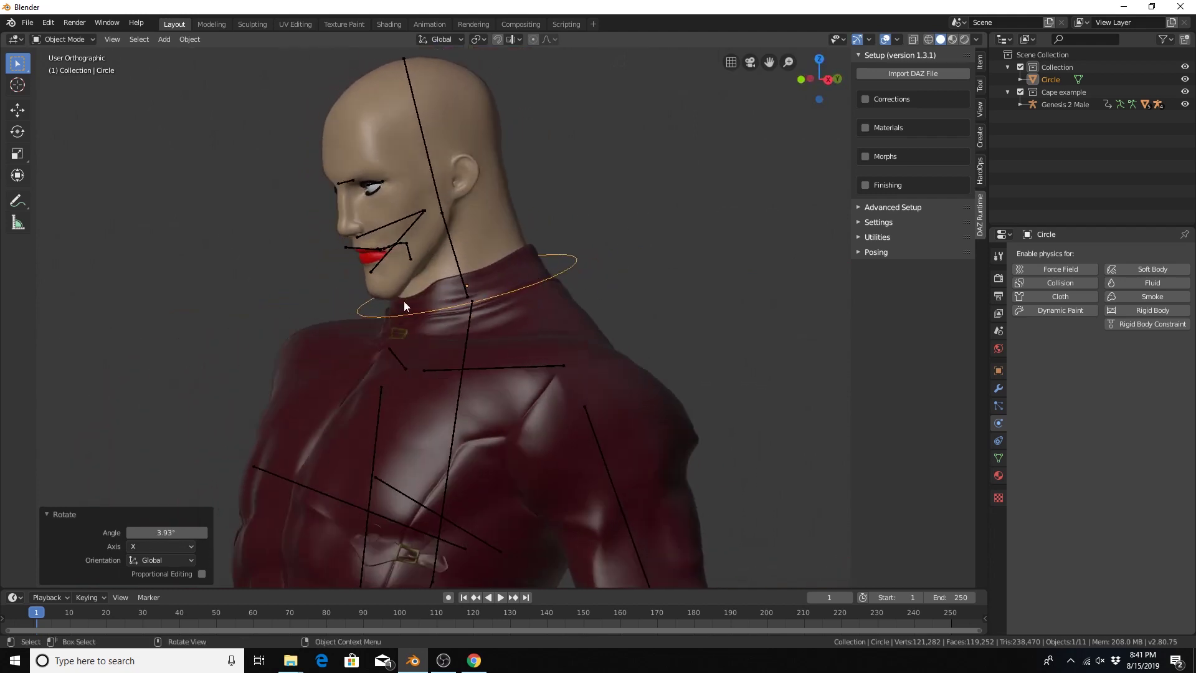
{"action": "scroll", "coordinate": [487, 313], "scroll_direction": "down", "scroll_amount": 5}
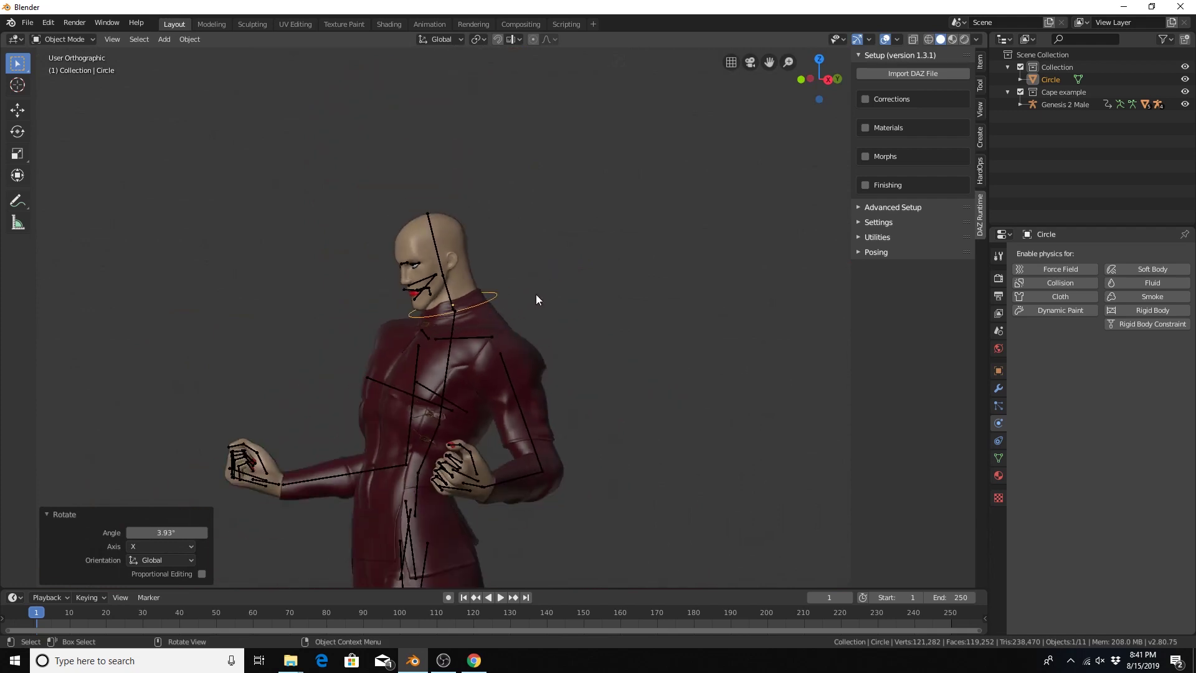
{"action": "middle_click_drag", "start_coordinate": [536, 294], "coordinate": [483, 298]}
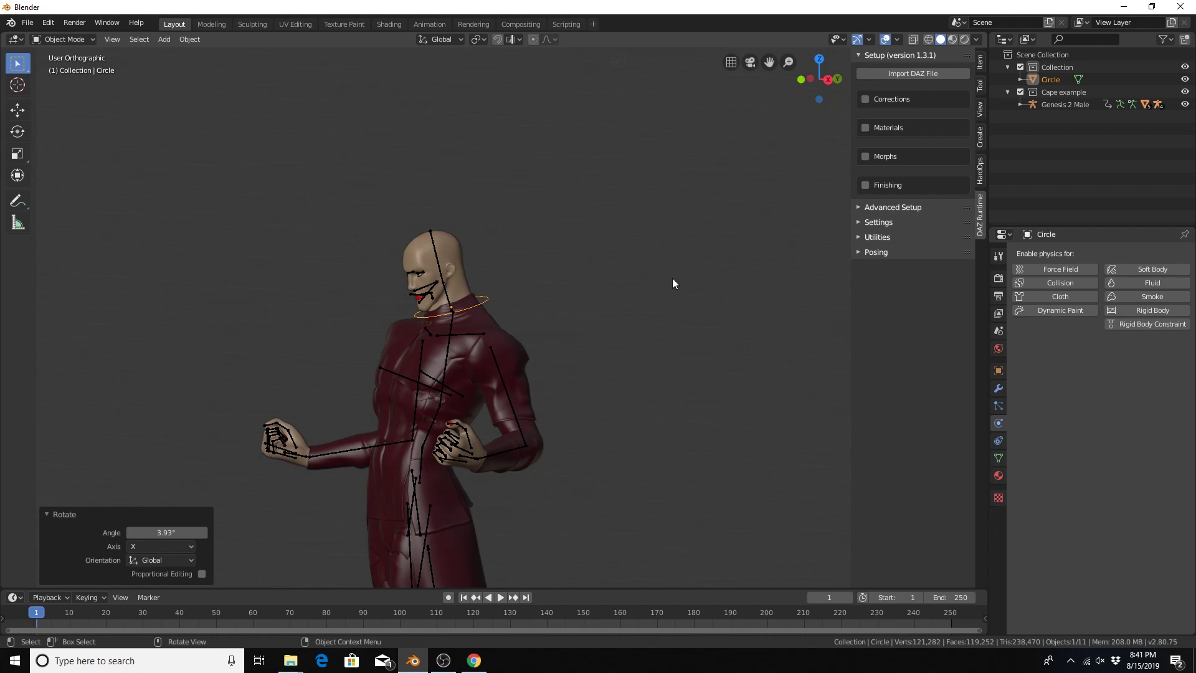
{"action": "scroll", "coordinate": [670, 279], "scroll_direction": "down", "scroll_amount": 5}
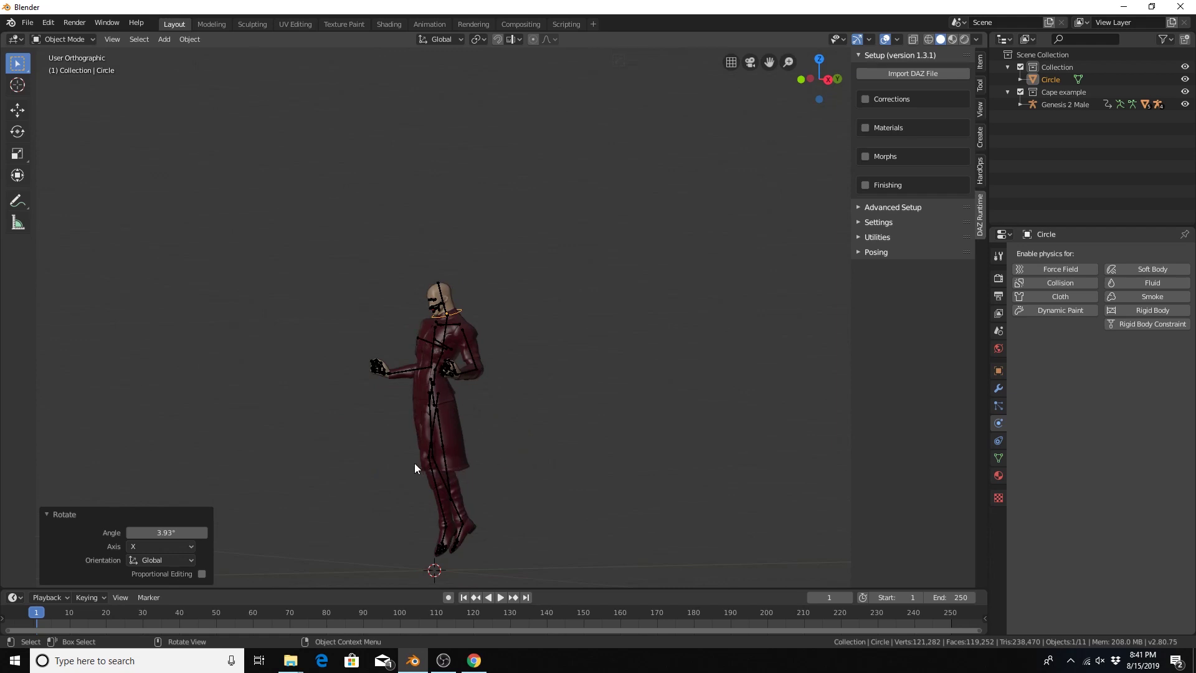
{"action": "mouse_move", "coordinate": [466, 454]}
{"action": "middle_mouse_down"}
{"action": "mouse_move", "coordinate": [435, 466]}
{"action": "mouse_move", "coordinate": [455, 459]}
{"action": "middle_mouse_up"}
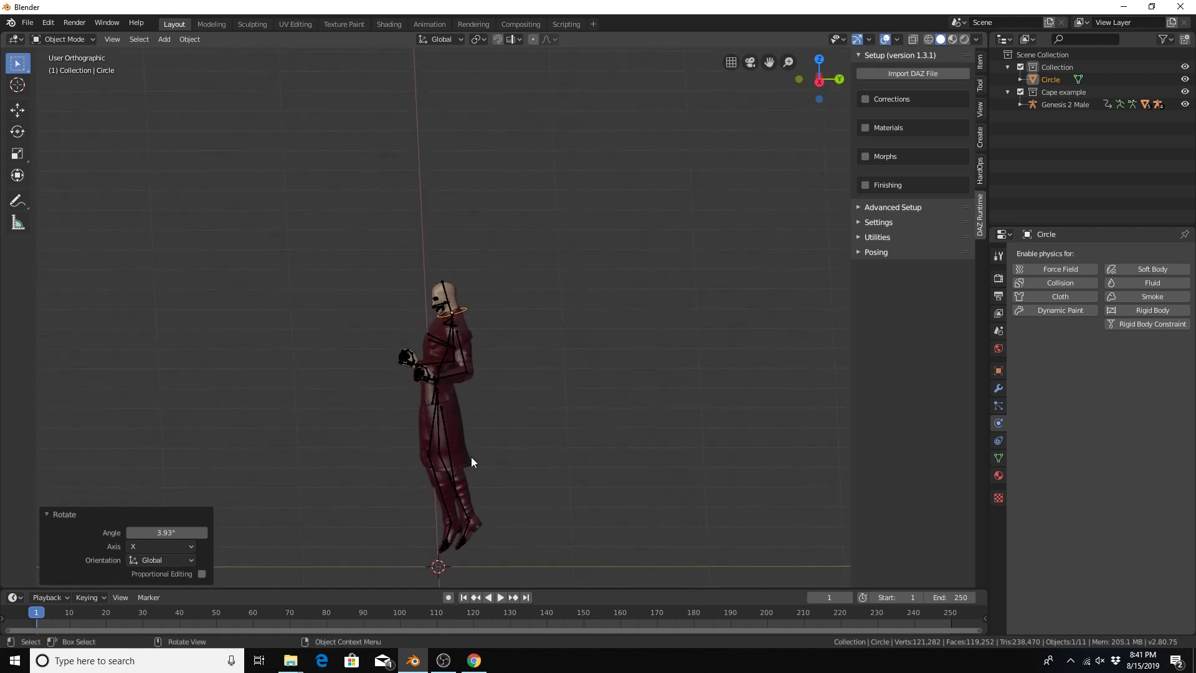
{"action": "scroll", "coordinate": [524, 398], "scroll_direction": "up", "scroll_amount": 10}
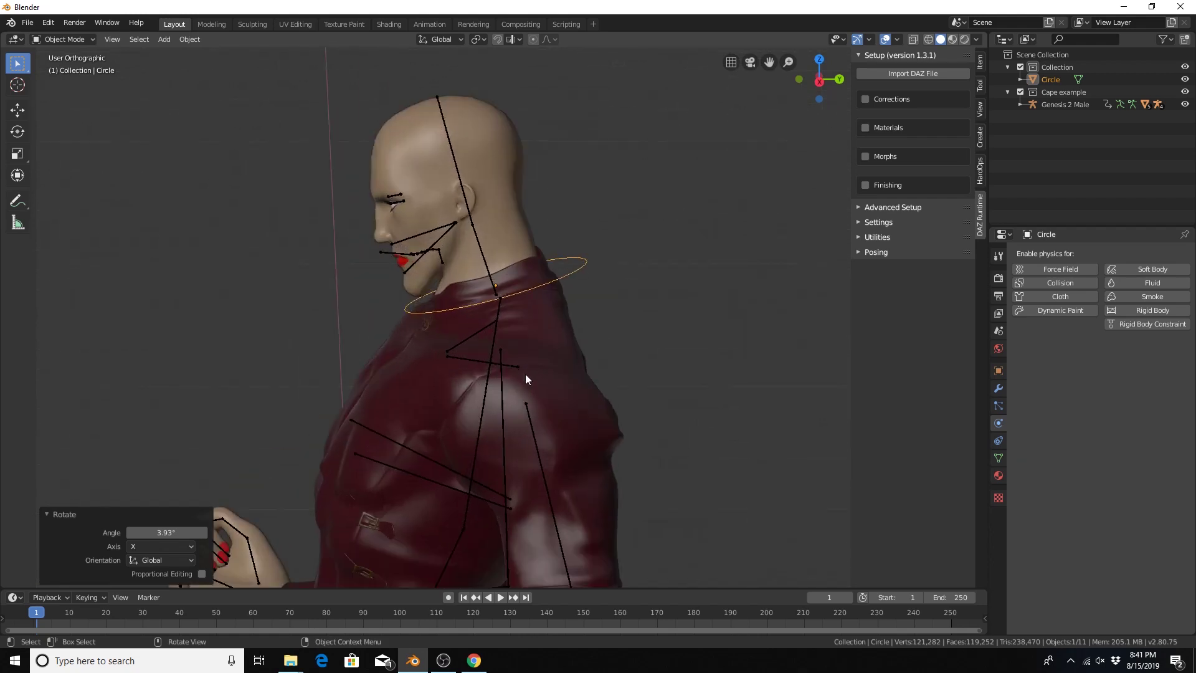
{"action": "scroll", "coordinate": [527, 374], "scroll_direction": "down", "scroll_amount": 2}
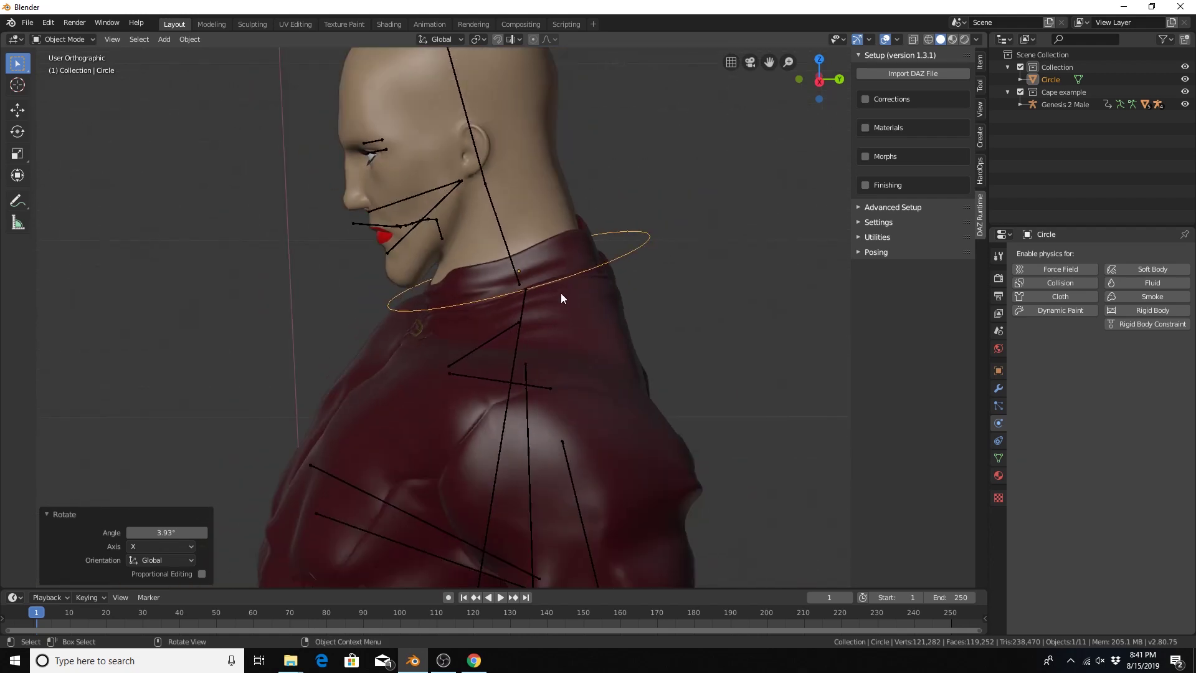
{"action": "scroll", "coordinate": [535, 283], "scroll_direction": "down", "scroll_amount": 2}
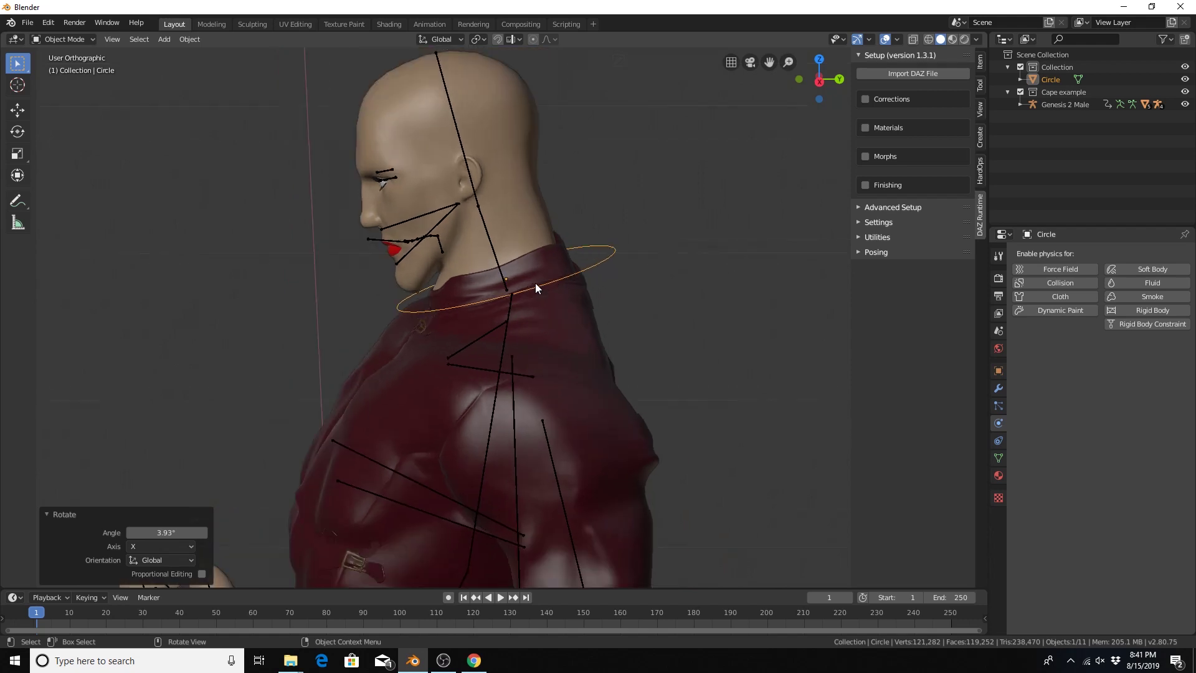
{"action": "scroll", "coordinate": [539, 279], "scroll_direction": "down", "scroll_amount": 1}
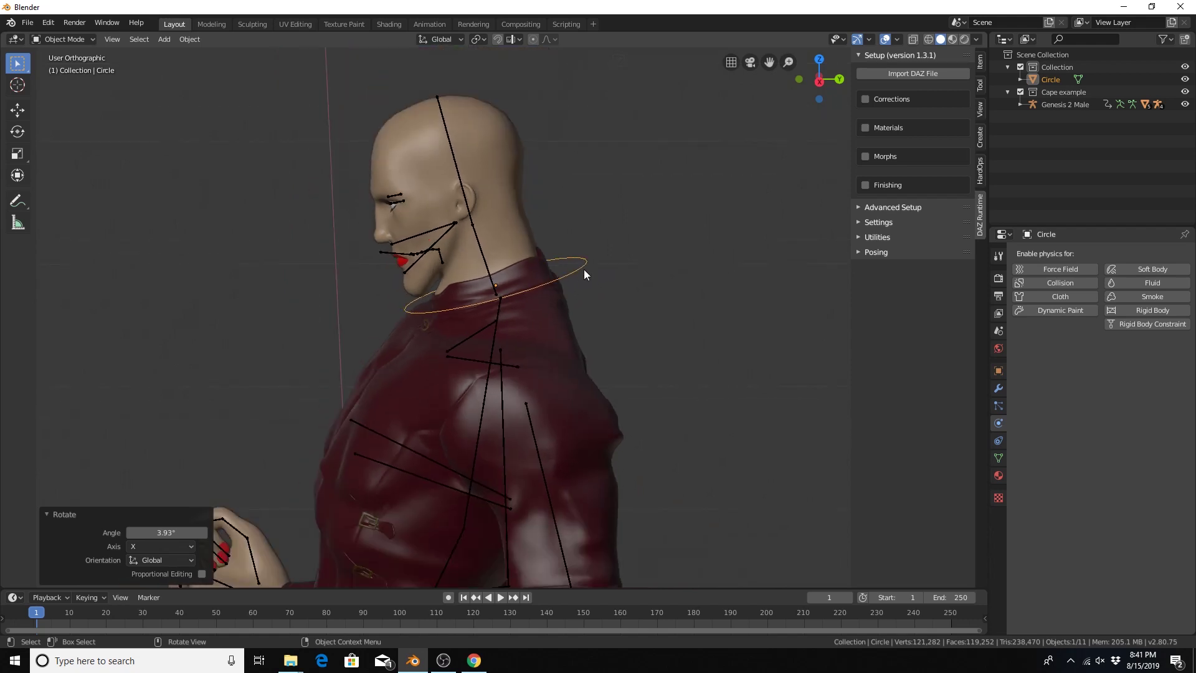
In Edit Mode, extrude the circle's whole edge loop outward into a flat ring, scaled uniformly to about 1.204.
{"action": "key", "text": "Tab"}
{"action": "middle_click_drag", "start_coordinate": [587, 273], "coordinate": [607, 281]}
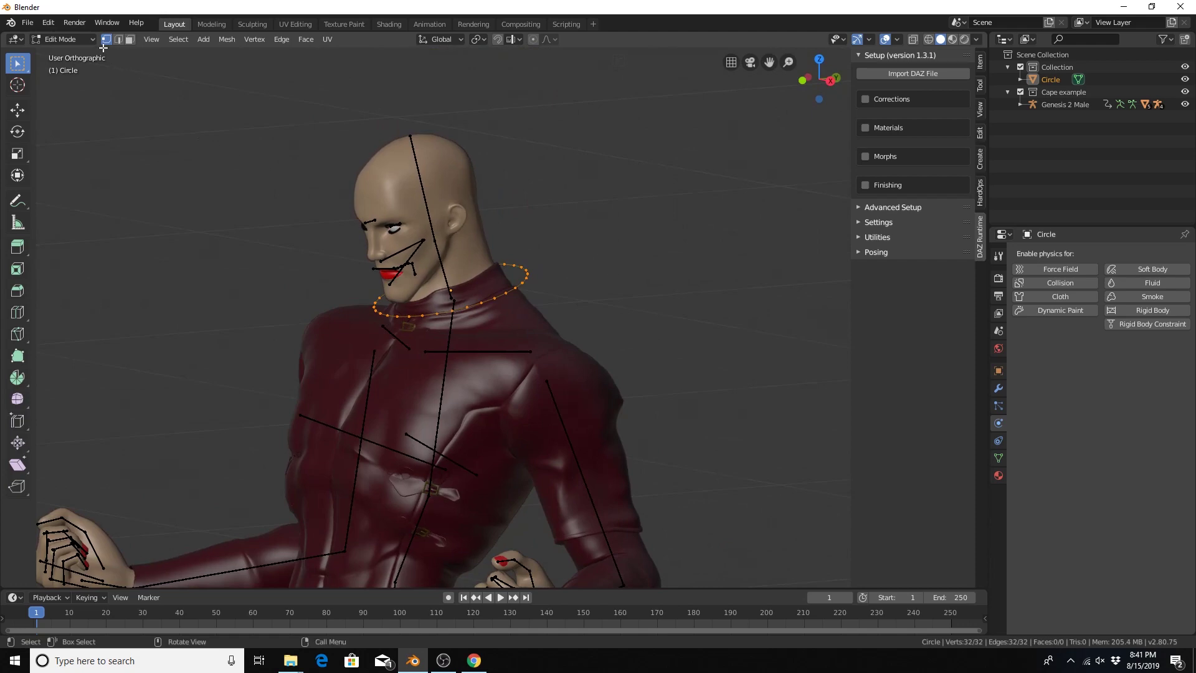
{"action": "middle_click_drag", "start_coordinate": [509, 297], "coordinate": [464, 314]}
{"action": "scroll", "coordinate": [583, 266], "scroll_direction": "up", "scroll_amount": 2}
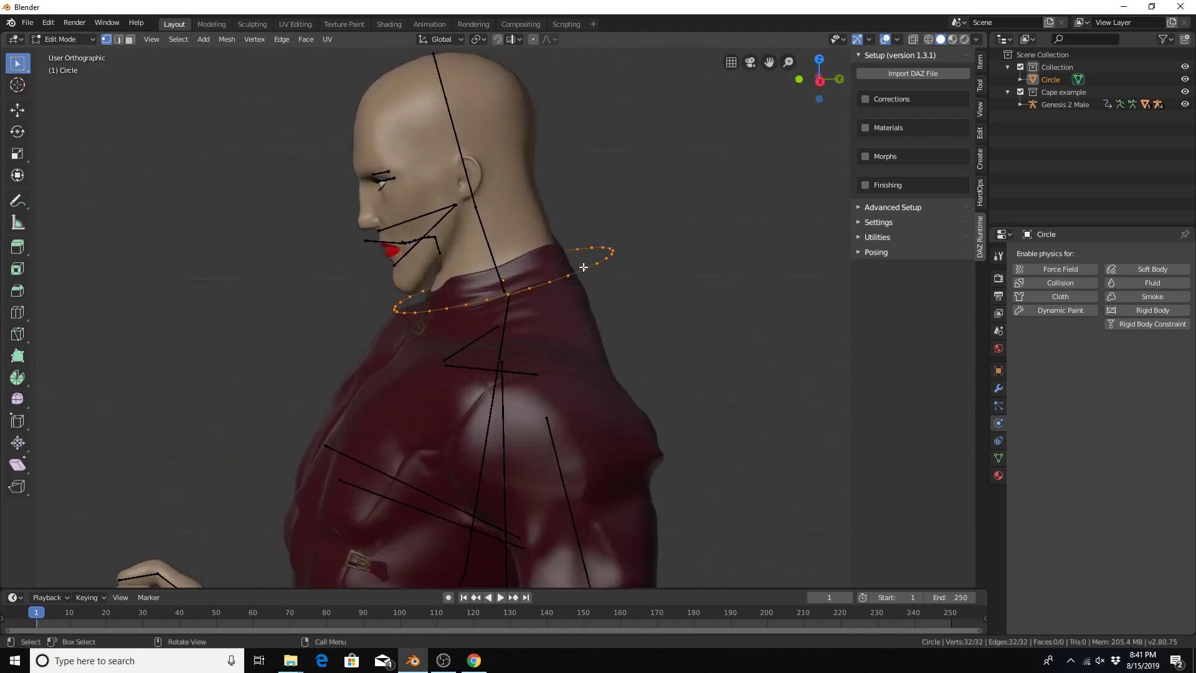
{"action": "key", "text": "e"}
{"action": "key", "text": "s"}
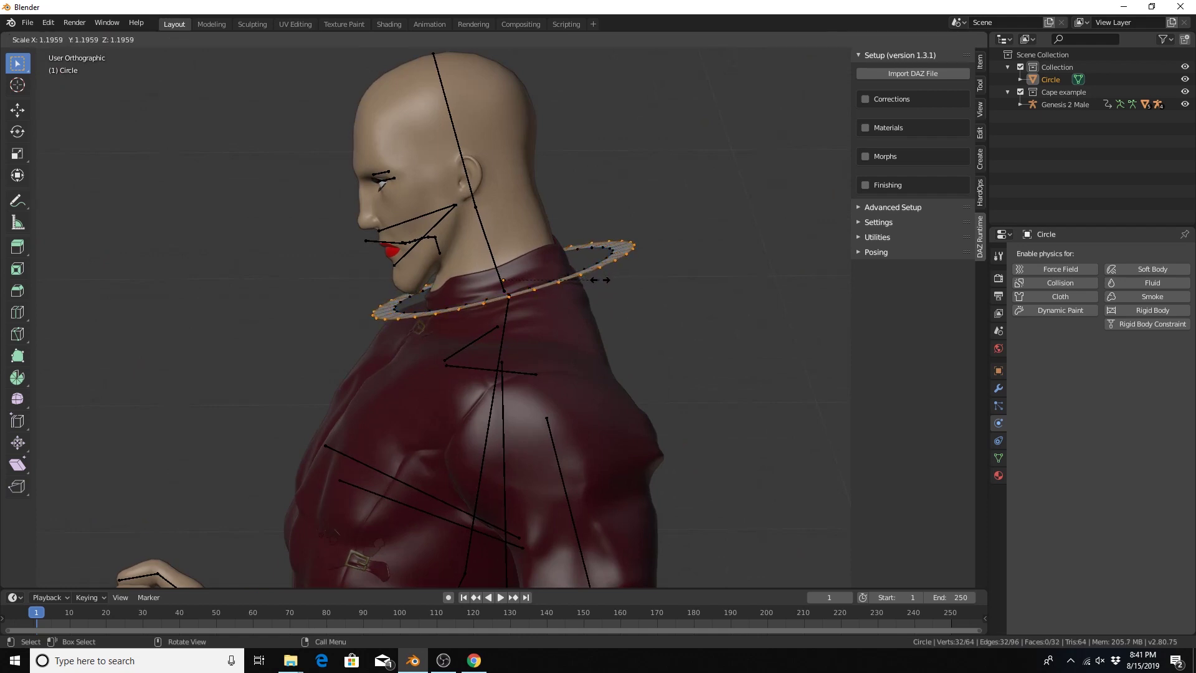
{"action": "left_click", "coordinate": [596, 278]}
Lower the ring's outer edge loop about 0.028 m along its local Z axis and scale it in uniformly to about 0.92.
{"action": "scroll", "coordinate": [595, 258], "scroll_direction": "up", "scroll_amount": 2}
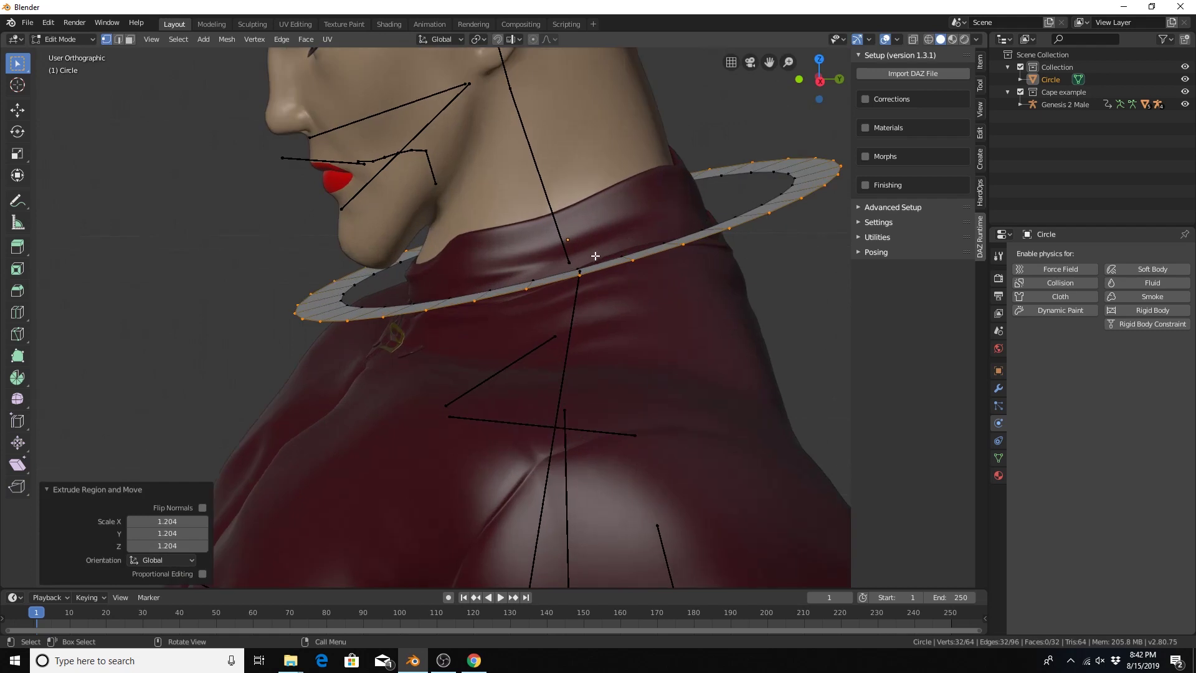
{"action": "key", "text": "g"}
{"action": "key", "text": "z"}
{"action": "key", "text": "z"}
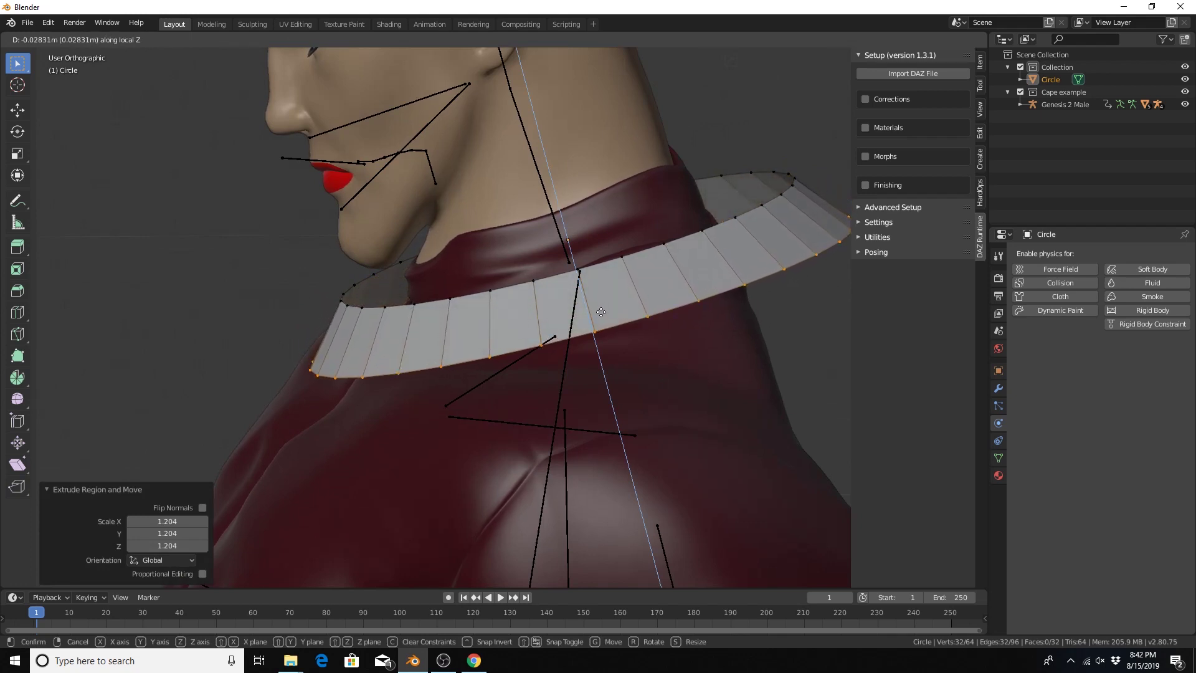
{"action": "left_click", "coordinate": [601, 311]}
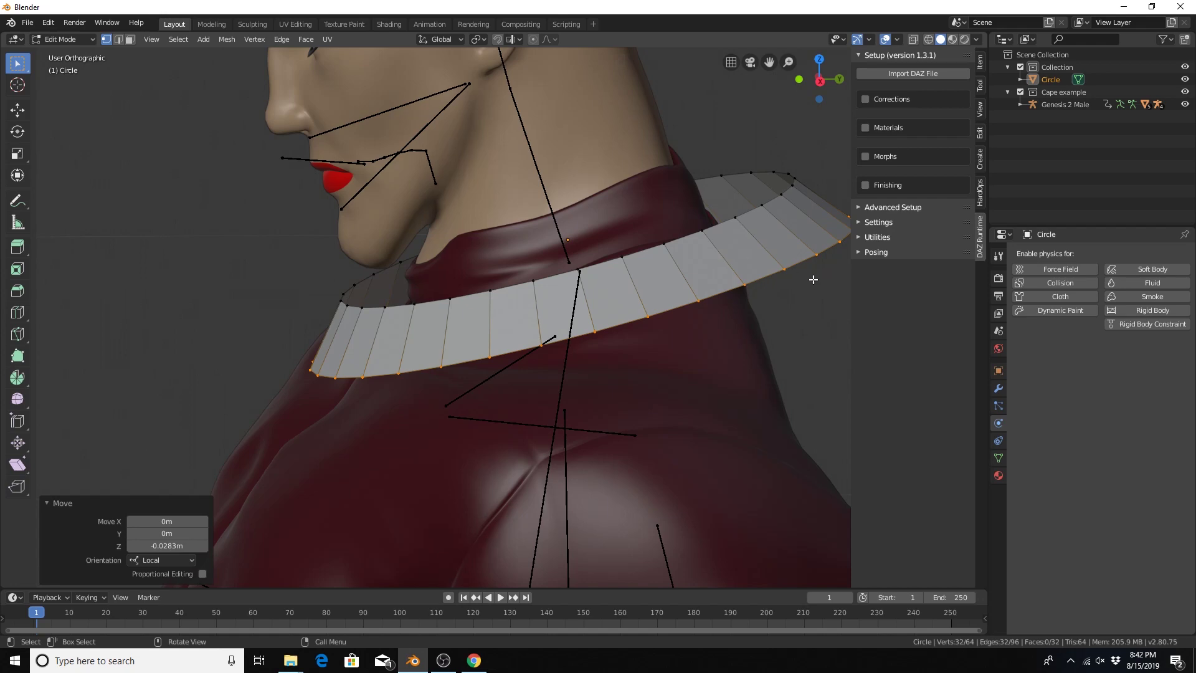
{"action": "key", "text": "s"}
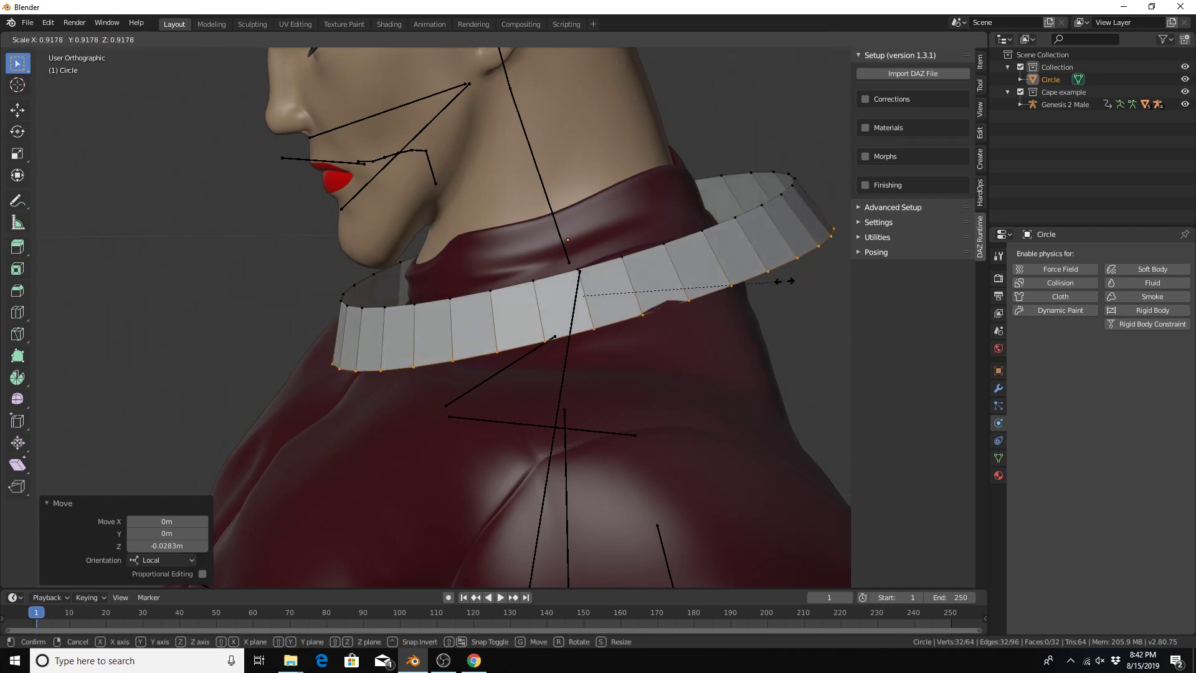
{"action": "left_click", "coordinate": [776, 272]}
Select the whole collar band and scale it to about 0.781 along its local Y axis.
{"action": "middle_click_drag", "start_coordinate": [776, 273], "coordinate": [764, 241]}
{"action": "key", "text": "a"}
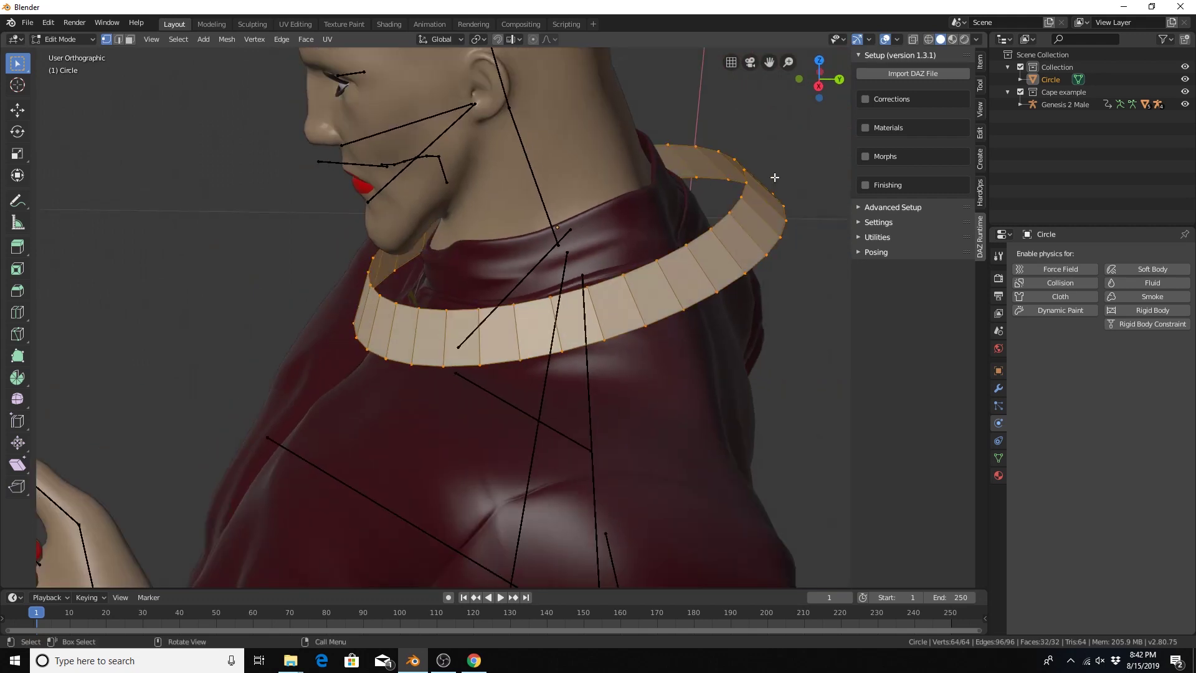
{"action": "key", "text": "s"}
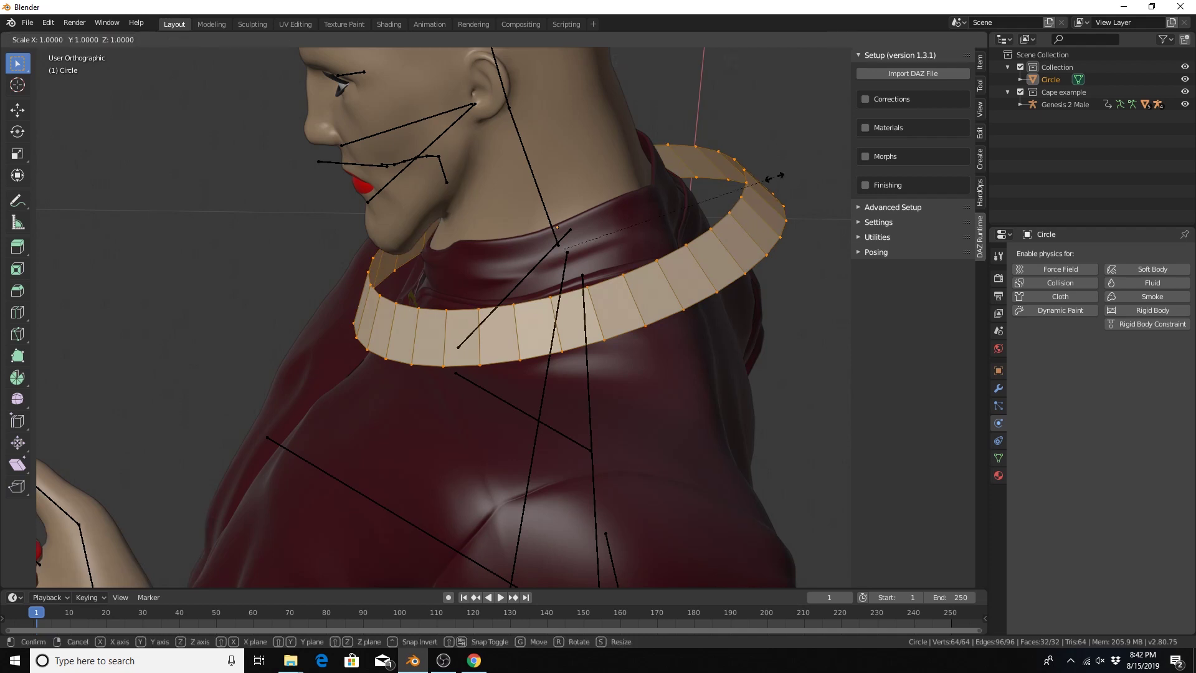
{"action": "key", "text": "y"}
{"action": "key", "text": "y"}
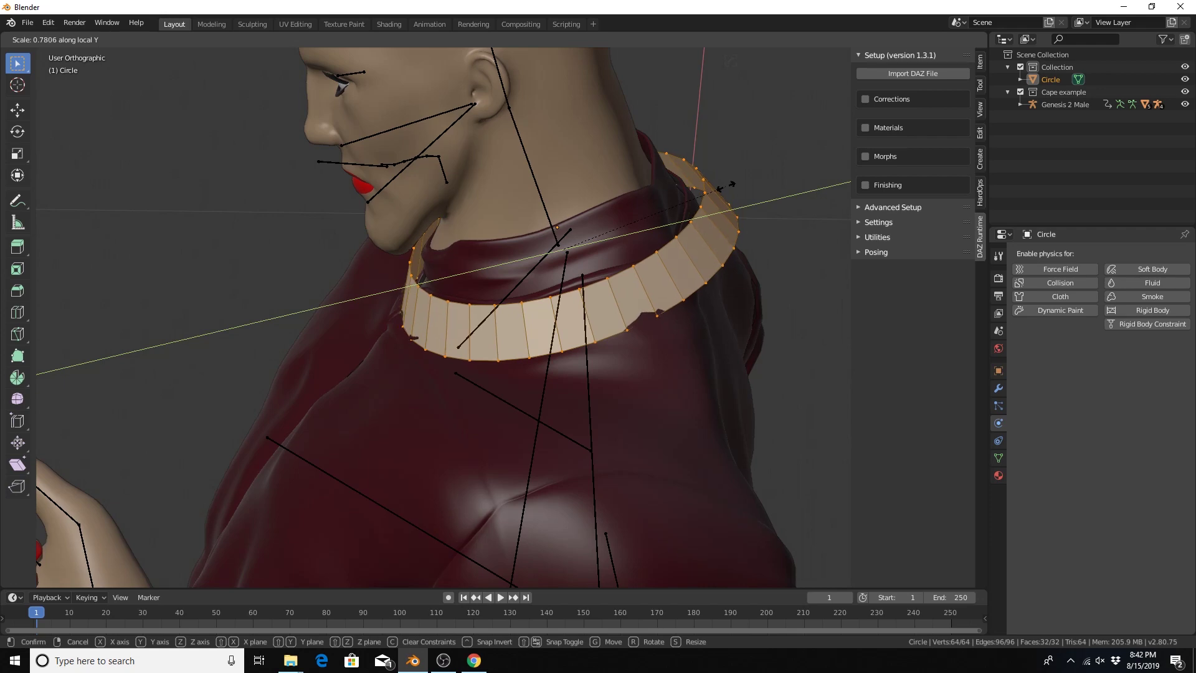
{"action": "left_click", "coordinate": [724, 185]}
Widen the collar band to about 1.095 along the global X axis.
{"action": "mouse_move", "coordinate": [660, 236]}
{"action": "middle_mouse_down"}
{"action": "mouse_move", "coordinate": [726, 208]}
{"action": "mouse_move", "coordinate": [720, 239]}
{"action": "mouse_move", "coordinate": [633, 228]}
{"action": "mouse_move", "coordinate": [647, 218]}
{"action": "mouse_move", "coordinate": [720, 238]}
{"action": "mouse_move", "coordinate": [654, 229]}
{"action": "middle_mouse_up"}
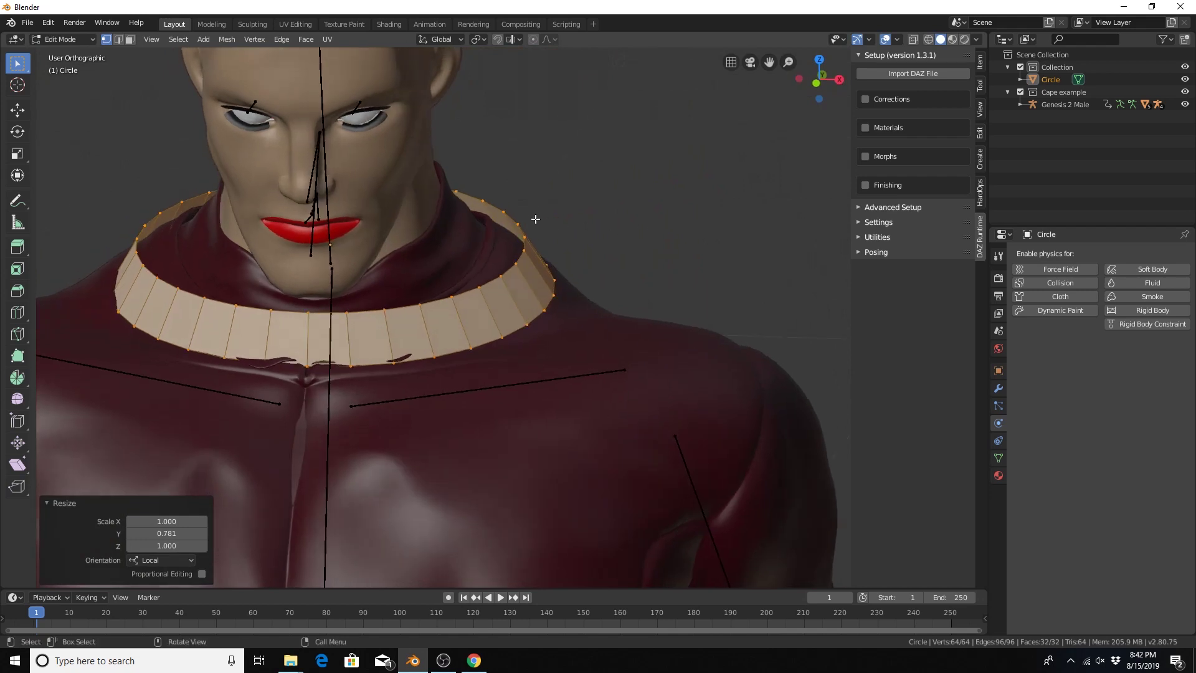
{"action": "key", "text": "s"}
{"action": "key", "text": "x"}
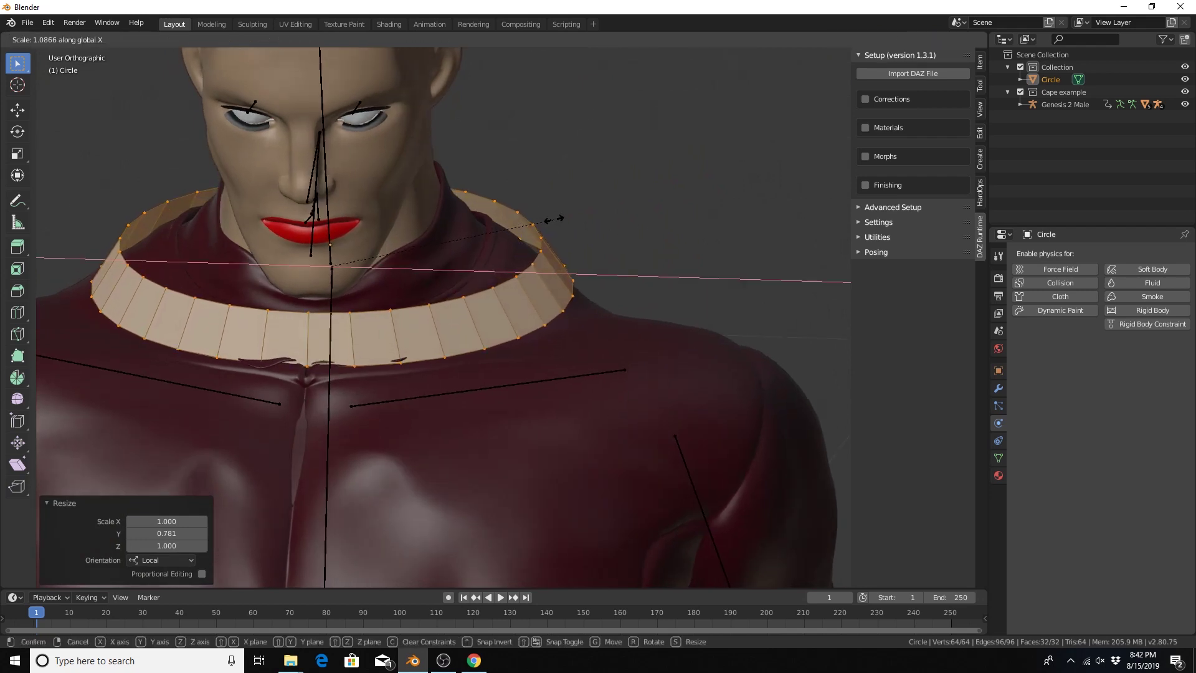
{"action": "left_click", "coordinate": [555, 223]}
Move the collar band about -0.0037 m along the global Y axis to centre it around the neck.
{"action": "mouse_move", "coordinate": [555, 225]}
{"action": "middle_mouse_down"}
{"action": "mouse_move", "coordinate": [494, 256]}
{"action": "mouse_move", "coordinate": [421, 220]}
{"action": "mouse_move", "coordinate": [557, 217]}
{"action": "middle_mouse_up"}
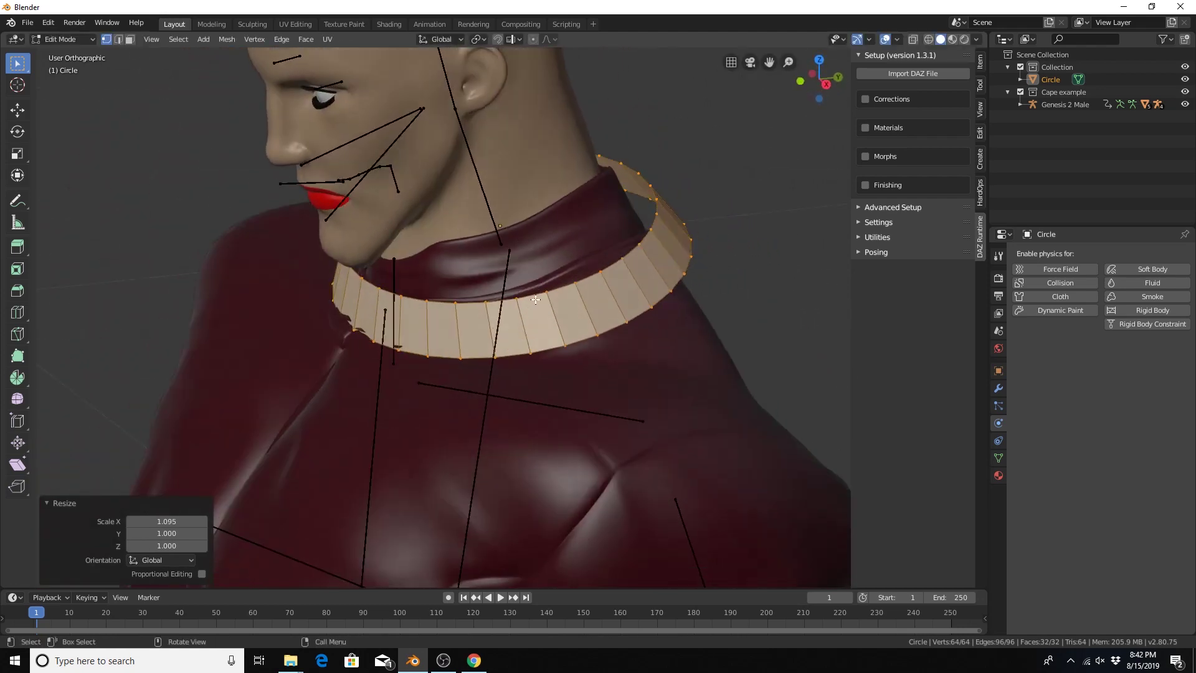
{"action": "mouse_move", "coordinate": [546, 289]}
{"action": "middle_mouse_down"}
{"action": "mouse_move", "coordinate": [569, 245]}
{"action": "mouse_move", "coordinate": [532, 280]}
{"action": "middle_mouse_up"}
{"action": "key", "text": "g"}
{"action": "key", "text": "y"}
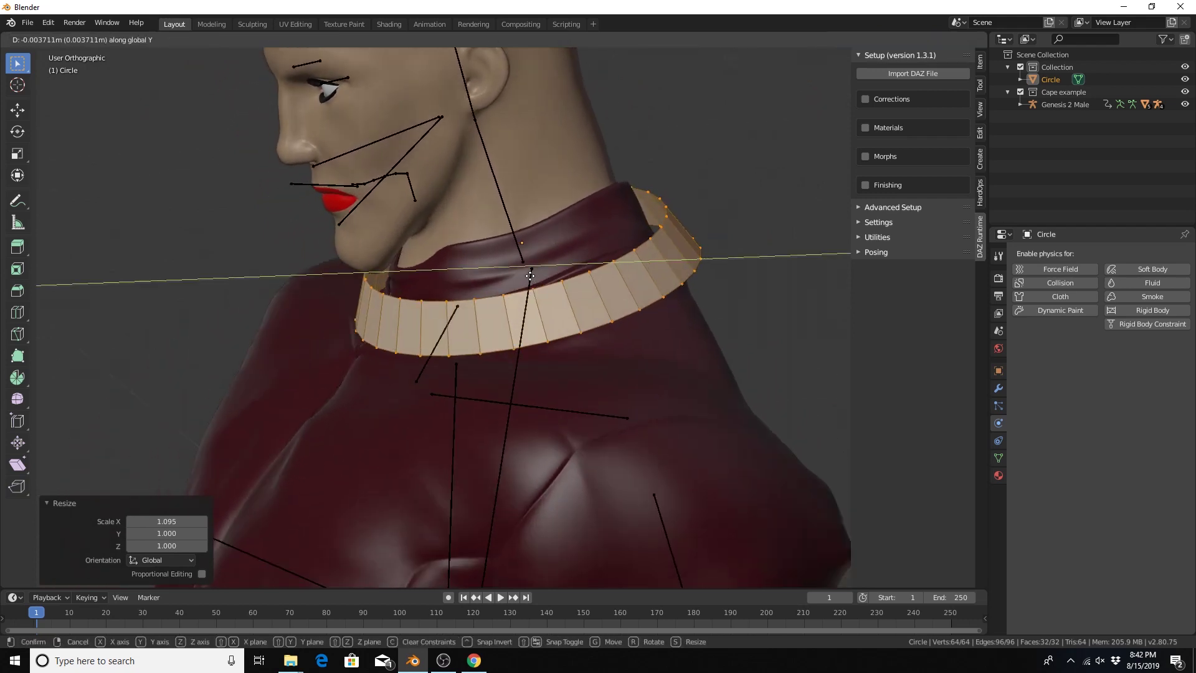
{"action": "left_click", "coordinate": [530, 275]}
Extrude the band's lower edge loop outward into a flat ring, scaled uniformly to about 1.665.
{"action": "middle_click_drag", "start_coordinate": [530, 276], "coordinate": [563, 294]}
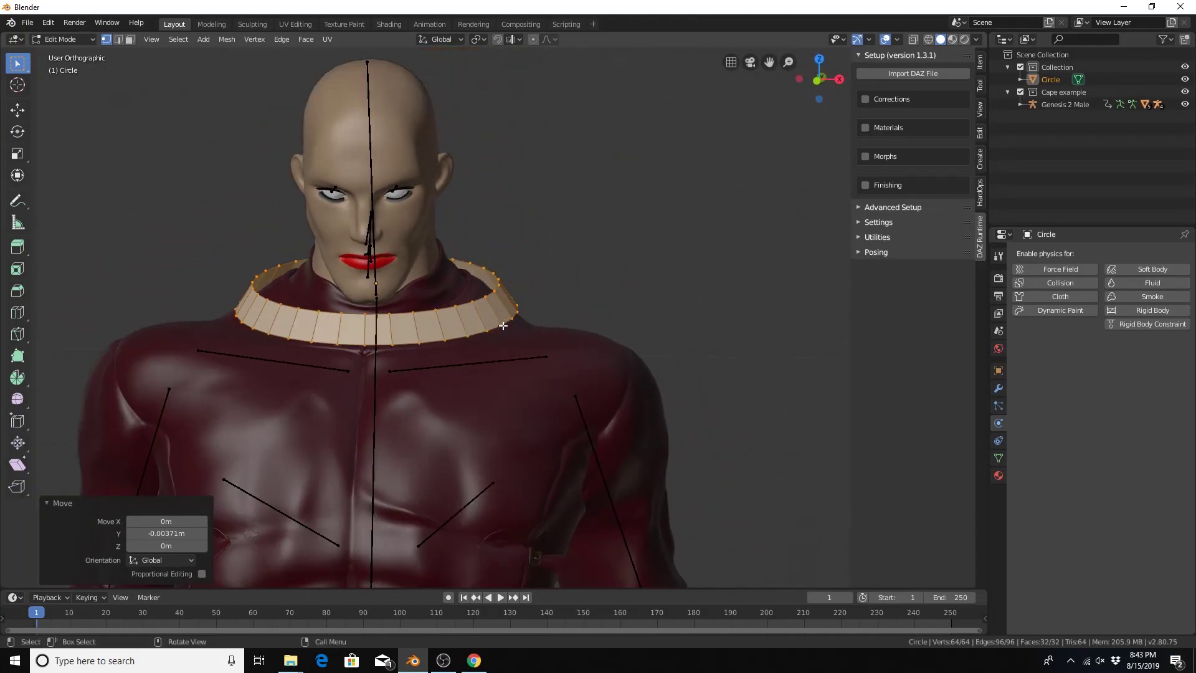
{"action": "key", "text": "alt"}
{"action": "scroll", "coordinate": [493, 330], "scroll_direction": "up", "scroll_amount": 1, "text": "alt"}
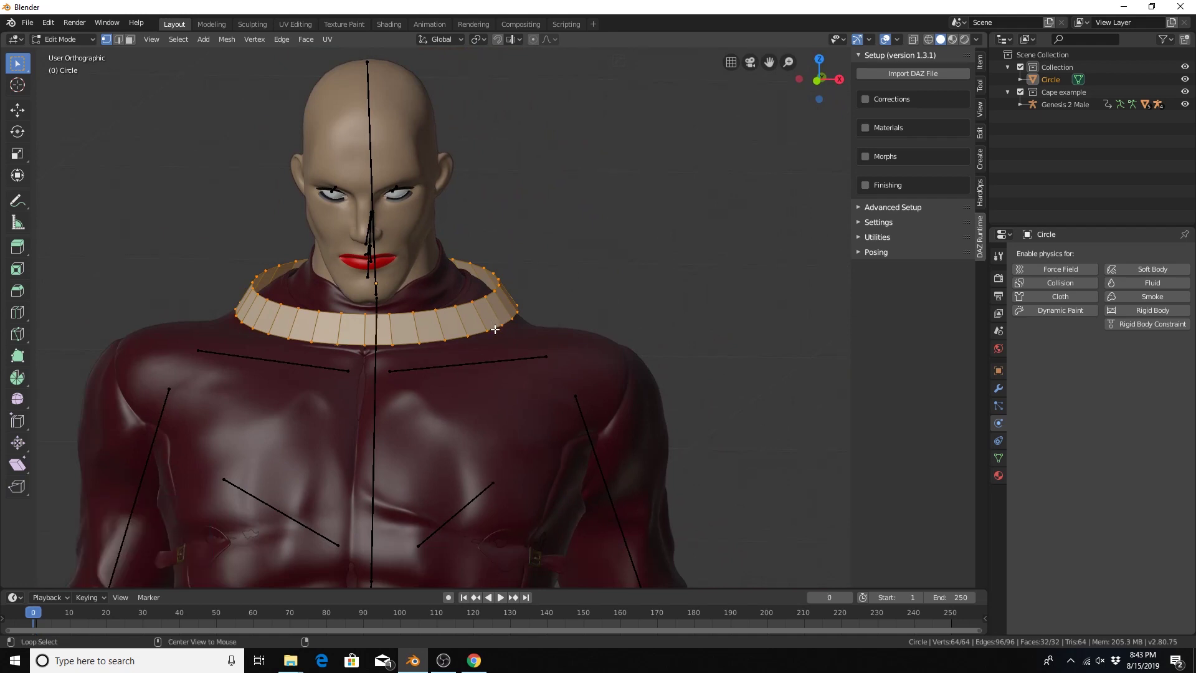
{"action": "left_click", "coordinate": [494, 330], "text": "alt"}
{"action": "middle_click_drag", "start_coordinate": [494, 330], "coordinate": [442, 340]}
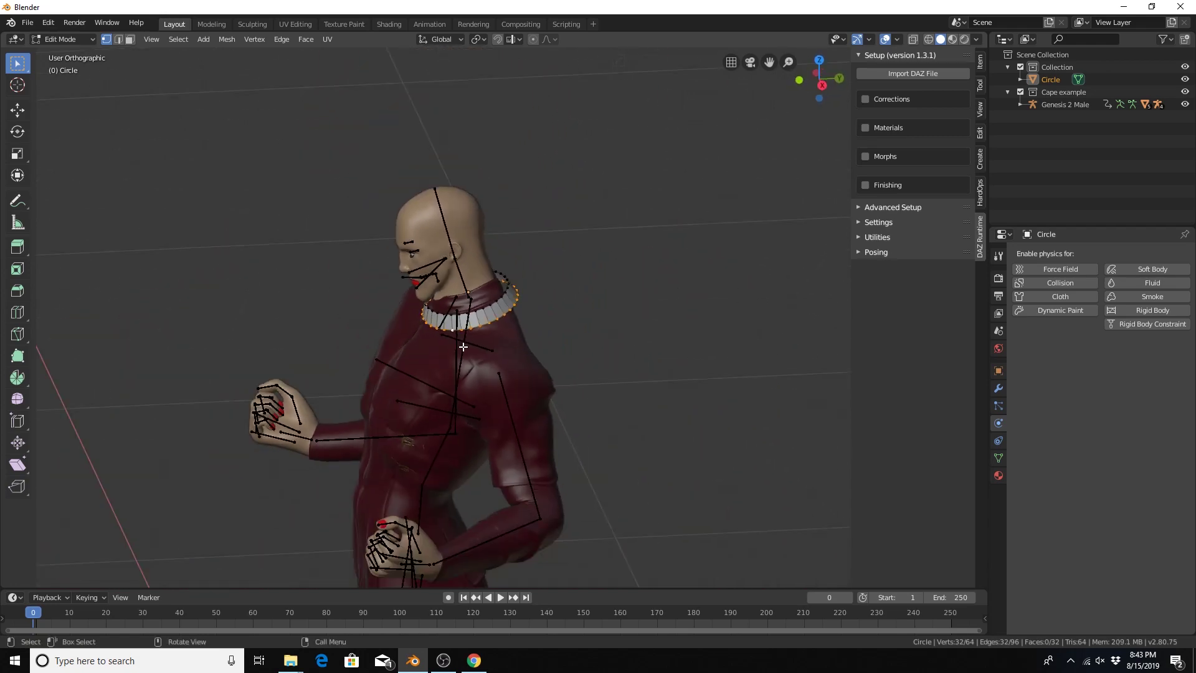
{"action": "scroll", "coordinate": [463, 347], "scroll_direction": "up", "scroll_amount": 1}
{"action": "key", "text": "e"}
{"action": "key", "text": "s"}
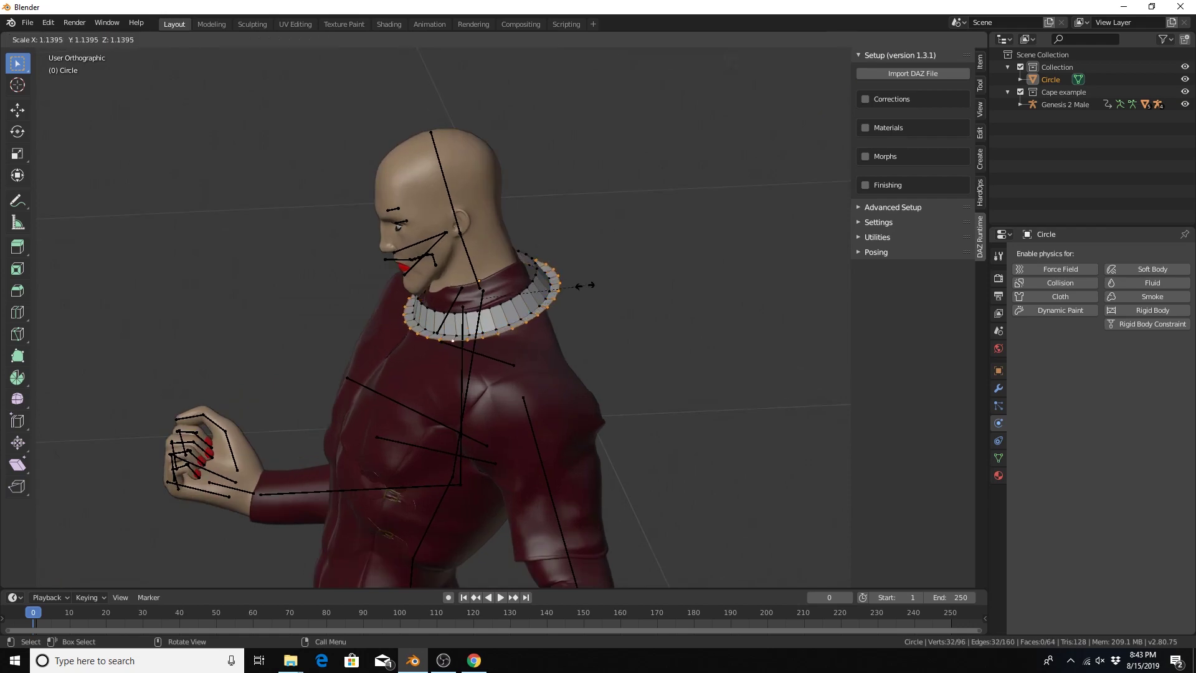
{"action": "left_click", "coordinate": [628, 288]}
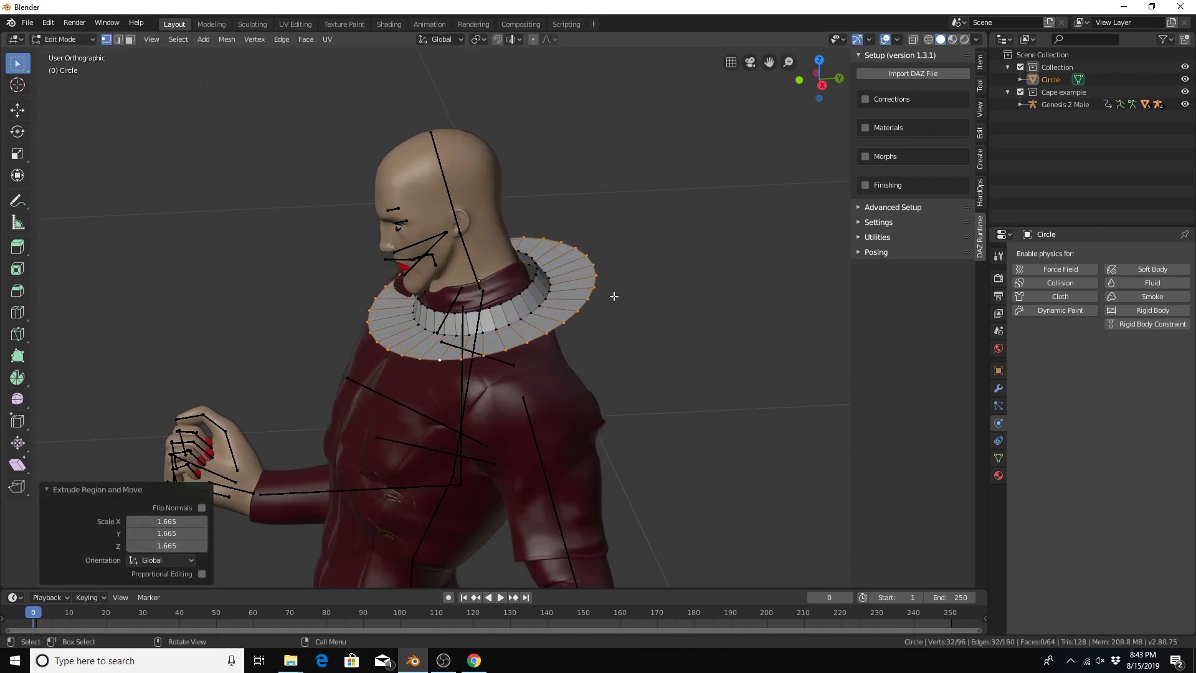
Raise the flat ring's inner edge loop about 0.007 m and its outer edge loop about 0.0045 m along global Z.
{"action": "mouse_move", "coordinate": [628, 288]}
{"action": "middle_mouse_down"}
{"action": "mouse_move", "coordinate": [623, 326]}
{"action": "mouse_move", "coordinate": [700, 308]}
{"action": "mouse_move", "coordinate": [646, 323]}
{"action": "mouse_move", "coordinate": [649, 301]}
{"action": "mouse_move", "coordinate": [641, 307]}
{"action": "middle_mouse_up"}
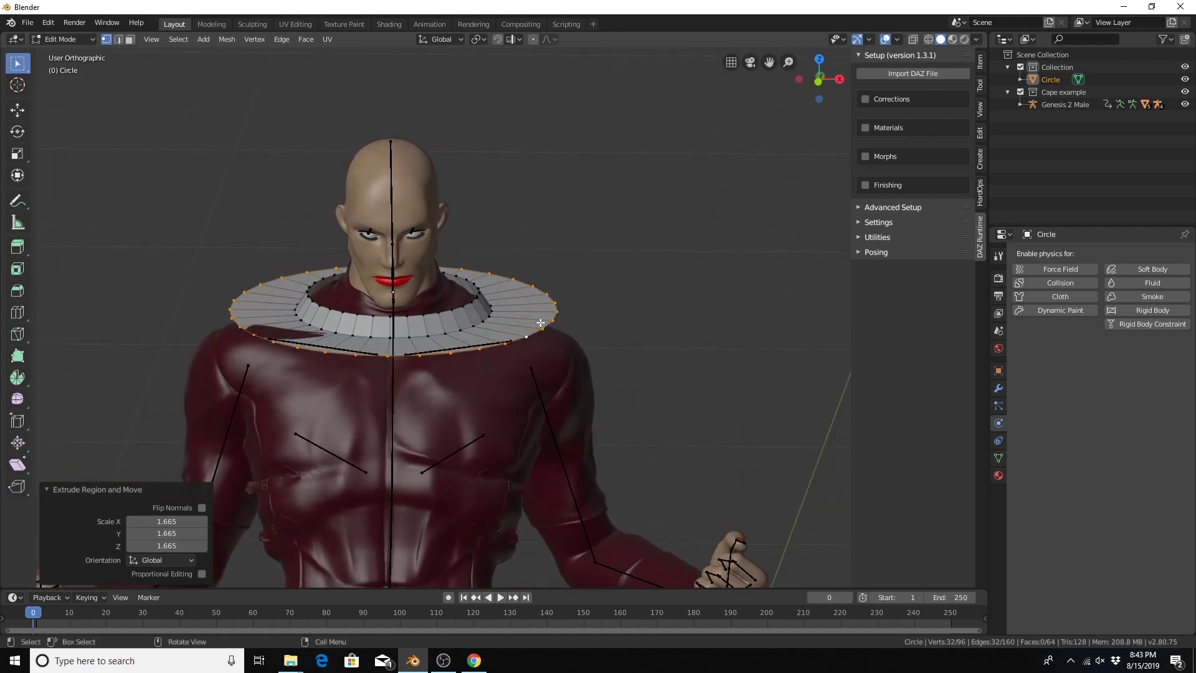
{"action": "left_click", "coordinate": [402, 339], "text": "alt"}
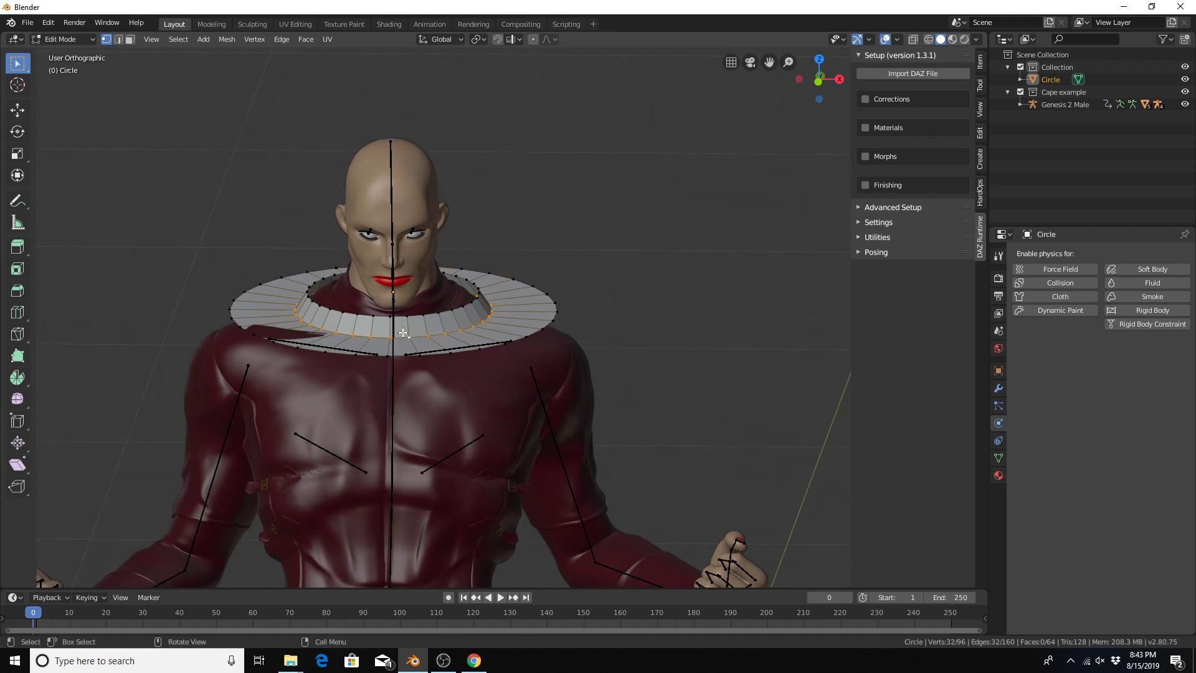
{"action": "key", "text": "e"}
{"action": "key", "text": "z"}
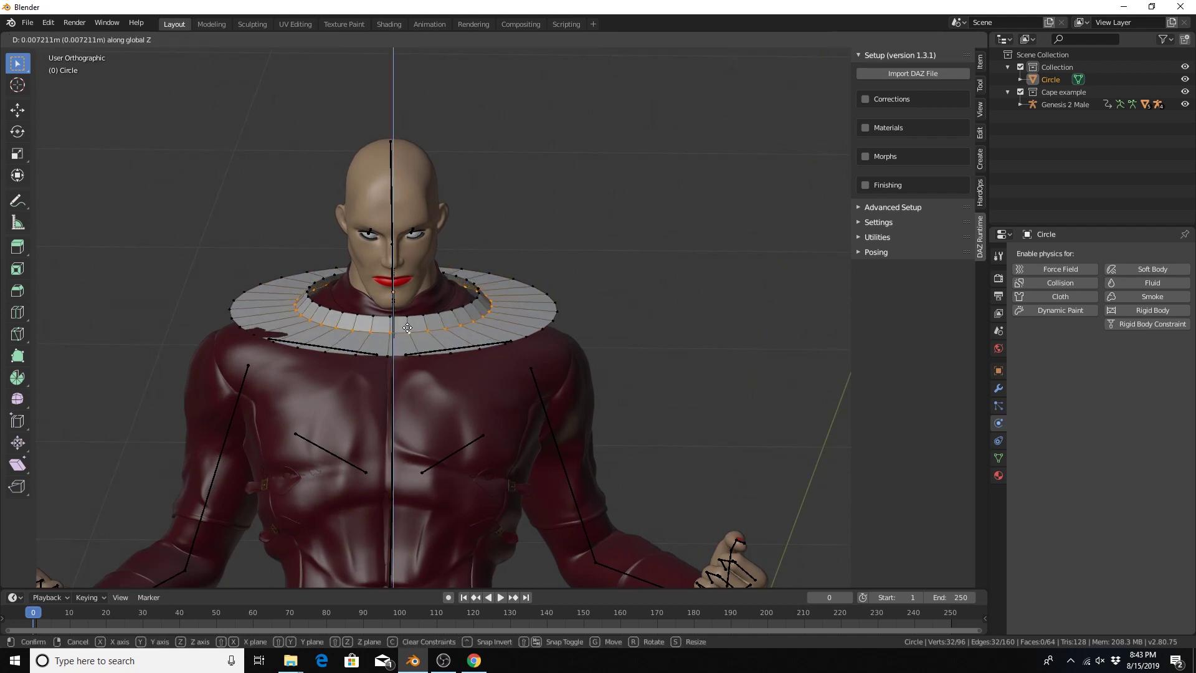
{"action": "left_click", "coordinate": [400, 362]}
{"action": "left_click", "coordinate": [402, 354], "text": "alt"}
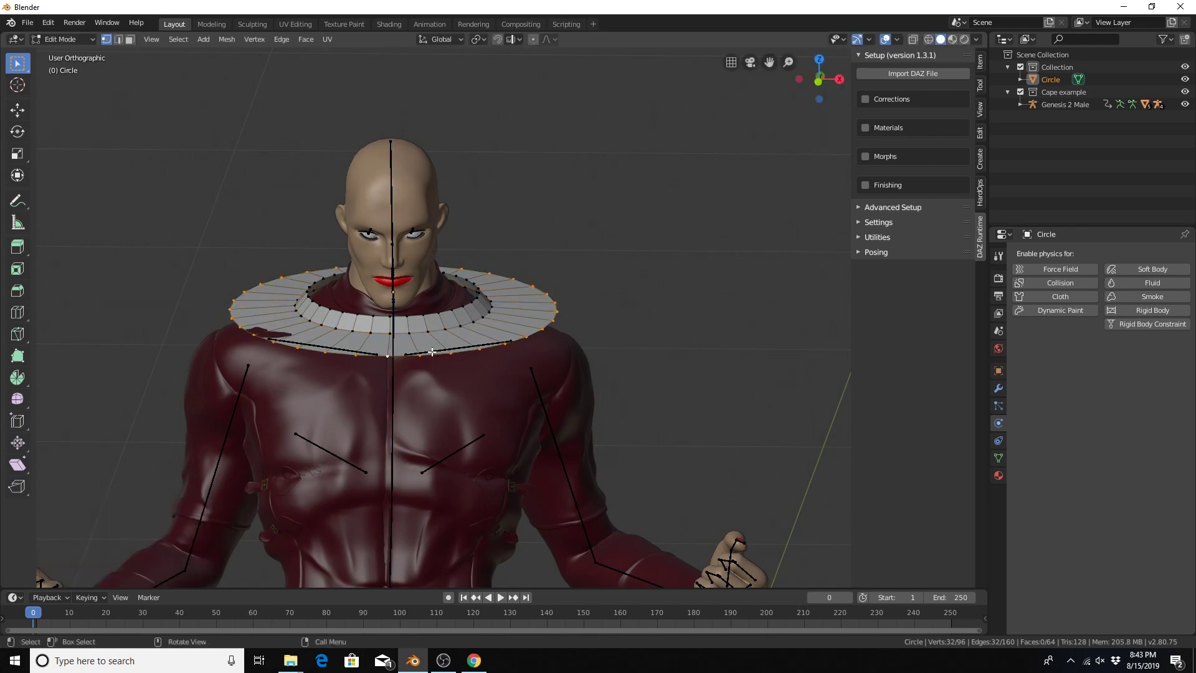
{"action": "key", "text": "g"}
{"action": "key", "text": "z"}
{"action": "left_click", "coordinate": [446, 353]}
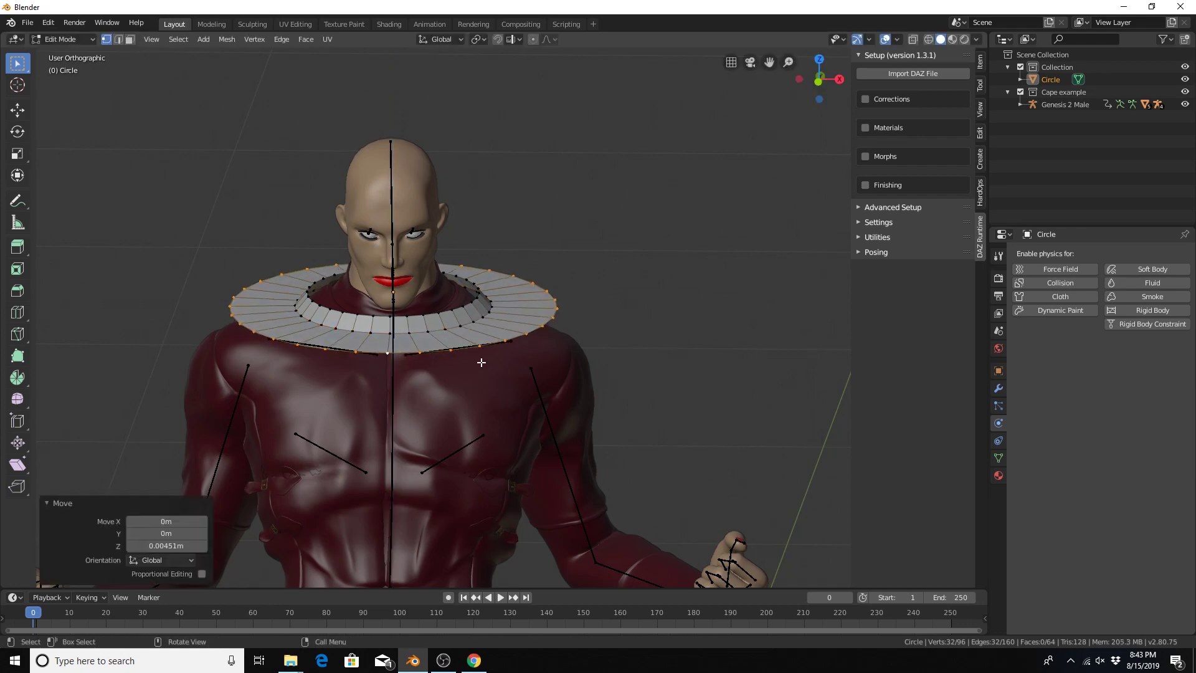
Extrude the outer edge loop outward into two wider flat rings, scaling the second uniformly to about 1.475.
{"action": "middle_click_drag", "start_coordinate": [481, 361], "coordinate": [505, 340]}
{"action": "scroll", "coordinate": [536, 326], "scroll_direction": "down", "scroll_amount": 3}
{"action": "scroll", "coordinate": [515, 331], "scroll_direction": "up", "scroll_amount": 2}
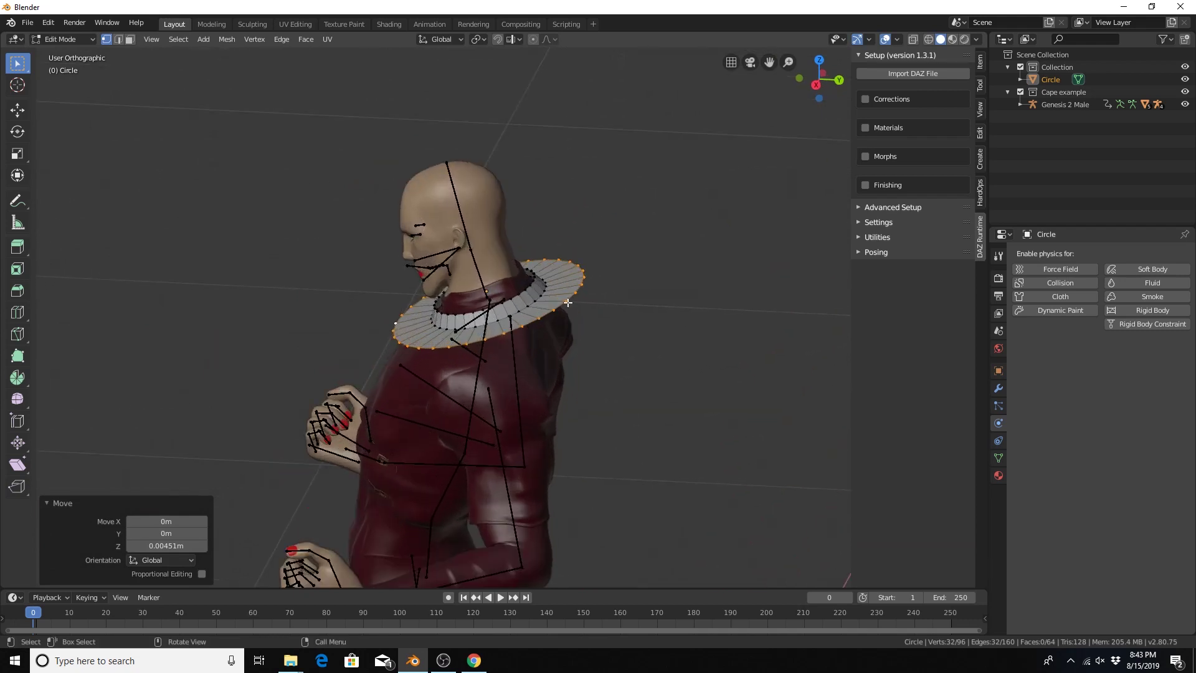
{"action": "key", "text": "s"}
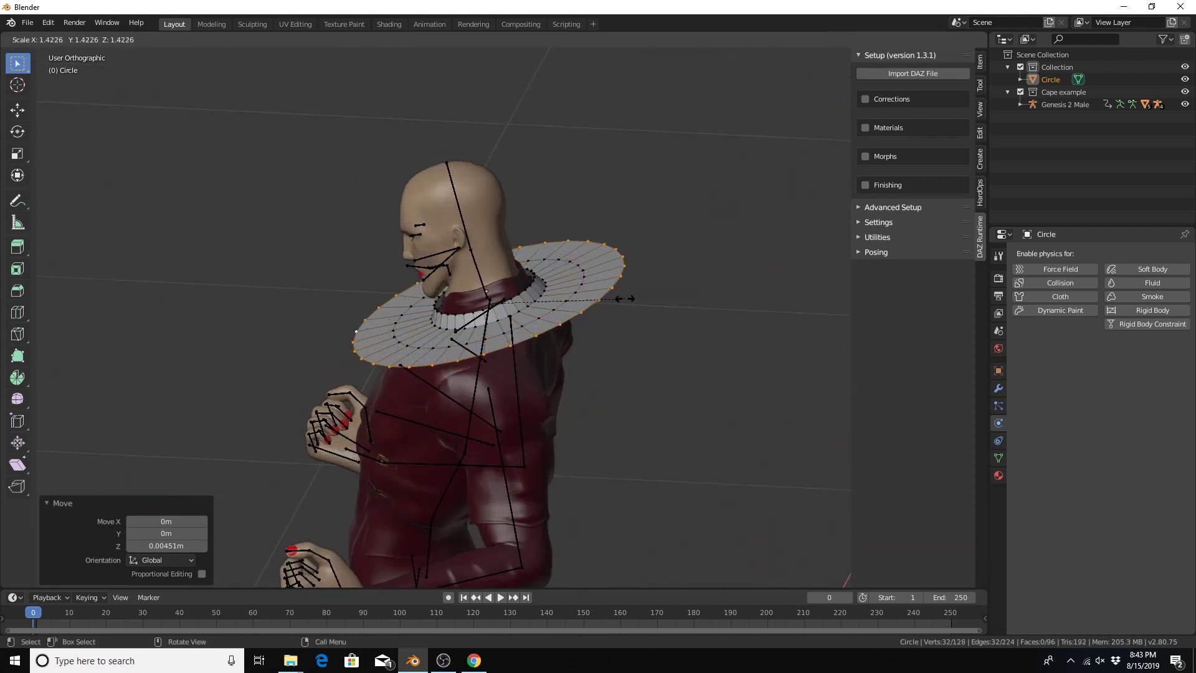
{"action": "left_click", "coordinate": [660, 298]}
{"action": "key", "text": "e"}
{"action": "key", "text": "s"}
{"action": "left_click", "coordinate": [740, 298]}
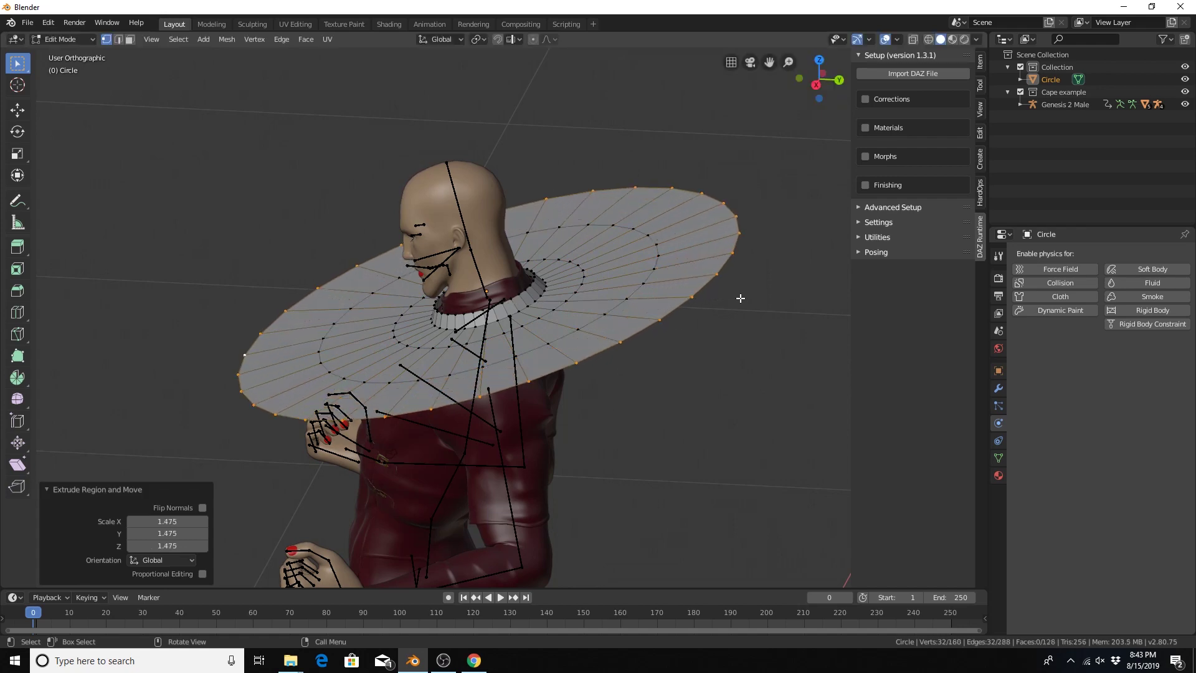
Extend the disc with two more extruded outer rings, scaled uniformly to about 1.330 and 1.636.
{"action": "key", "text": "e"}
{"action": "key", "text": "s"}
{"action": "left_click", "coordinate": [774, 312]}
{"action": "scroll", "coordinate": [652, 330], "scroll_direction": "down", "scroll_amount": 3}
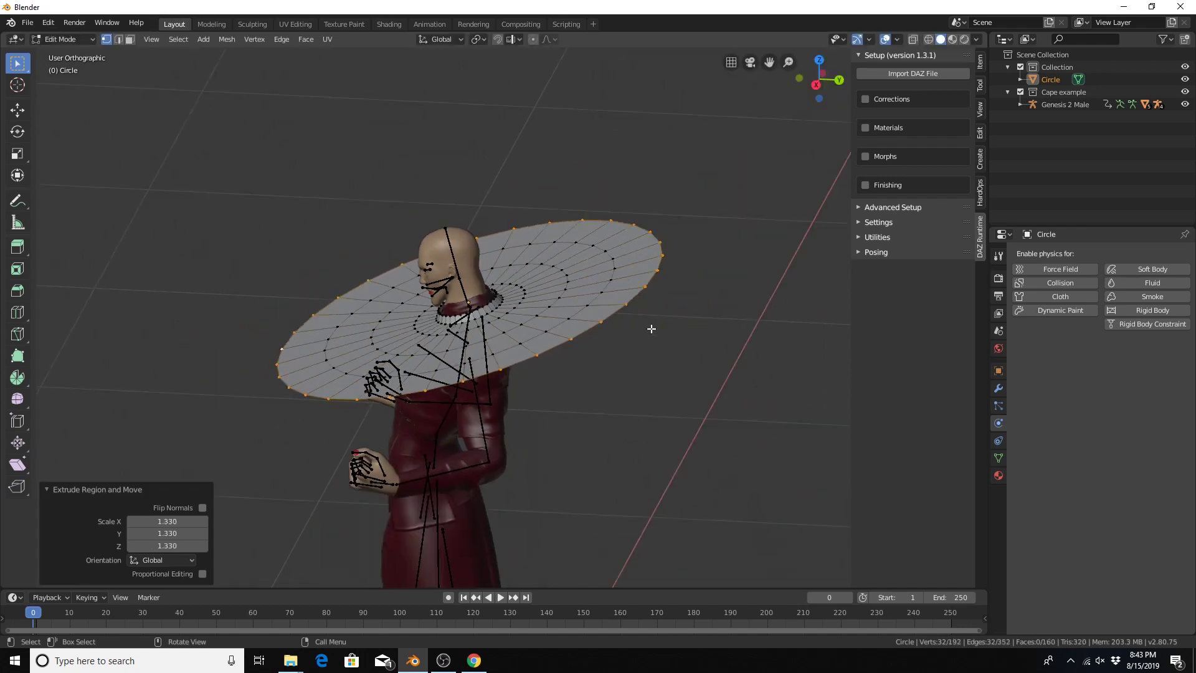
{"action": "middle_click_drag", "start_coordinate": [653, 330], "coordinate": [659, 312]}
{"action": "key", "text": "e"}
{"action": "key", "text": "s"}
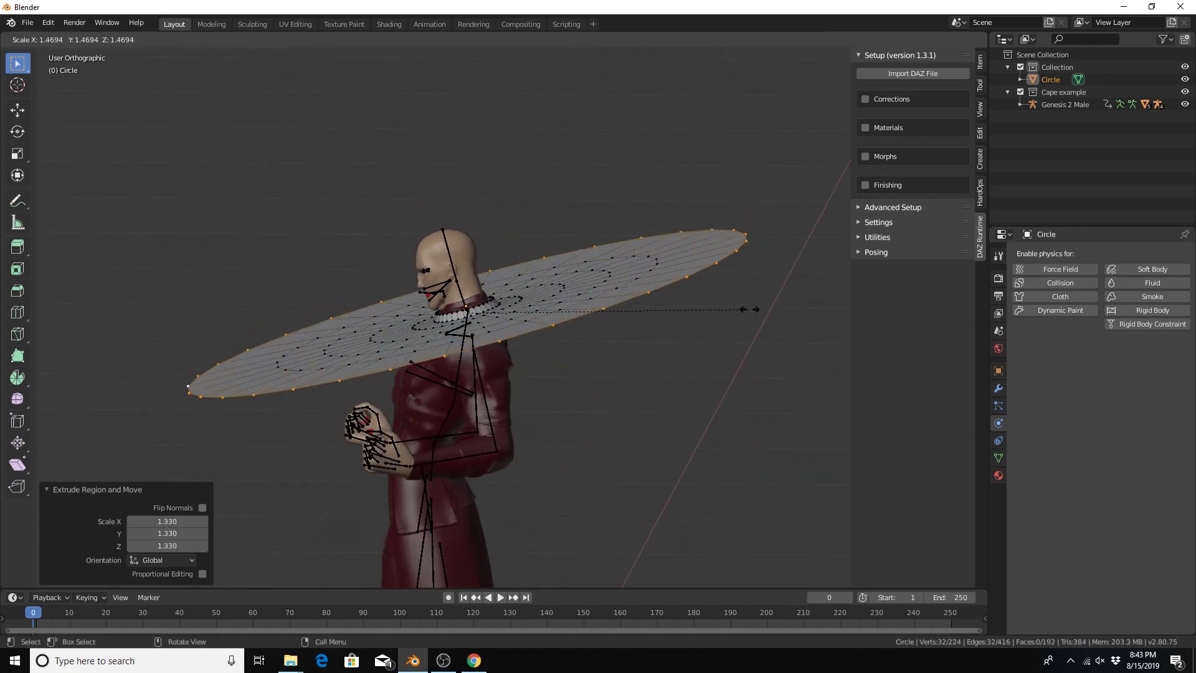
{"action": "left_click", "coordinate": [711, 312]}
Extrude three further rings from the disc's rim, scaling the outermost one uniformly to about 1.156.
{"action": "scroll", "coordinate": [697, 313], "scroll_direction": "down", "scroll_amount": 2}
{"action": "key", "text": "e"}
{"action": "key", "text": "s"}
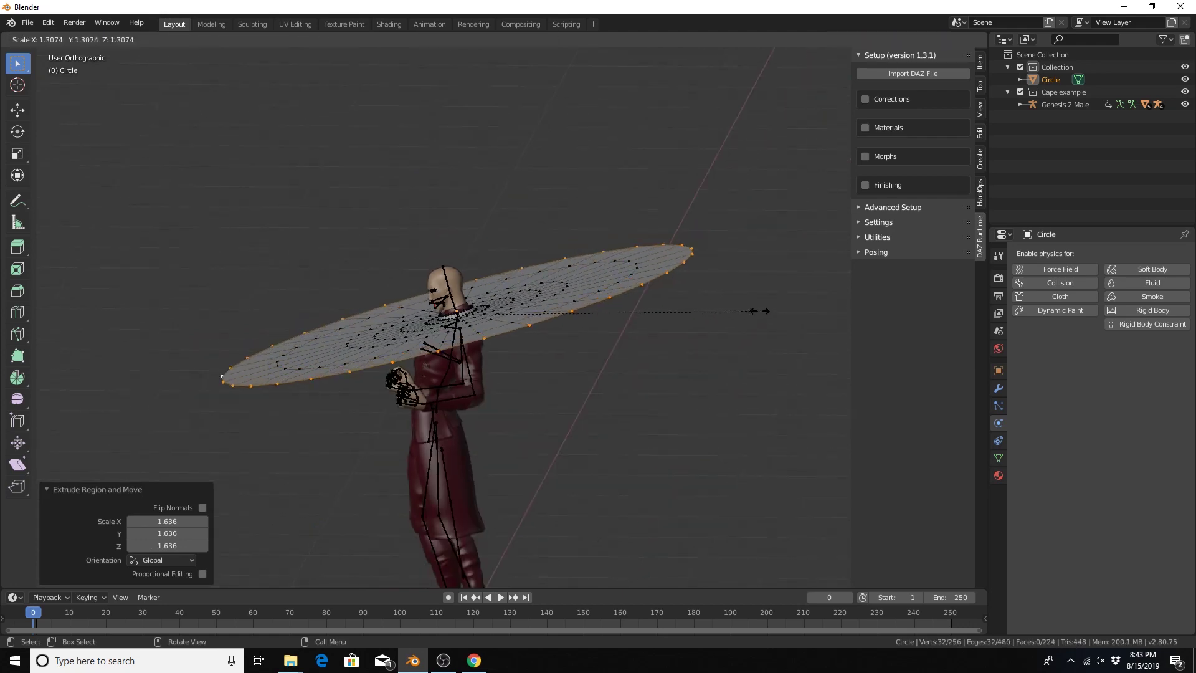
{"action": "left_click", "coordinate": [766, 311]}
{"action": "key", "text": "e"}
{"action": "key", "text": "s"}
{"action": "left_click", "coordinate": [788, 304]}
{"action": "middle_click_drag", "start_coordinate": [588, 323], "coordinate": [675, 395]}
{"action": "key", "text": "e"}
{"action": "key", "text": "s"}
{"action": "left_click", "coordinate": [547, 331]}
{"action": "scroll", "coordinate": [583, 354], "scroll_direction": "down", "scroll_amount": 3}
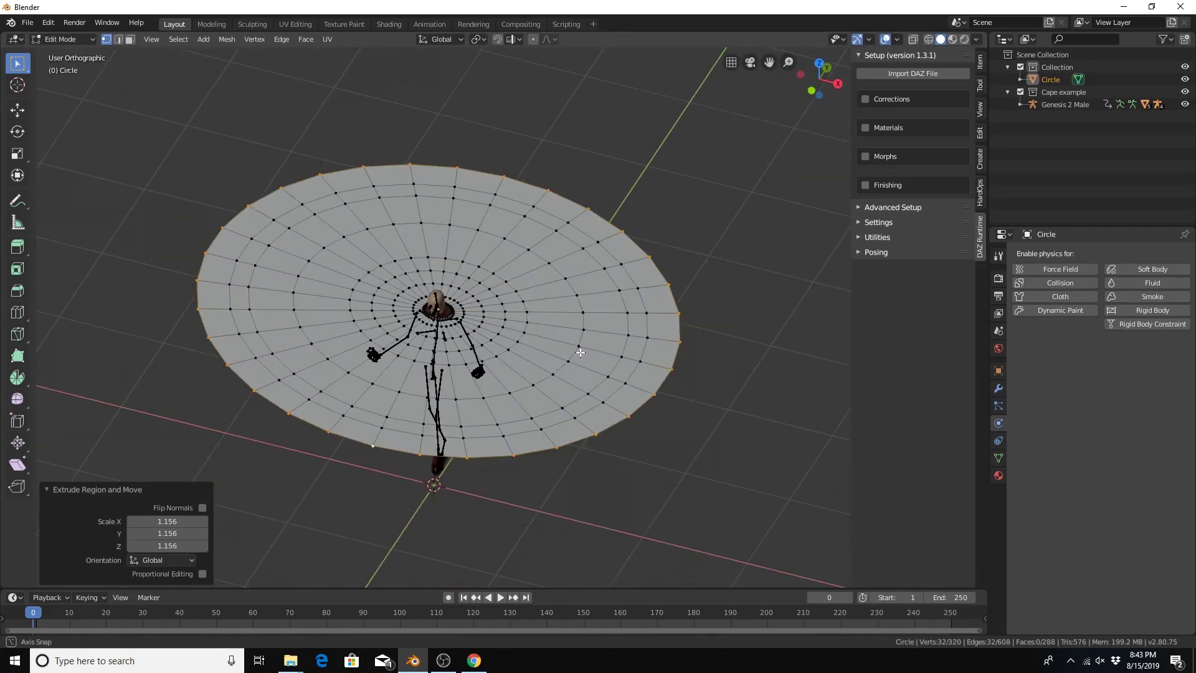
In top view with face selection, select the fourteen radial face strips that make up the front half of the disc.
{"action": "middle_click_drag", "start_coordinate": [583, 353], "coordinate": [616, 352]}
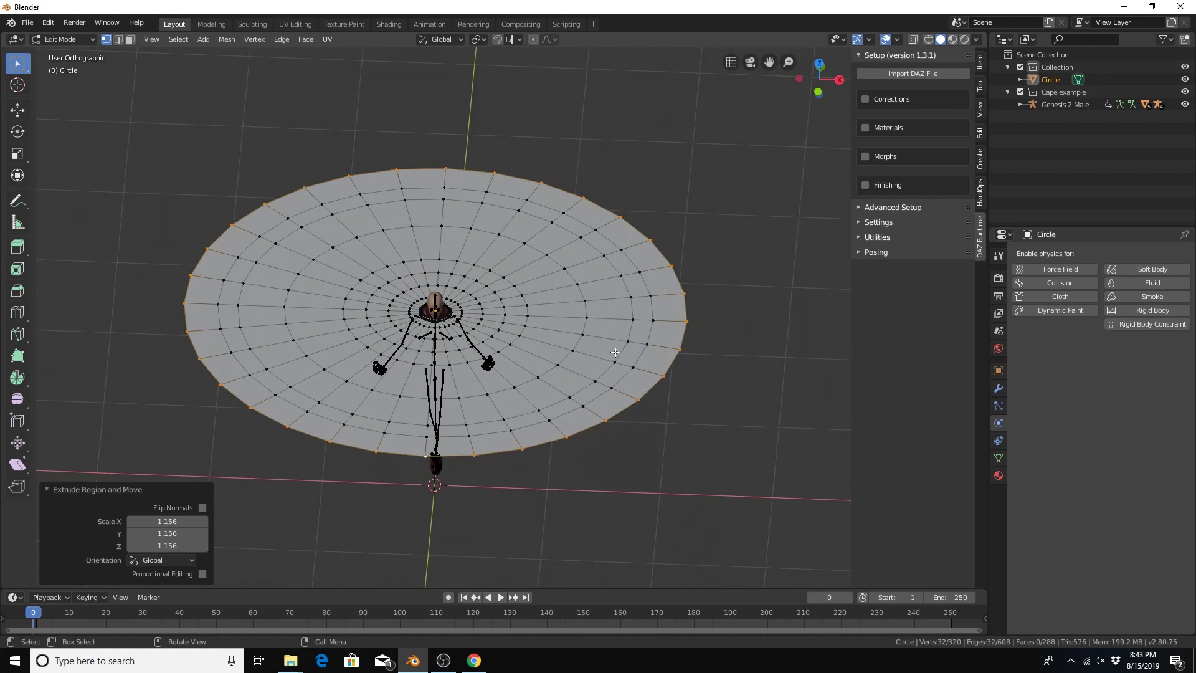
{"action": "key", "text": "KP_7"}
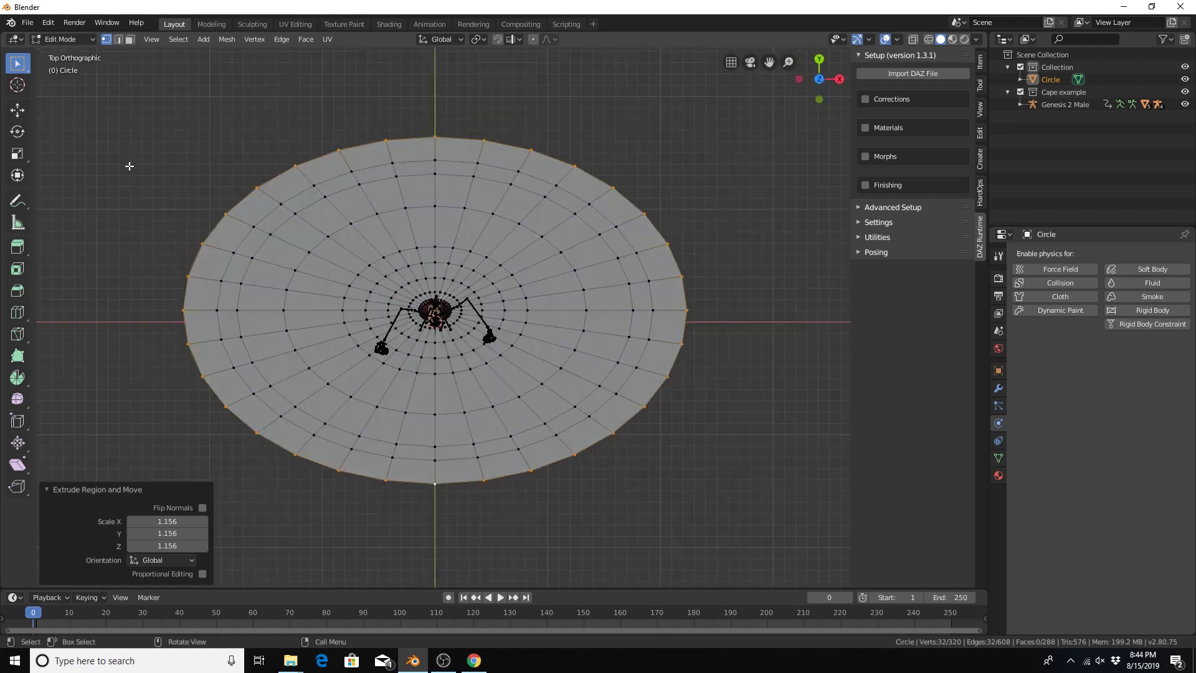
{"action": "left_click", "coordinate": [130, 39]}
{"action": "scroll", "coordinate": [445, 357], "scroll_direction": "up", "scroll_amount": 4}
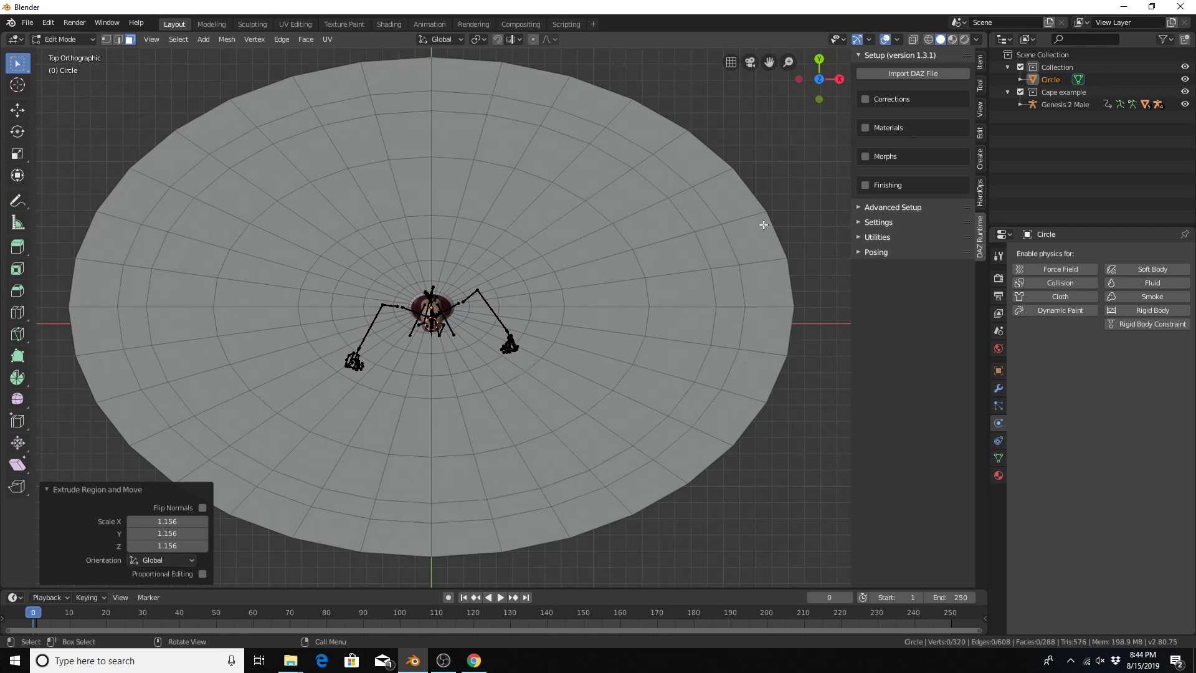
{"action": "scroll", "coordinate": [525, 454], "scroll_direction": "down", "scroll_amount": 1}
{"action": "scroll", "coordinate": [525, 454], "scroll_direction": "up", "scroll_amount": 2}
{"action": "scroll", "coordinate": [525, 453], "scroll_direction": "down", "scroll_amount": 1}
{"action": "left_click", "coordinate": [457, 502], "text": "alt"}
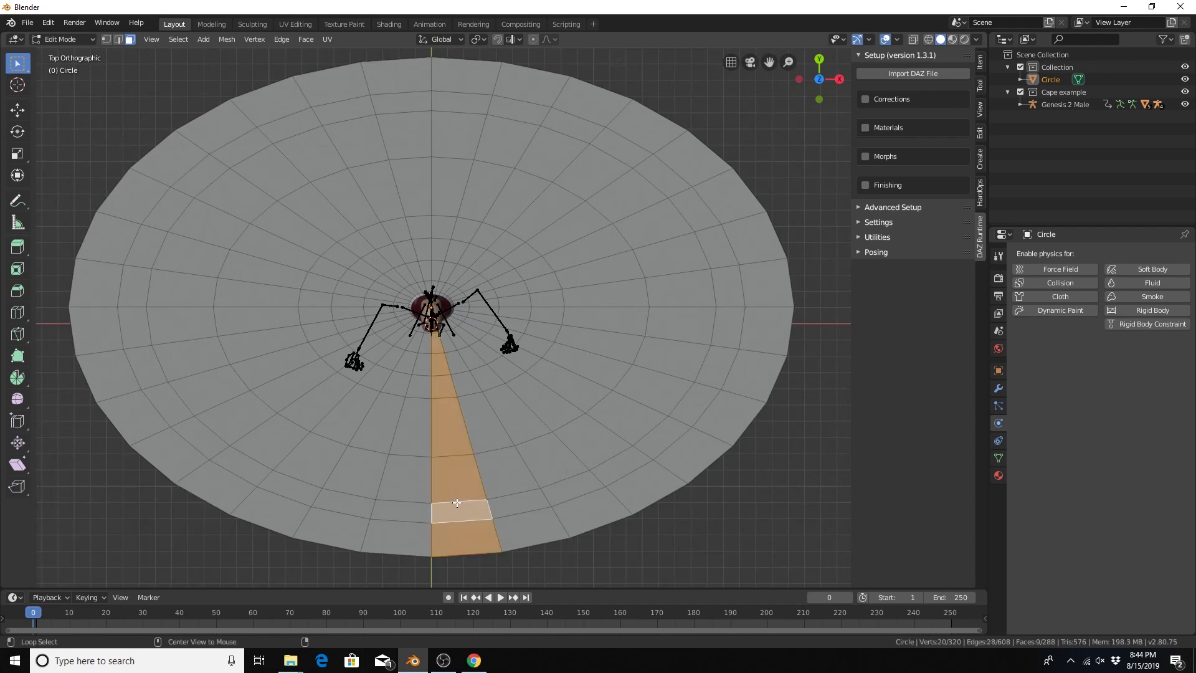
{"action": "left_click", "coordinate": [397, 501], "text": "alt+shift"}
{"action": "left_click", "coordinate": [513, 492], "text": "alt+shift"}
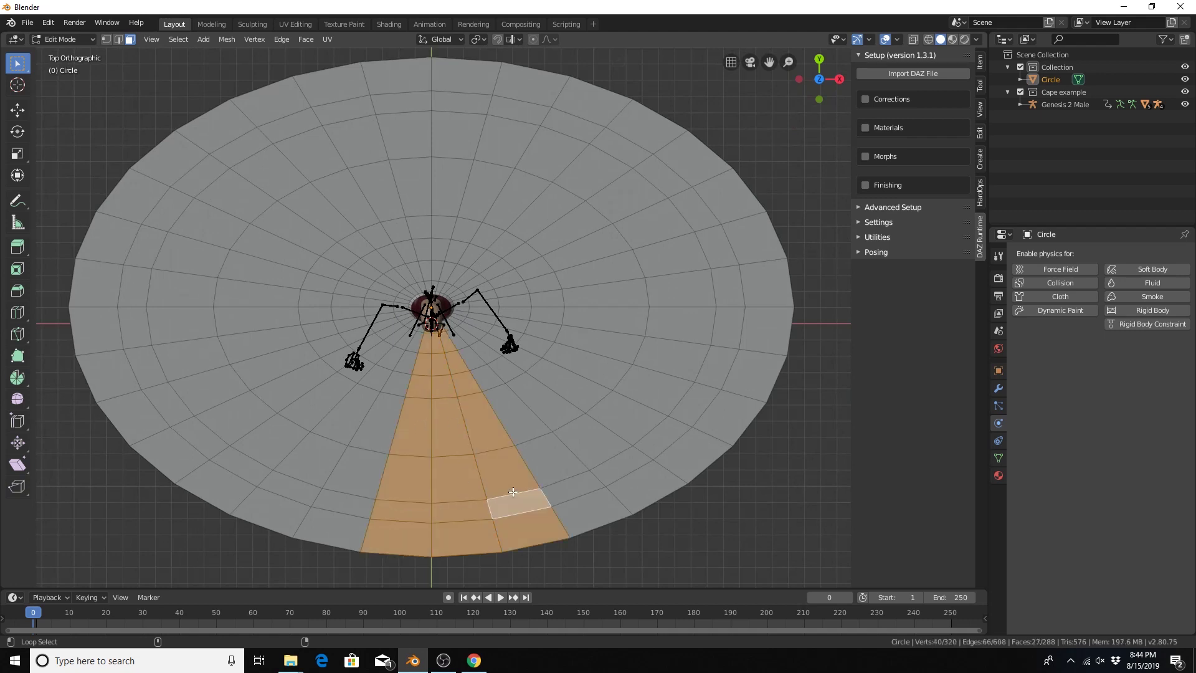
{"action": "left_click", "coordinate": [355, 494], "text": "alt+shift"}
{"action": "left_click", "coordinate": [560, 476], "text": "alt+shift"}
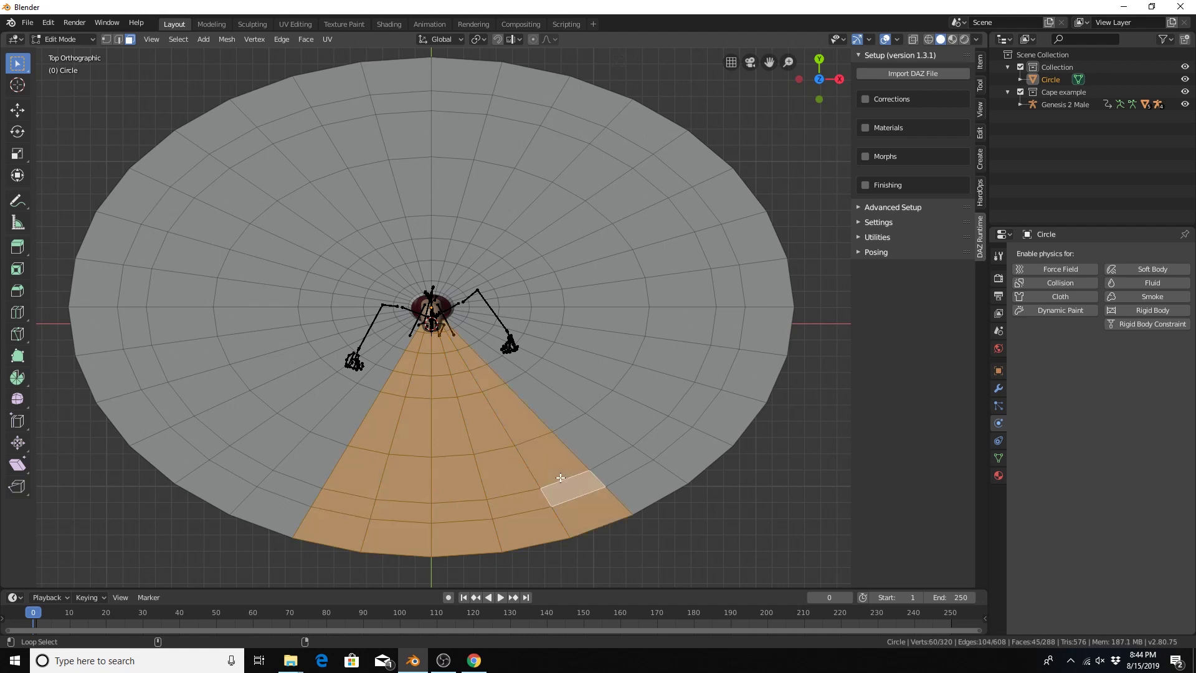
{"action": "left_click", "coordinate": [298, 476], "text": "alt+shift"}
{"action": "left_click", "coordinate": [603, 465], "text": "alt+shift"}
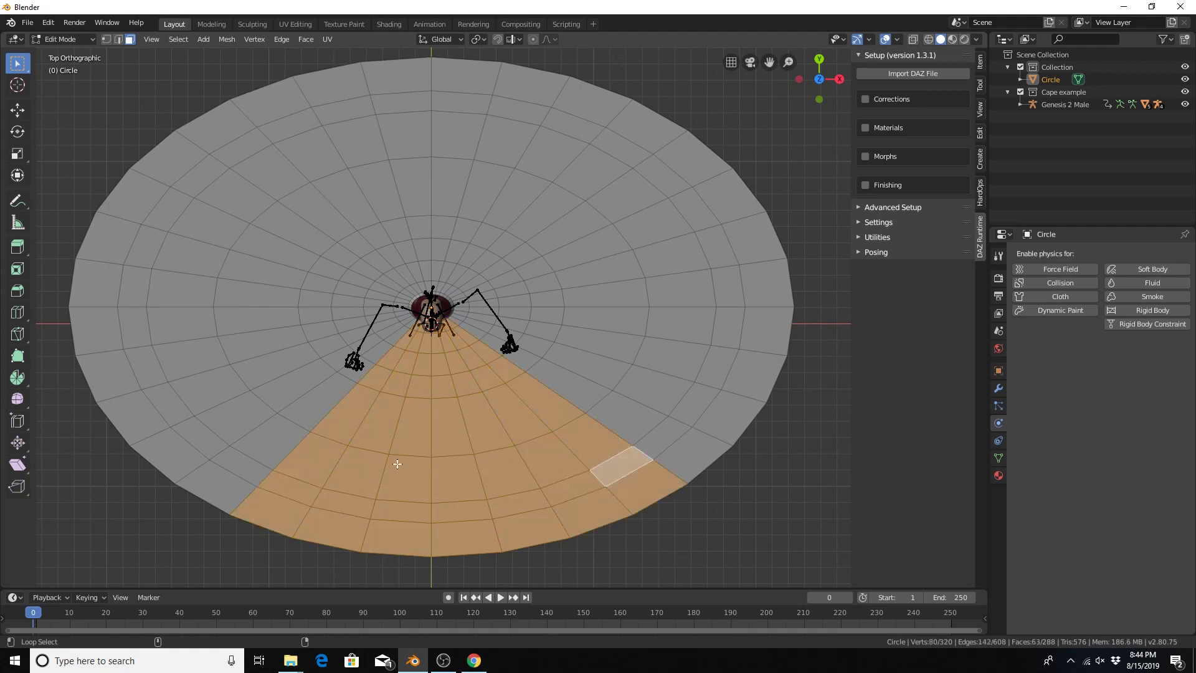
{"action": "left_click", "coordinate": [258, 459], "text": "alt+shift"}
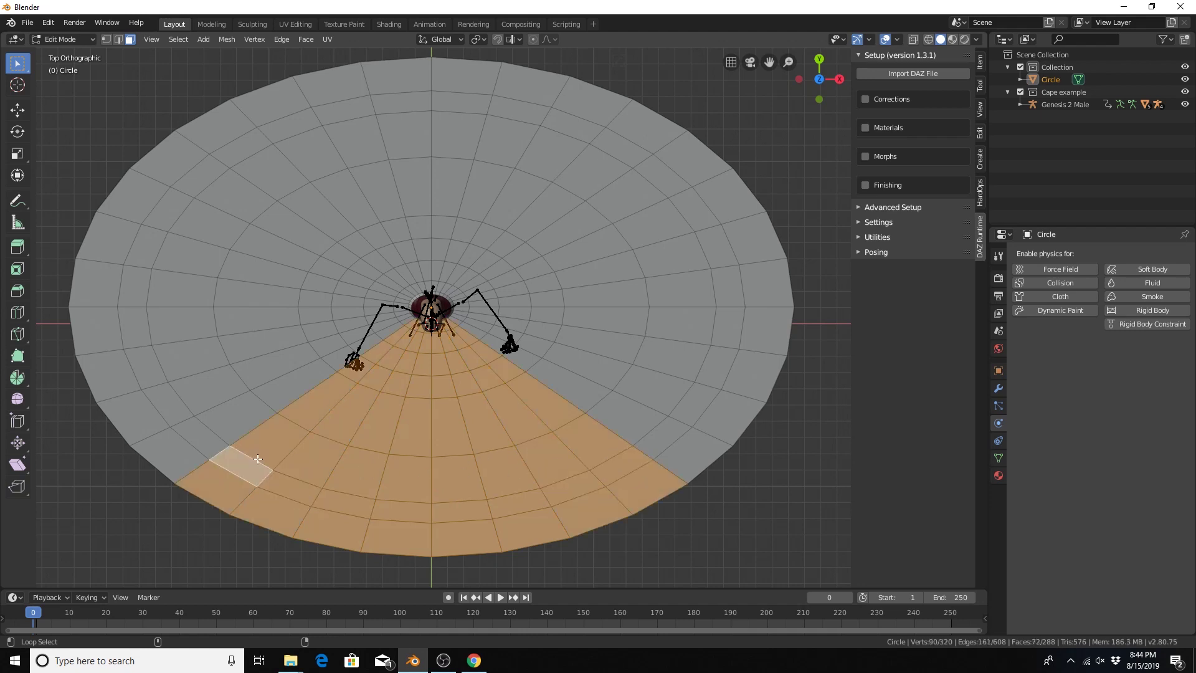
{"action": "left_click", "coordinate": [655, 427], "text": "alt+shift"}
{"action": "left_click", "coordinate": [218, 432], "text": "alt+shift"}
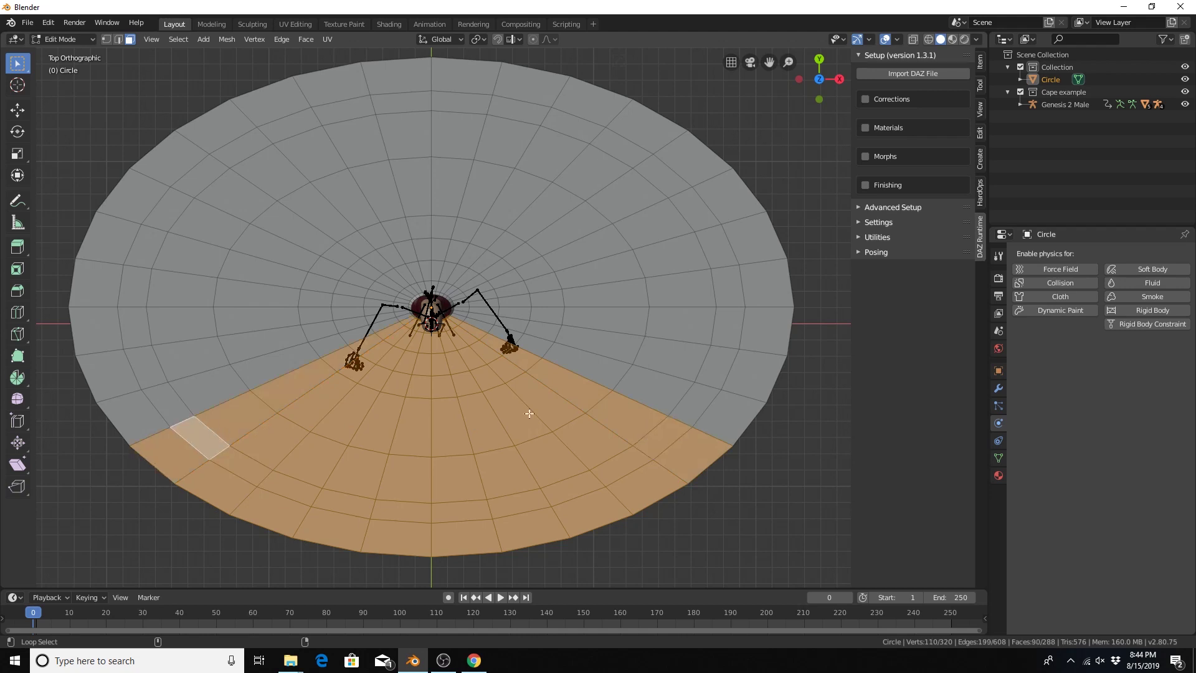
{"action": "left_click", "coordinate": [624, 385], "text": "alt+shift"}
{"action": "left_click", "coordinate": [182, 401], "text": "alt+shift"}
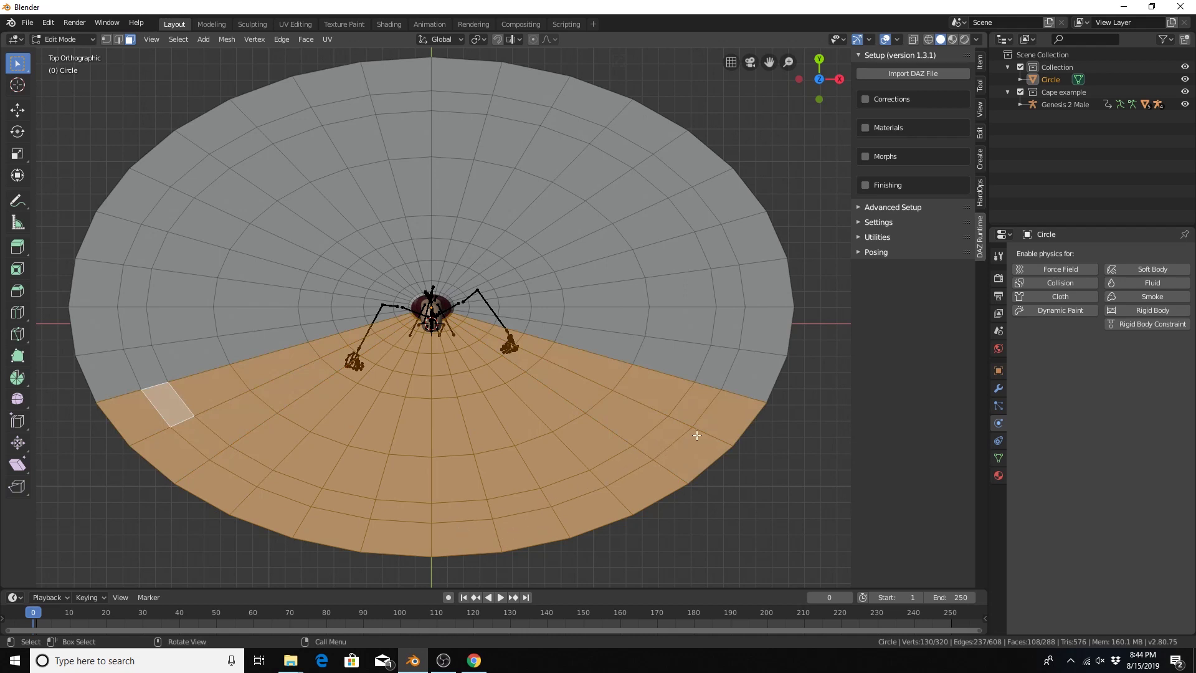
{"action": "left_click", "coordinate": [704, 361], "text": "alt+shift"}
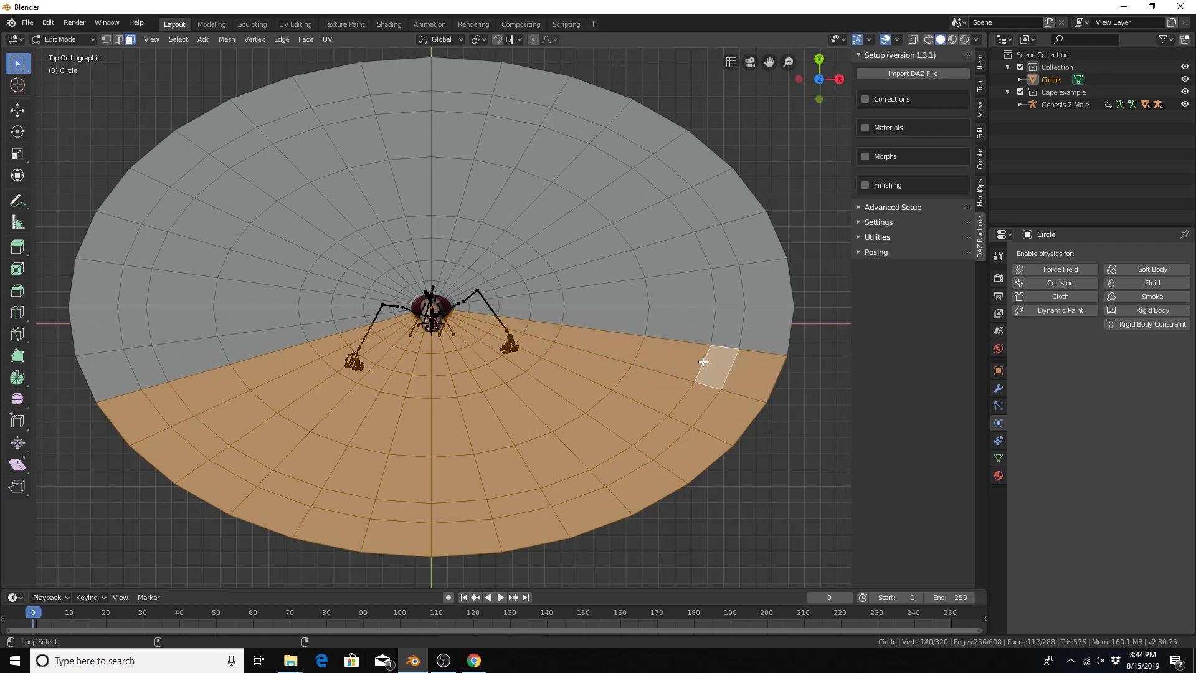
{"action": "left_click", "coordinate": [165, 367], "text": "alt+shift"}
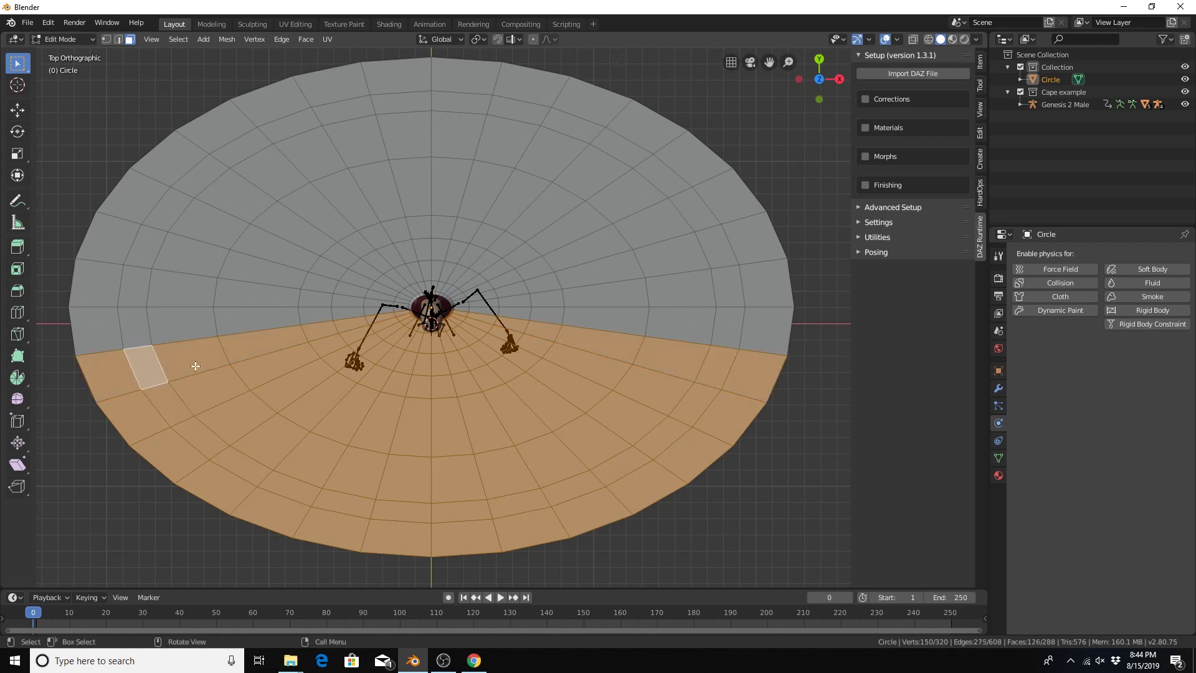
Remove the collar ring's front faces from the selection with Circle Select and delete the remaining selected front faces of the disc.
{"action": "middle_click_drag", "start_coordinate": [481, 437], "coordinate": [426, 412]}
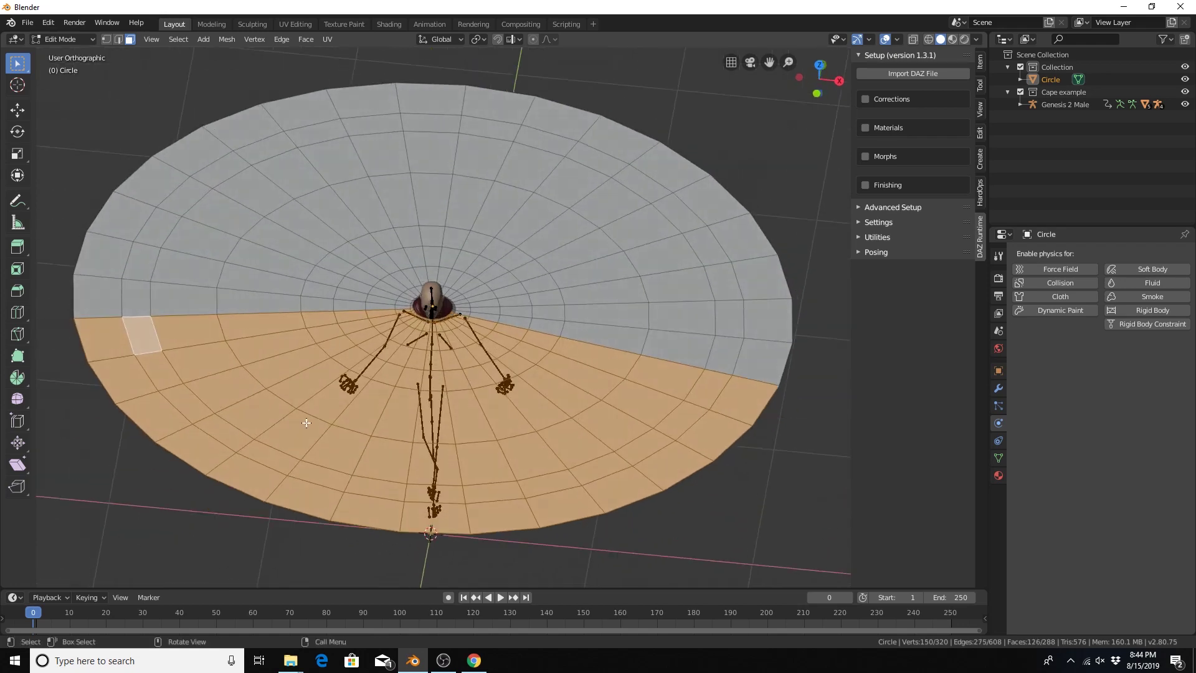
{"action": "scroll", "coordinate": [493, 378], "scroll_direction": "up", "scroll_amount": 8}
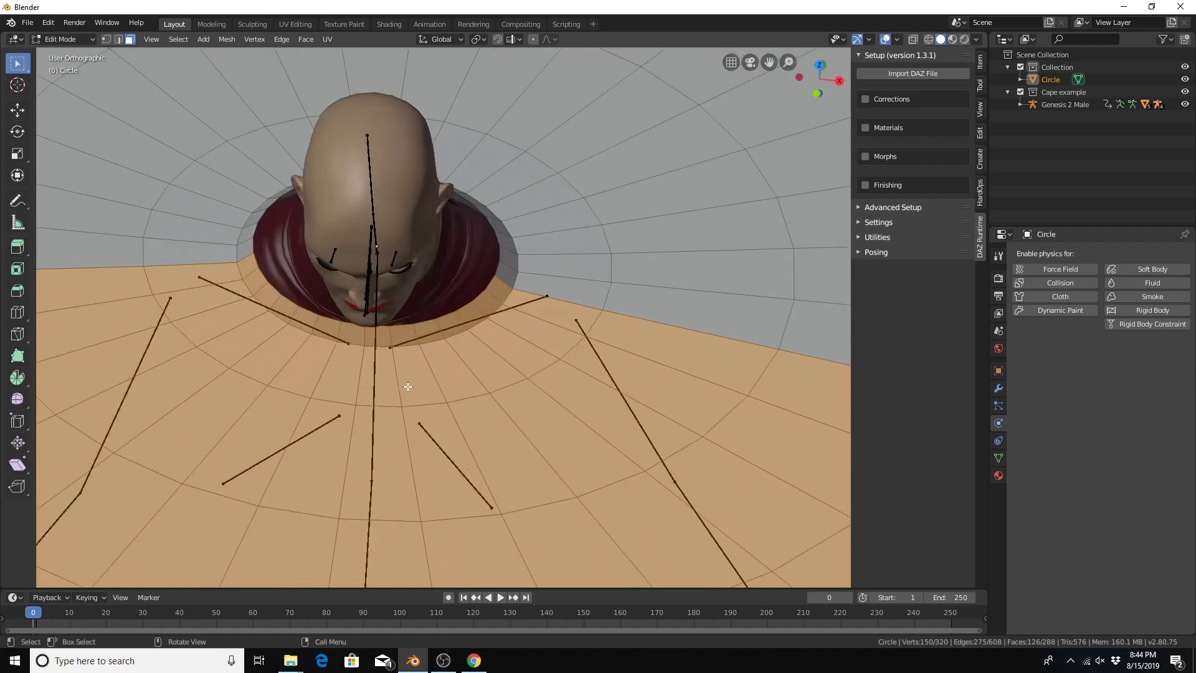
{"action": "middle_click_drag", "start_coordinate": [375, 391], "coordinate": [312, 342]}
{"action": "scroll", "coordinate": [312, 347], "scroll_direction": "up", "scroll_amount": 3}
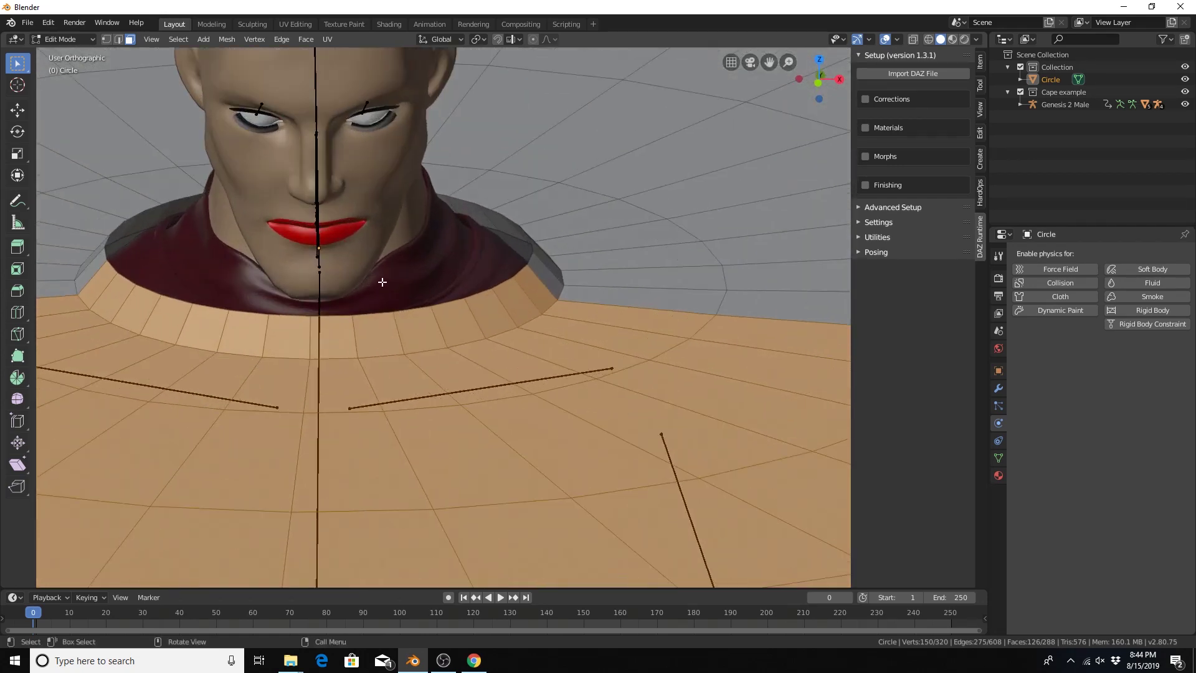
{"action": "key", "text": "c"}
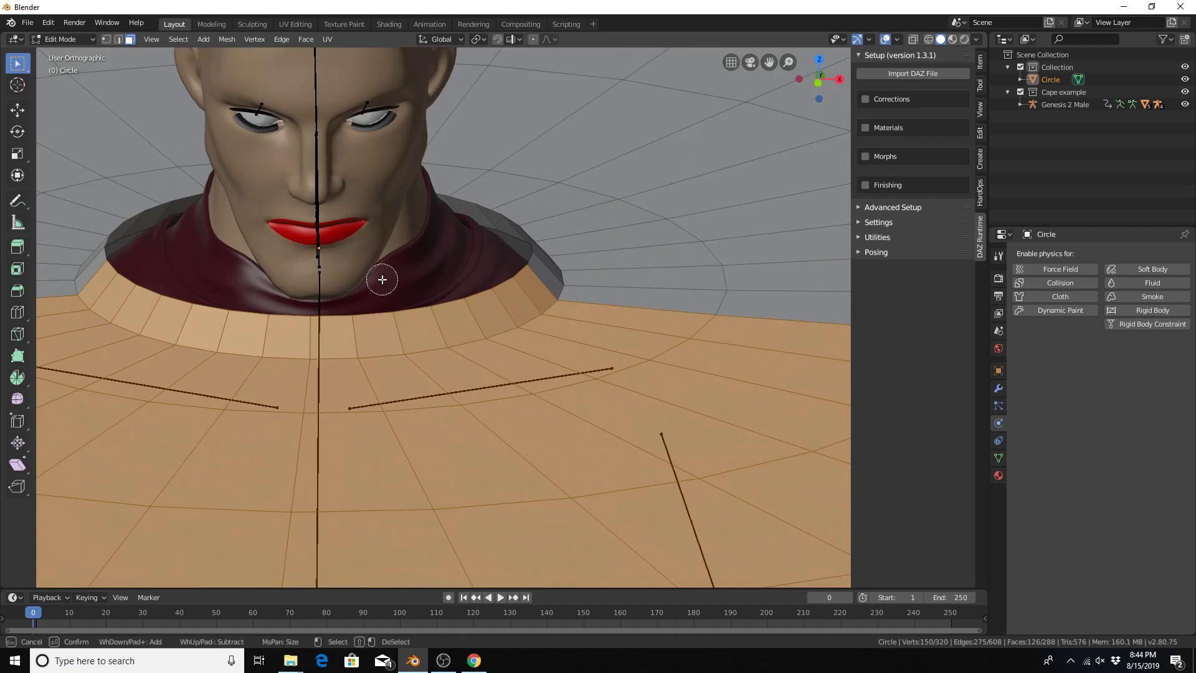
{"action": "mouse_move", "coordinate": [97, 279]}
{"action": "left_mouse_down", "text": "shift"}
{"action": "mouse_move", "coordinate": [380, 314]}
{"action": "mouse_move", "coordinate": [475, 301]}
{"action": "mouse_move", "coordinate": [529, 275]}
{"action": "left_mouse_up", "text": "shift"}
{"action": "right_click", "coordinate": [530, 272]}
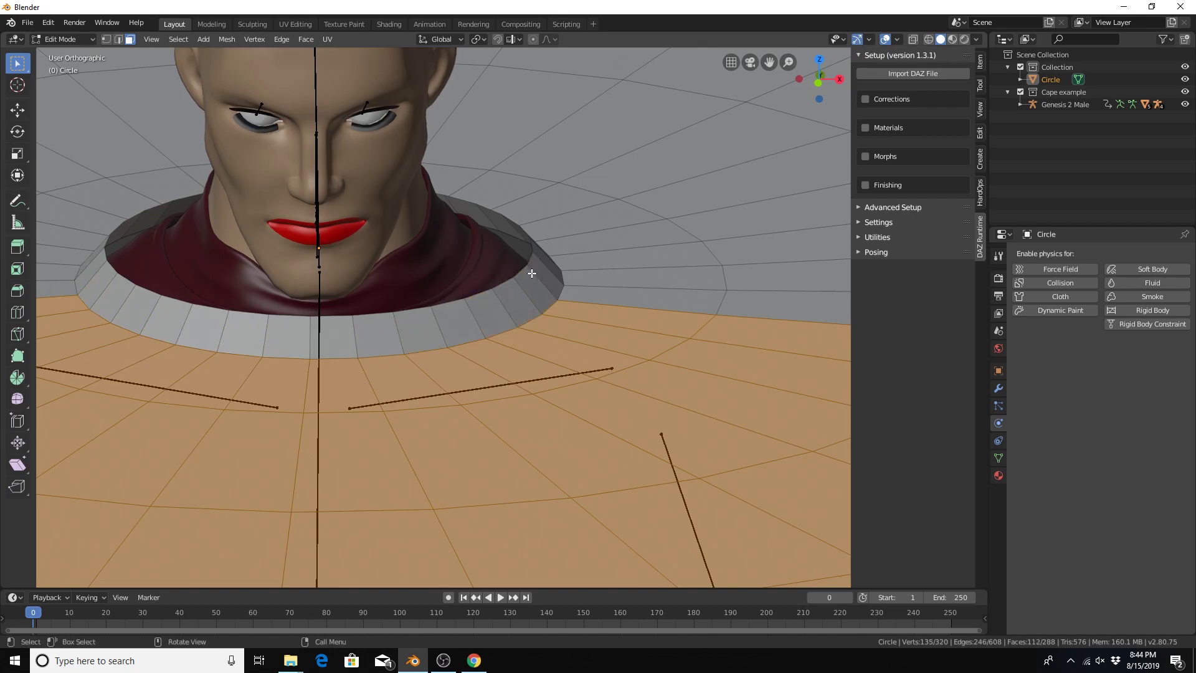
{"action": "scroll", "coordinate": [398, 318], "scroll_direction": "down", "scroll_amount": 6}
{"action": "scroll", "coordinate": [390, 317], "scroll_direction": "down", "scroll_amount": 2}
{"action": "middle_click_drag", "start_coordinate": [391, 316], "coordinate": [398, 341]}
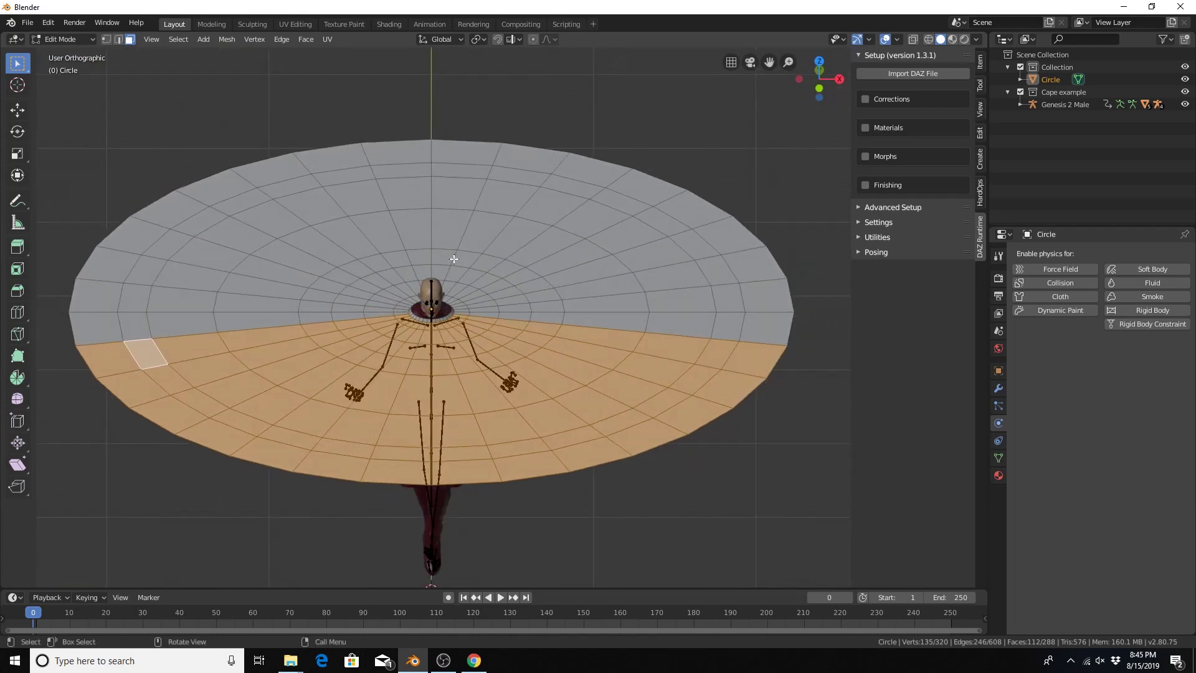
{"action": "key", "text": "x"}
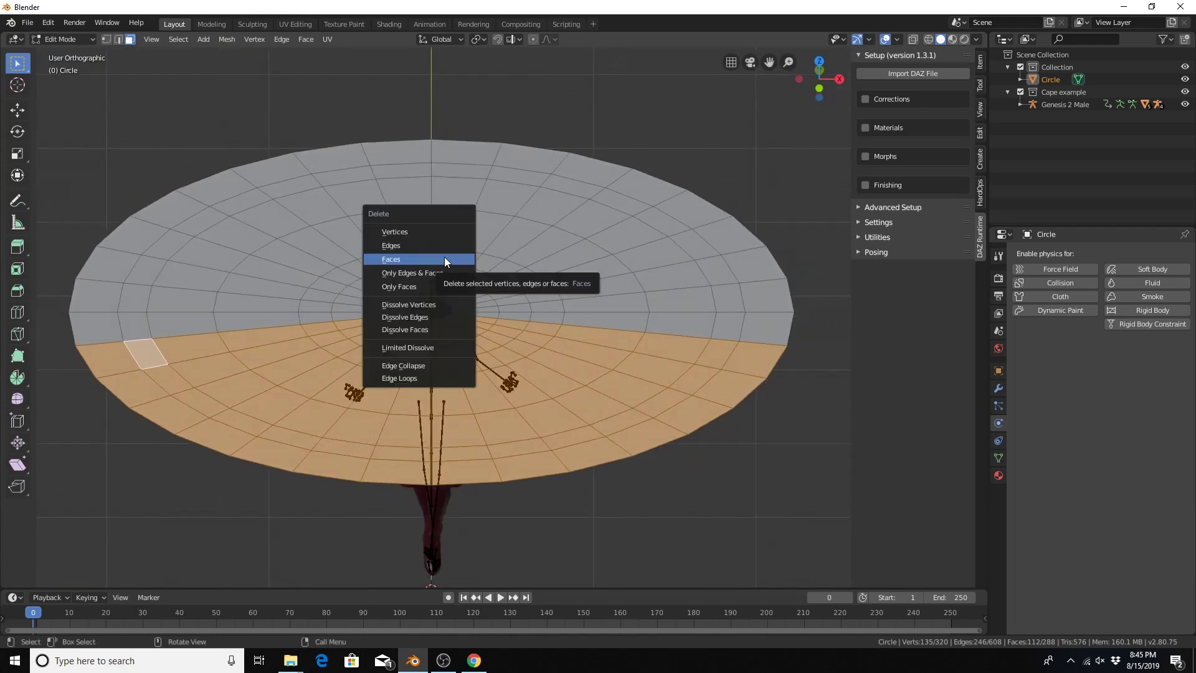
{"action": "left_click", "coordinate": [391, 260]}
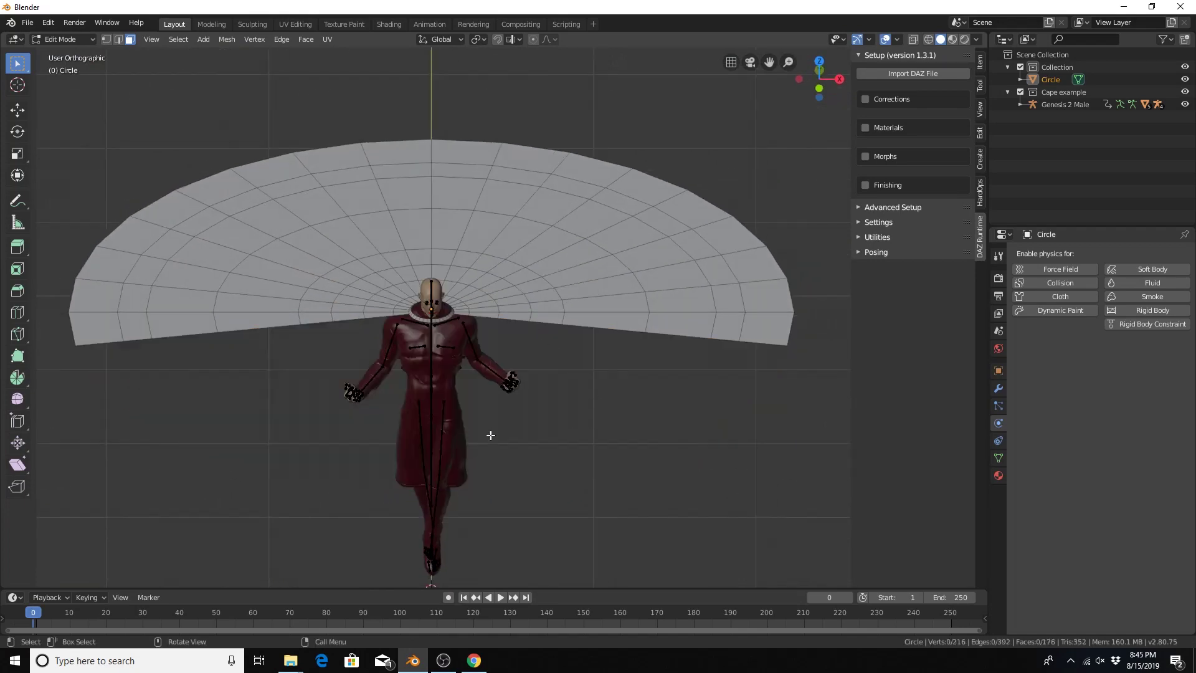
{"action": "scroll", "coordinate": [490, 399], "scroll_direction": "up", "scroll_amount": 4}
{"action": "scroll", "coordinate": [490, 392], "scroll_direction": "down", "scroll_amount": 5}
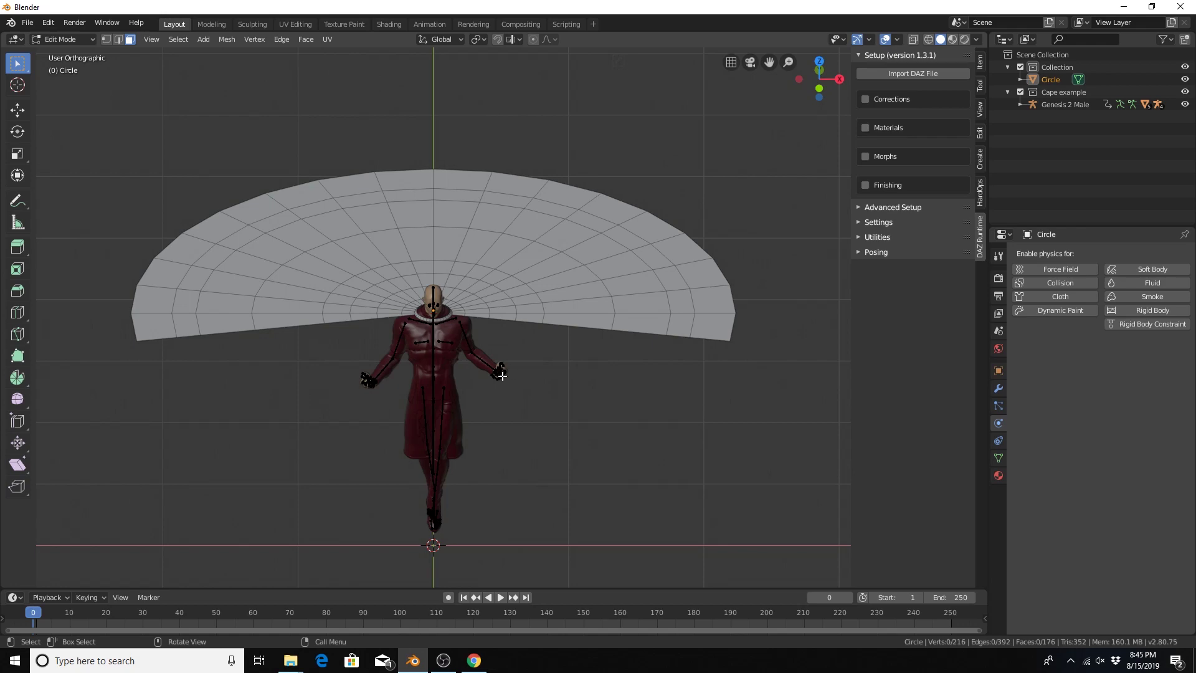
{"action": "scroll", "coordinate": [503, 373], "scroll_direction": "up", "scroll_amount": 2}
{"action": "scroll", "coordinate": [505, 374], "scroll_direction": "down", "scroll_amount": 2}
{"action": "scroll", "coordinate": [369, 309], "scroll_direction": "up", "scroll_amount": 8}
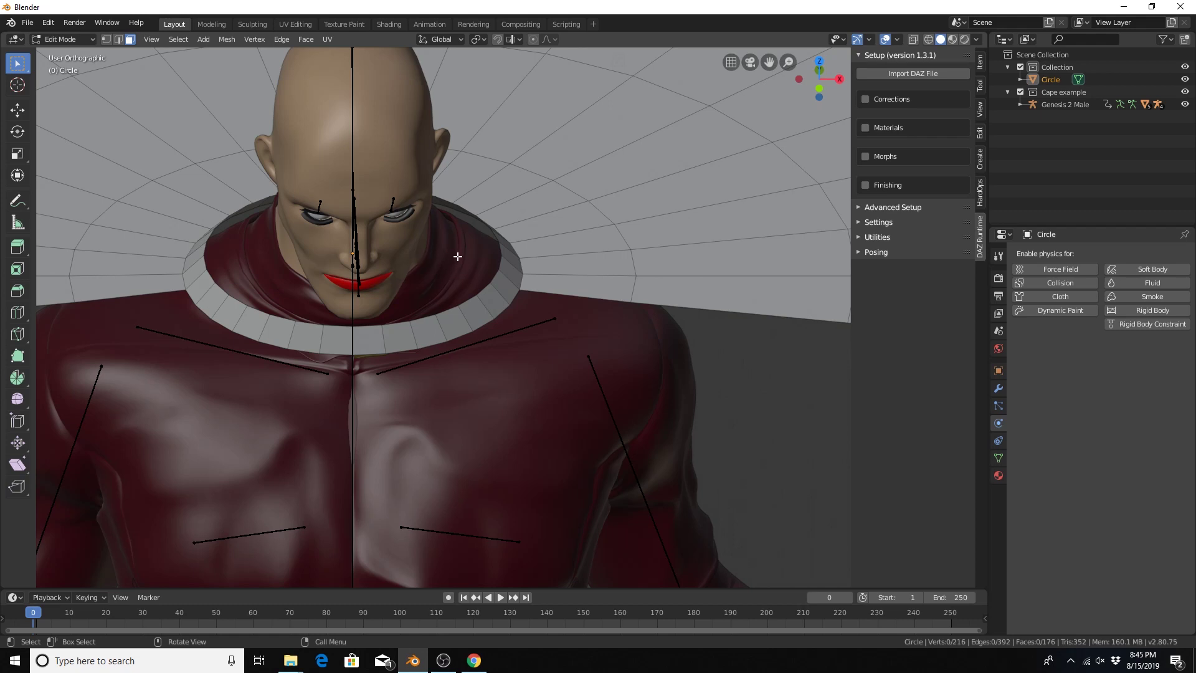
{"action": "scroll", "coordinate": [459, 237], "scroll_direction": "down", "scroll_amount": 4}
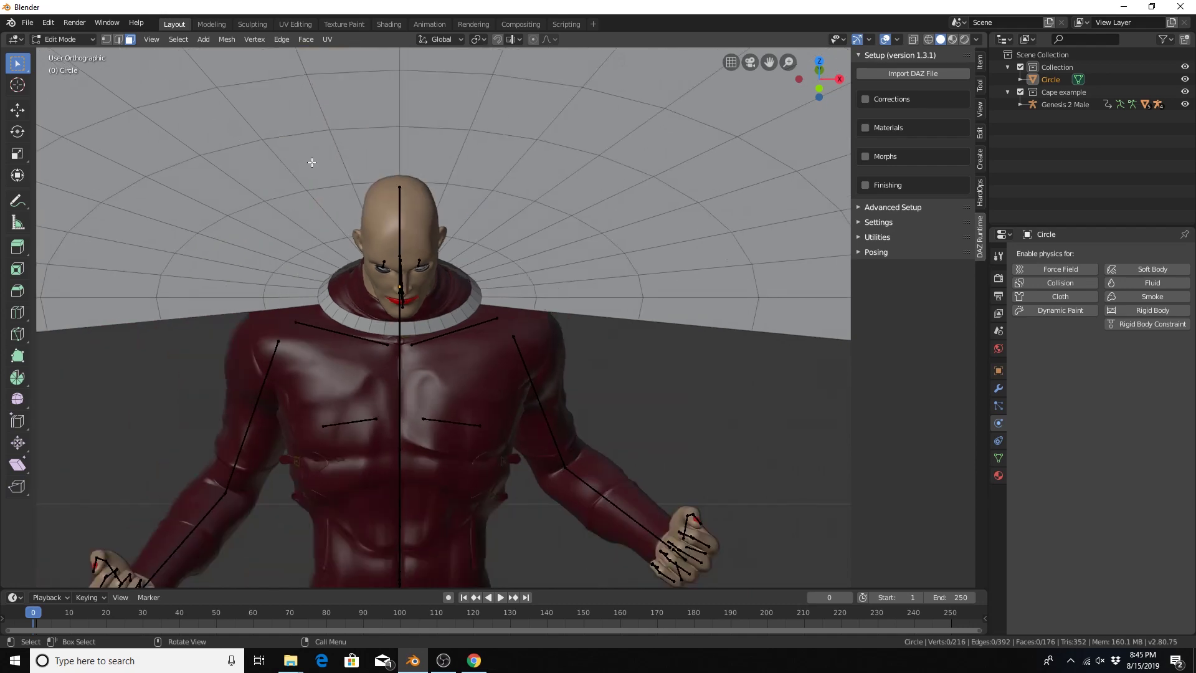
Select the full collar face loop and assign it to a new vertex group named Collar, checking the group by deselecting and reselecting it.
{"action": "scroll", "coordinate": [438, 293], "scroll_direction": "up", "scroll_amount": 6}
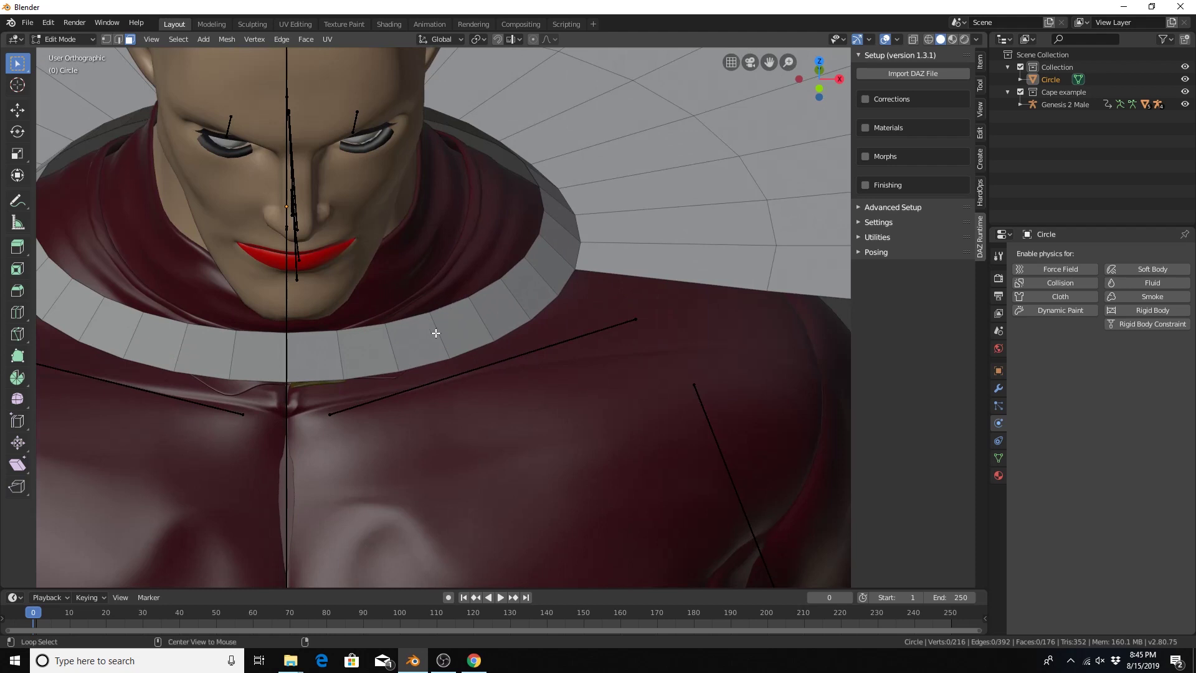
{"action": "left_click", "coordinate": [436, 333], "text": "alt"}
{"action": "scroll", "coordinate": [459, 203], "scroll_direction": "down", "scroll_amount": 4}
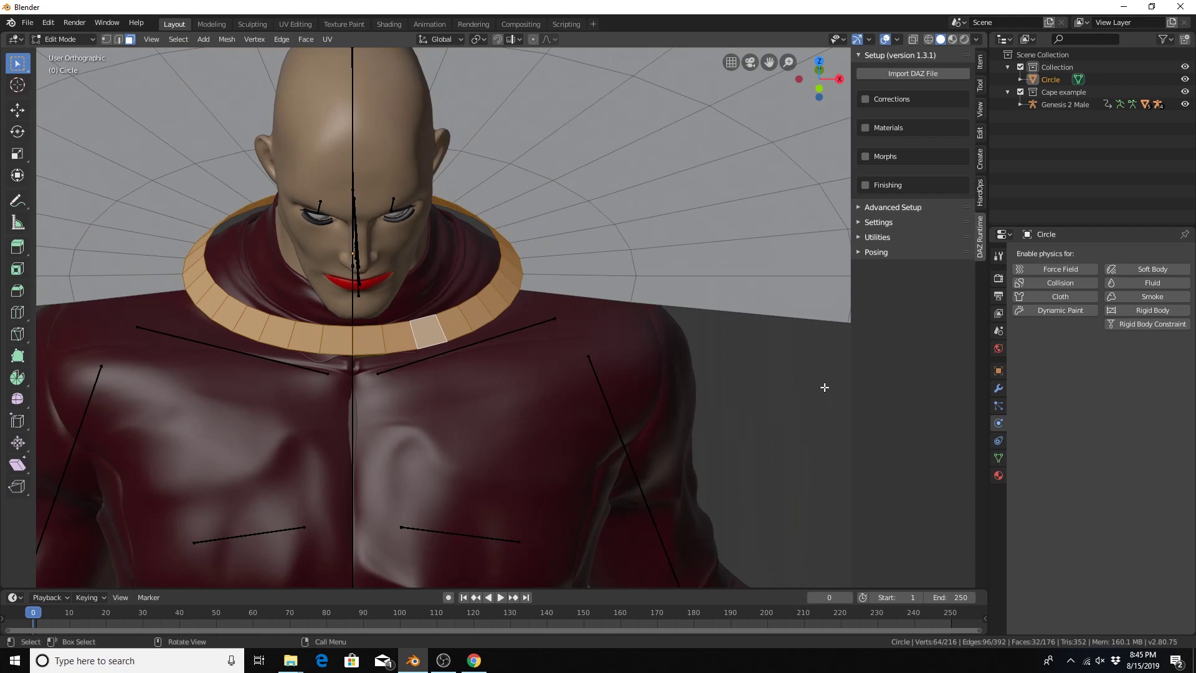
{"action": "left_click", "coordinate": [999, 458]}
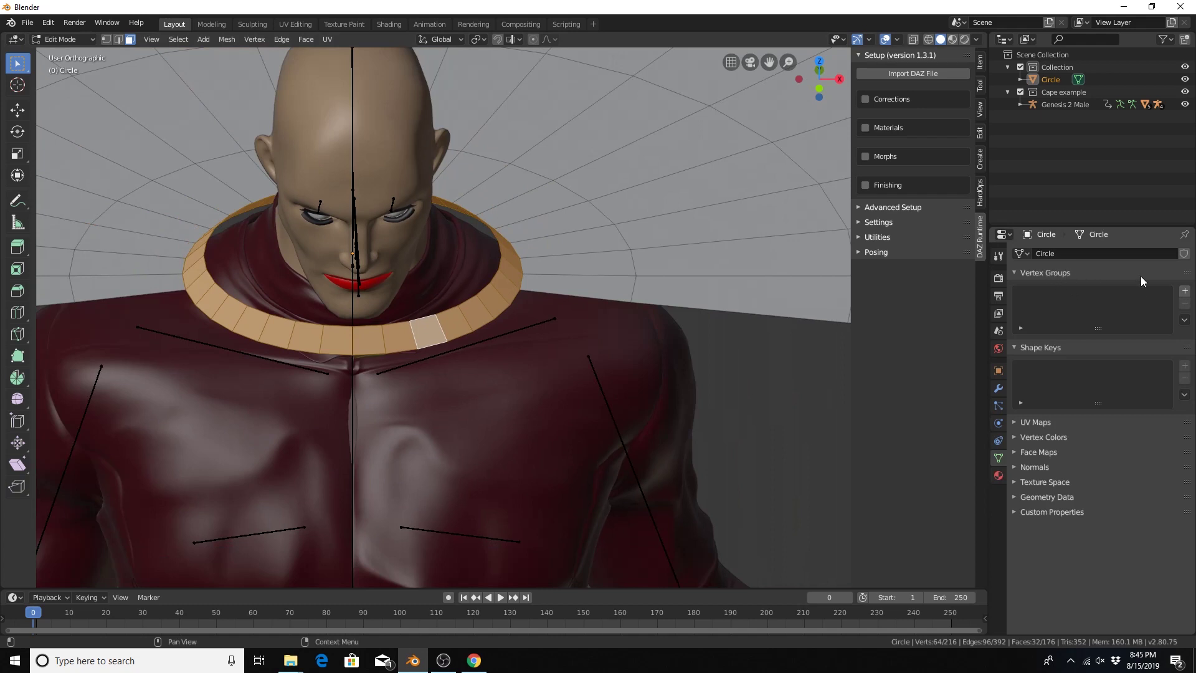
{"action": "left_click", "coordinate": [1185, 291]}
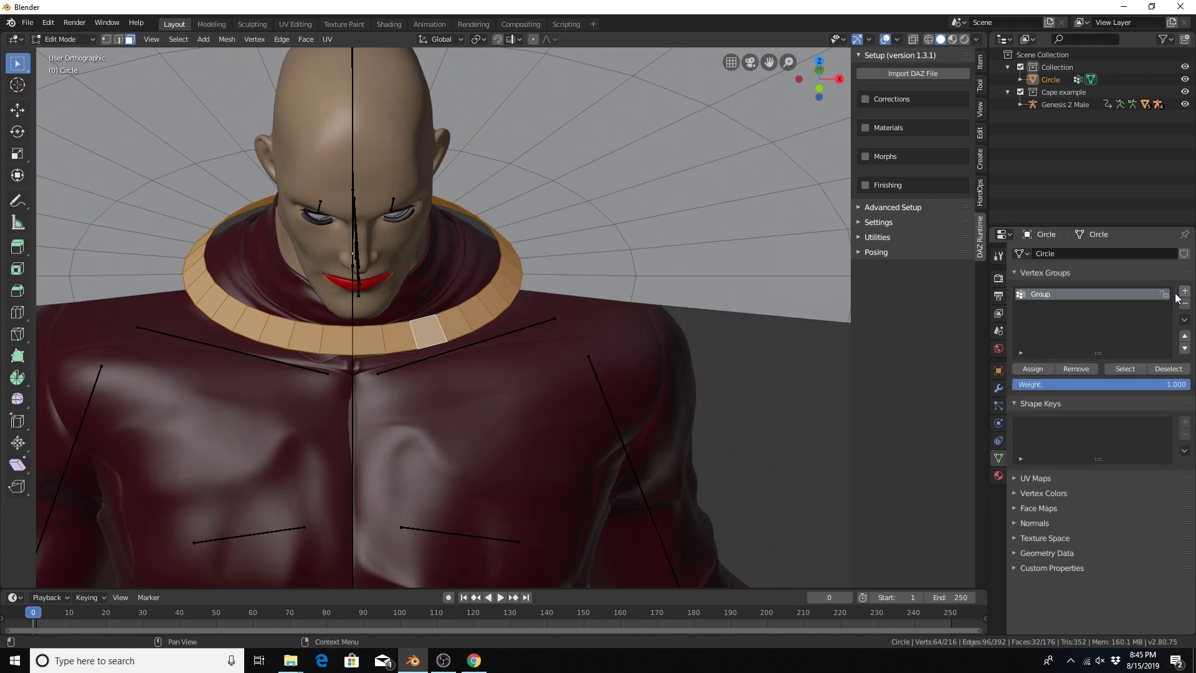
{"action": "double_click", "coordinate": [1045, 296]}
{"action": "type", "text": "Collar"}
{"action": "left_click", "coordinate": [1044, 367]}
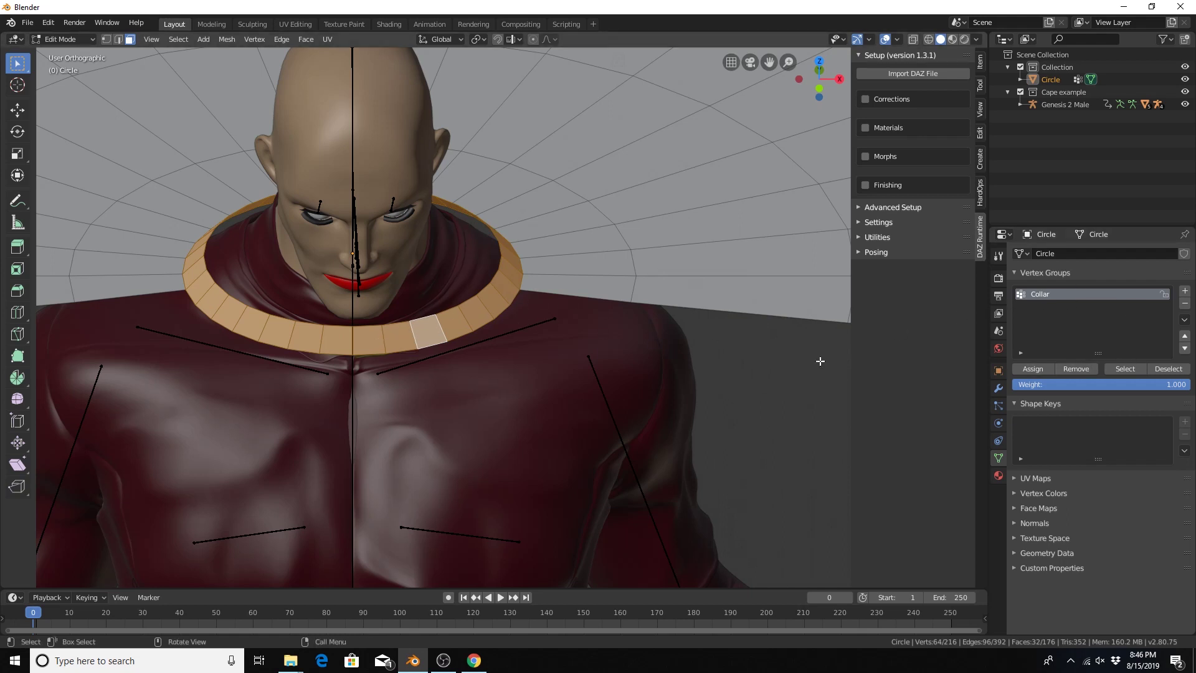
{"action": "left_click", "coordinate": [1168, 368]}
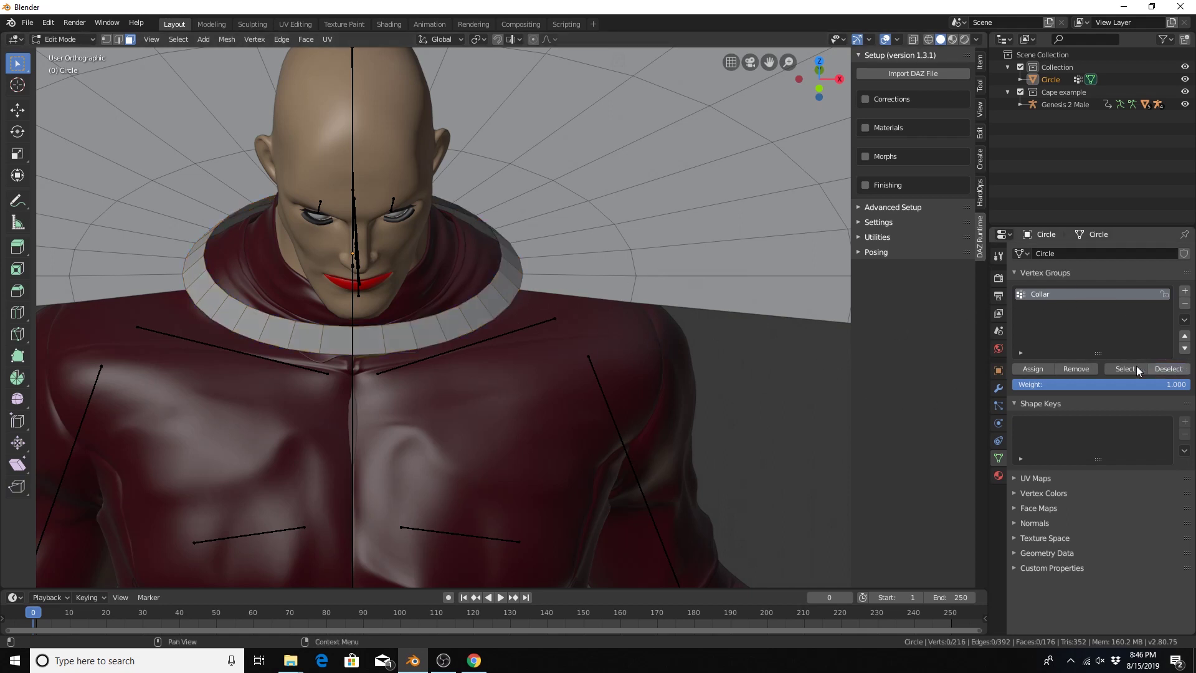
{"action": "left_click", "coordinate": [1125, 369]}
Add a second vertex group to the mesh and name it Cape.
{"action": "scroll", "coordinate": [286, 214], "scroll_direction": "down", "scroll_amount": 5}
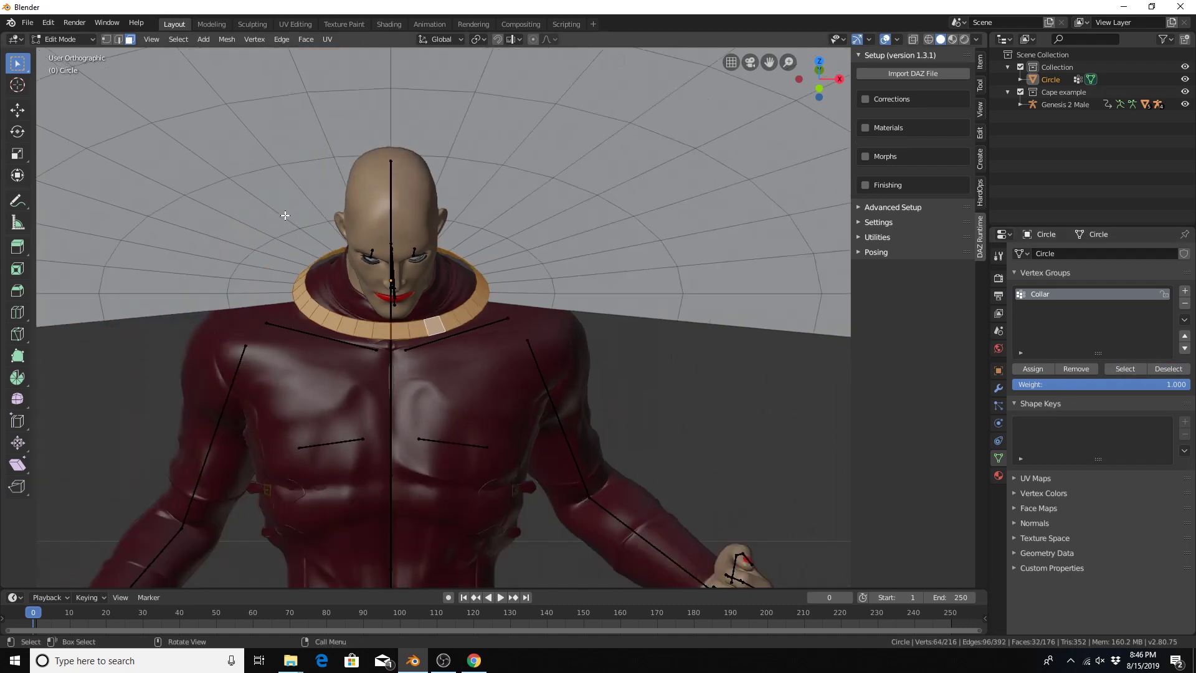
{"action": "scroll", "coordinate": [448, 245], "scroll_direction": "down", "scroll_amount": 3}
{"action": "middle_click_drag", "start_coordinate": [448, 245], "coordinate": [381, 250]}
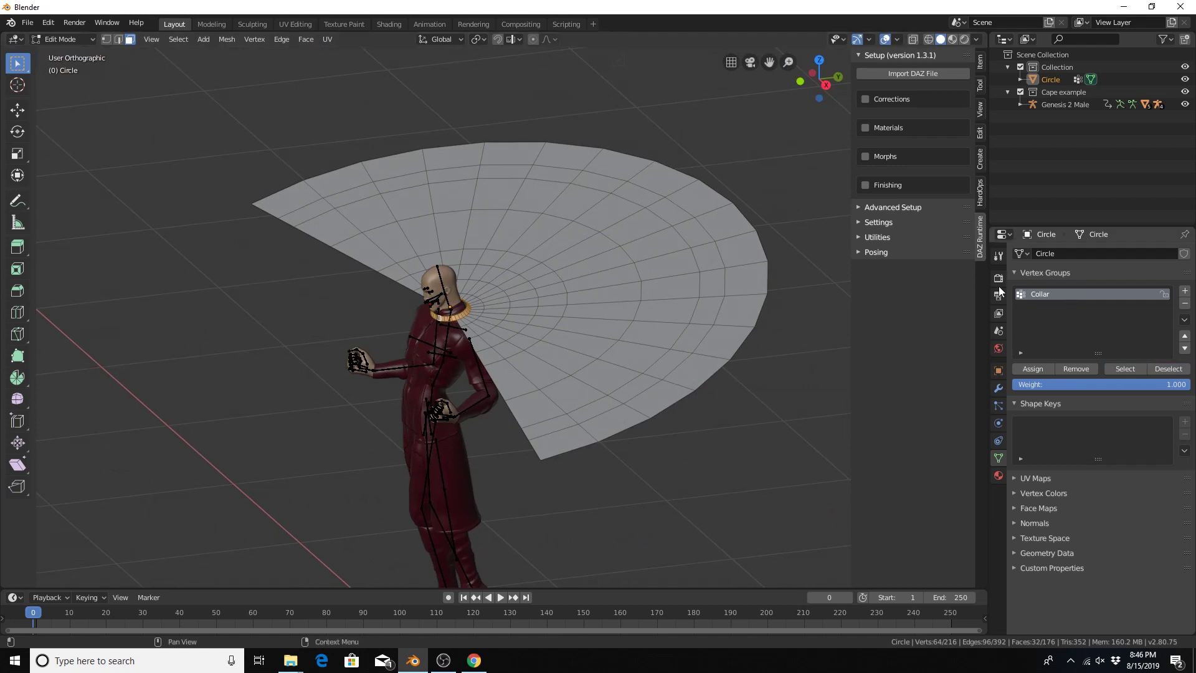
{"action": "left_click", "coordinate": [1185, 291]}
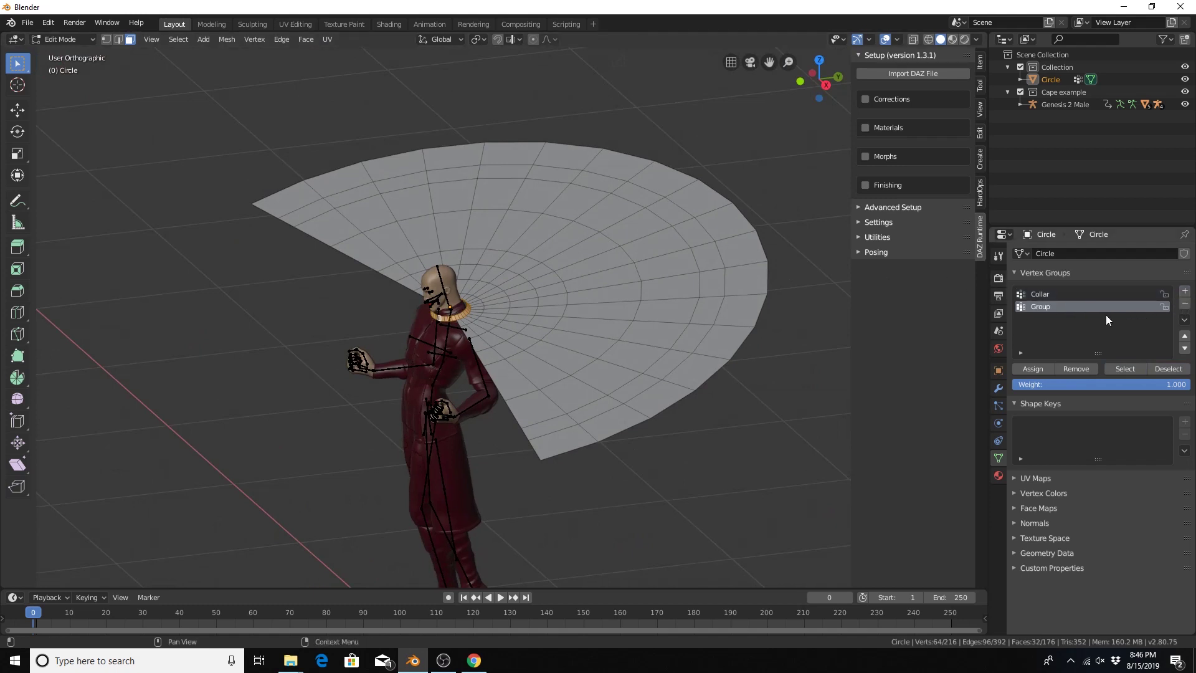
{"action": "double_click", "coordinate": [1039, 306]}
{"action": "key", "text": "BackSpace"}
{"action": "type", "text": "Cape"}
{"action": "key", "text": "Return"}
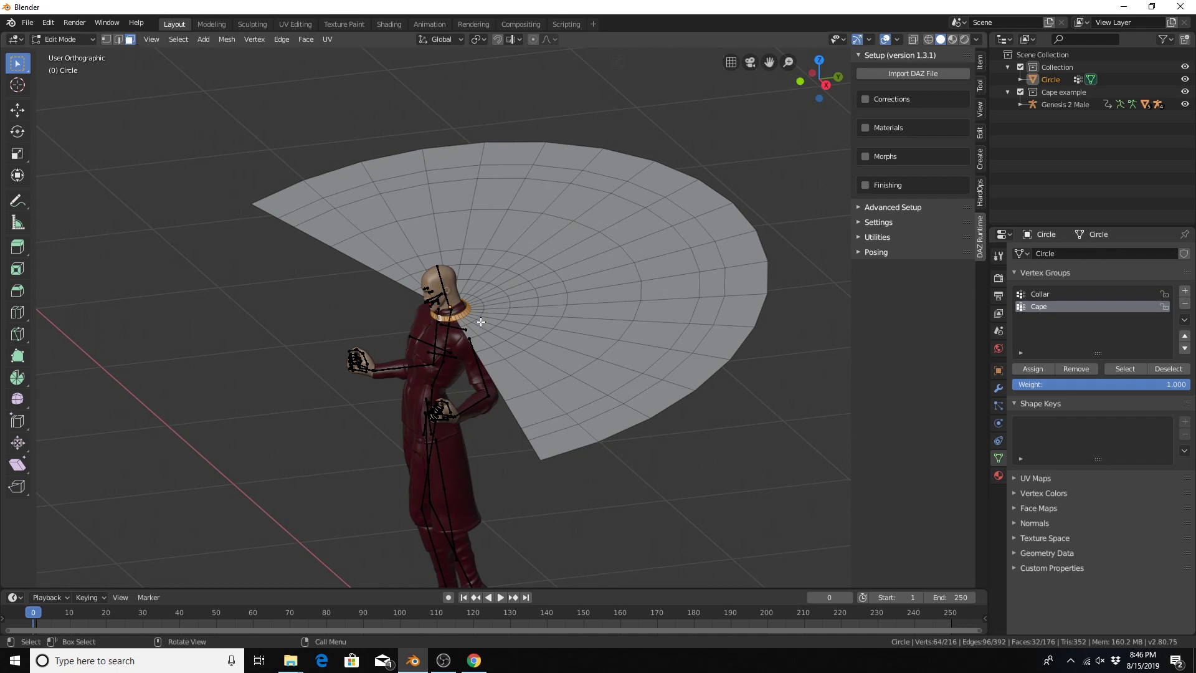
Invert the collar selection and assign the remaining cape faces to the Cape vertex group, checking the group by deselecting and reselecting it.
{"action": "scroll", "coordinate": [480, 322], "scroll_direction": "up", "scroll_amount": 3}
{"action": "left_click", "coordinate": [177, 39]}
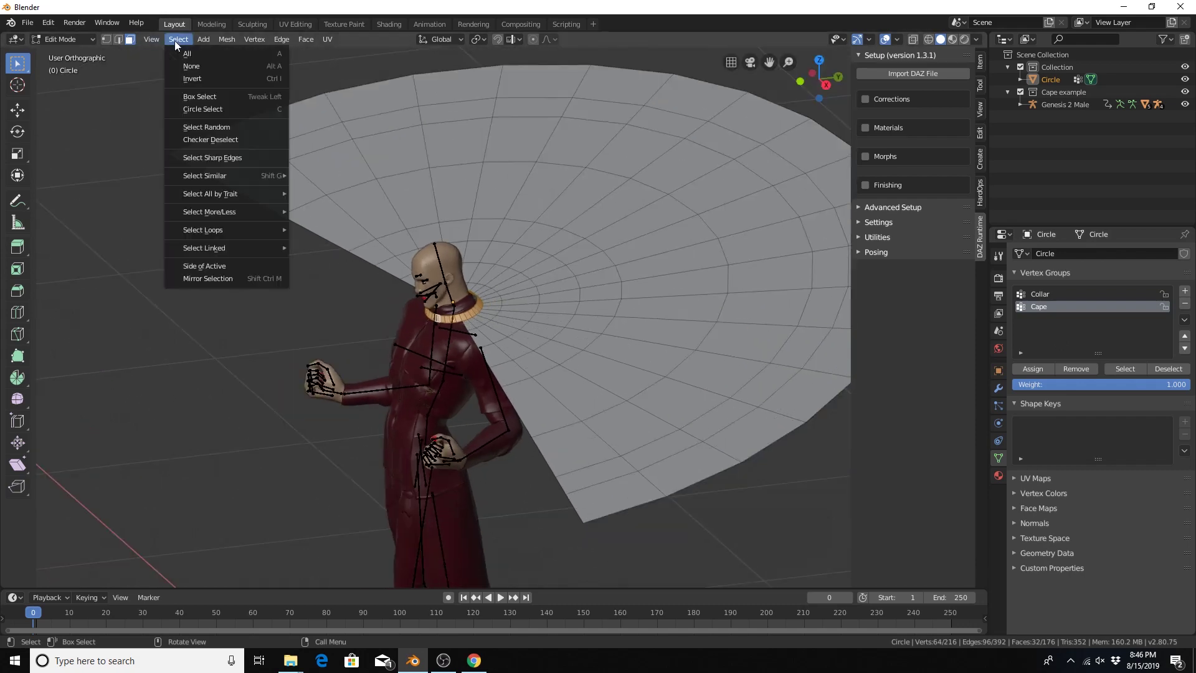
{"action": "left_click", "coordinate": [194, 78]}
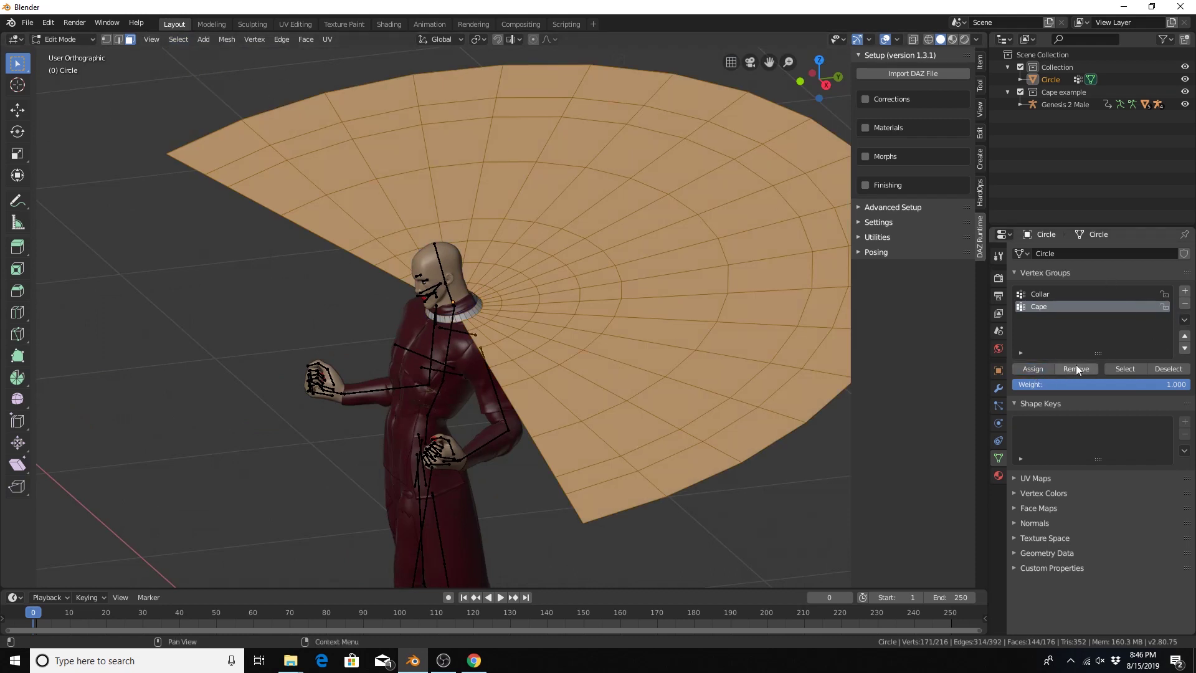
{"action": "left_click", "coordinate": [1177, 371]}
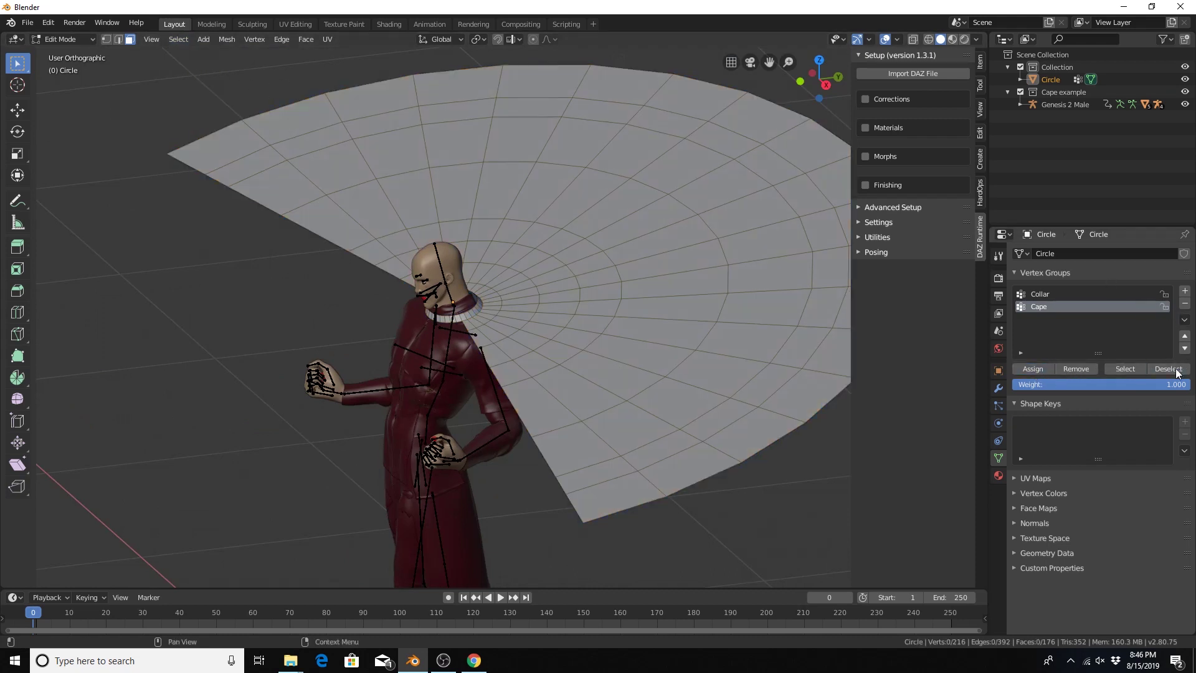
{"action": "left_click", "coordinate": [1126, 368]}
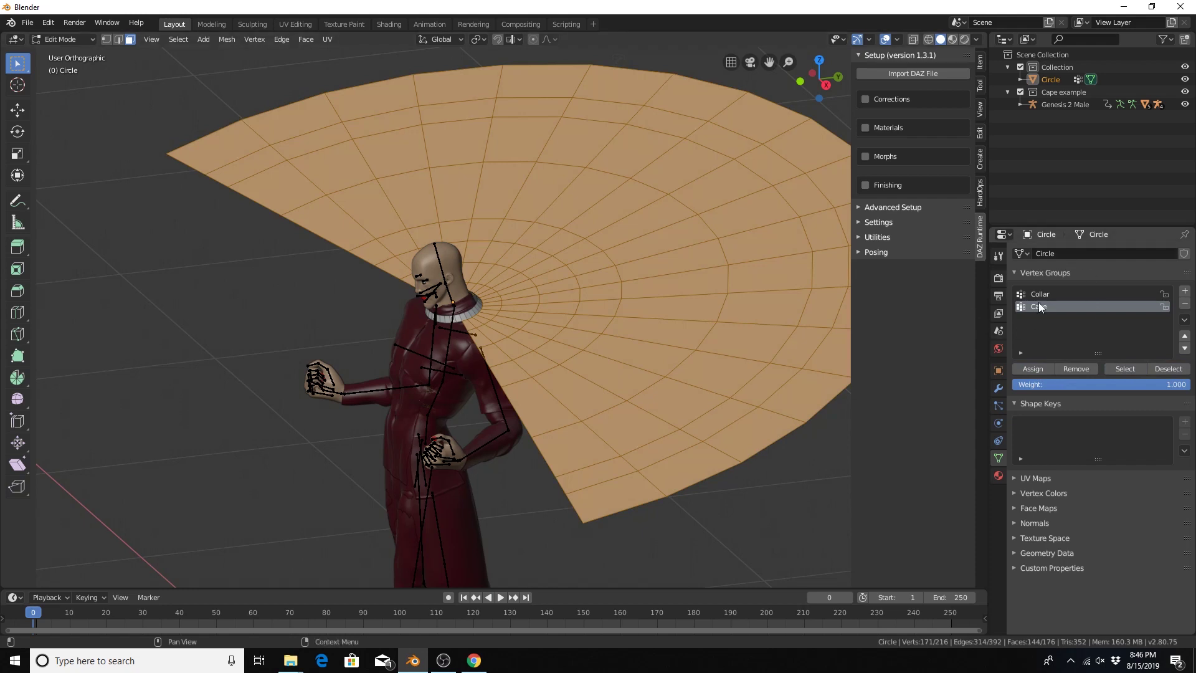
{"action": "left_click", "coordinate": [1157, 368]}
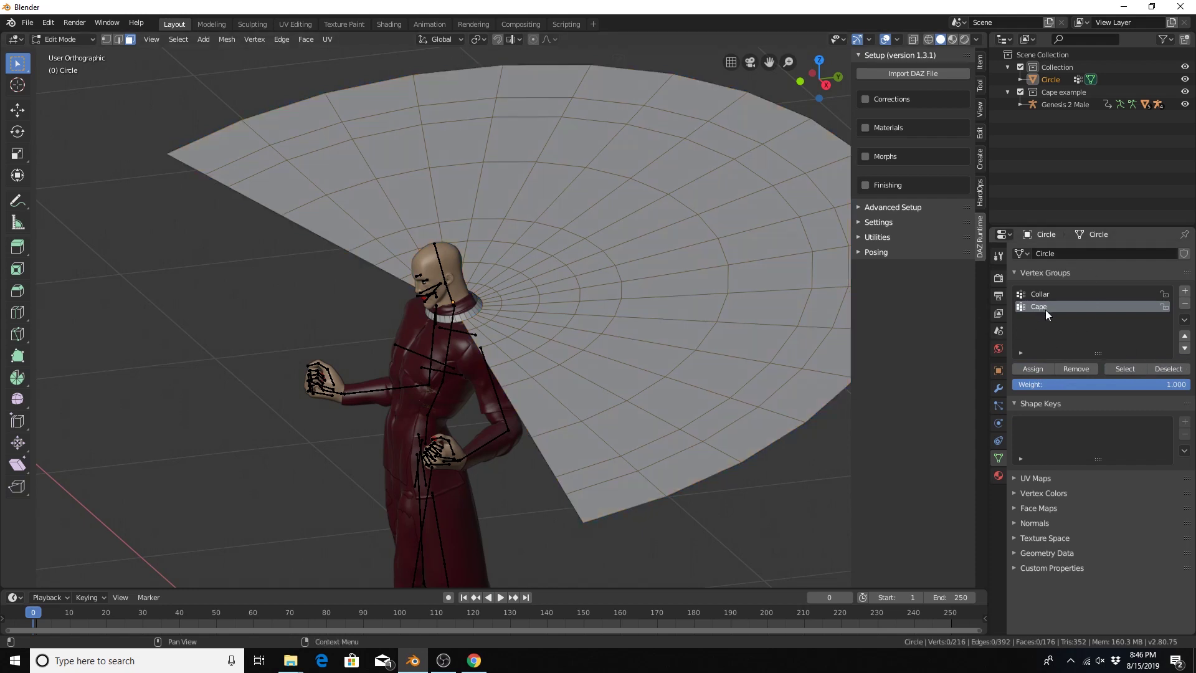
Make Collar the active vertex group and select its faces to check the assignment around the neck.
{"action": "left_click", "coordinate": [1043, 294]}
{"action": "left_click", "coordinate": [1128, 366]}
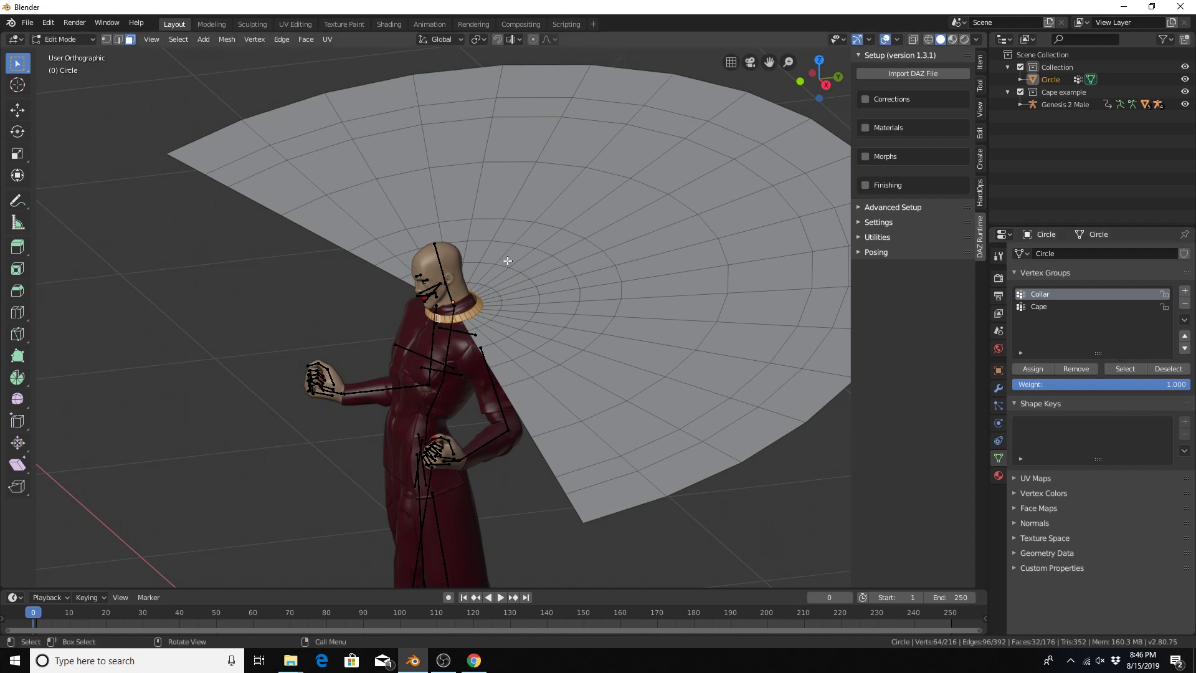
{"action": "scroll", "coordinate": [507, 259], "scroll_direction": "down", "scroll_amount": 2}
{"action": "middle_click_drag", "start_coordinate": [507, 259], "coordinate": [516, 263]}
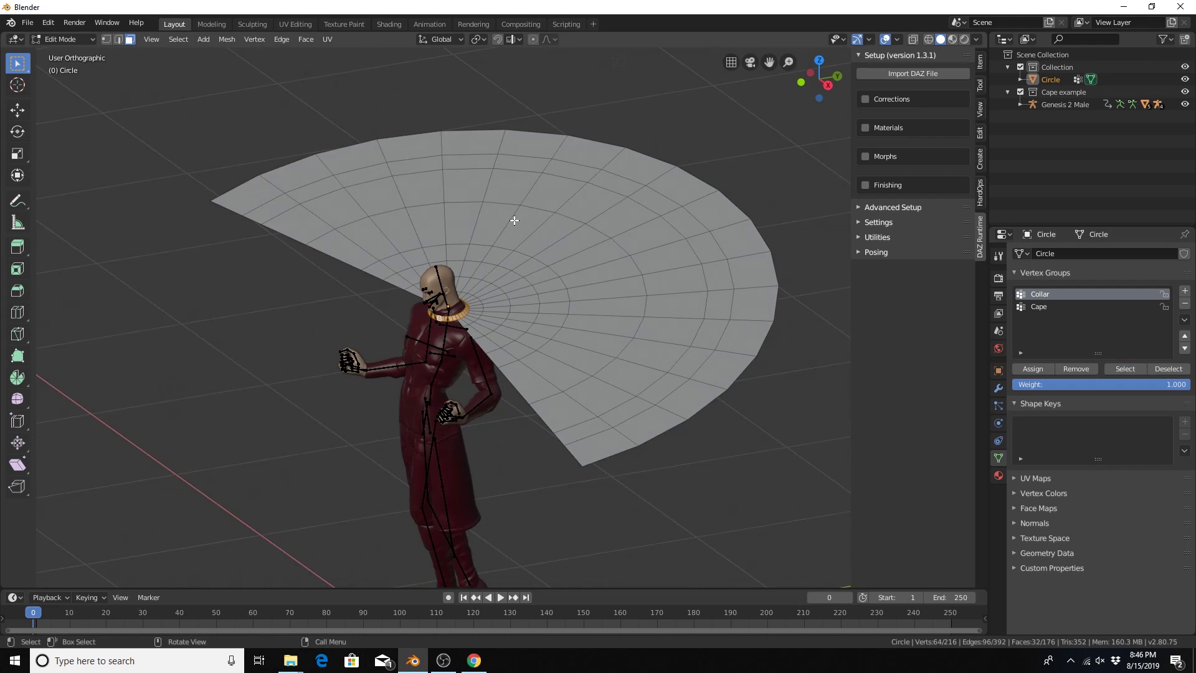
Return to Object Mode and apply Shade Smooth to the cape.
{"action": "key", "text": "Tab"}
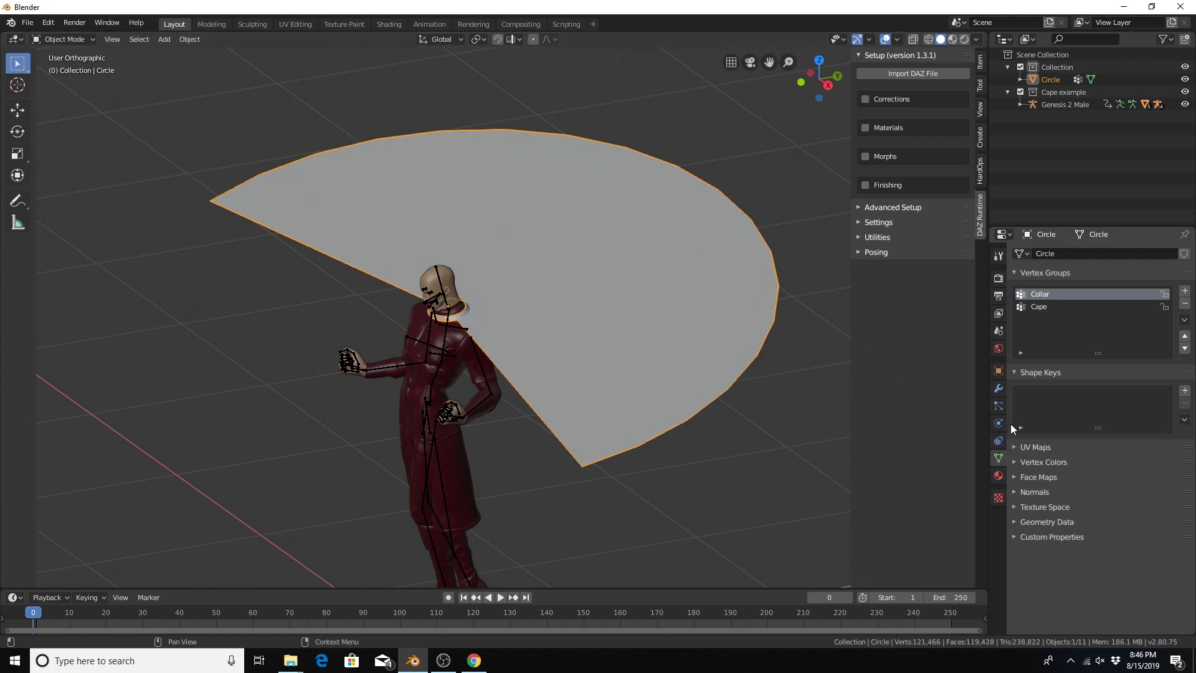
{"action": "middle_click_drag", "start_coordinate": [352, 199], "coordinate": [484, 230]}
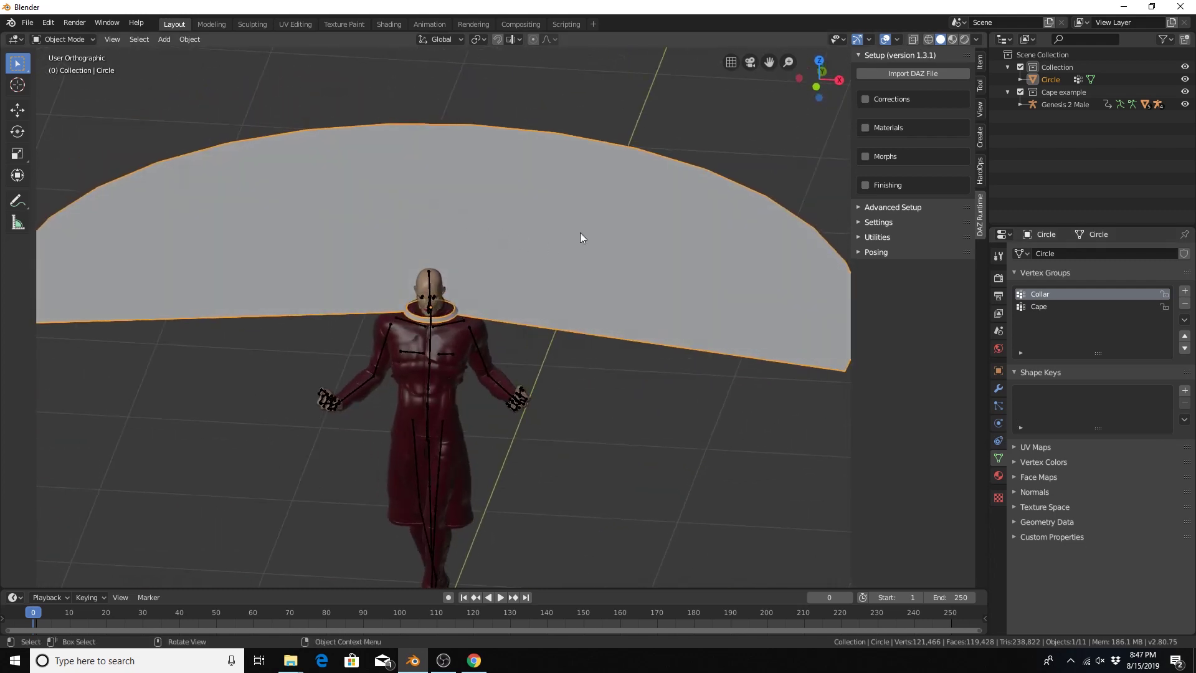
{"action": "right_click", "coordinate": [505, 194]}
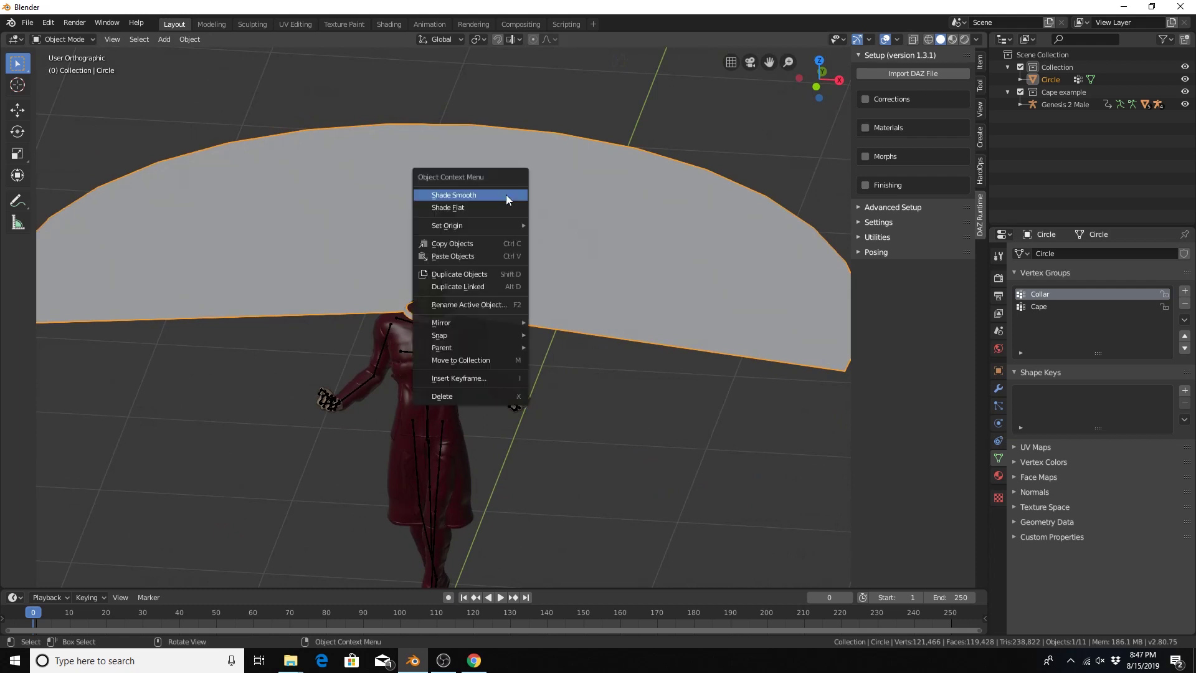
{"action": "right_click", "coordinate": [585, 193]}
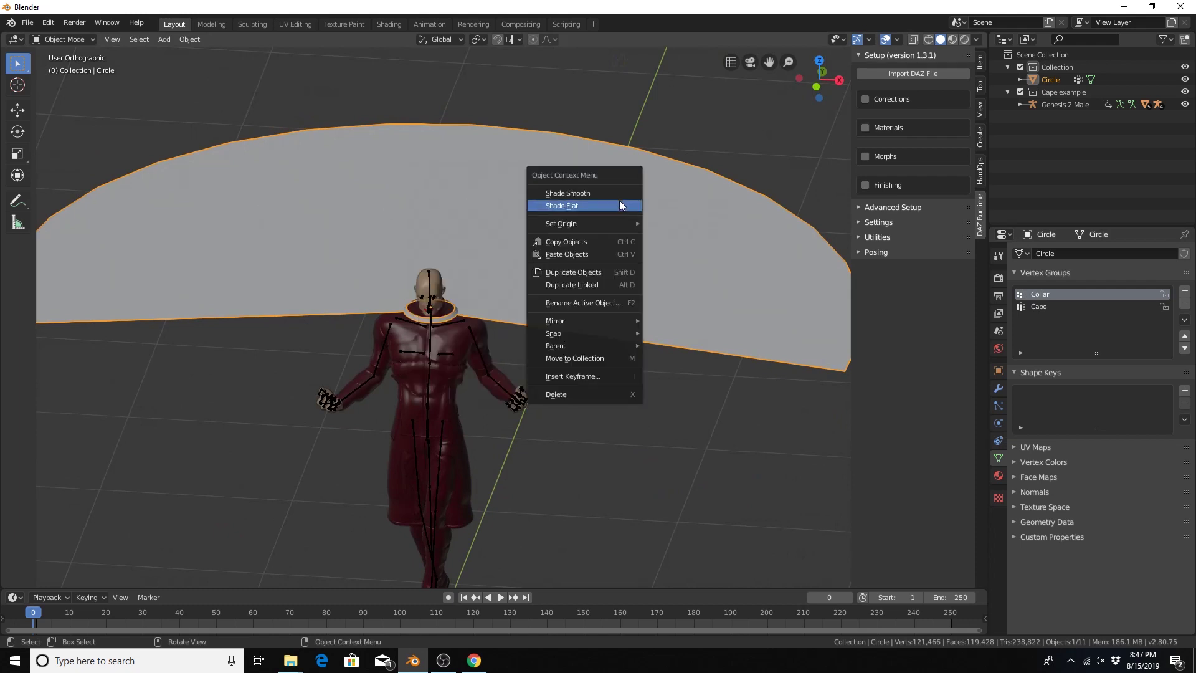
{"action": "left_click", "coordinate": [616, 193]}
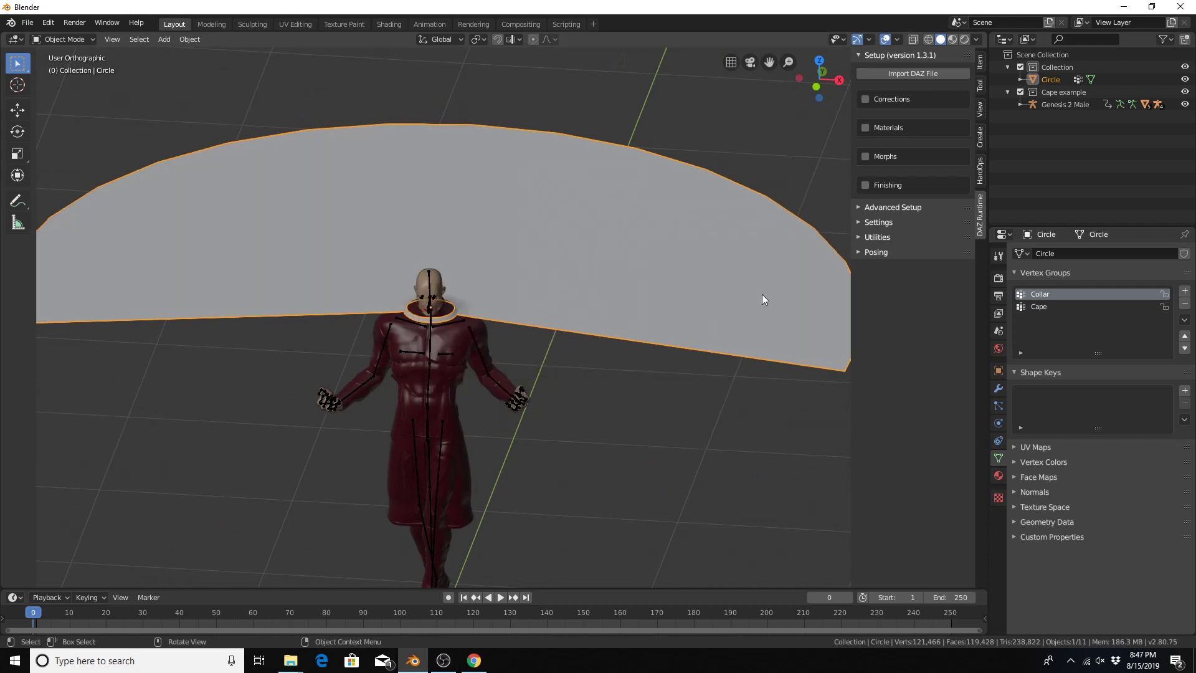
Add a Subdivision Surface modifier to the cape and set its viewport subdivisions to 2.
{"action": "left_click", "coordinate": [998, 388]}
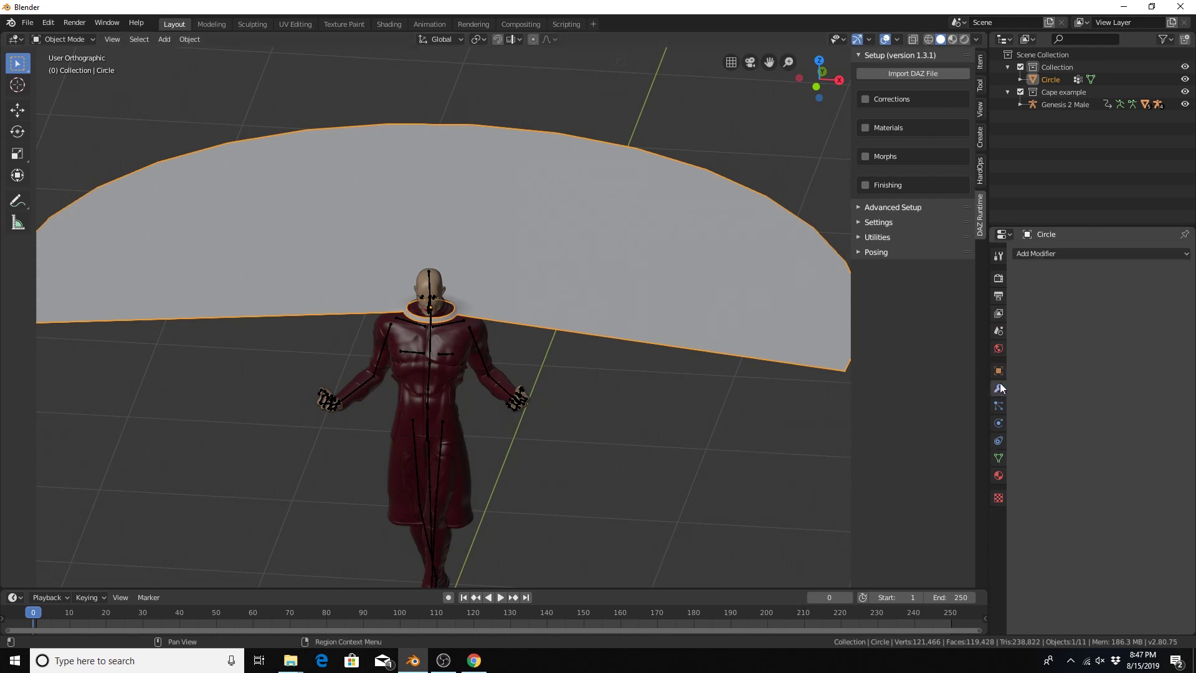
{"action": "left_click", "coordinate": [1054, 256]}
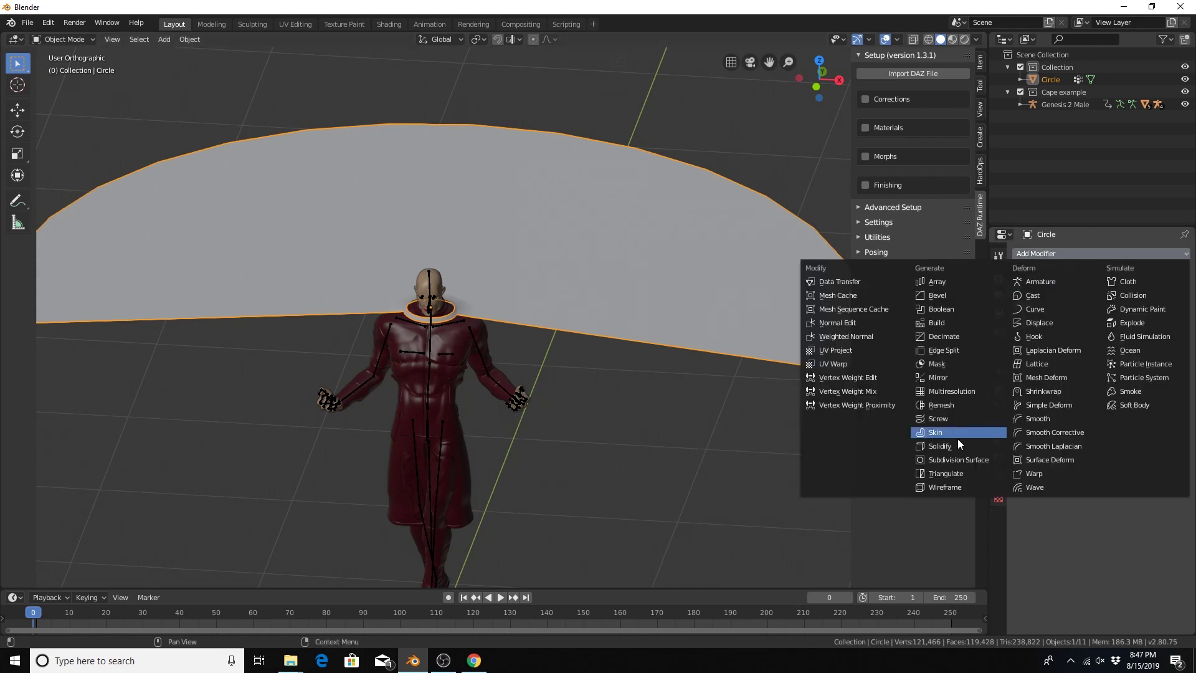
{"action": "left_click", "coordinate": [953, 460]}
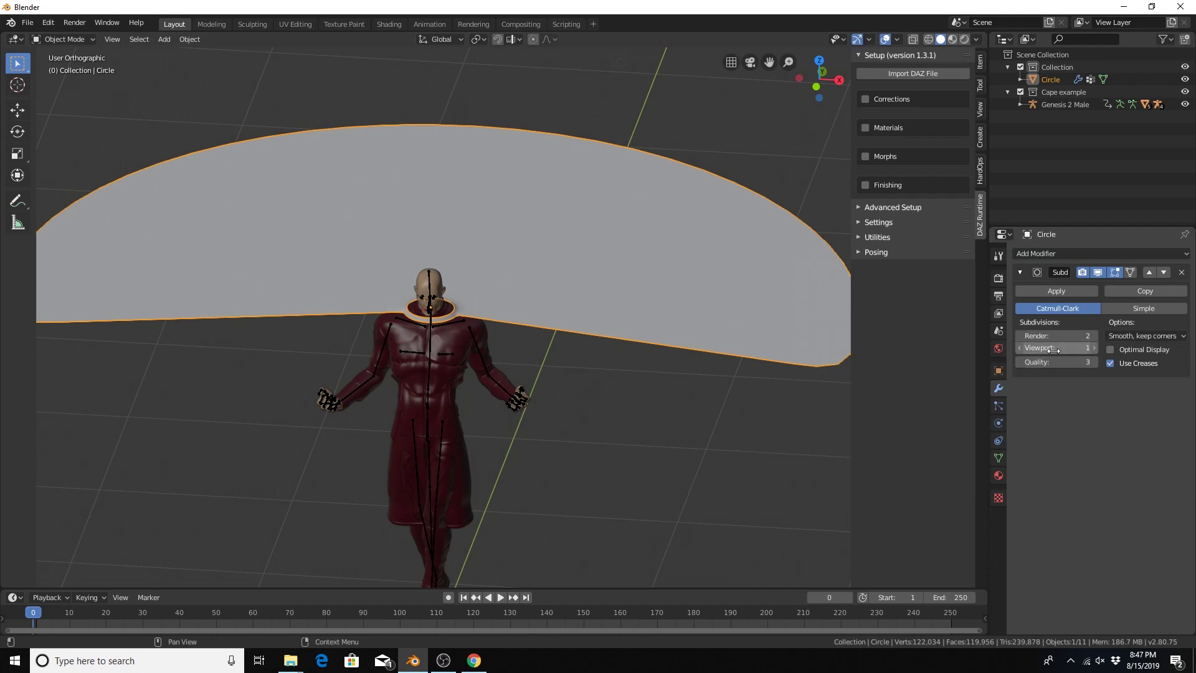
{"action": "left_click", "coordinate": [1094, 347]}
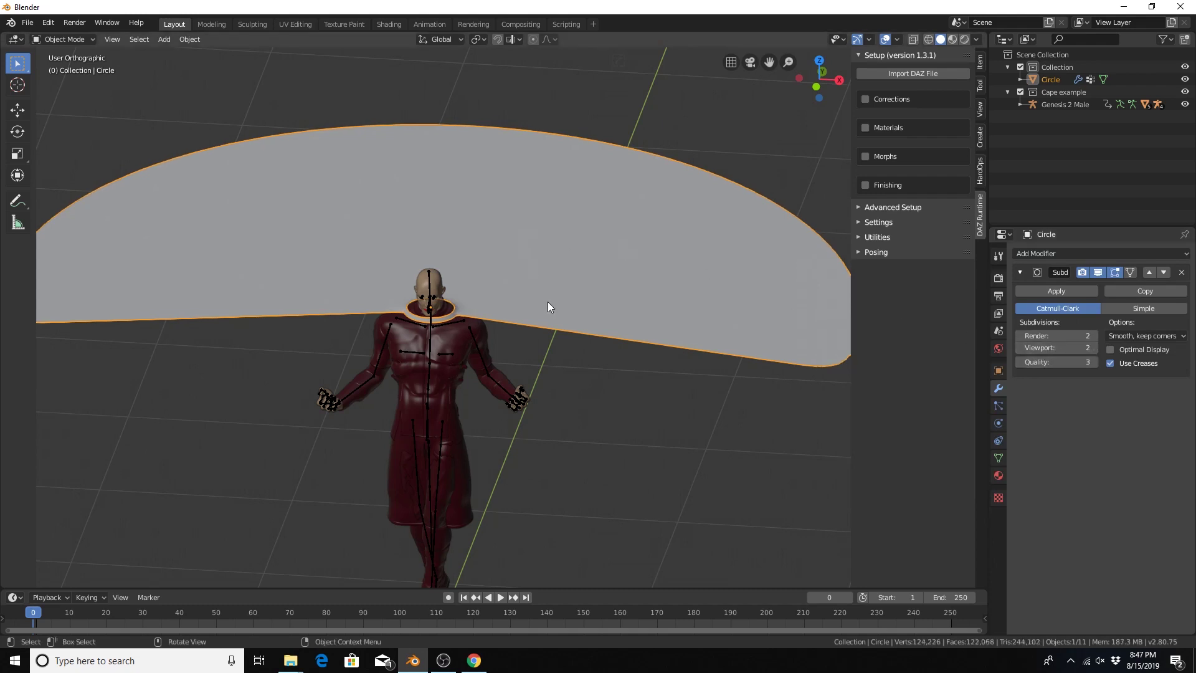
{"action": "middle_click_drag", "start_coordinate": [548, 303], "coordinate": [462, 274]}
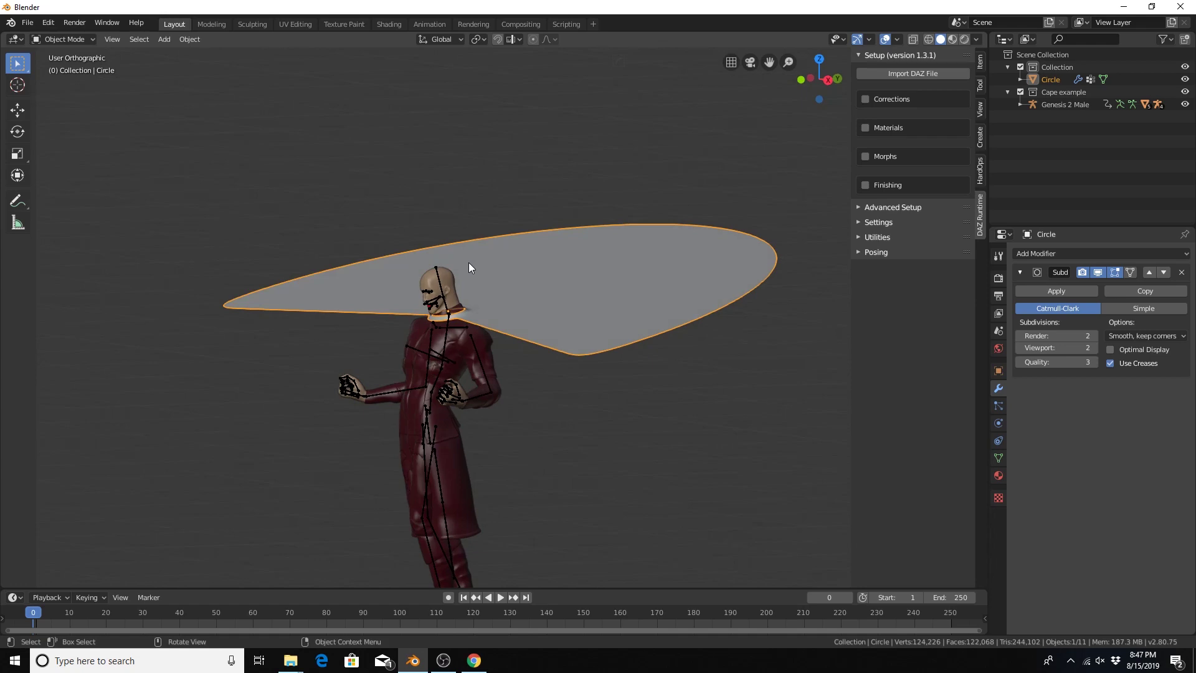
Save the project in the Blend Files folder as CapeTutorial.blend.
{"action": "key", "text": "ctrl+s"}
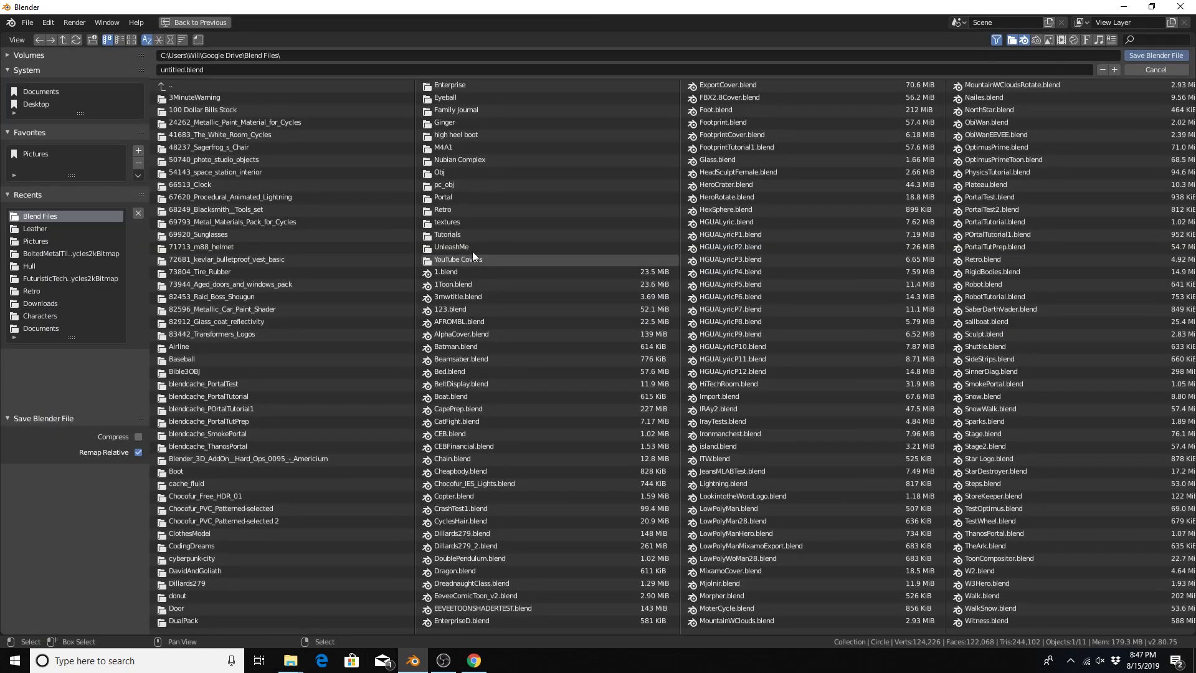
{"action": "double_click", "coordinate": [169, 69]}
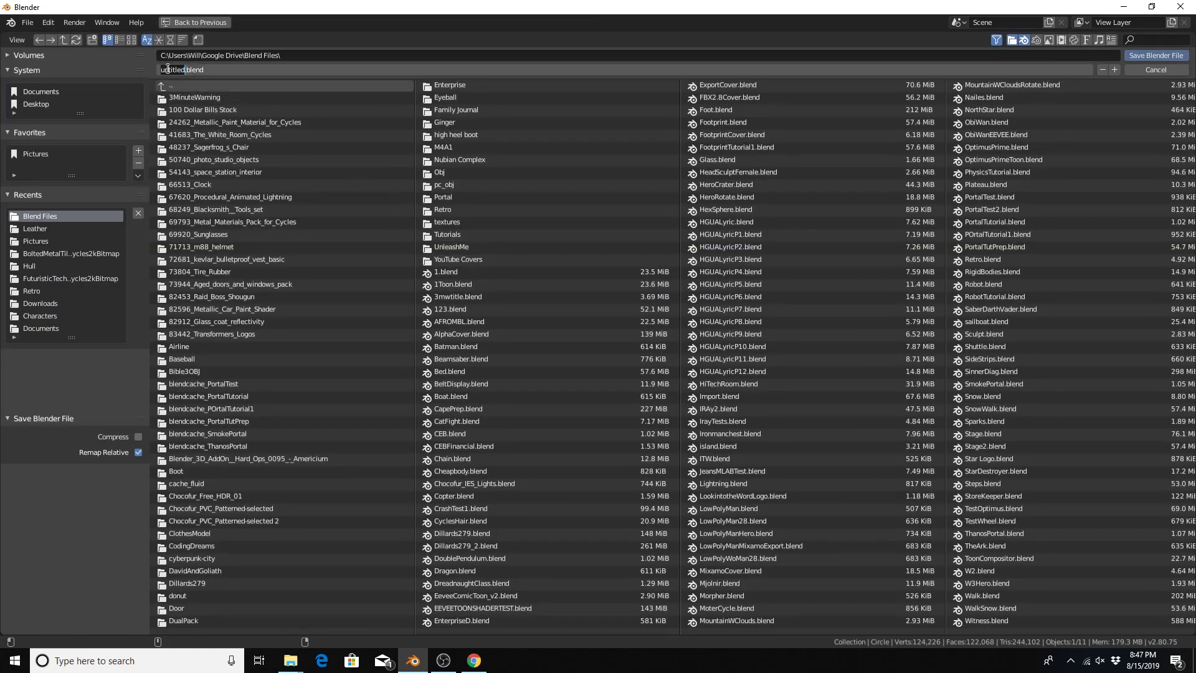
{"action": "type", "text": "CapeTutorial"}
{"action": "left_click", "coordinate": [1142, 58]}
{"action": "left_click", "coordinate": [1142, 57]}
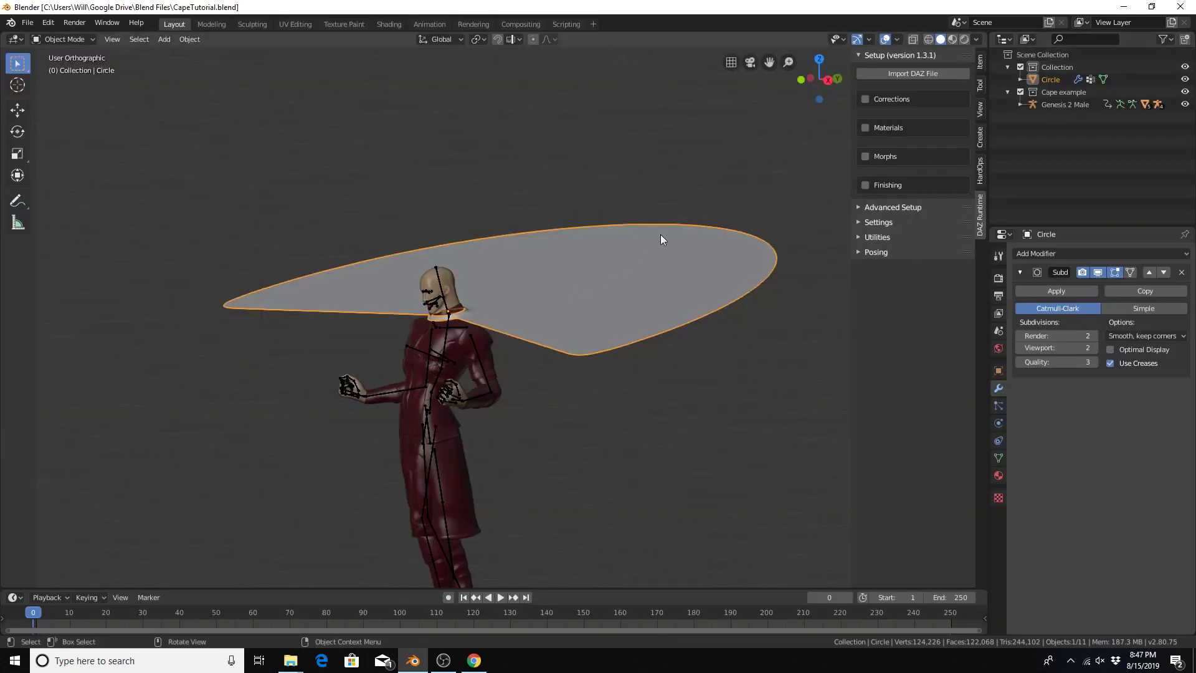
Add a Solidify modifier to the cape, then deselect the cape and examine its thickness around the collar and edges.
{"action": "left_click", "coordinate": [1057, 252]}
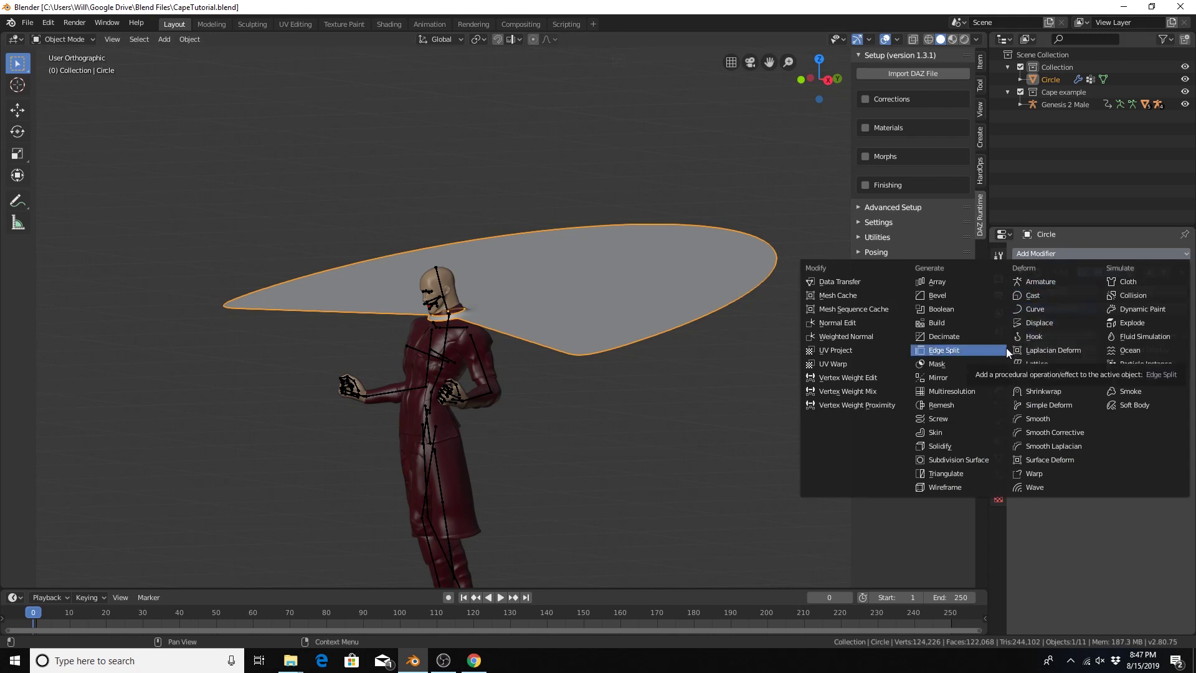
{"action": "left_click", "coordinate": [942, 443]}
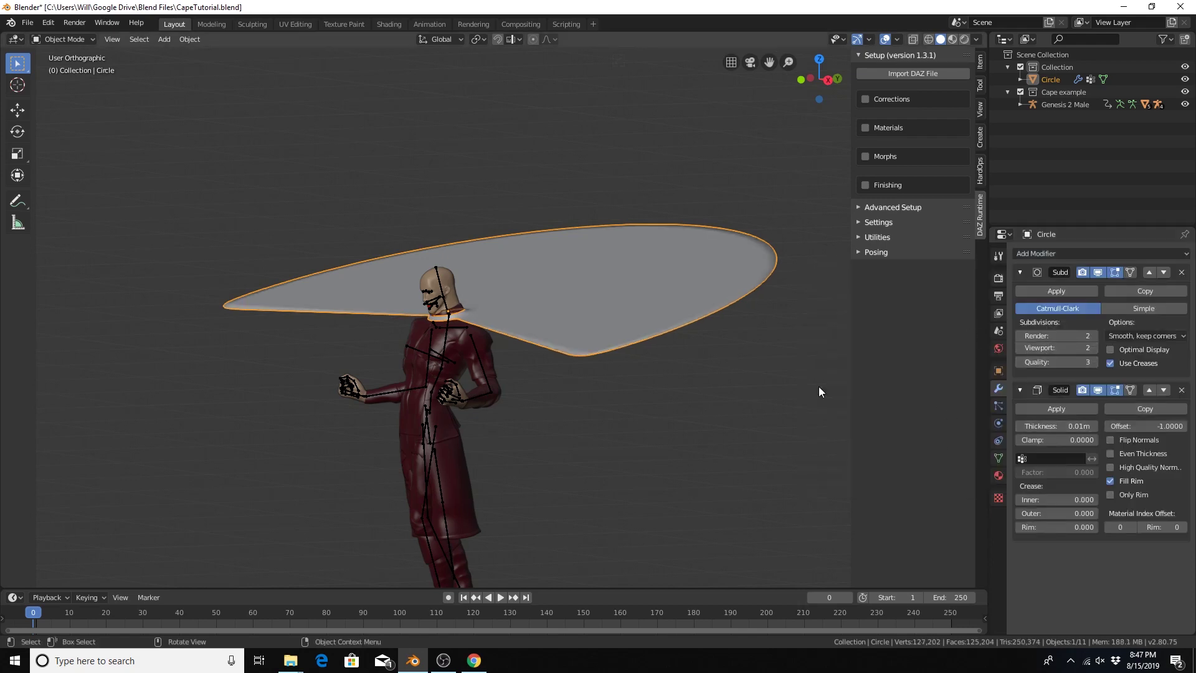
{"action": "middle_click_drag", "start_coordinate": [767, 391], "coordinate": [679, 368]}
{"action": "left_click", "coordinate": [645, 390]}
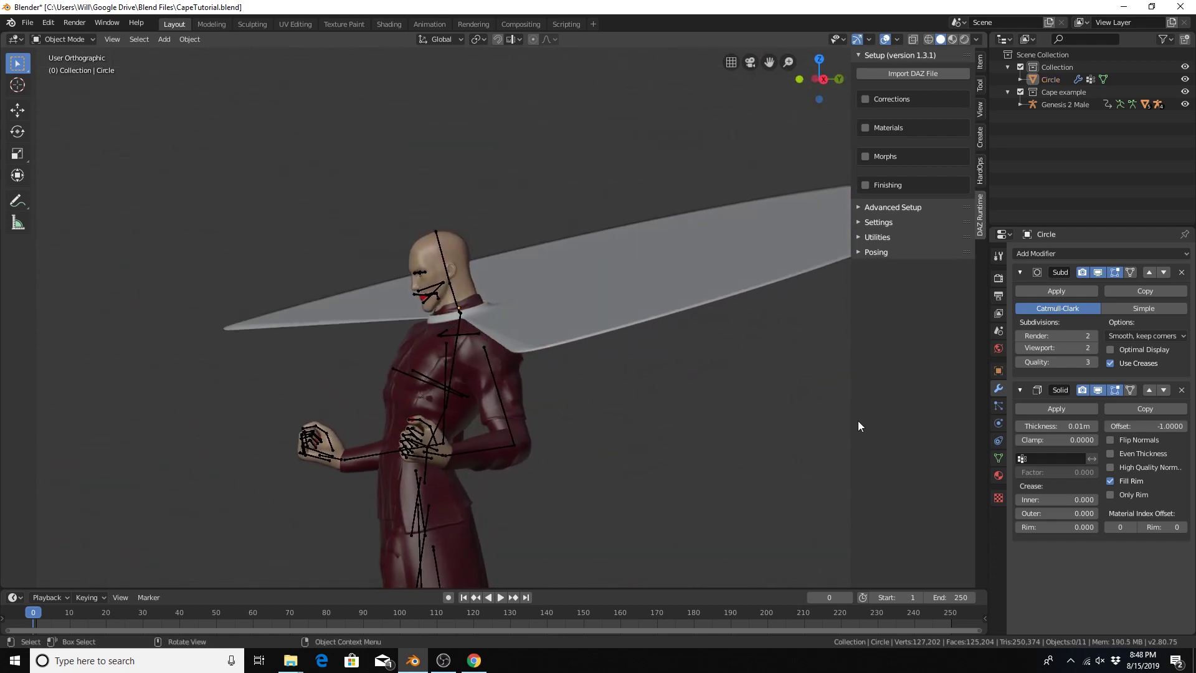
{"action": "scroll", "coordinate": [635, 370], "scroll_direction": "up", "scroll_amount": 3}
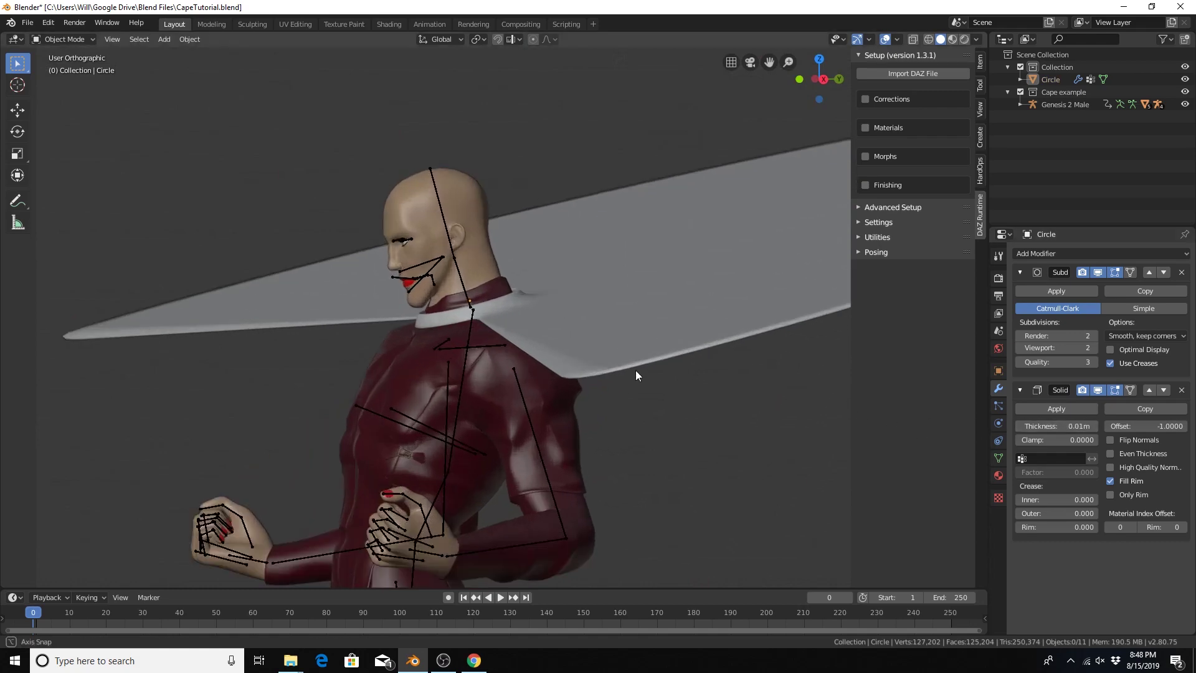
{"action": "mouse_move", "coordinate": [637, 370]}
{"action": "middle_mouse_down"}
{"action": "mouse_move", "coordinate": [692, 387]}
{"action": "mouse_move", "coordinate": [617, 368]}
{"action": "mouse_move", "coordinate": [632, 374]}
{"action": "mouse_move", "coordinate": [631, 360]}
{"action": "middle_mouse_up"}
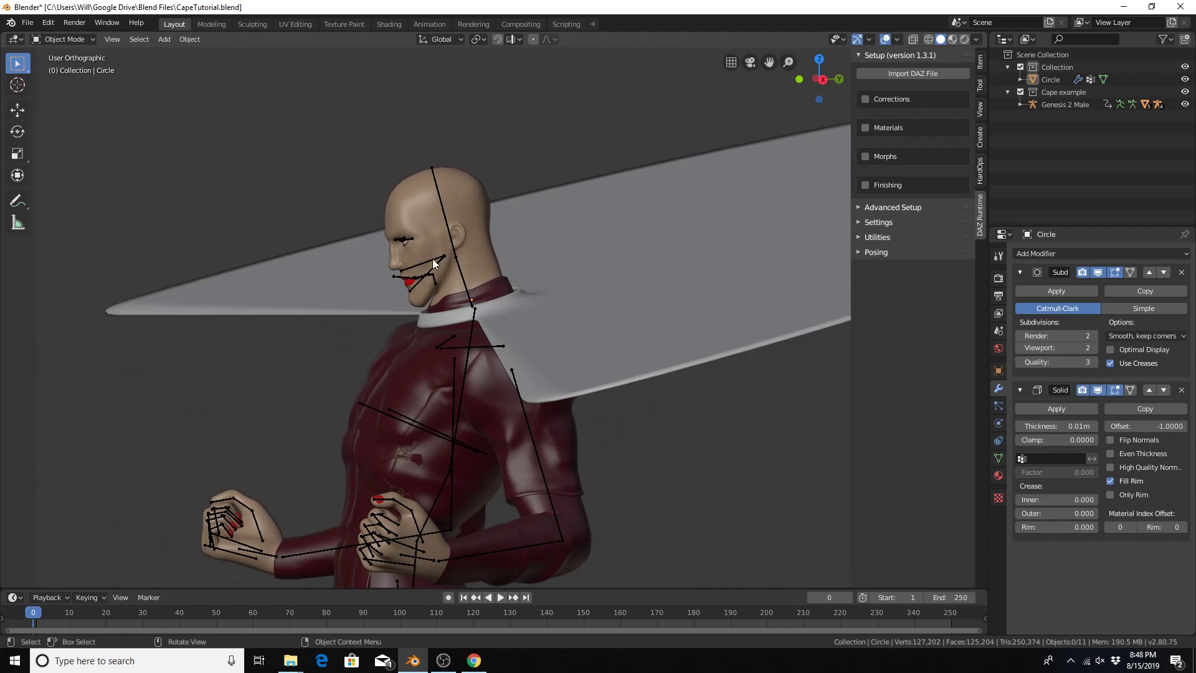
{"action": "middle_click_drag", "start_coordinate": [360, 349], "coordinate": [438, 376]}
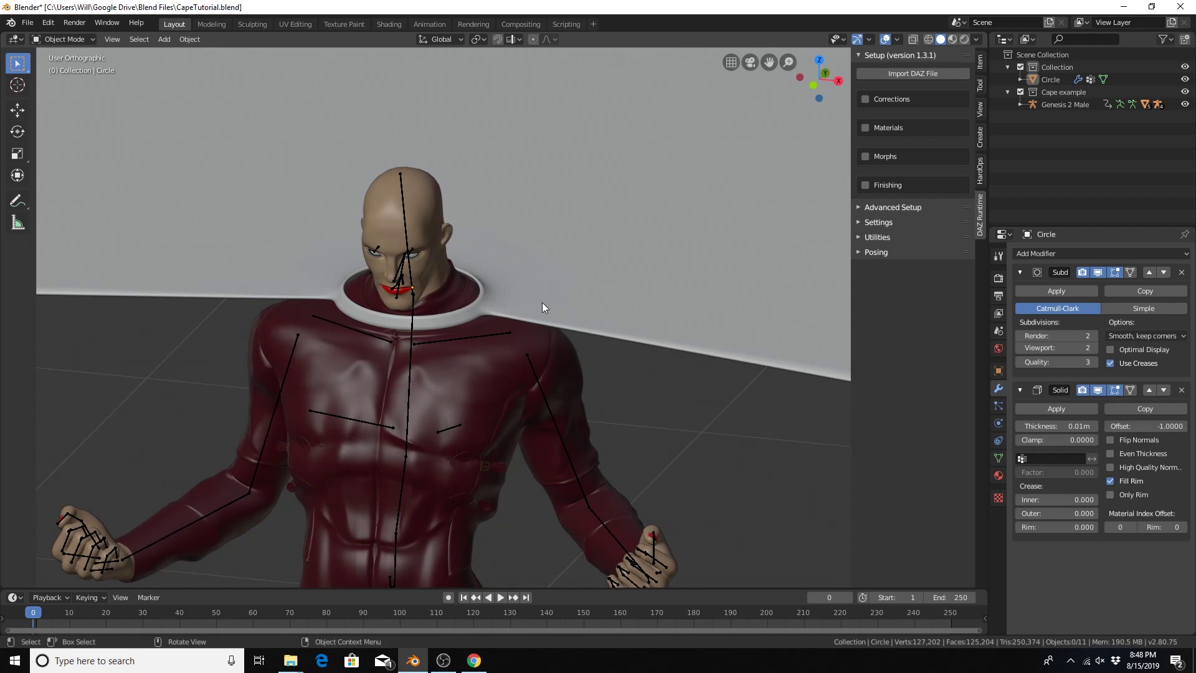
{"action": "scroll", "coordinate": [552, 301], "scroll_direction": "down", "scroll_amount": 1}
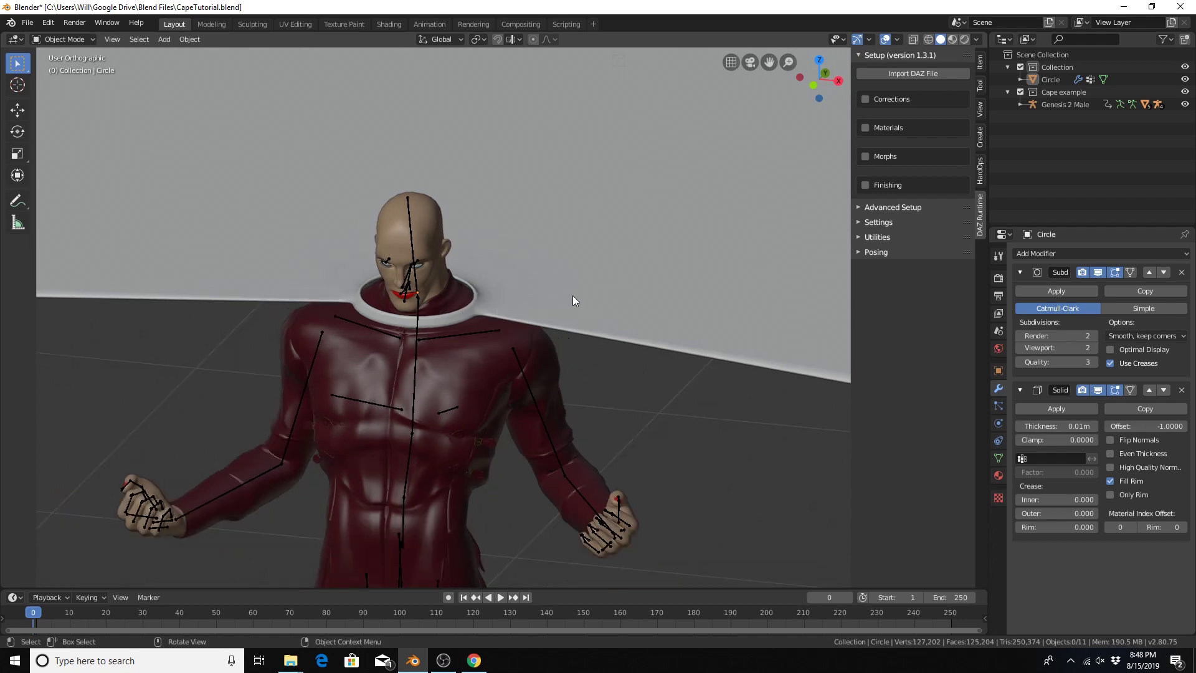
Collapse the Subdivision and Solidify modifiers and add a Shrinkwrap modifier that targets the character's vest, NGVest.001.
{"action": "left_click", "coordinate": [1020, 273]}
{"action": "left_click", "coordinate": [1019, 294]}
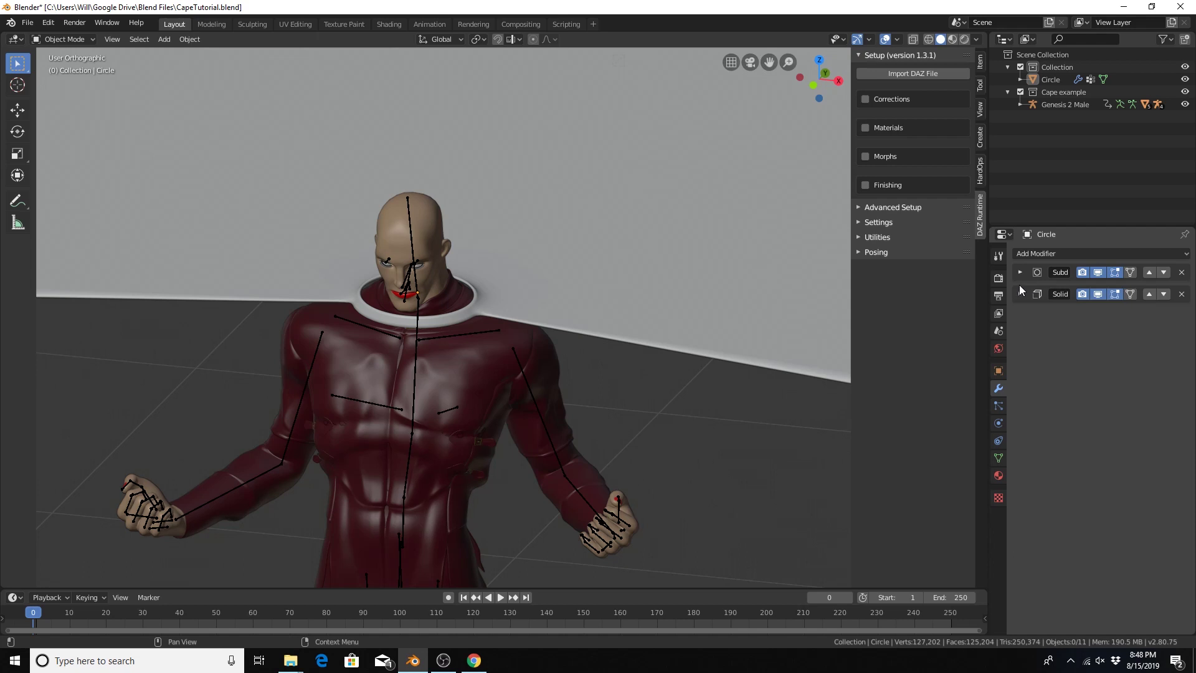
{"action": "left_click", "coordinate": [1054, 254]}
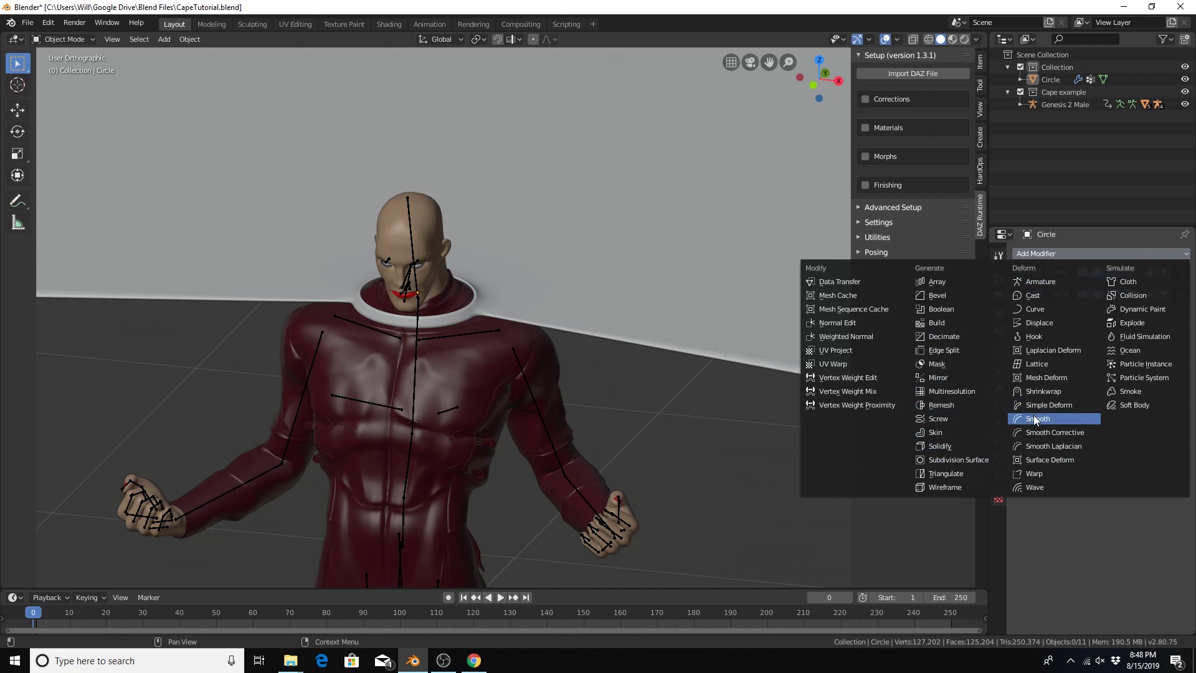
{"action": "left_click", "coordinate": [1042, 391]}
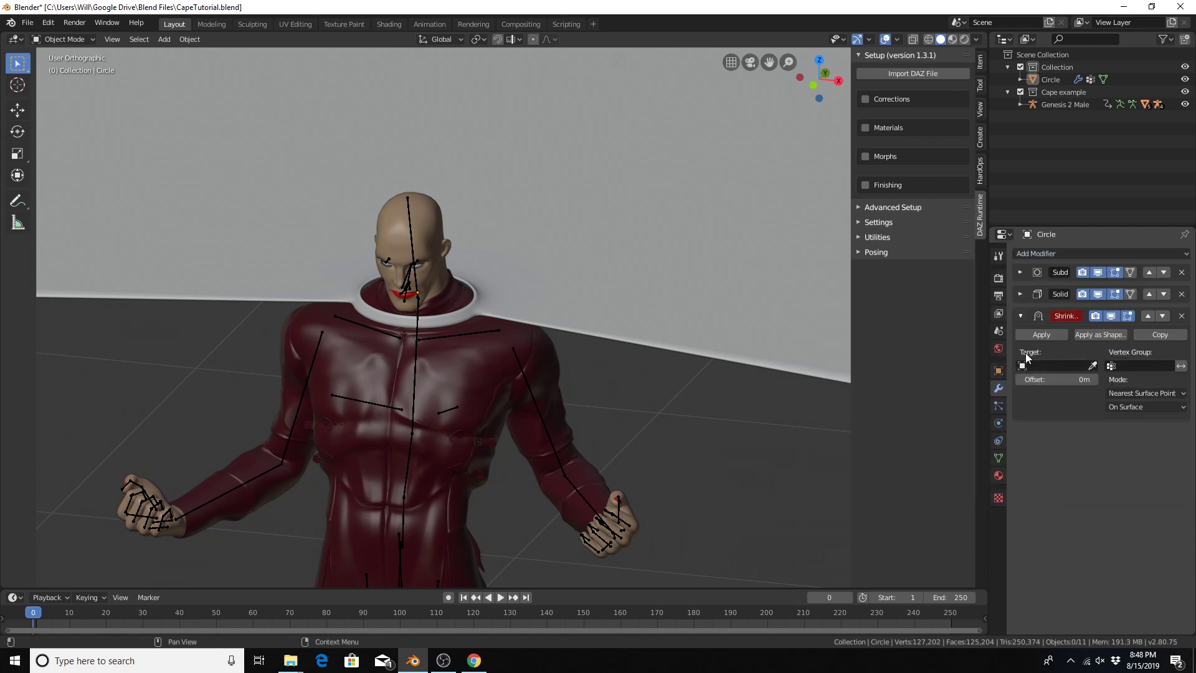
{"action": "left_click", "coordinate": [1092, 365]}
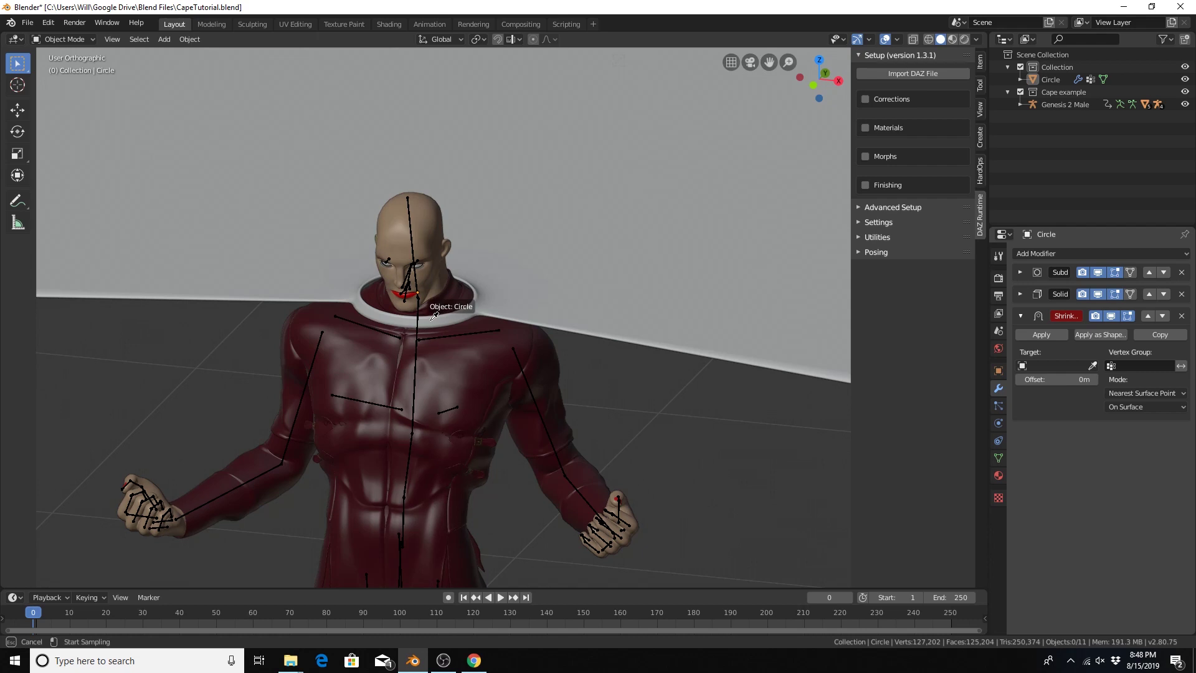
{"action": "left_click", "coordinate": [443, 360]}
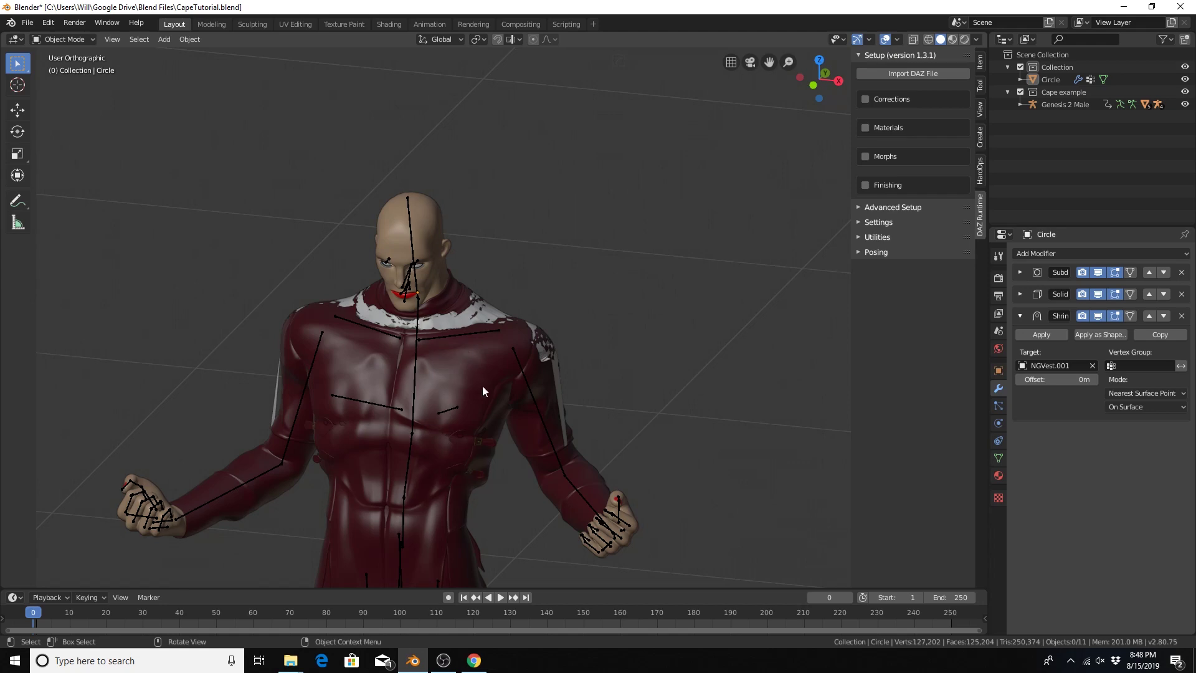
Restrict the cape's Shrinkwrap modifier to the Collar vertex group.
{"action": "middle_click_drag", "start_coordinate": [491, 386], "coordinate": [342, 351]}
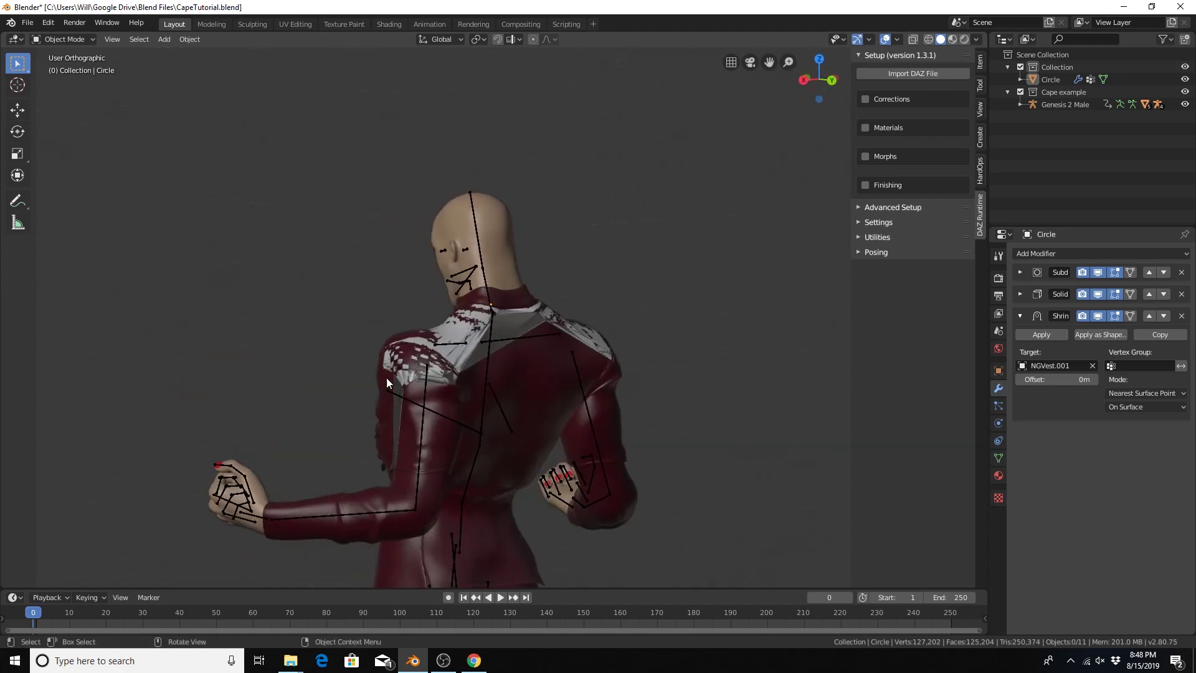
{"action": "middle_click_drag", "start_coordinate": [398, 388], "coordinate": [460, 395]}
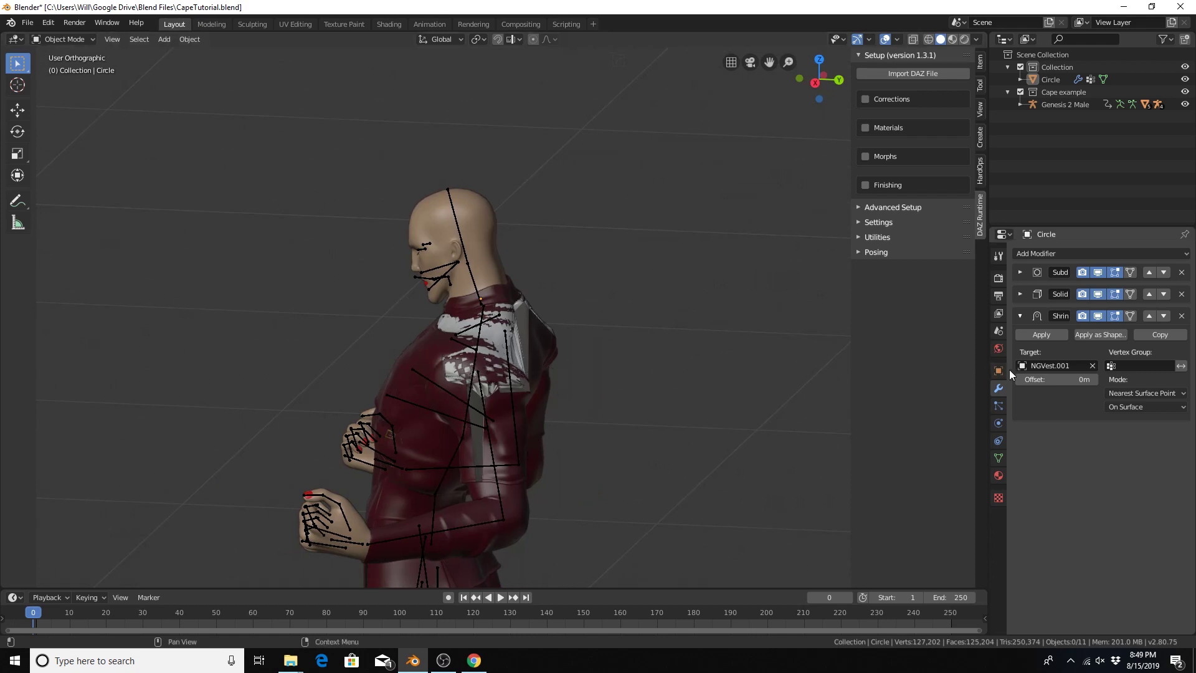
{"action": "left_click", "coordinate": [1130, 365]}
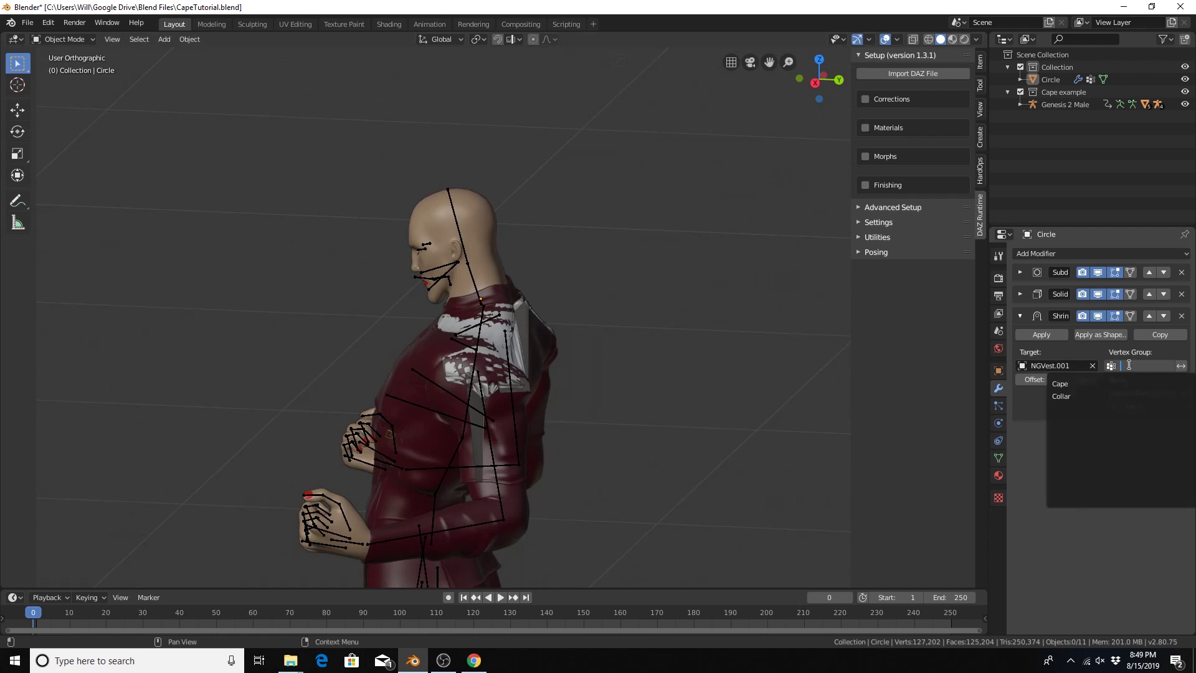
{"action": "left_click", "coordinate": [1065, 398]}
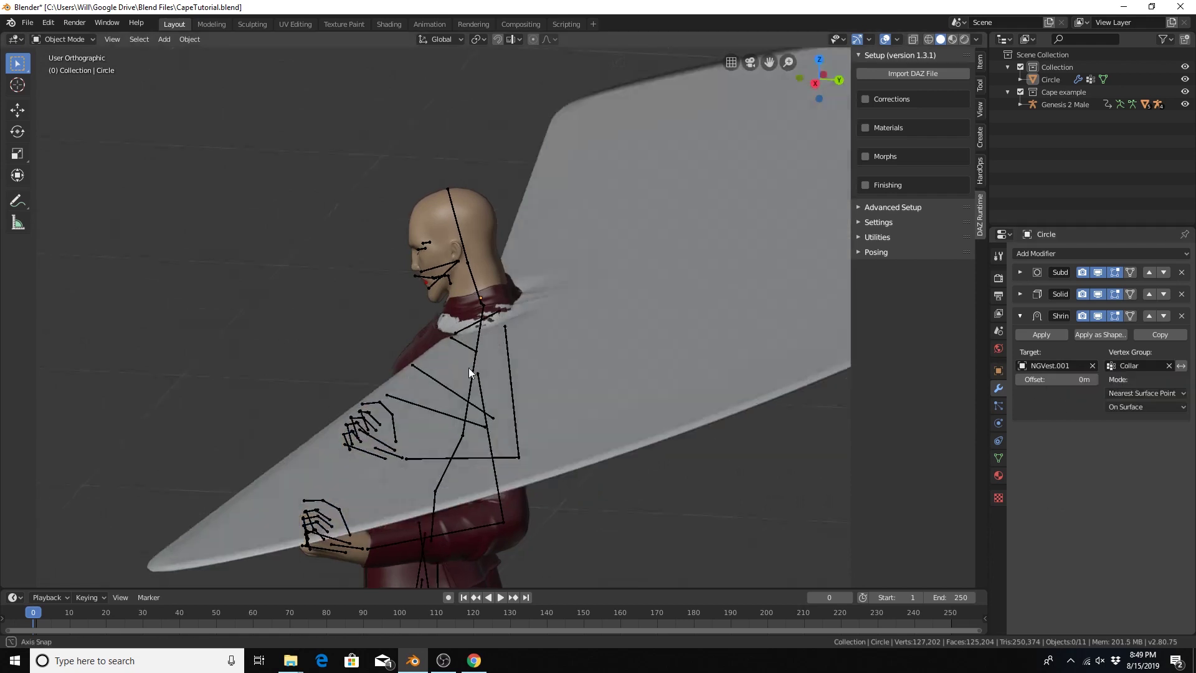
Set the Shrinkwrap offset to 0.01 m and check how the collar sits around the neck.
{"action": "middle_click_drag", "start_coordinate": [474, 378], "coordinate": [588, 357]}
{"action": "scroll", "coordinate": [573, 347], "scroll_direction": "up", "scroll_amount": 4}
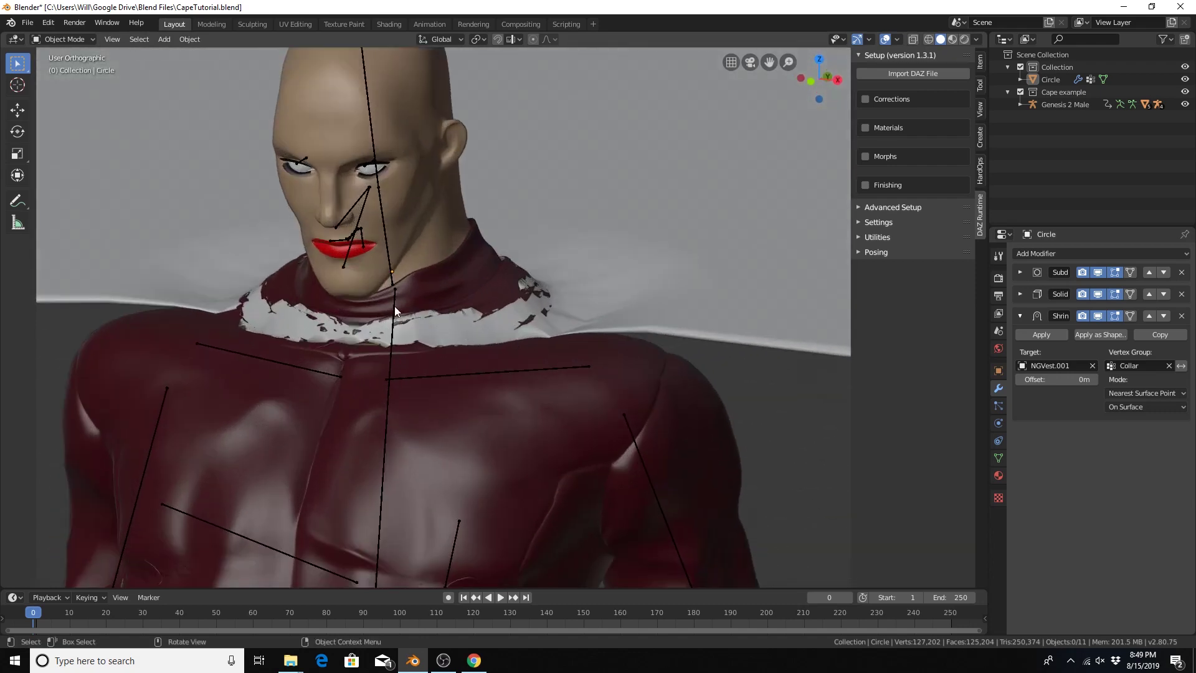
{"action": "scroll", "coordinate": [549, 307], "scroll_direction": "up", "scroll_amount": 4}
{"action": "scroll", "coordinate": [428, 360], "scroll_direction": "down", "scroll_amount": 2}
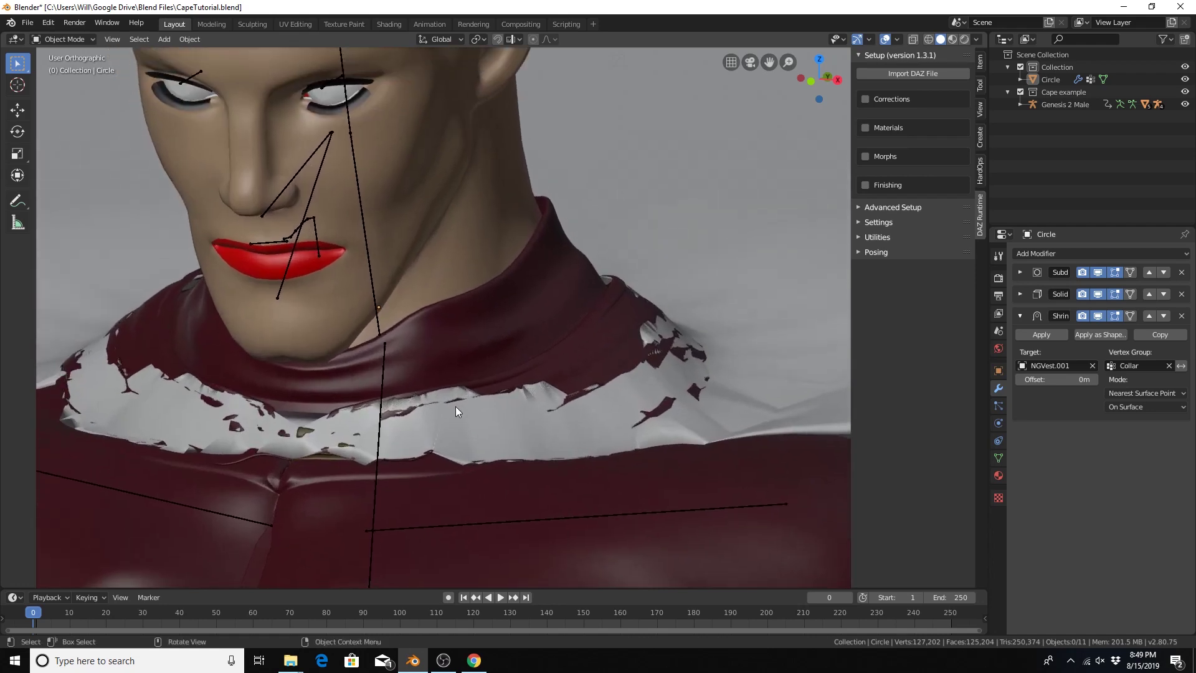
{"action": "scroll", "coordinate": [455, 406], "scroll_direction": "down", "scroll_amount": 1}
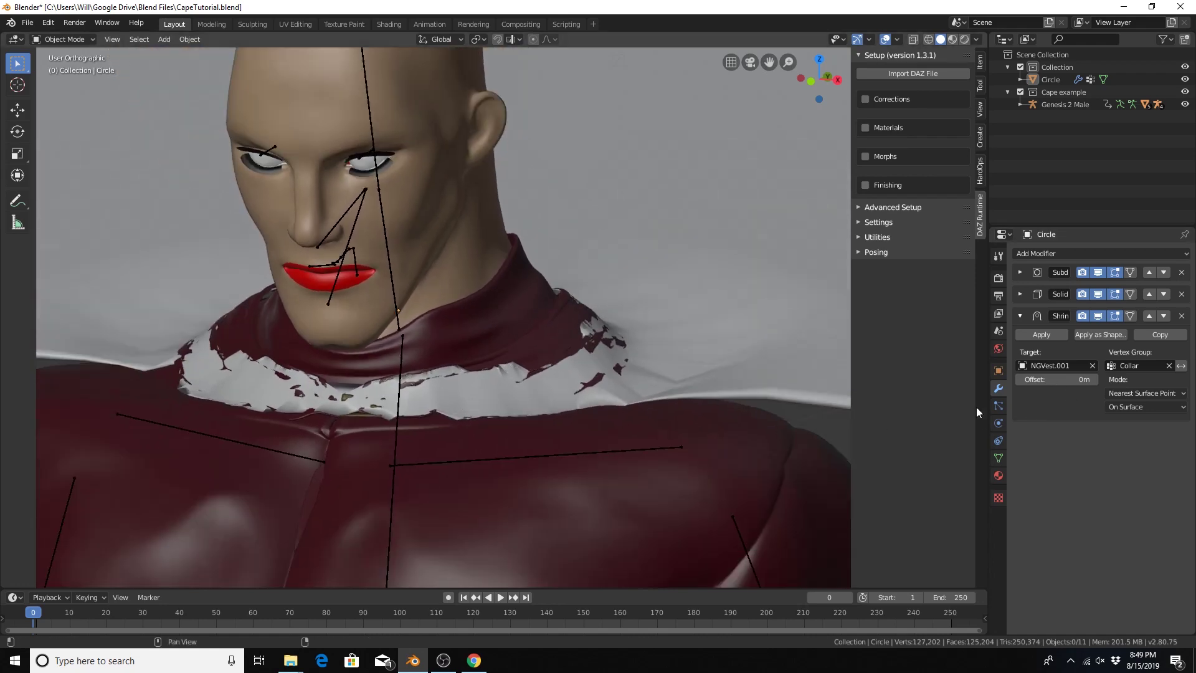
{"action": "left_click", "coordinate": [1093, 379]}
{"action": "middle_click_drag", "start_coordinate": [368, 366], "coordinate": [412, 387]}
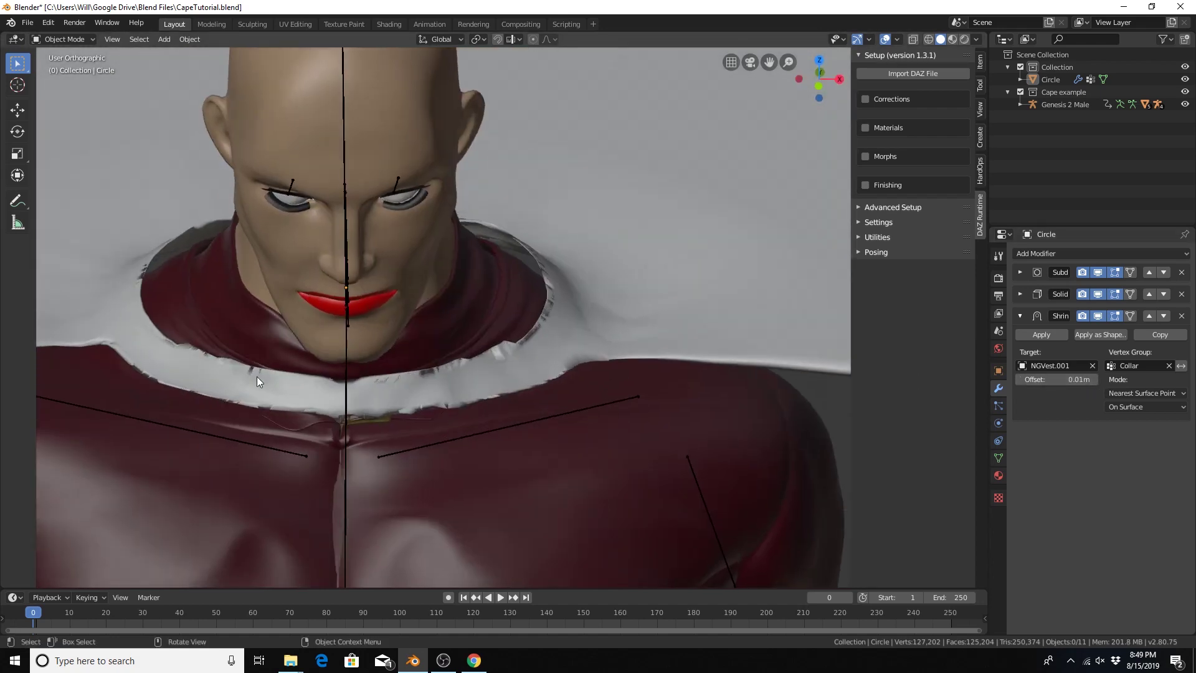
{"action": "middle_click_drag", "start_coordinate": [190, 361], "coordinate": [398, 375]}
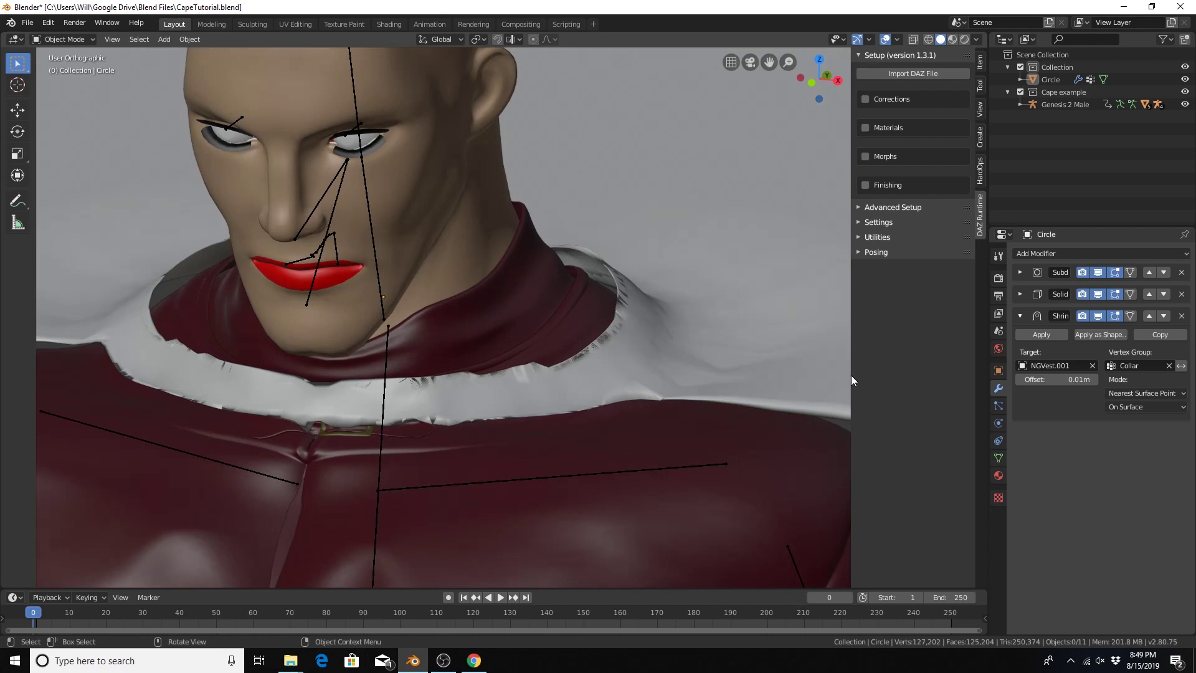
Reduce the Shrinkwrap offset to 0.005 m and finally to 0.002 m.
{"action": "left_click", "coordinate": [1069, 382]}
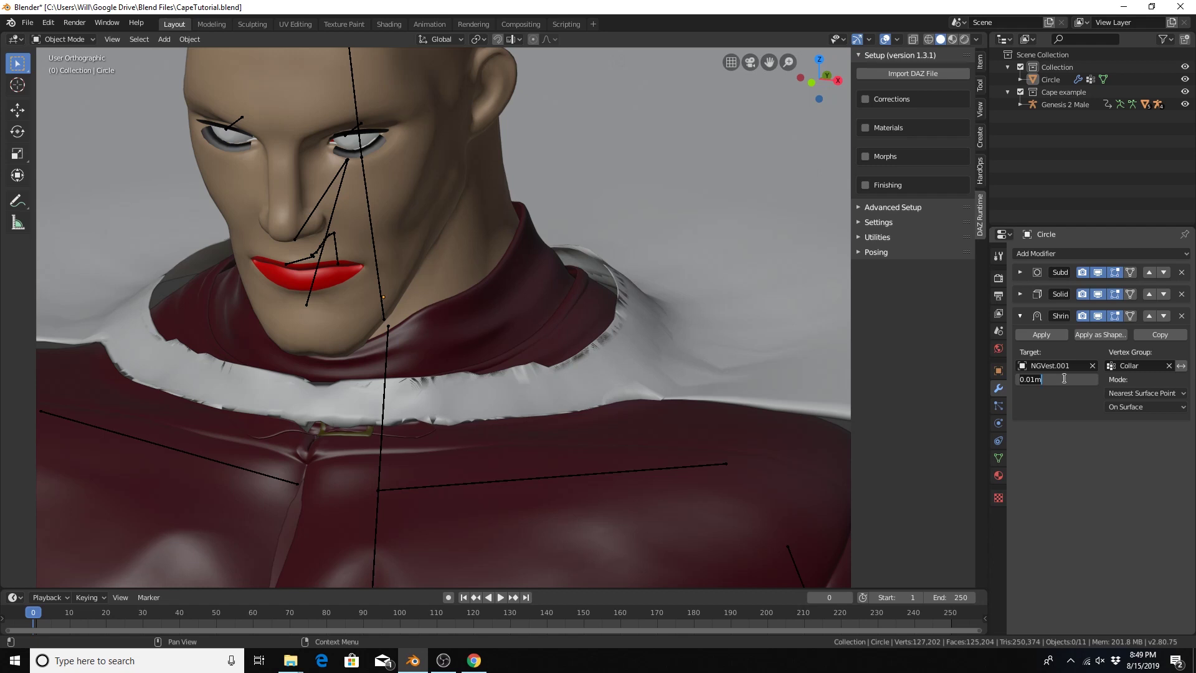
{"action": "type", "text": "0.005"}
{"action": "key", "text": "Return"}
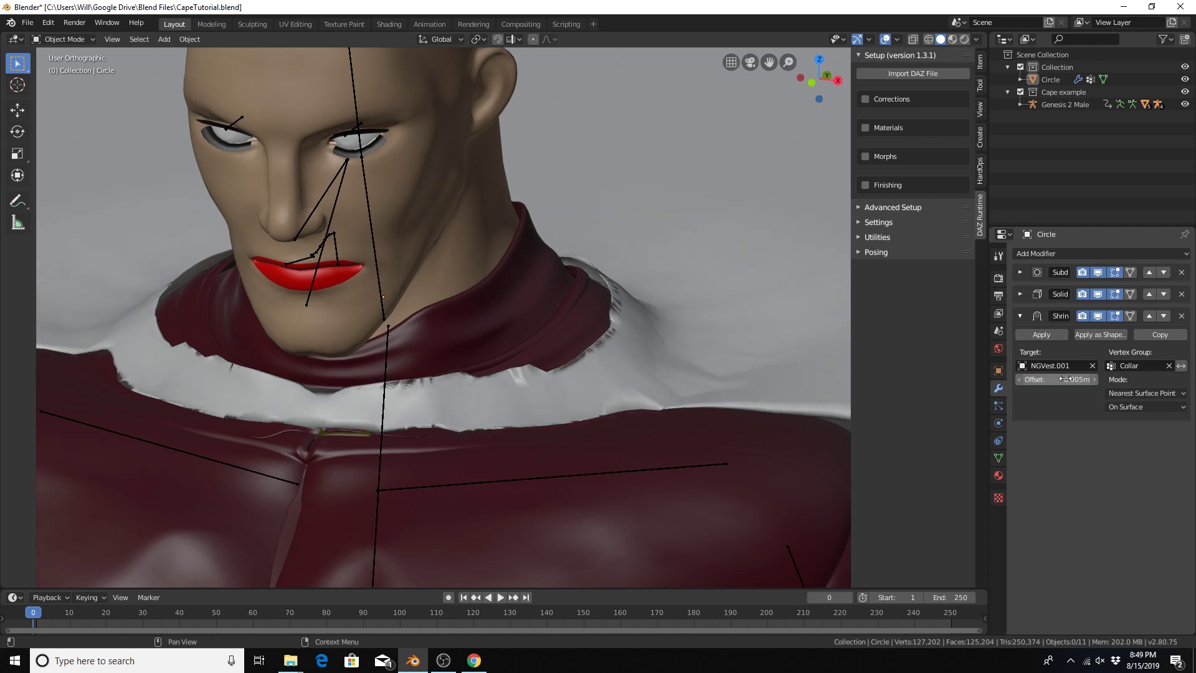
{"action": "left_click", "coordinate": [1065, 378]}
{"action": "type", "text": ".002"}
{"action": "key", "text": "Return"}
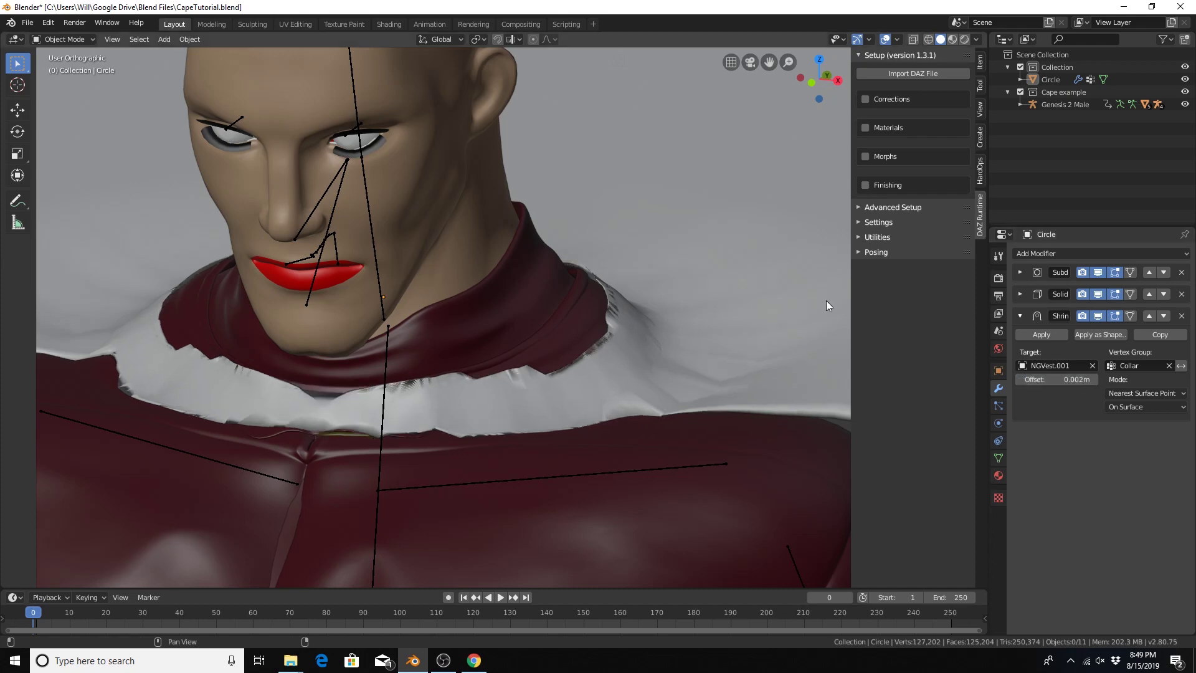
Select the cape and enable Cloth physics on it.
{"action": "mouse_move", "coordinate": [516, 367]}
{"action": "middle_mouse_down"}
{"action": "mouse_move", "coordinate": [409, 399]}
{"action": "mouse_move", "coordinate": [418, 367]}
{"action": "mouse_move", "coordinate": [529, 362]}
{"action": "middle_mouse_up"}
{"action": "scroll", "coordinate": [529, 362], "scroll_direction": "down", "scroll_amount": 2}
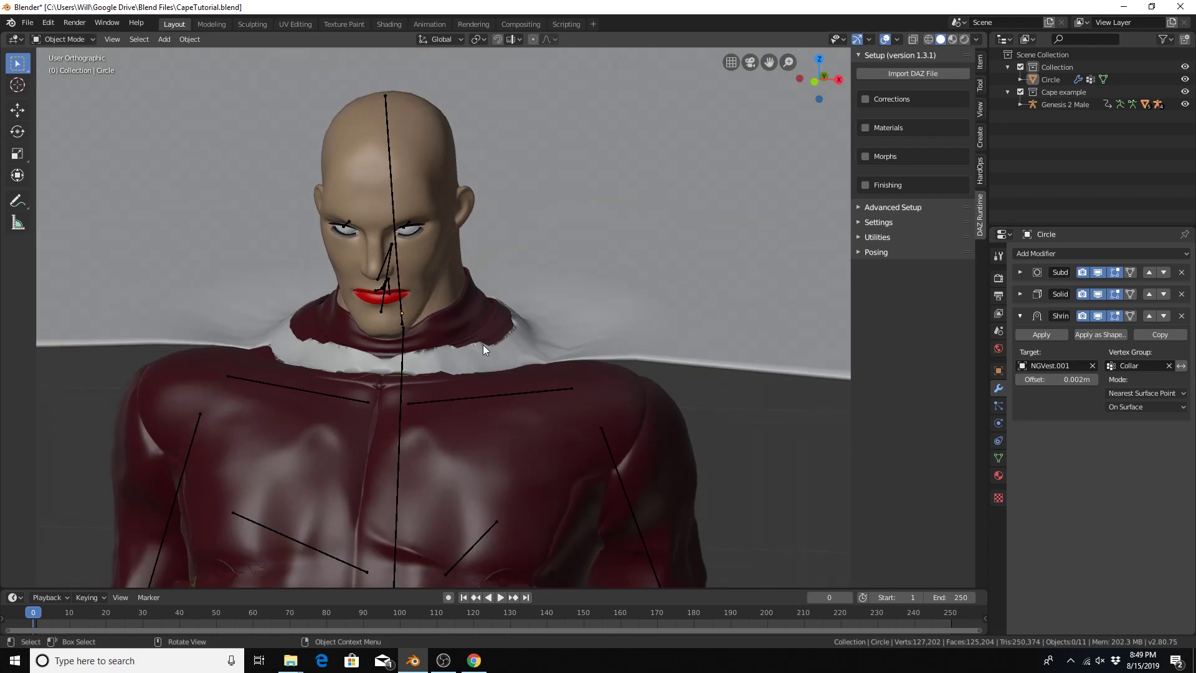
{"action": "middle_click_drag", "start_coordinate": [529, 278], "coordinate": [473, 282]}
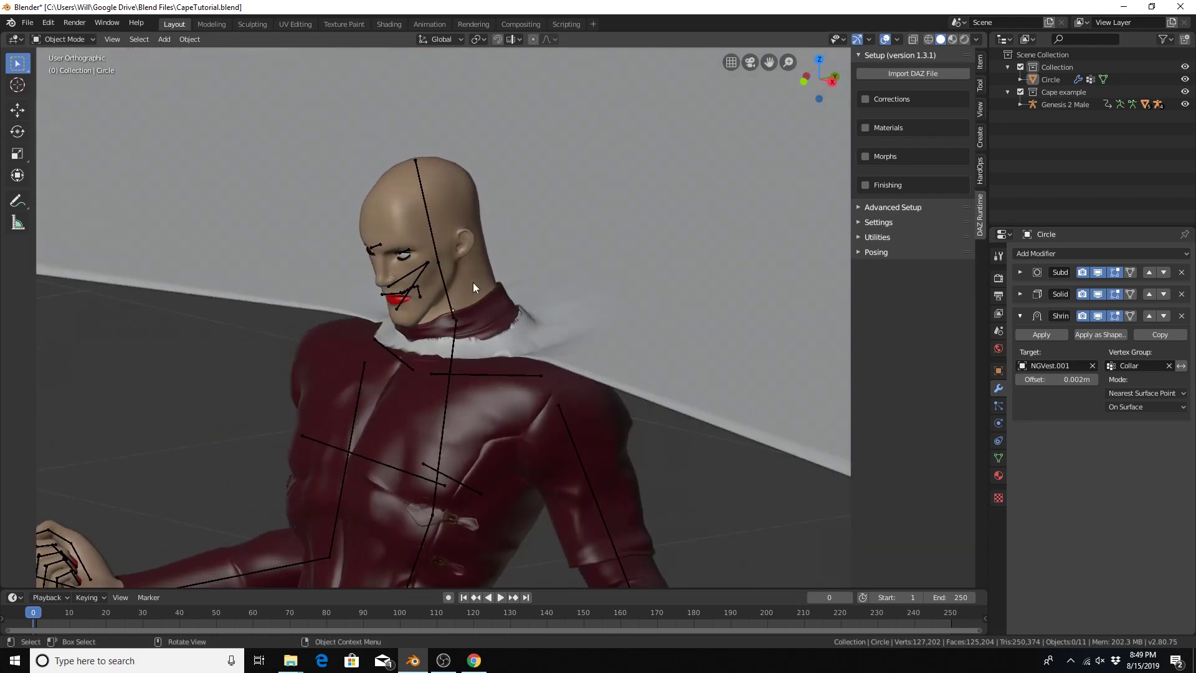
{"action": "scroll", "coordinate": [473, 283], "scroll_direction": "down", "scroll_amount": 4}
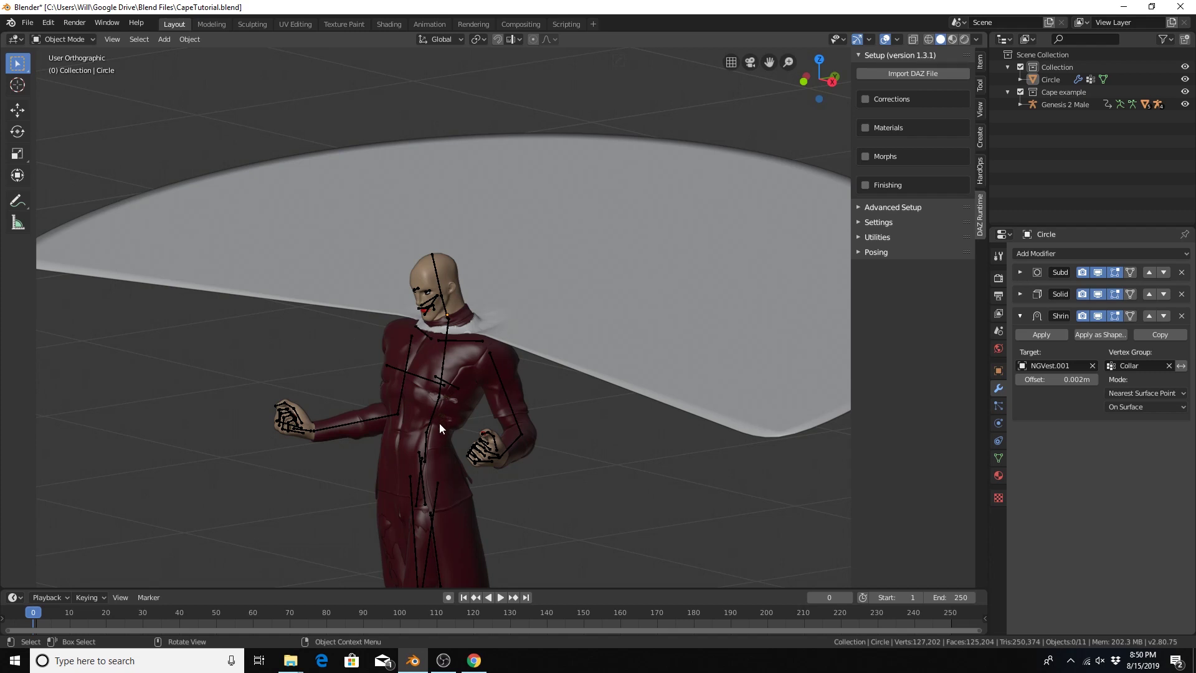
{"action": "left_click", "coordinate": [642, 239]}
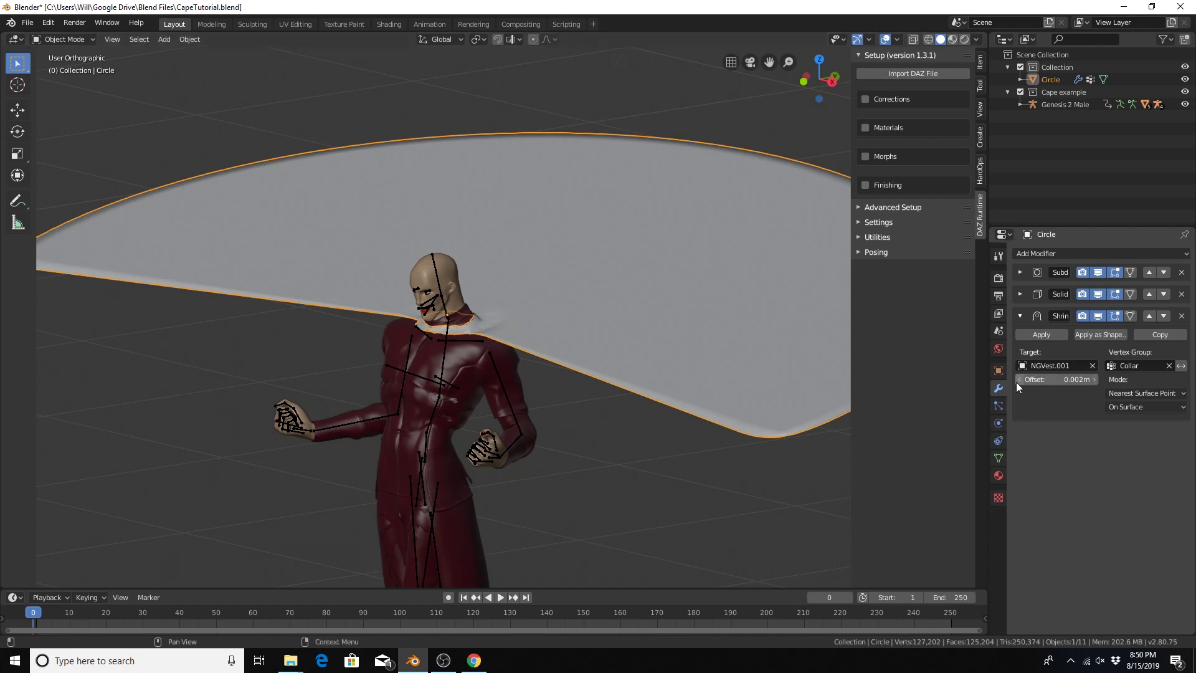
{"action": "left_click", "coordinate": [1000, 422]}
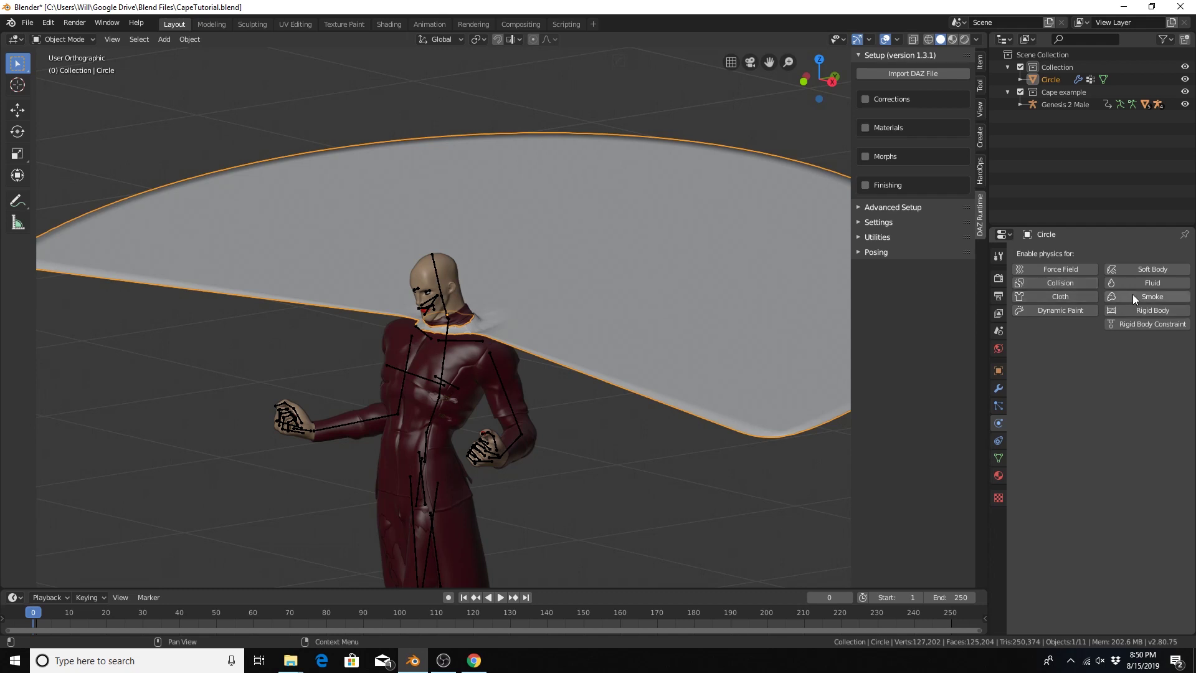
{"action": "left_click", "coordinate": [1070, 296]}
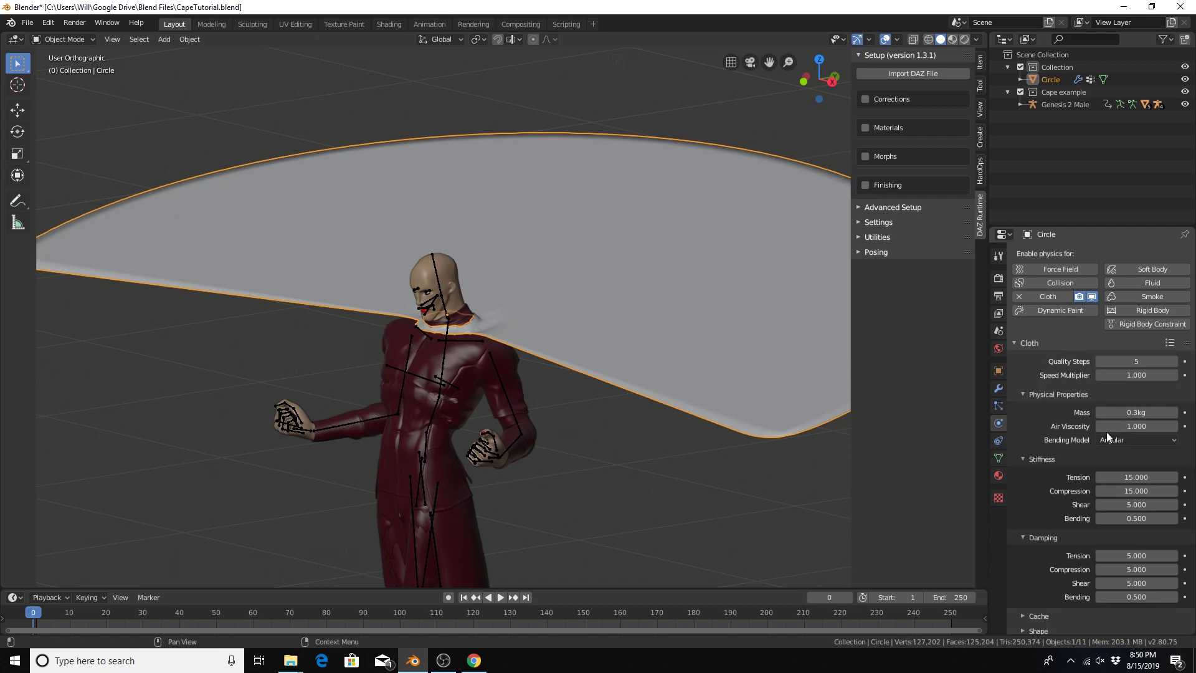
Set the cloth's quality steps to 2 and its mass to 4 kg.
{"action": "left_click", "coordinate": [1146, 362]}
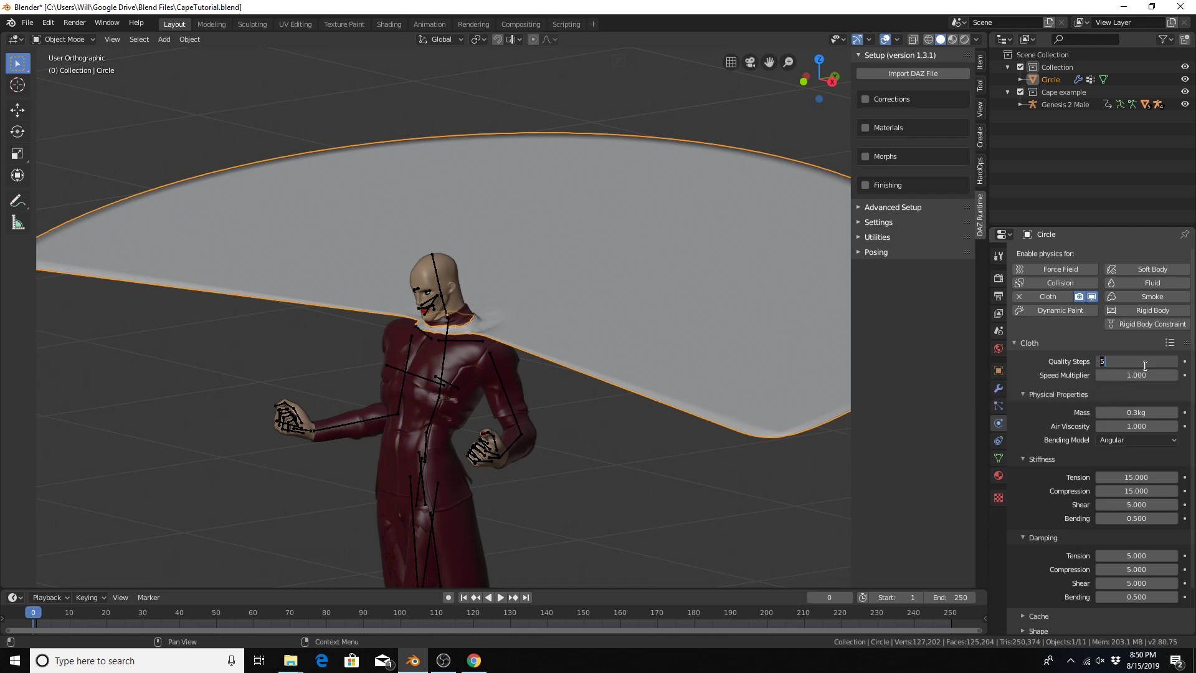
{"action": "type", "text": "2"}
{"action": "key", "text": "Return"}
{"action": "left_click", "coordinate": [1138, 412]}
{"action": "type", "text": "4"}
{"action": "key", "text": "Return"}
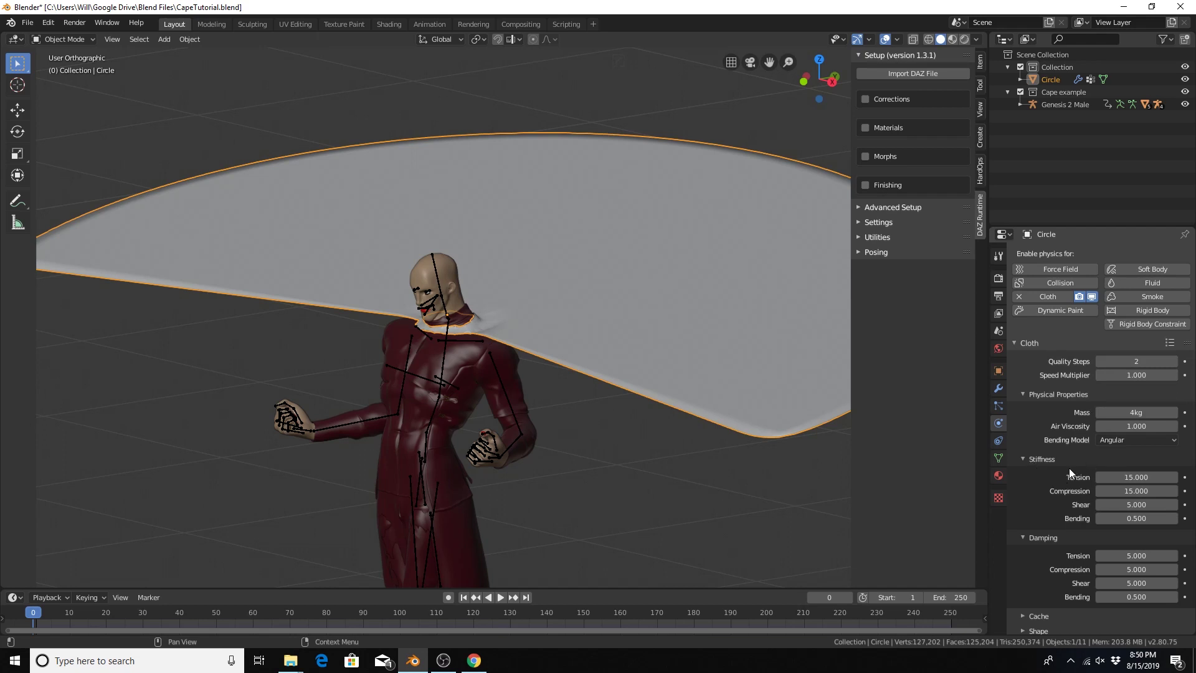
Set the cloth's shear stiffness to 15 and its bending stiffness to 5.
{"action": "scroll", "coordinate": [1069, 468], "scroll_direction": "down", "scroll_amount": 2}
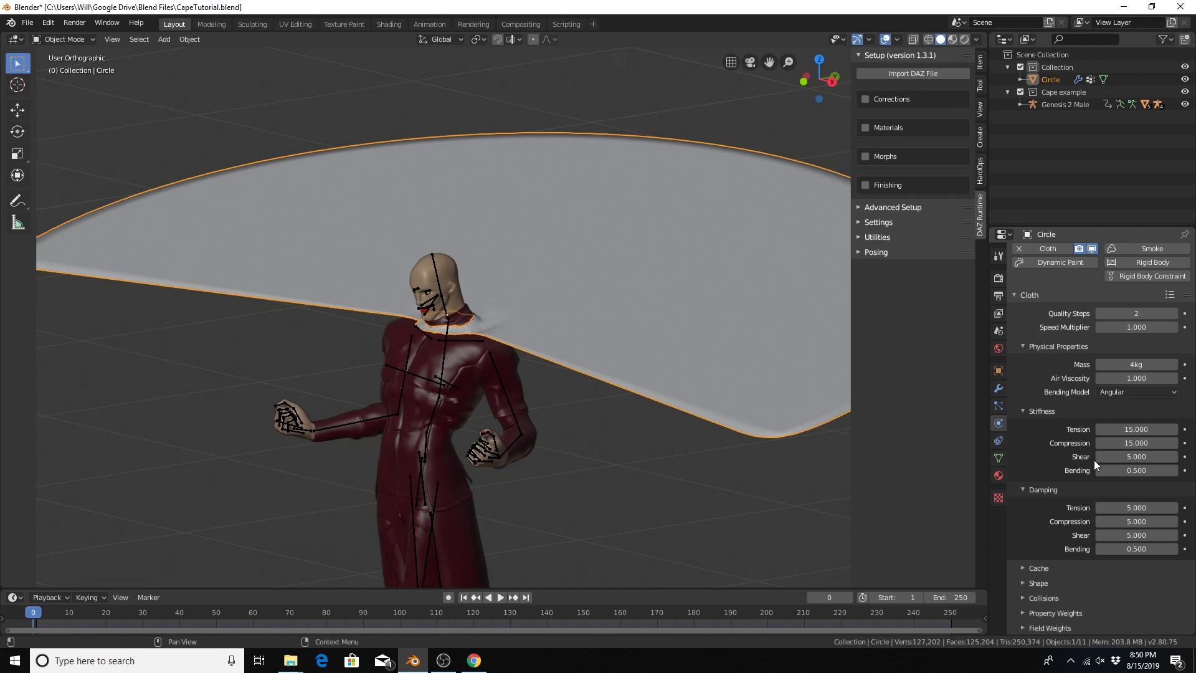
{"action": "left_click", "coordinate": [1115, 456]}
{"action": "type", "text": "5.0"}
{"action": "key", "text": "Return"}
{"action": "left_click", "coordinate": [1126, 470]}
{"action": "type", "text": "0.5"}
{"action": "key", "text": "BackSpace"}
{"action": "key", "text": "BackSpace"}
{"action": "key", "text": "BackSpace"}
{"action": "type", "text": "5"}
{"action": "key", "text": "Return"}
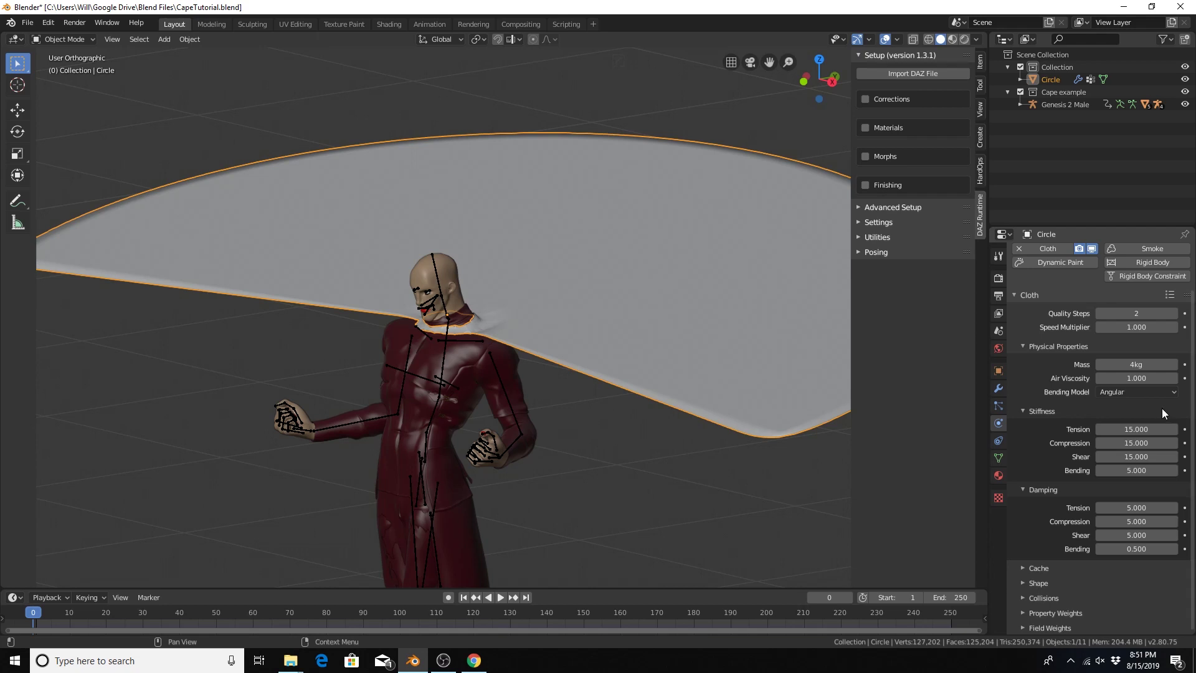
Collapse the Stiffness settings and assign Collar as the cloth's pin group in the Shape settings.
{"action": "left_click", "coordinate": [1026, 411]}
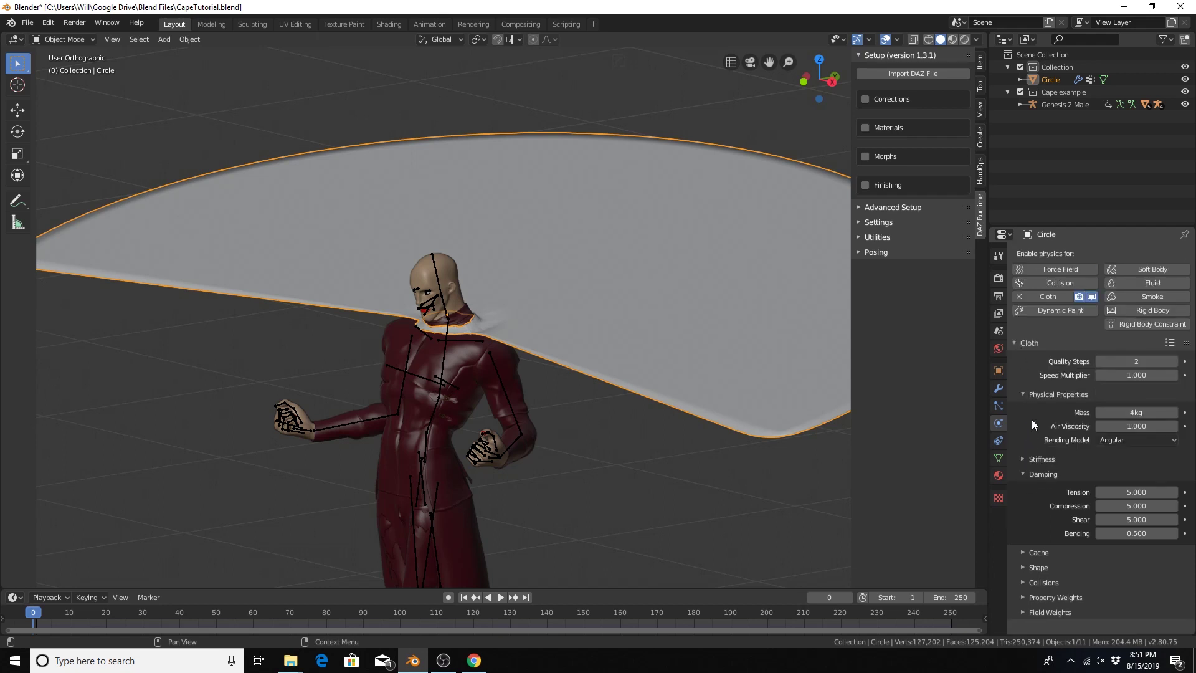
{"action": "left_click", "coordinate": [1022, 566]}
{"action": "scroll", "coordinate": [1034, 542], "scroll_direction": "down", "scroll_amount": 3}
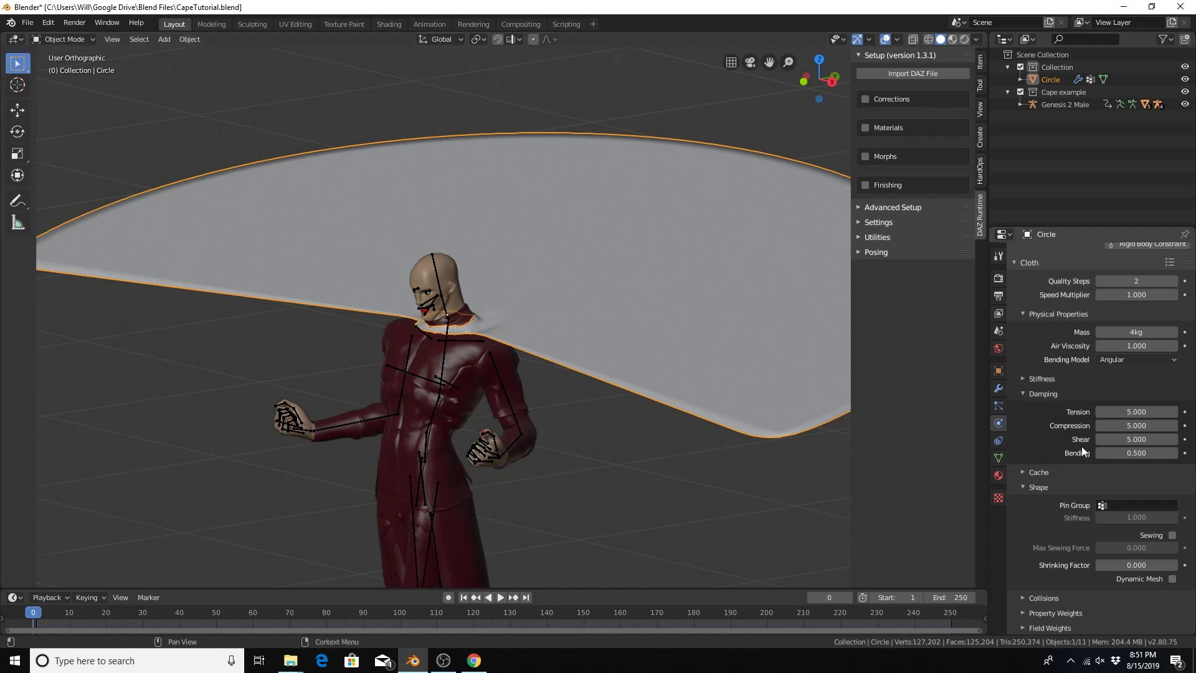
{"action": "left_click", "coordinate": [1126, 502]}
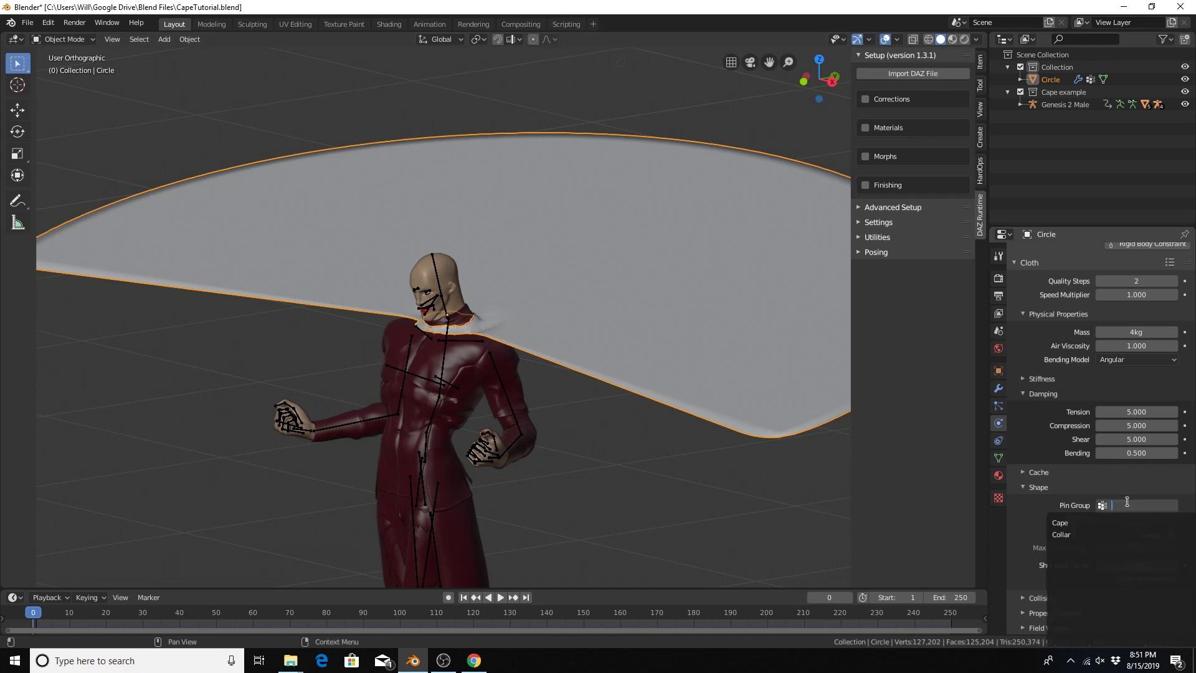
{"action": "left_click", "coordinate": [1078, 533]}
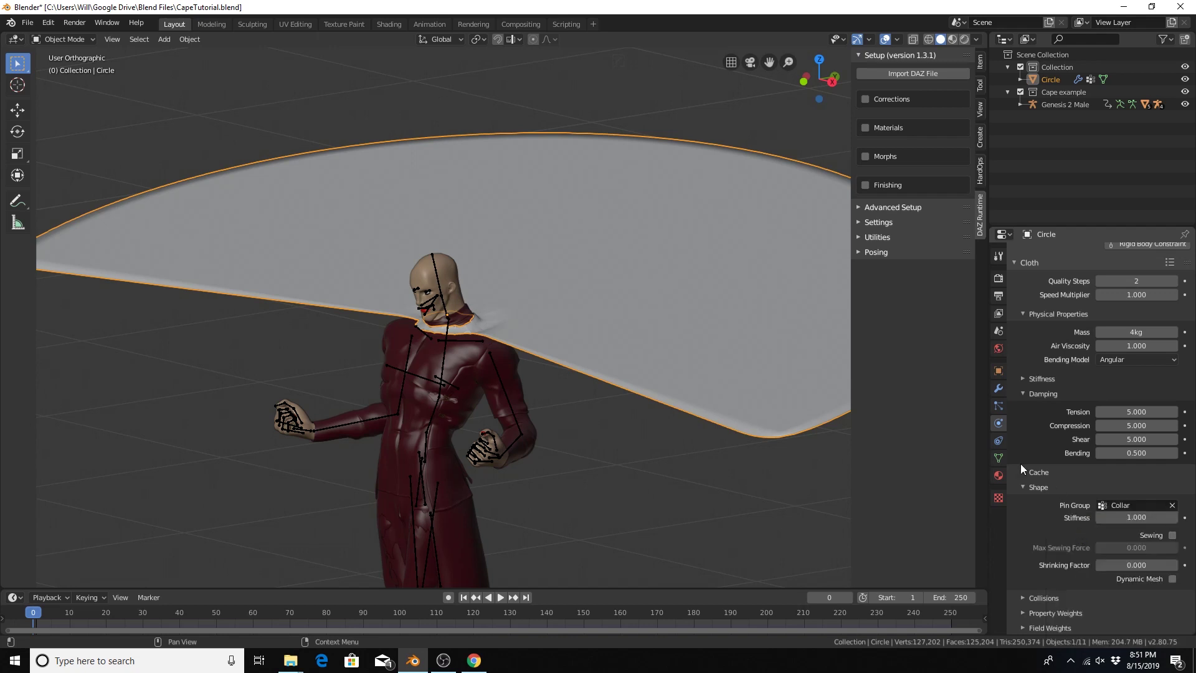
Expand the cloth's Collisions settings and enable Self Collisions.
{"action": "scroll", "coordinate": [607, 305], "scroll_direction": "up", "scroll_amount": 1}
{"action": "scroll", "coordinate": [475, 322], "scroll_direction": "down", "scroll_amount": 5}
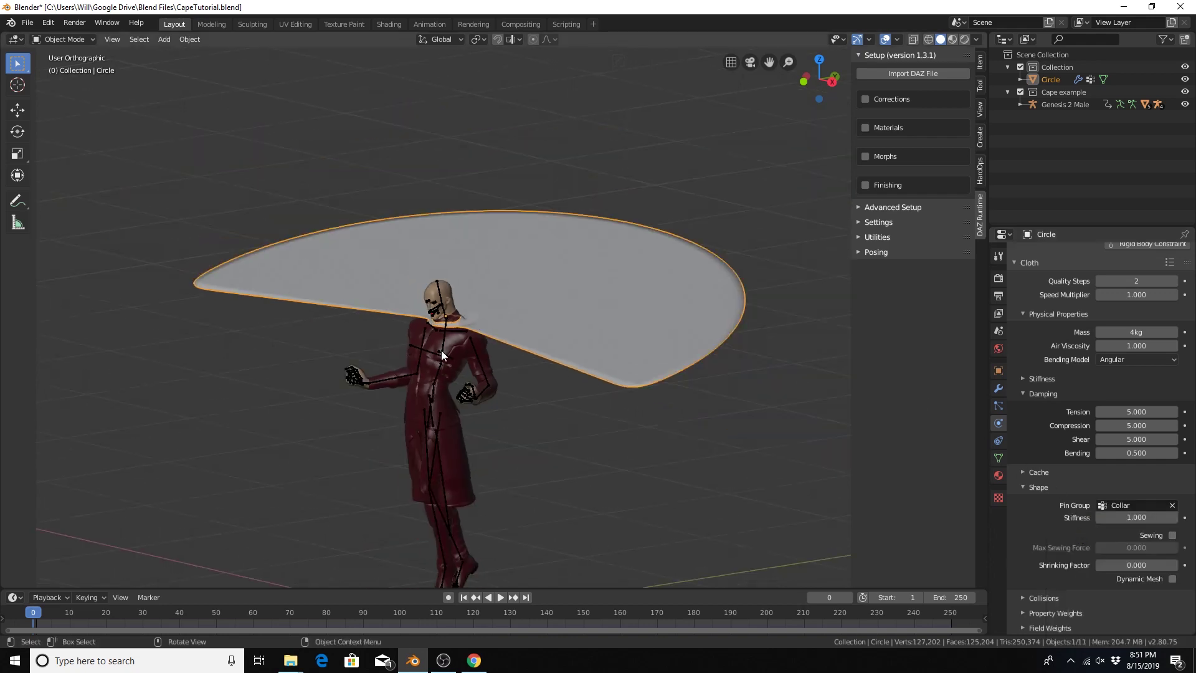
{"action": "scroll", "coordinate": [590, 316], "scroll_direction": "down", "scroll_amount": 2}
{"action": "scroll", "coordinate": [588, 317], "scroll_direction": "up", "scroll_amount": 5}
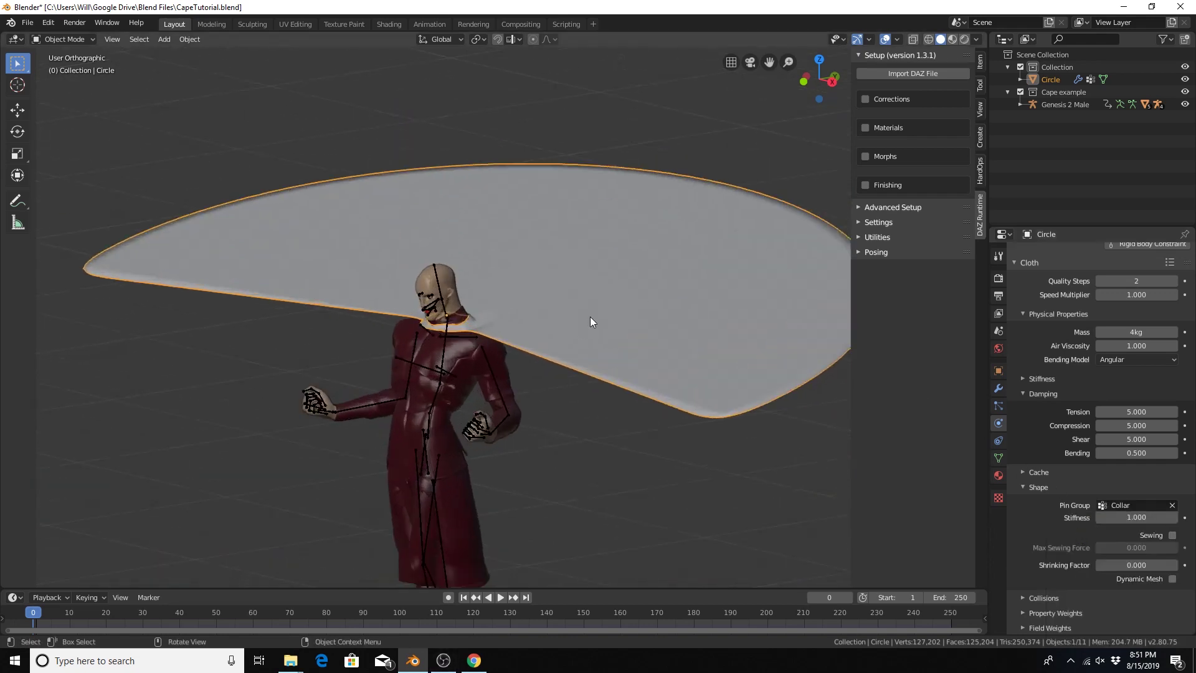
{"action": "scroll", "coordinate": [522, 309], "scroll_direction": "up", "scroll_amount": 3}
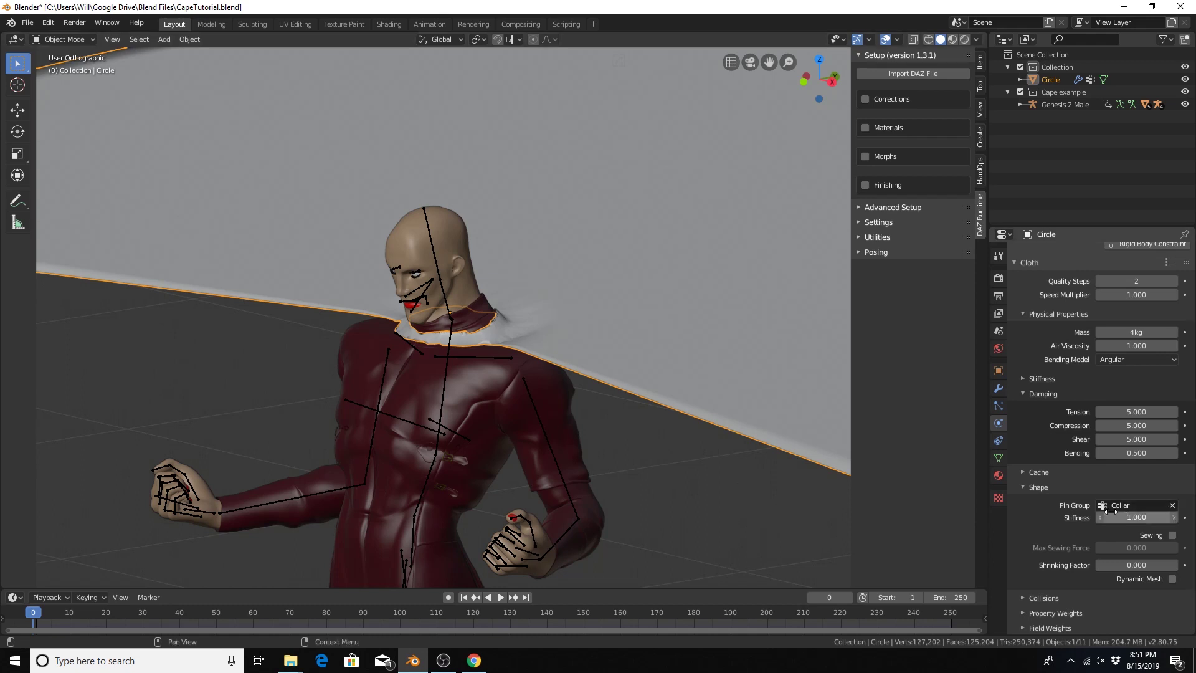
{"action": "left_click", "coordinate": [1023, 598]}
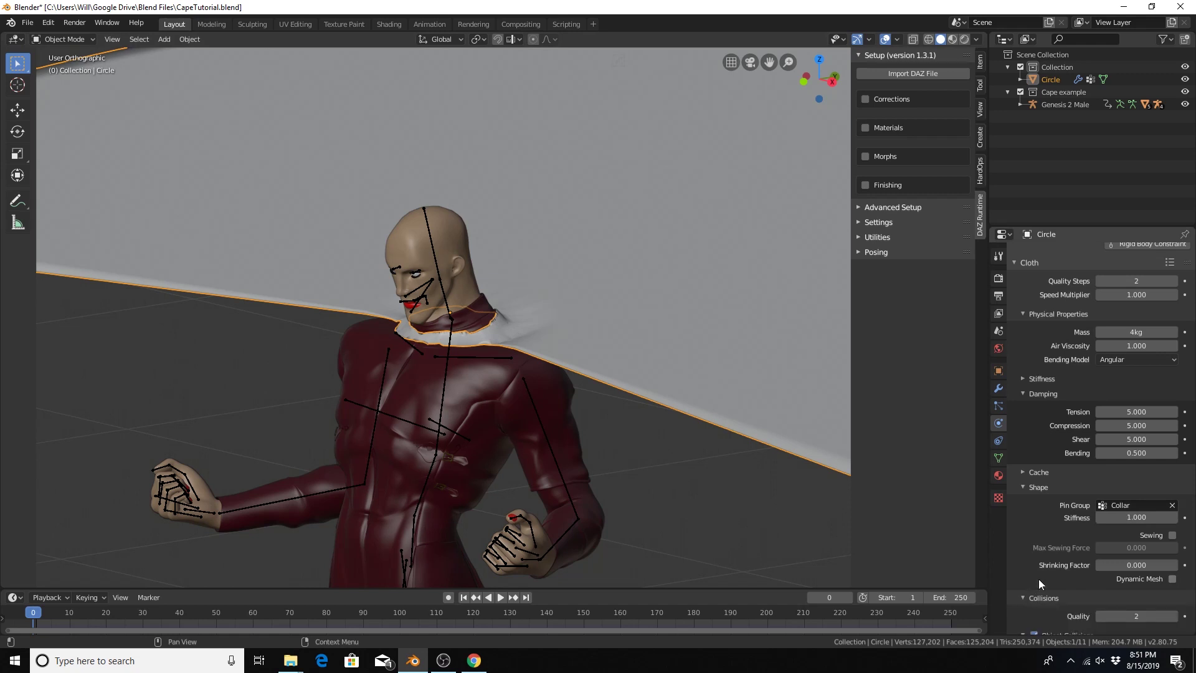
{"action": "scroll", "coordinate": [1084, 554], "scroll_direction": "down", "scroll_amount": 4}
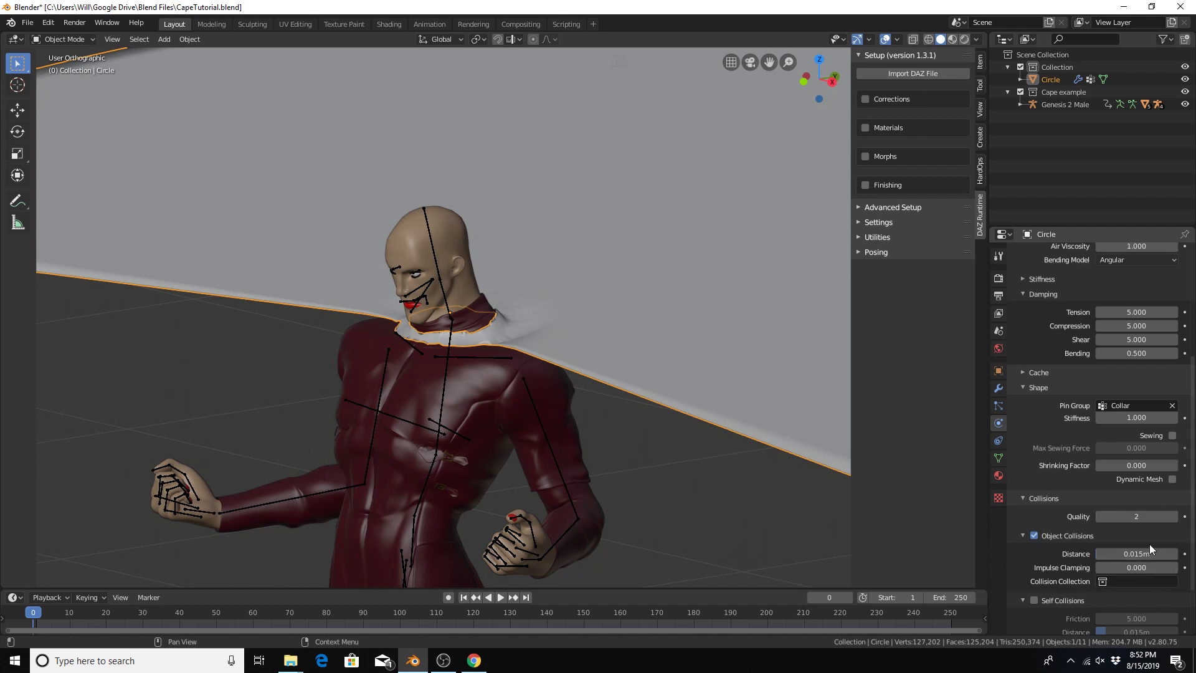
{"action": "scroll", "coordinate": [1121, 570], "scroll_direction": "down", "scroll_amount": 3}
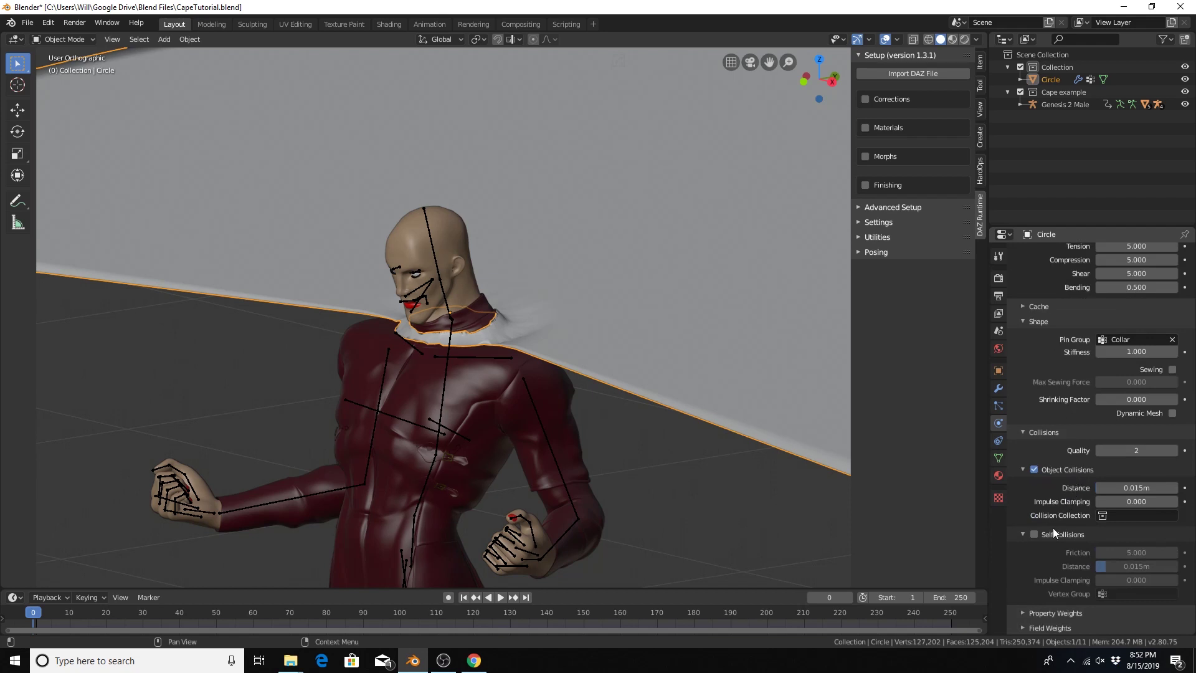
{"action": "left_click", "coordinate": [1033, 534]}
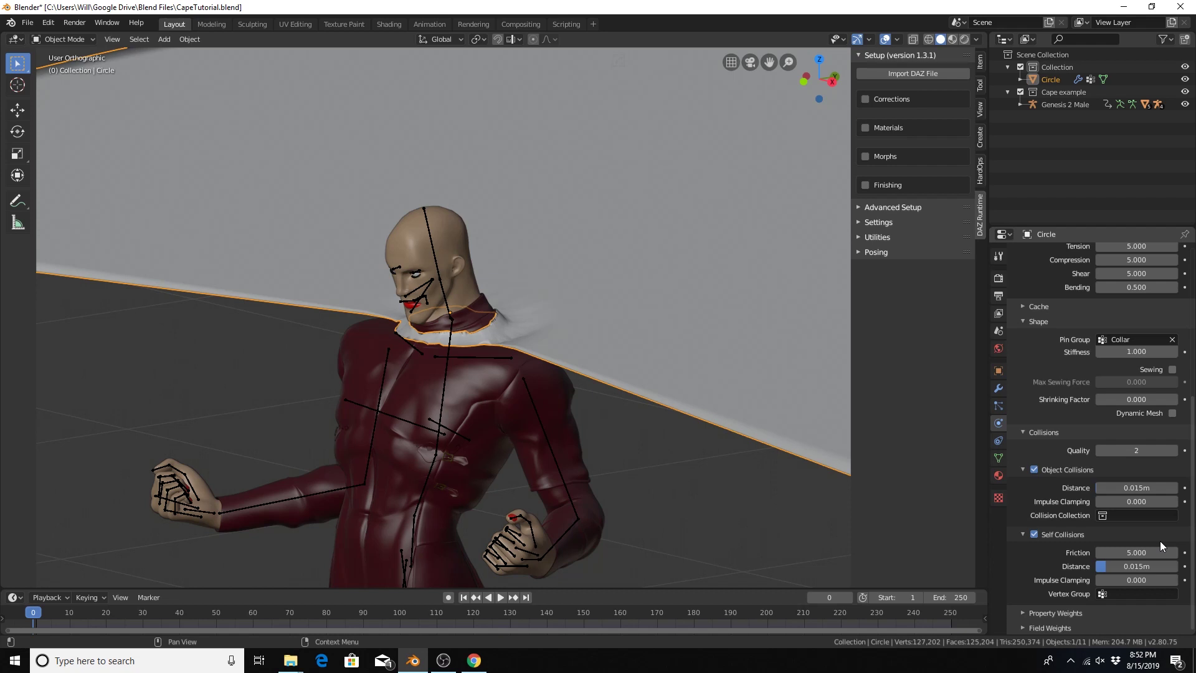
Expand the cloth's Cache settings to check the simulation's start and end frames.
{"action": "scroll", "coordinate": [1130, 345], "scroll_direction": "up", "scroll_amount": 3}
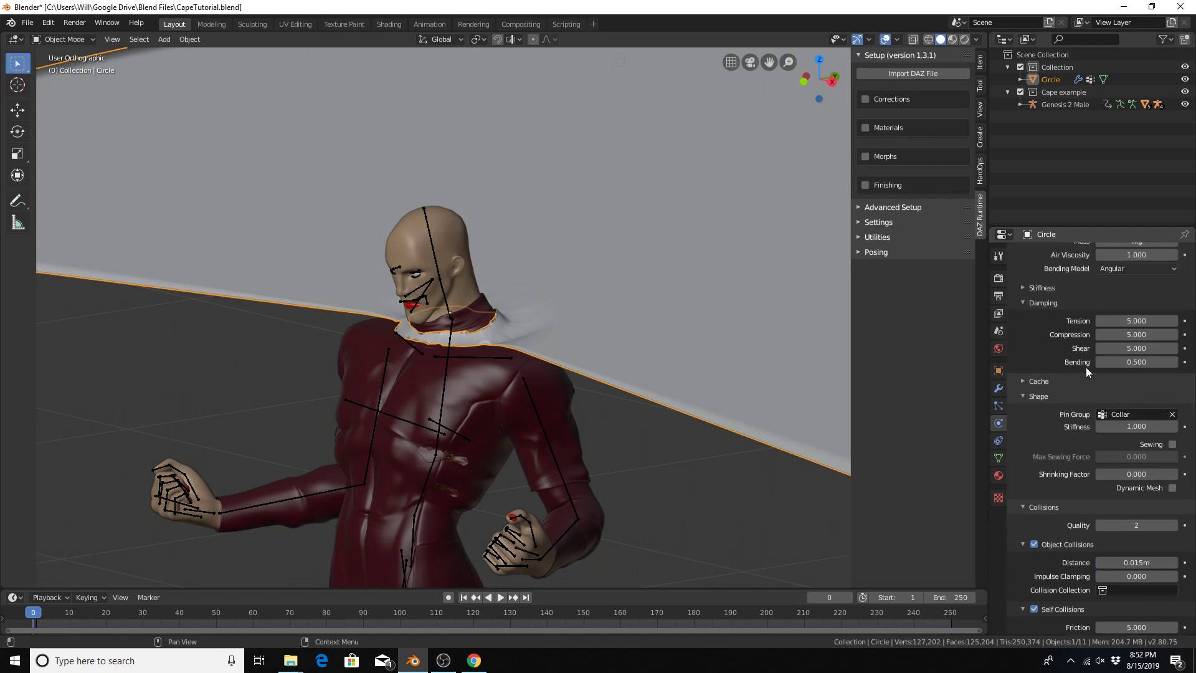
{"action": "left_click", "coordinate": [1025, 380]}
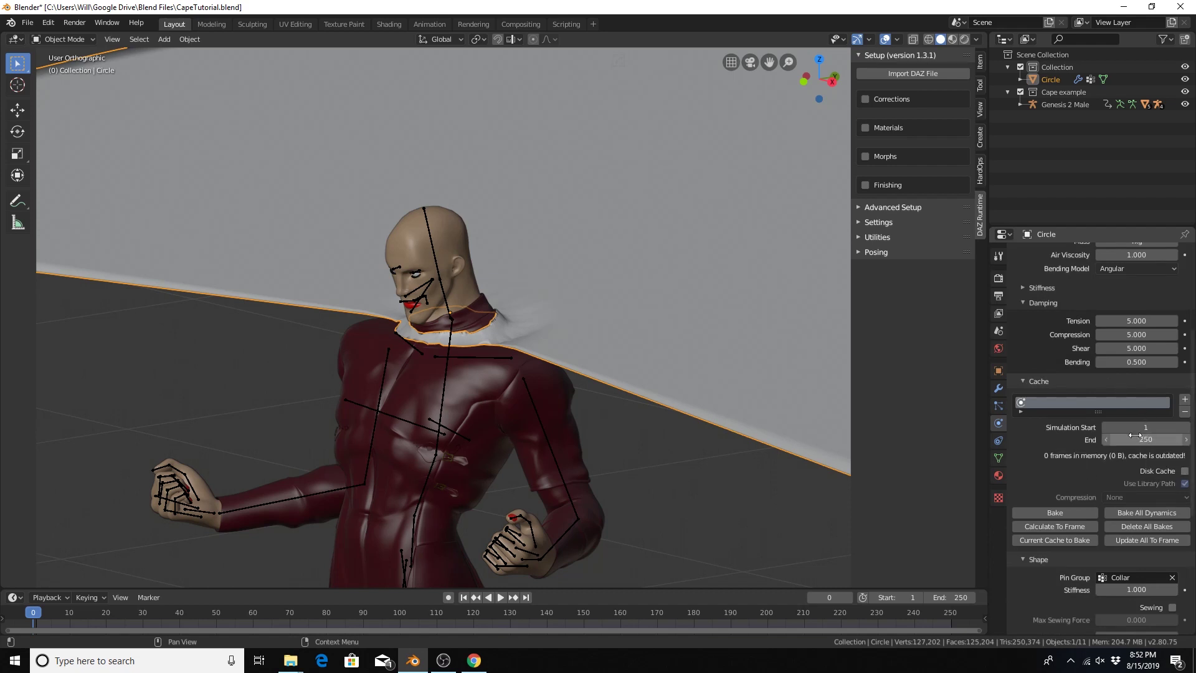
{"action": "scroll", "coordinate": [642, 378], "scroll_direction": "down", "scroll_amount": 3}
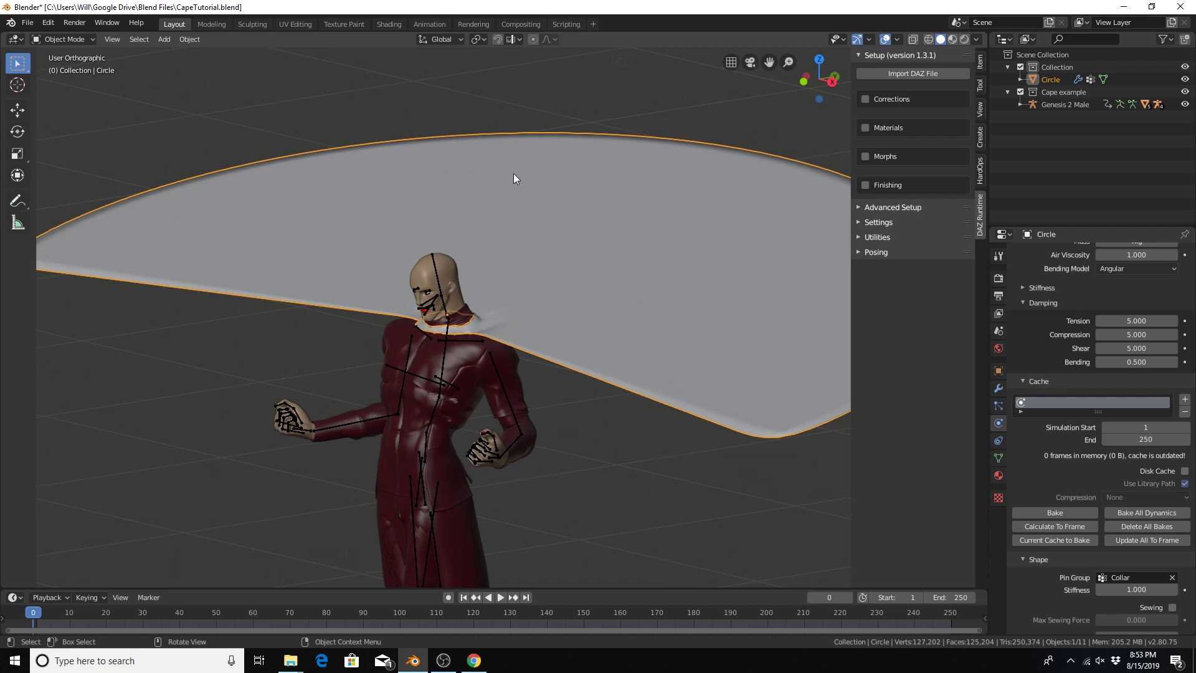
{"action": "scroll", "coordinate": [514, 174], "scroll_direction": "down", "scroll_amount": 3}
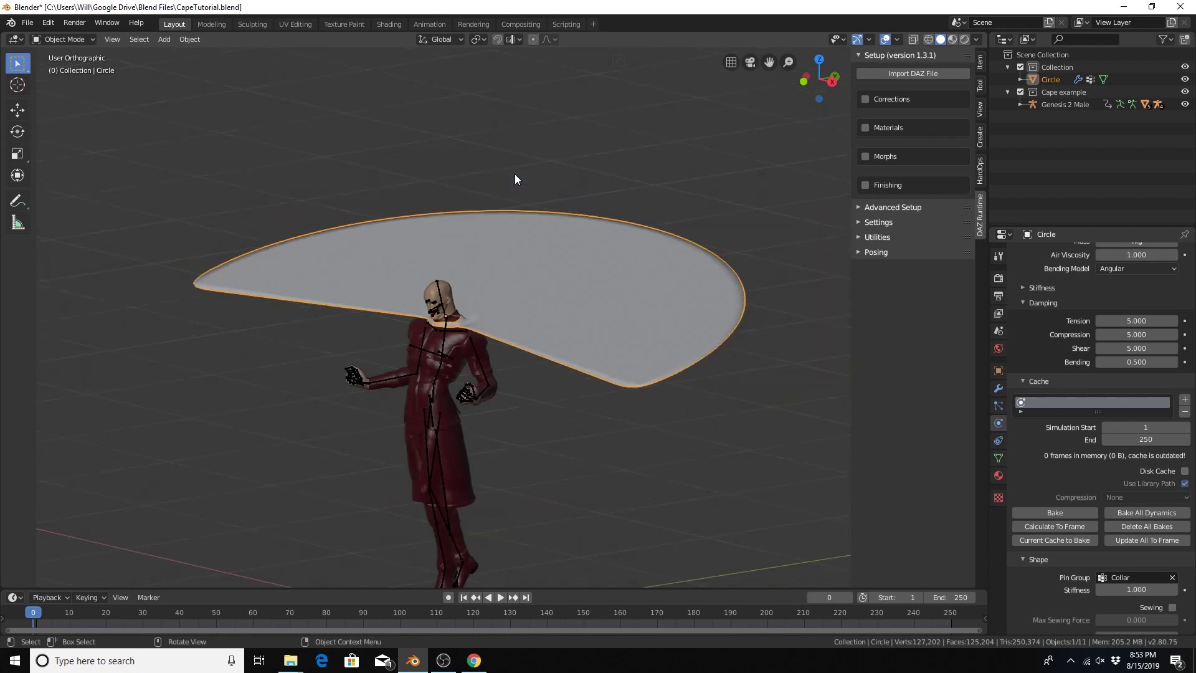
{"action": "middle_click_drag", "start_coordinate": [515, 194], "coordinate": [455, 183]}
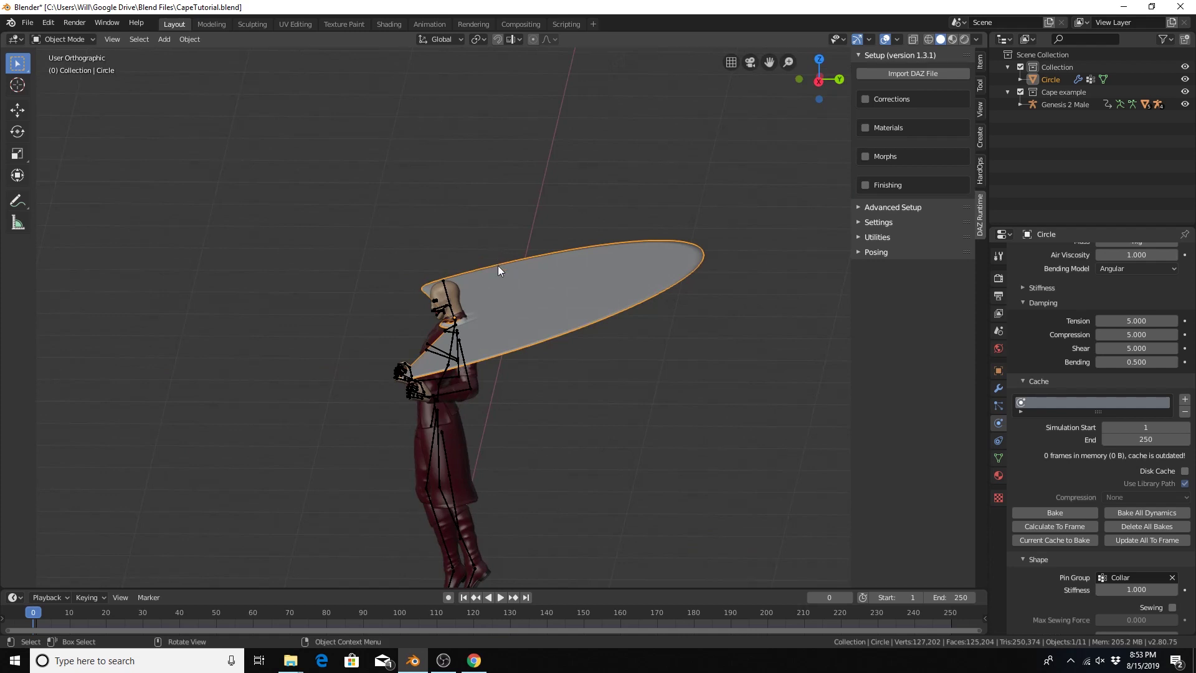
{"action": "middle_click_drag", "start_coordinate": [500, 278], "coordinate": [537, 316]}
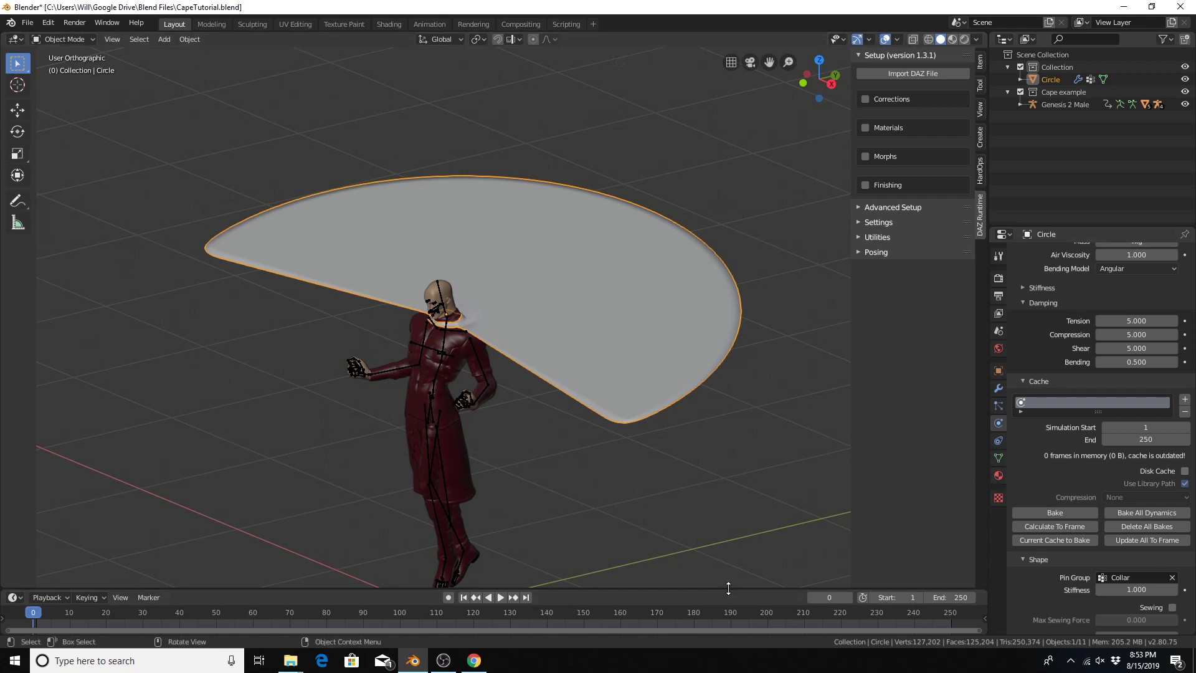
Enlarge the timeline area beneath the 3D viewport and switch it to the Shader Editor.
{"action": "left_click_drag", "start_coordinate": [727, 586], "coordinate": [715, 389]}
{"action": "left_click", "coordinate": [13, 398]}
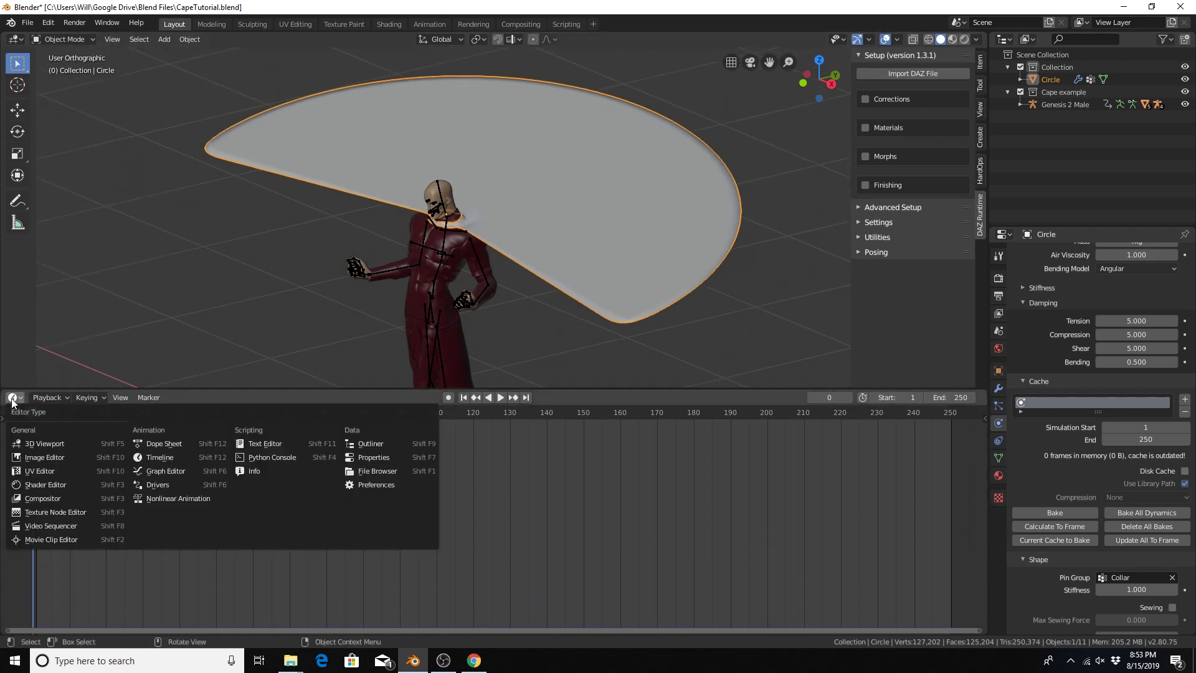
{"action": "left_click", "coordinate": [64, 485]}
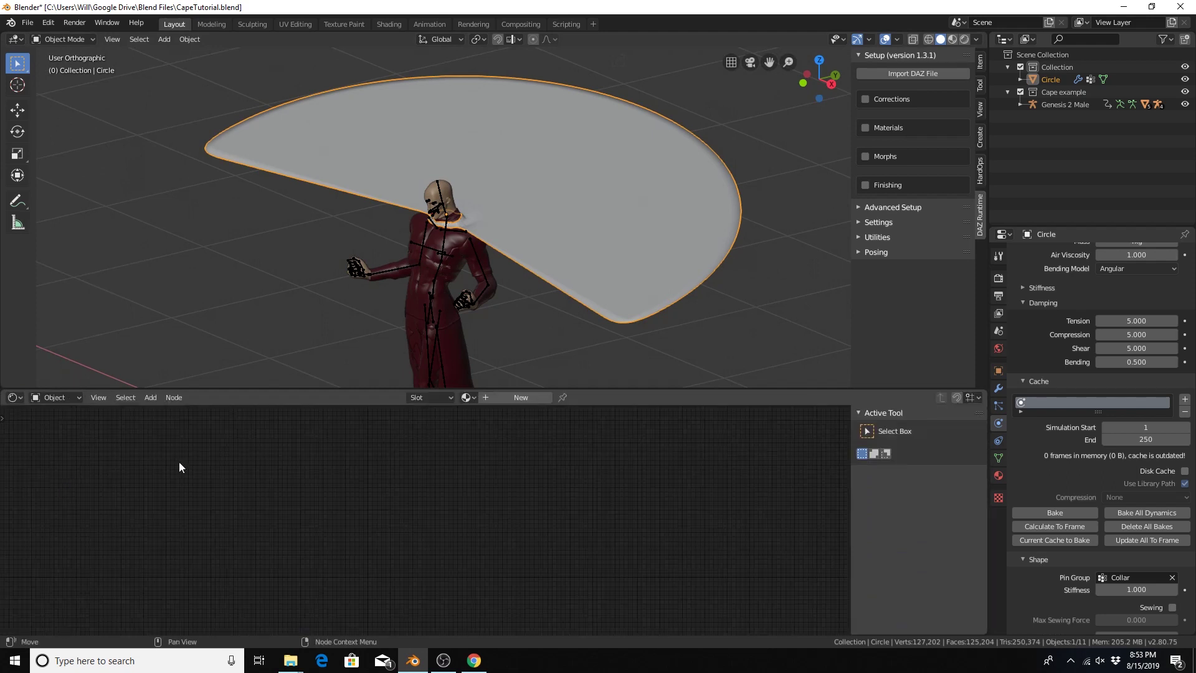
Create a new material for the cape and name it Cape.
{"action": "left_click", "coordinate": [998, 475]}
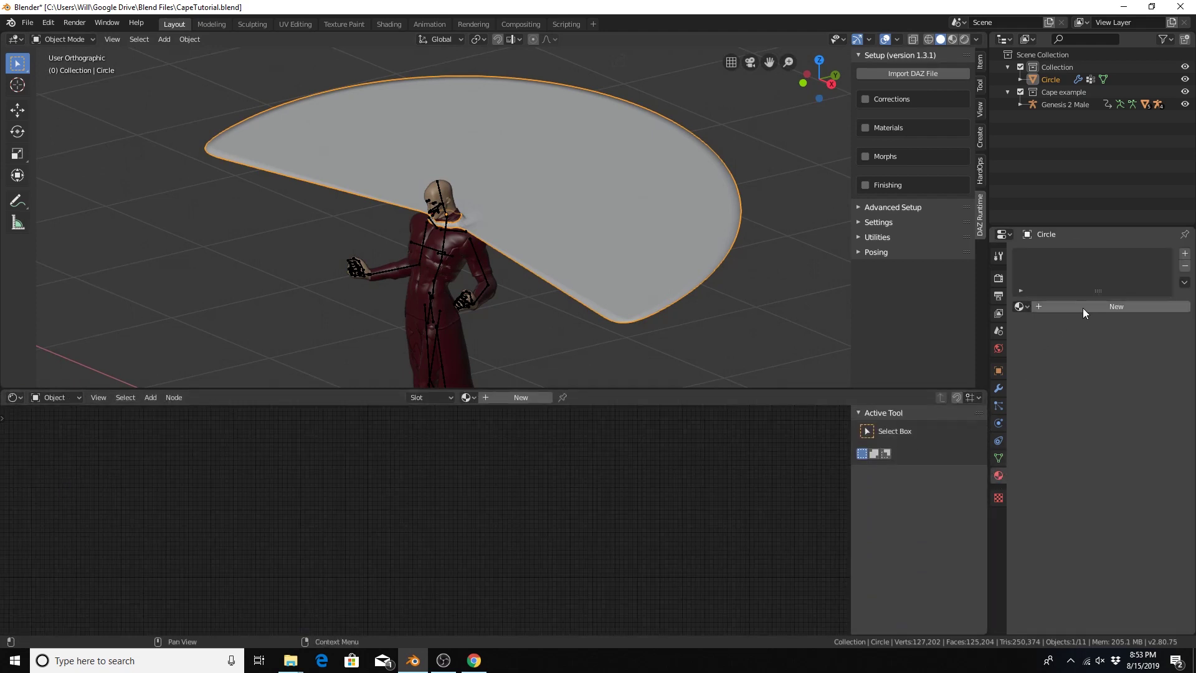
{"action": "left_click", "coordinate": [1084, 309]}
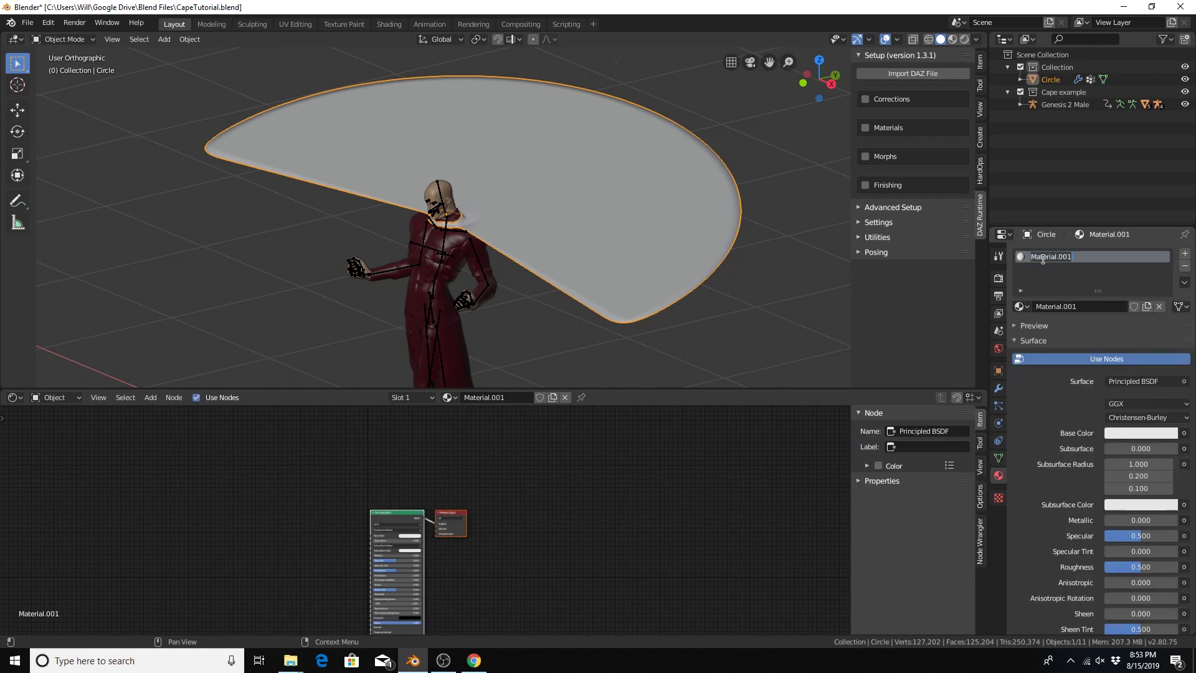
{"action": "type", "text": "Cape"}
{"action": "key", "text": "Return"}
{"action": "scroll", "coordinate": [349, 525], "scroll_direction": "up", "scroll_amount": 4}
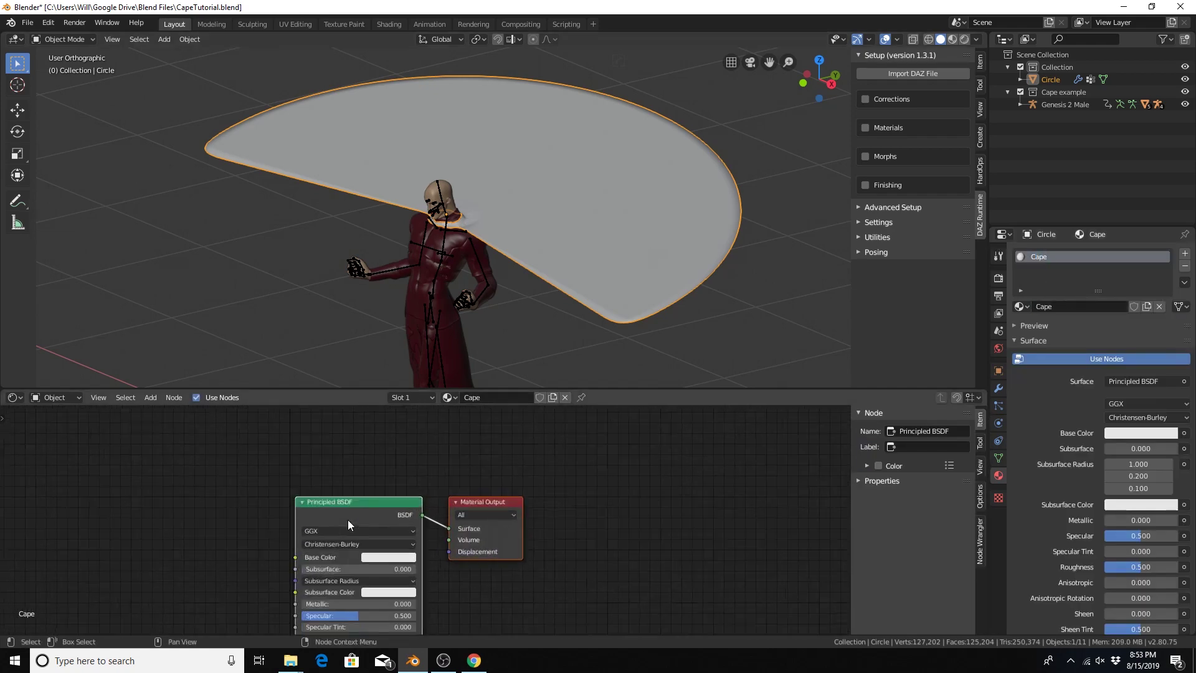
{"action": "scroll", "coordinate": [349, 525], "scroll_direction": "up", "scroll_amount": 2}
{"action": "middle_click_drag", "start_coordinate": [349, 525], "coordinate": [506, 484]}
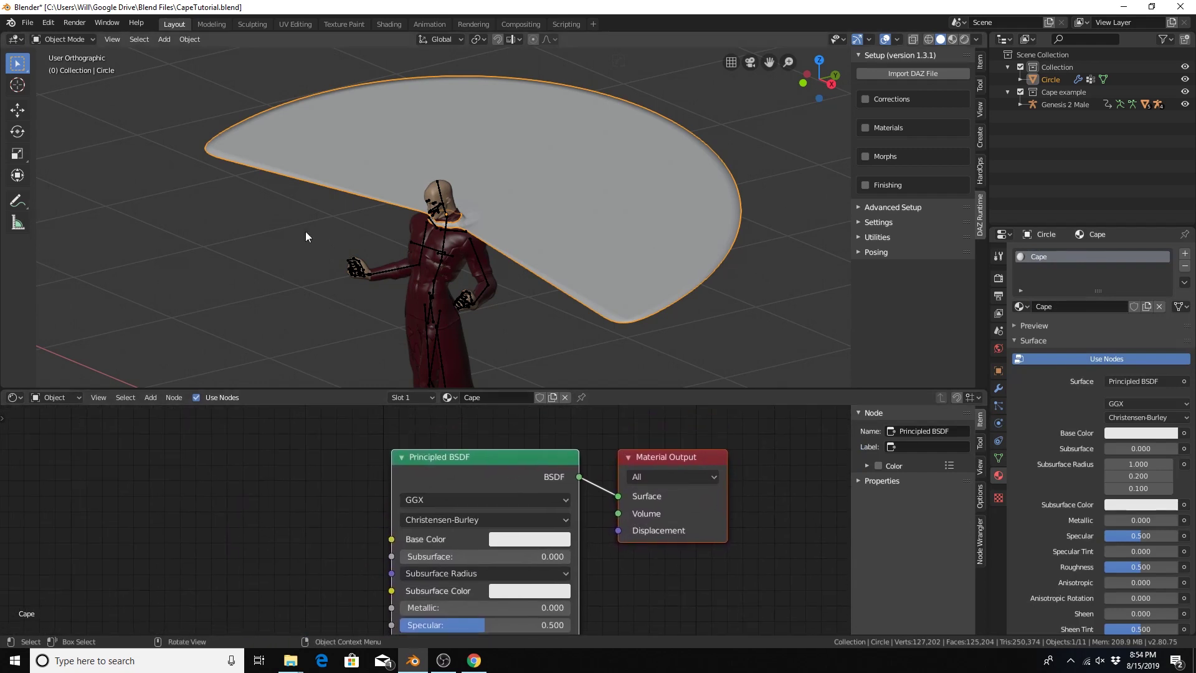
Search the add-ons in the preferences for "node" to check that Node Wrangler is enabled.
{"action": "left_click", "coordinate": [48, 23]}
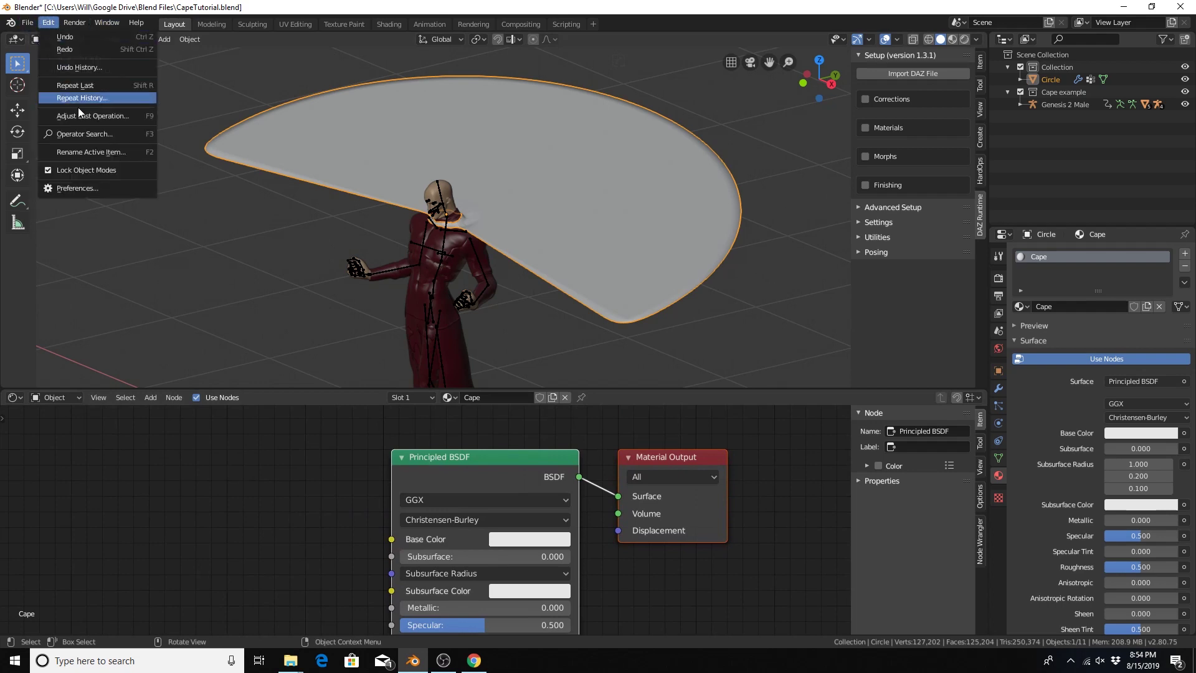
{"action": "left_click", "coordinate": [80, 188]}
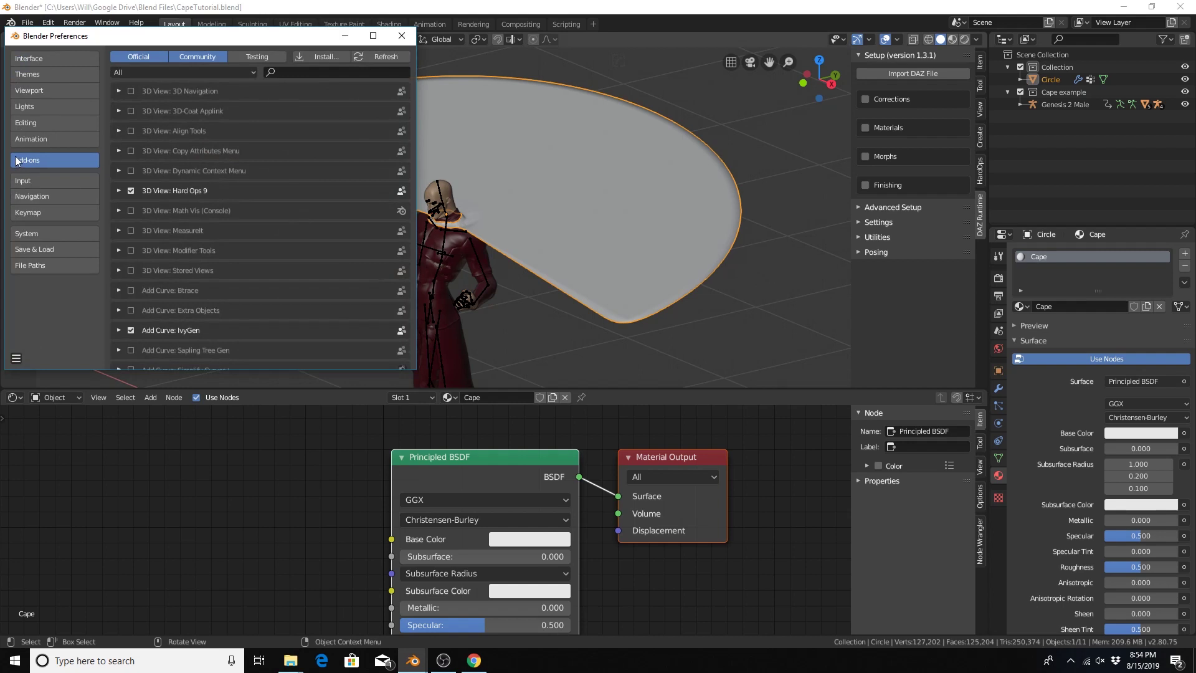
{"action": "left_click", "coordinate": [297, 75]}
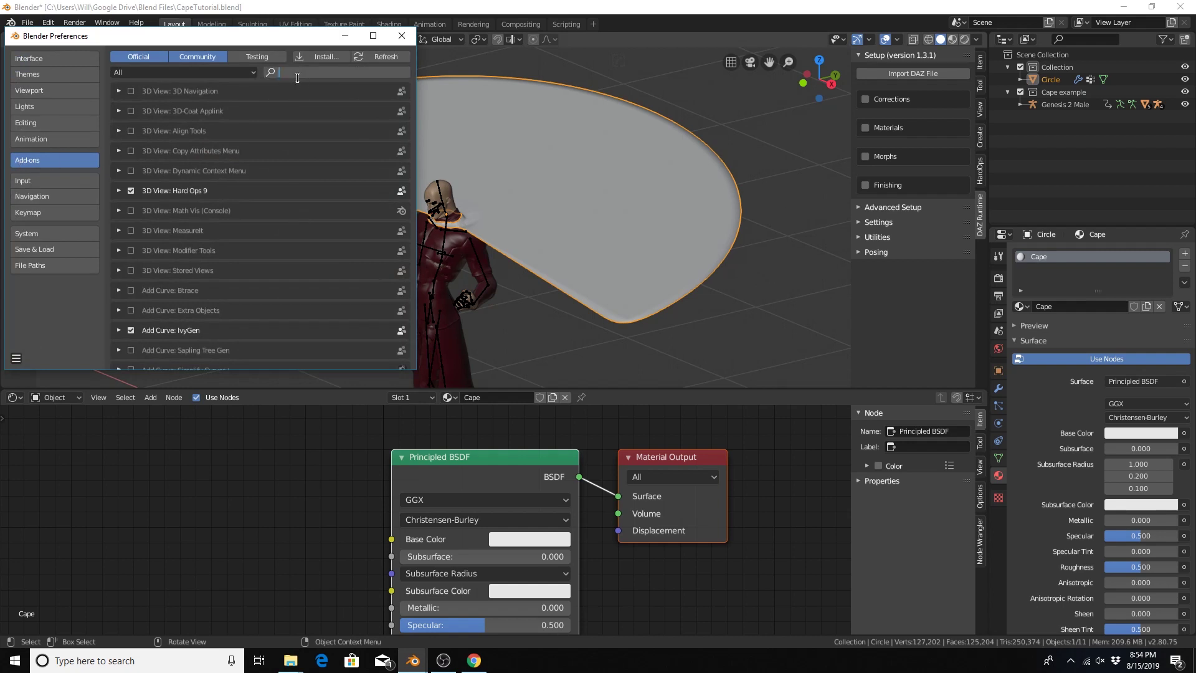
{"action": "type", "text": "node"}
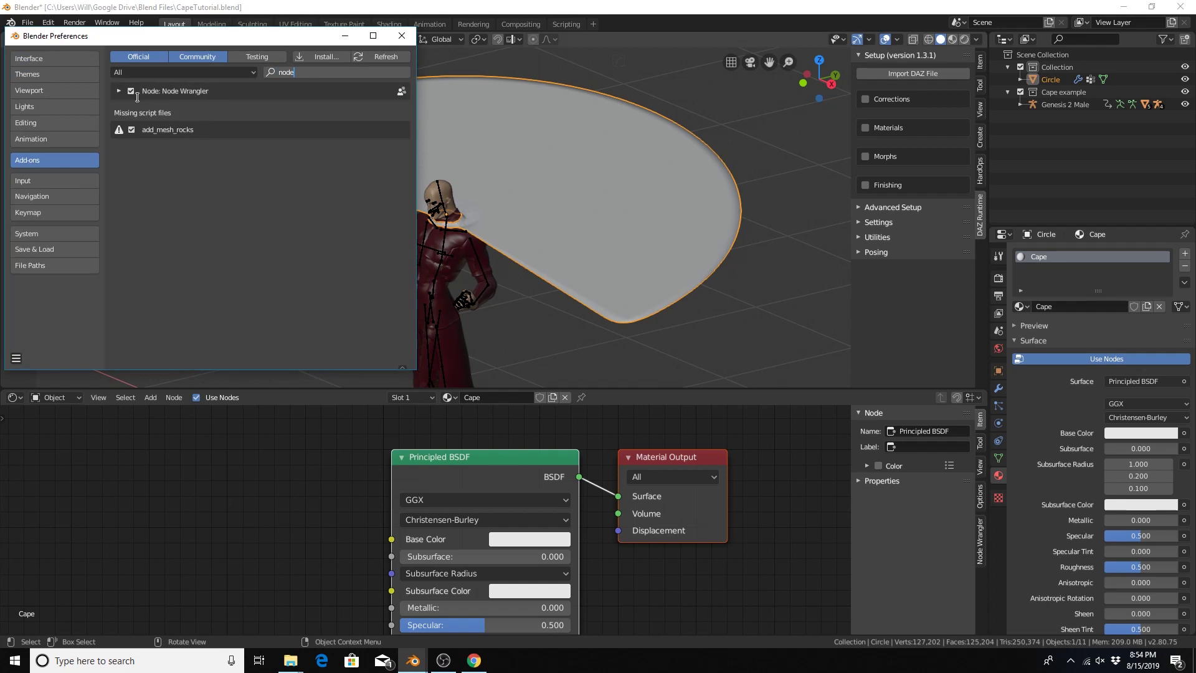
{"action": "left_click", "coordinate": [402, 36]}
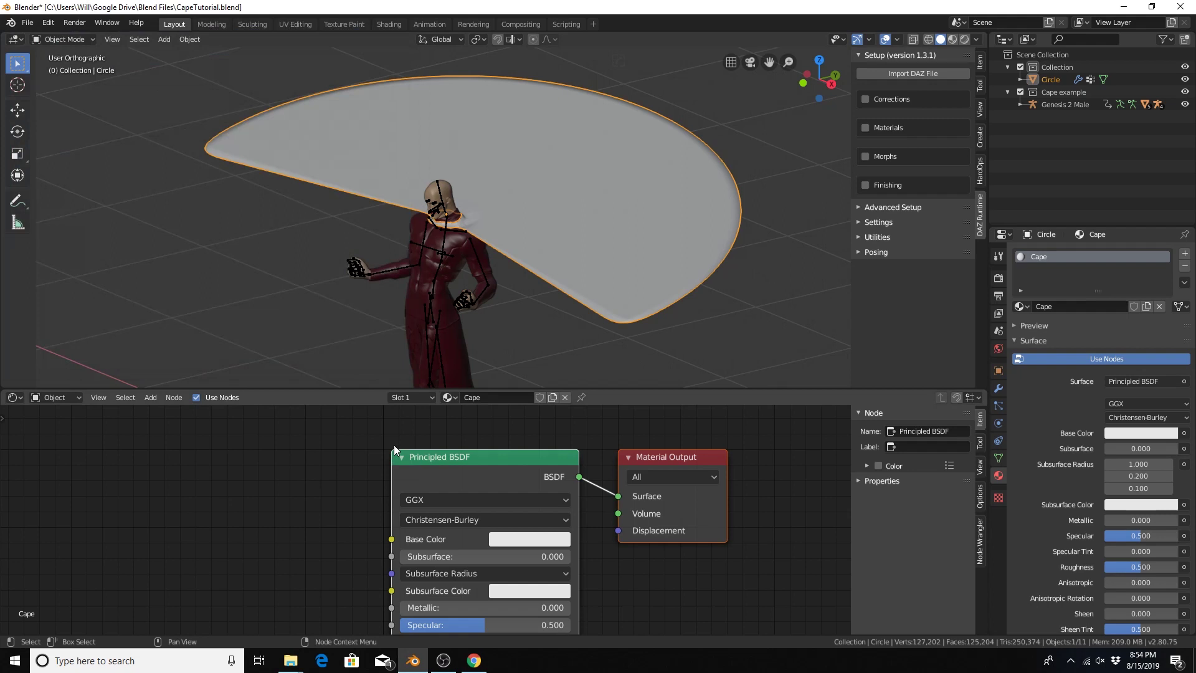
Start Node Wrangler's Principled Texture Setup on the Principled BSDF node and browse to the Leather texture folder.
{"action": "scroll", "coordinate": [425, 500], "scroll_direction": "down", "scroll_amount": 3}
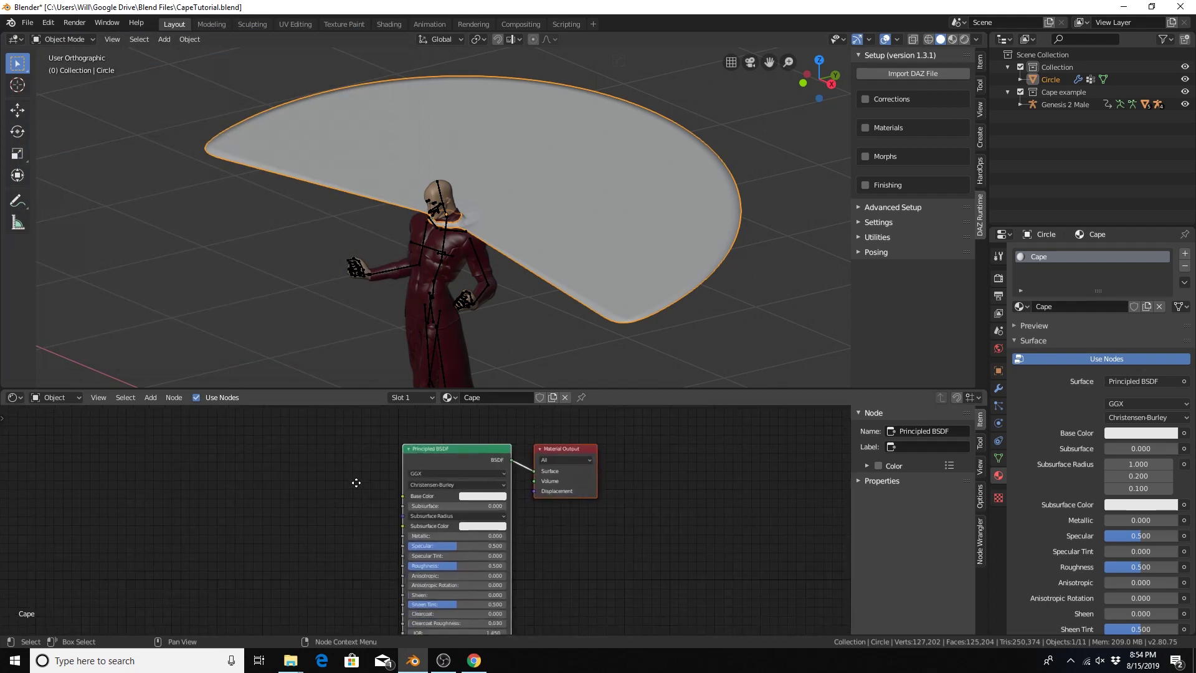
{"action": "middle_click_drag", "start_coordinate": [356, 462], "coordinate": [354, 468]}
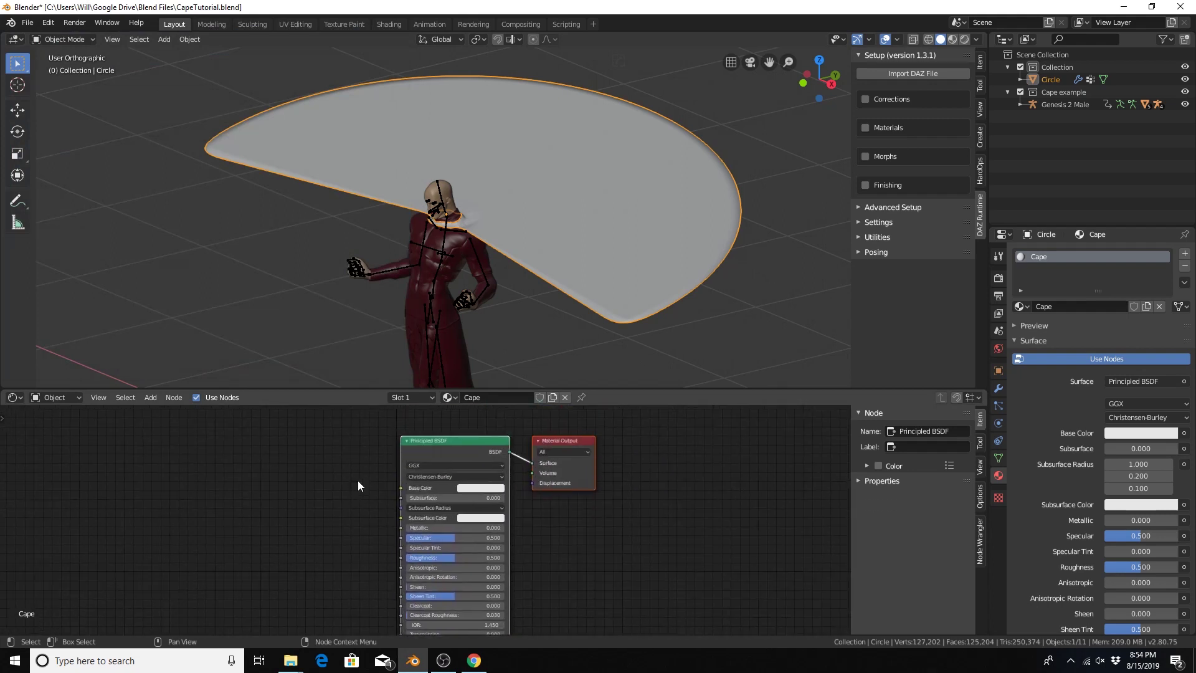
{"action": "left_click", "coordinate": [428, 443]}
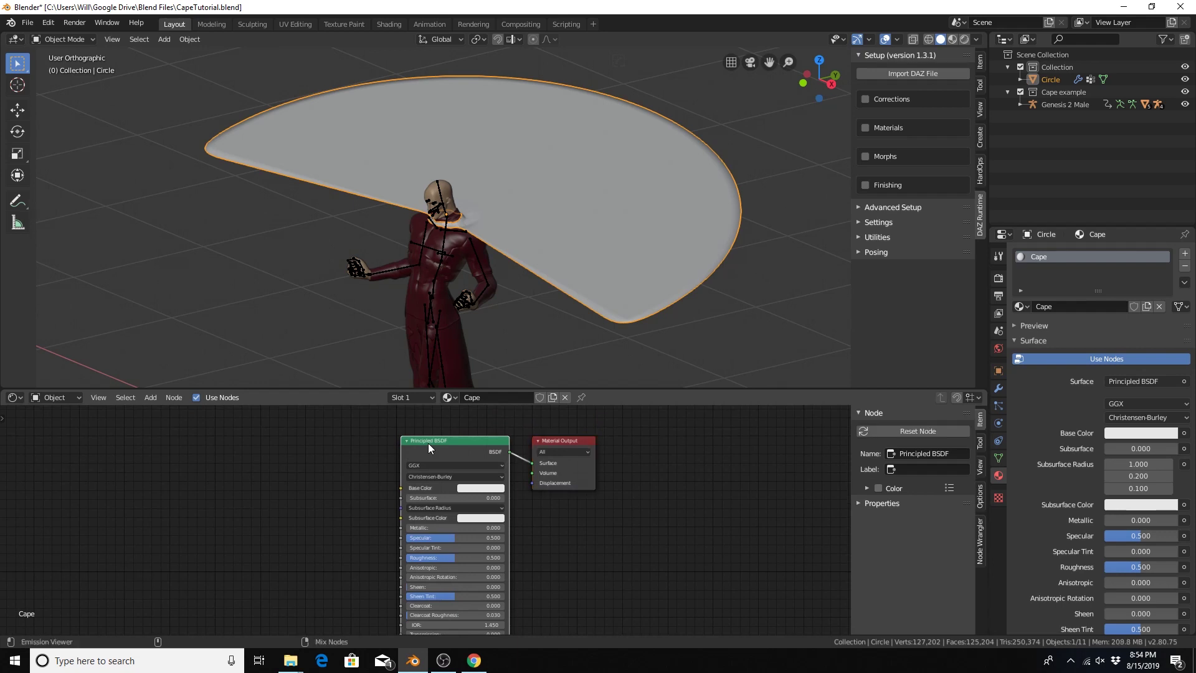
{"action": "key", "text": "ctrl+shift+t"}
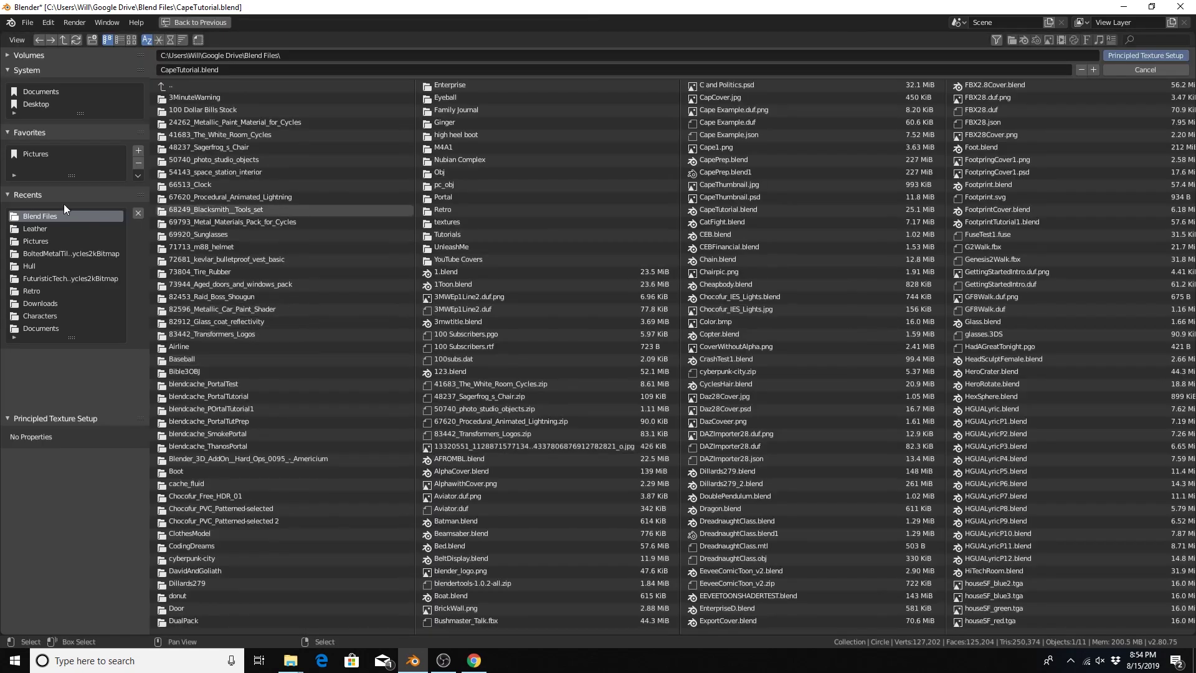
{"action": "left_click", "coordinate": [36, 229]}
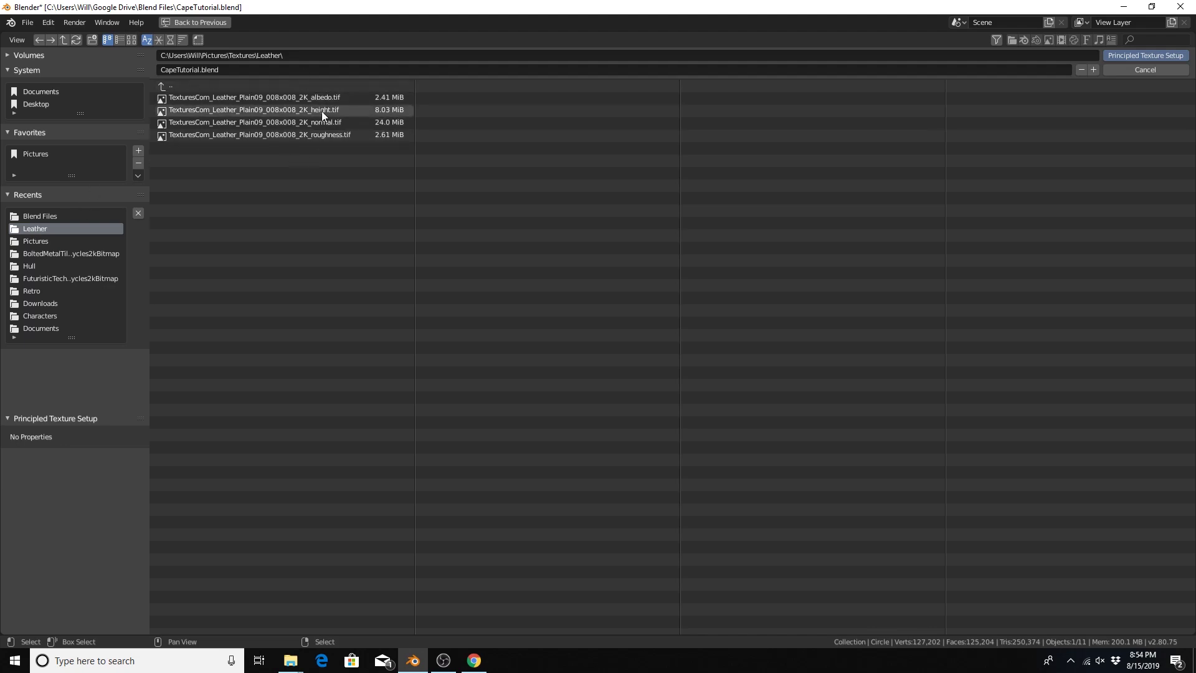
Switch to Chrome and examine the Damaged Concrete with Rebar texture page on textures.com, including the free credits.
{"action": "left_click", "coordinate": [479, 667]}
{"action": "scroll", "coordinate": [311, 224], "scroll_direction": "up", "scroll_amount": 10}
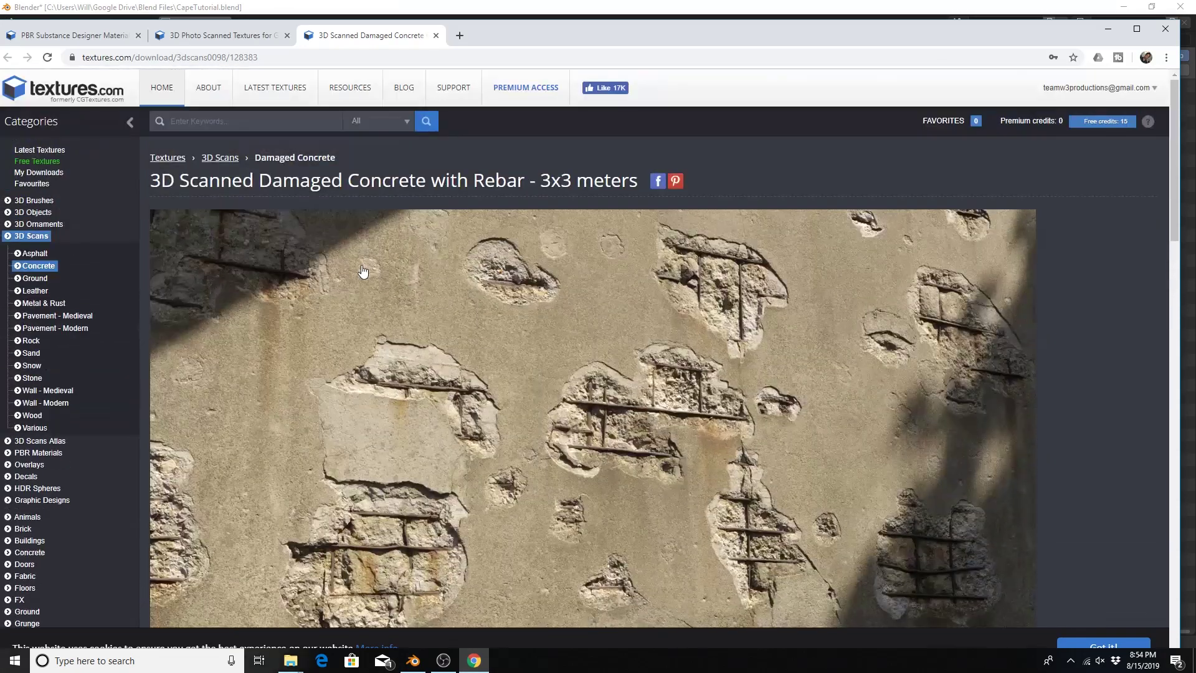
{"action": "scroll", "coordinate": [294, 262], "scroll_direction": "down", "scroll_amount": 10}
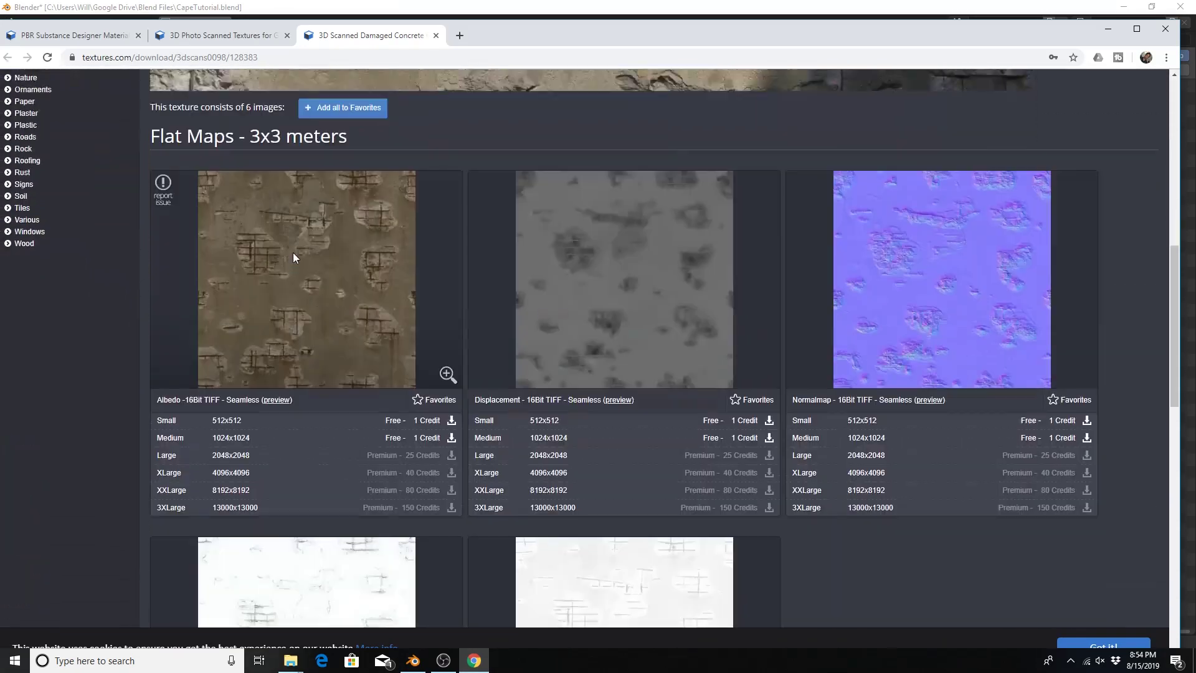
{"action": "scroll", "coordinate": [296, 252], "scroll_direction": "up", "scroll_amount": 10}
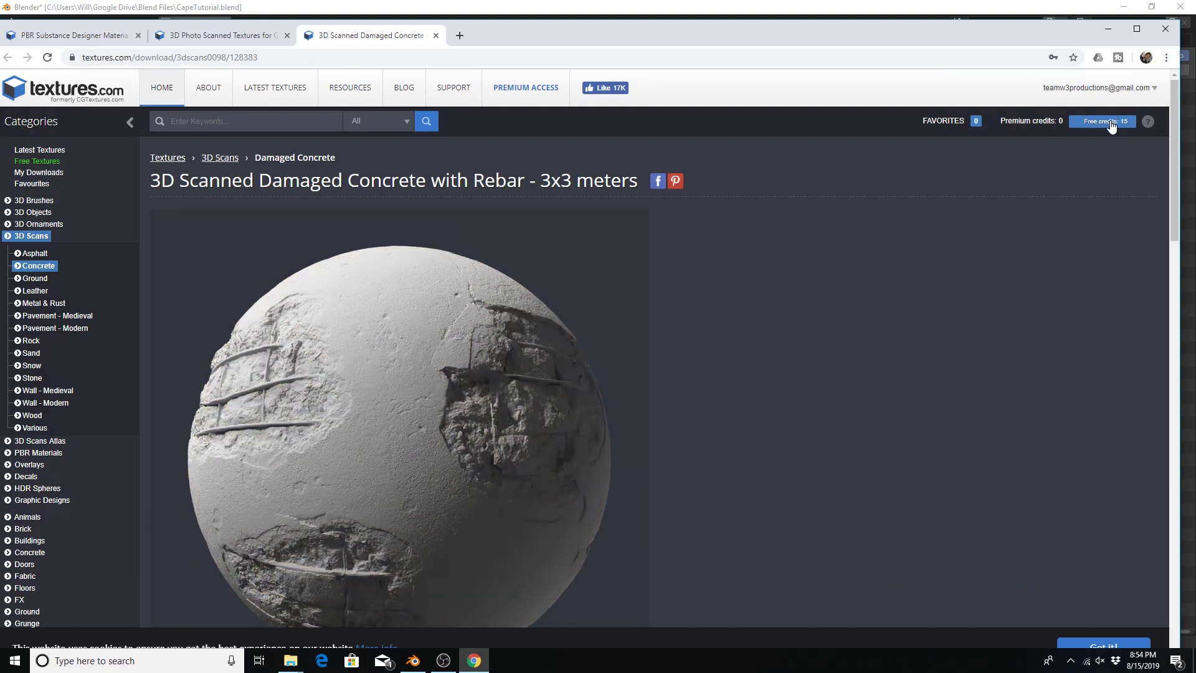
Browse the PBR Materials category on textures.com, looking over its subcategories and the Just Released materials.
{"action": "left_click", "coordinate": [74, 36]}
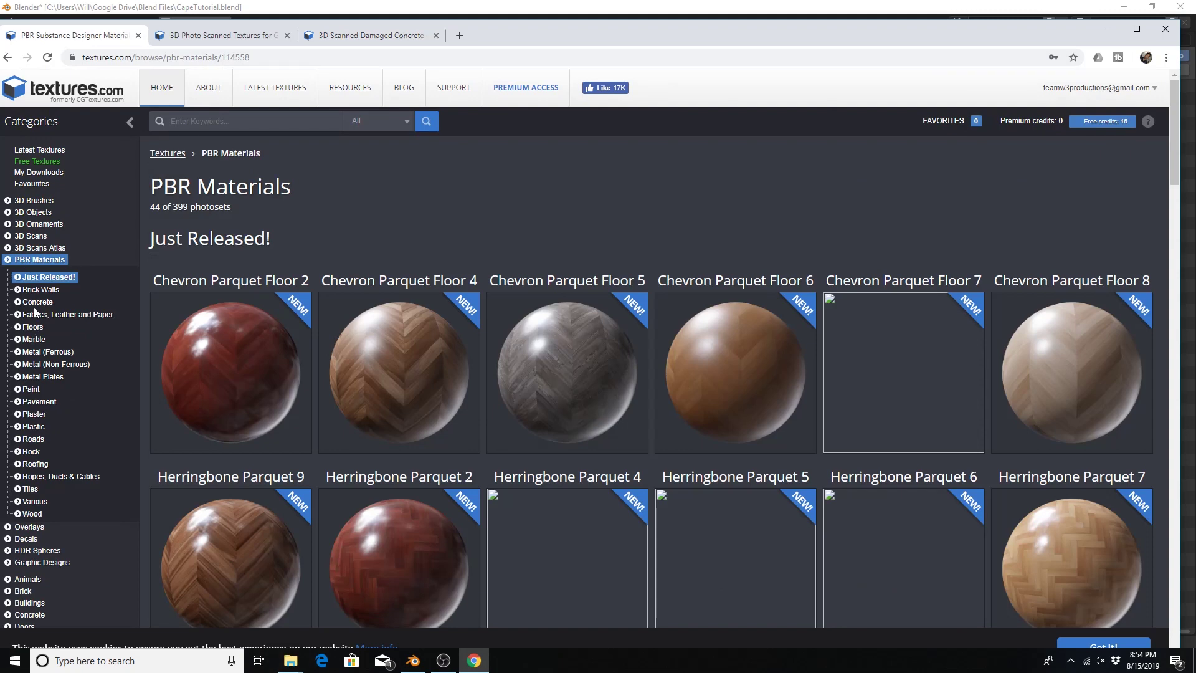
{"action": "scroll", "coordinate": [421, 320], "scroll_direction": "down", "scroll_amount": 3}
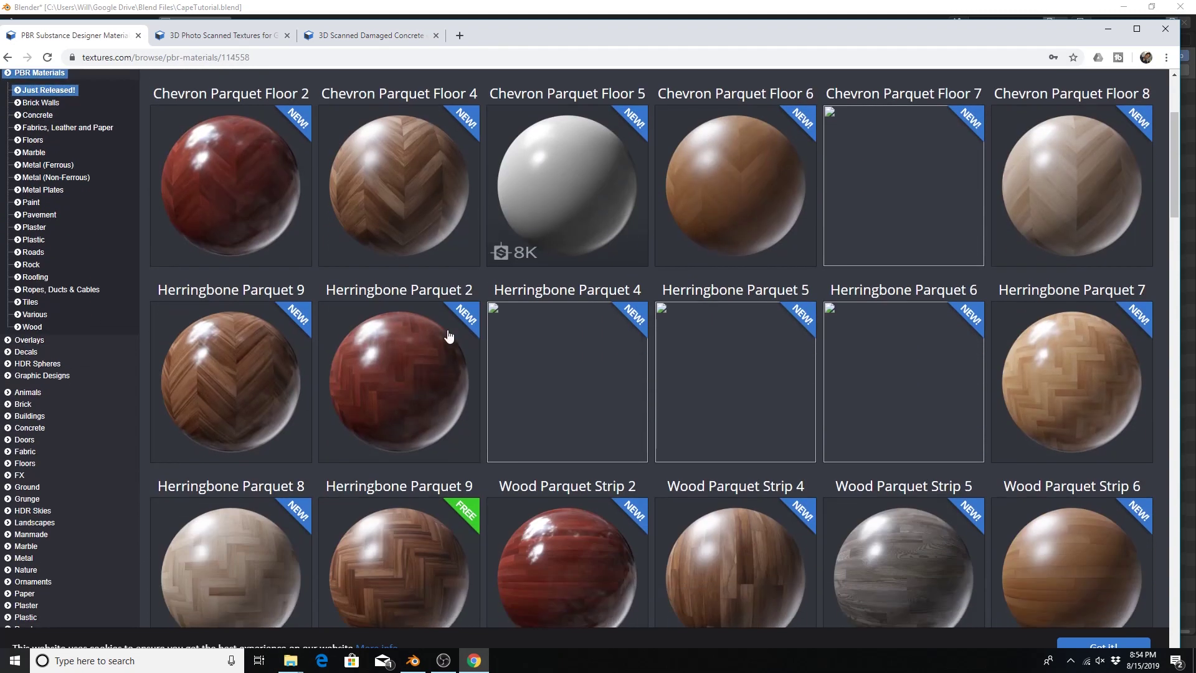
{"action": "scroll", "coordinate": [420, 319], "scroll_direction": "up", "scroll_amount": 2}
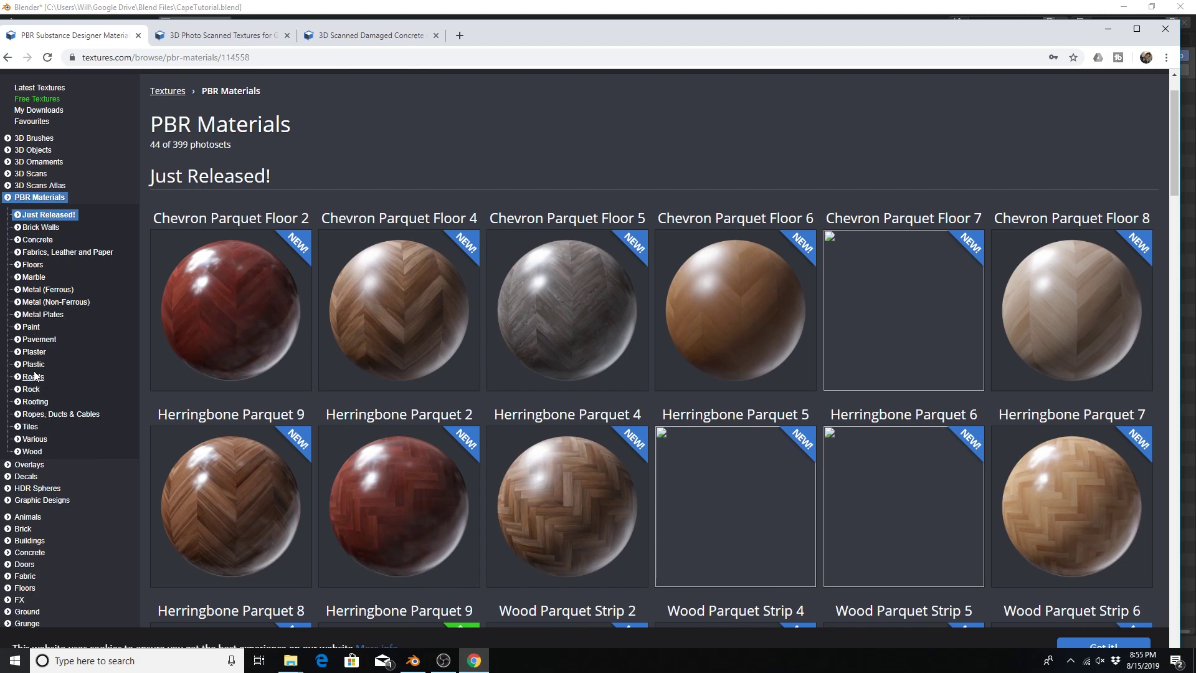
Browse the 3D Scans category on textures.com, looking over the asphalt and concrete textures.
{"action": "left_click", "coordinate": [205, 38]}
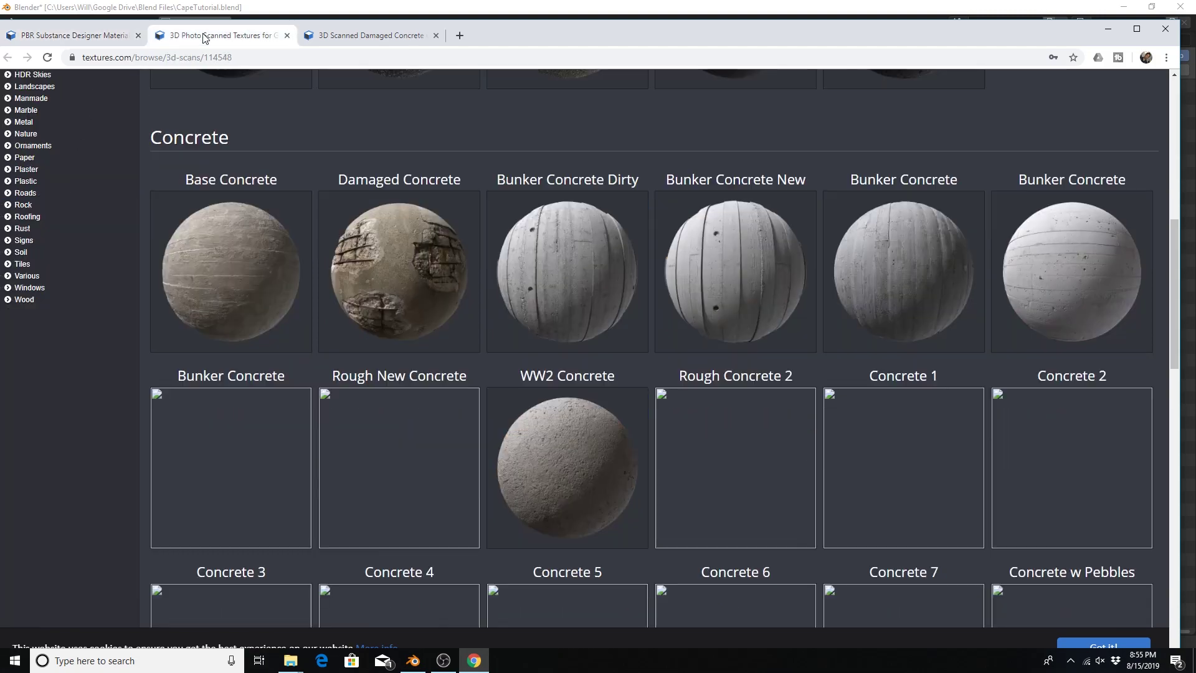
{"action": "scroll", "coordinate": [126, 186], "scroll_direction": "up", "scroll_amount": 9}
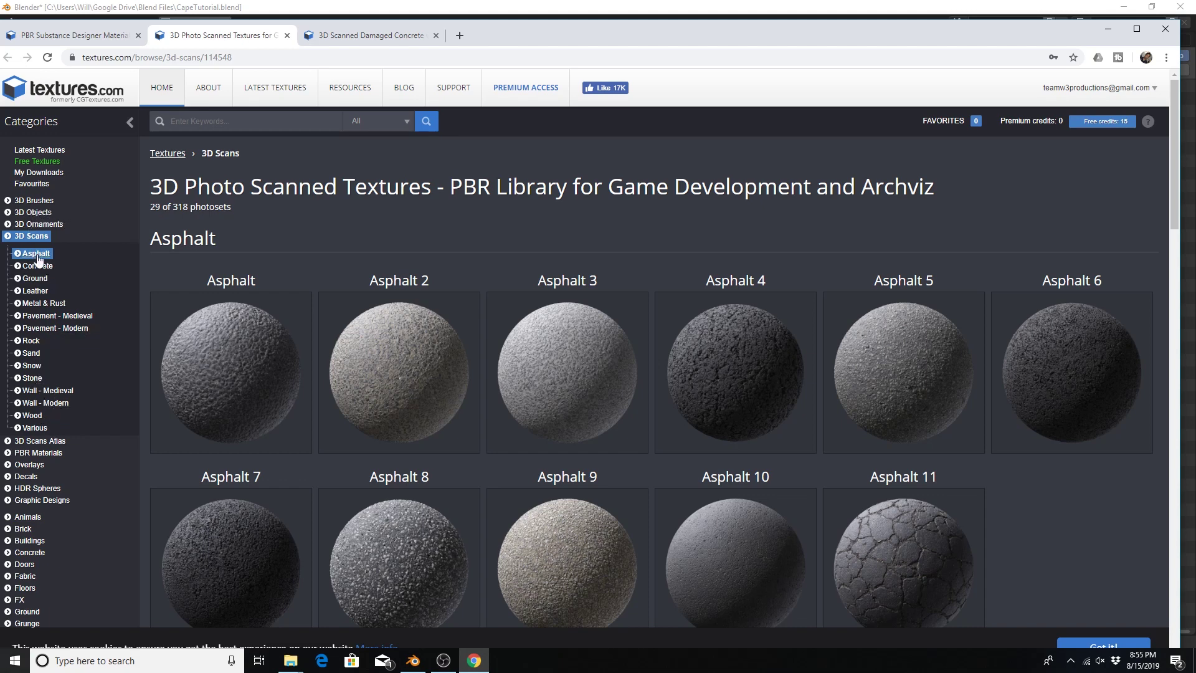
{"action": "scroll", "coordinate": [310, 357], "scroll_direction": "down", "scroll_amount": 4}
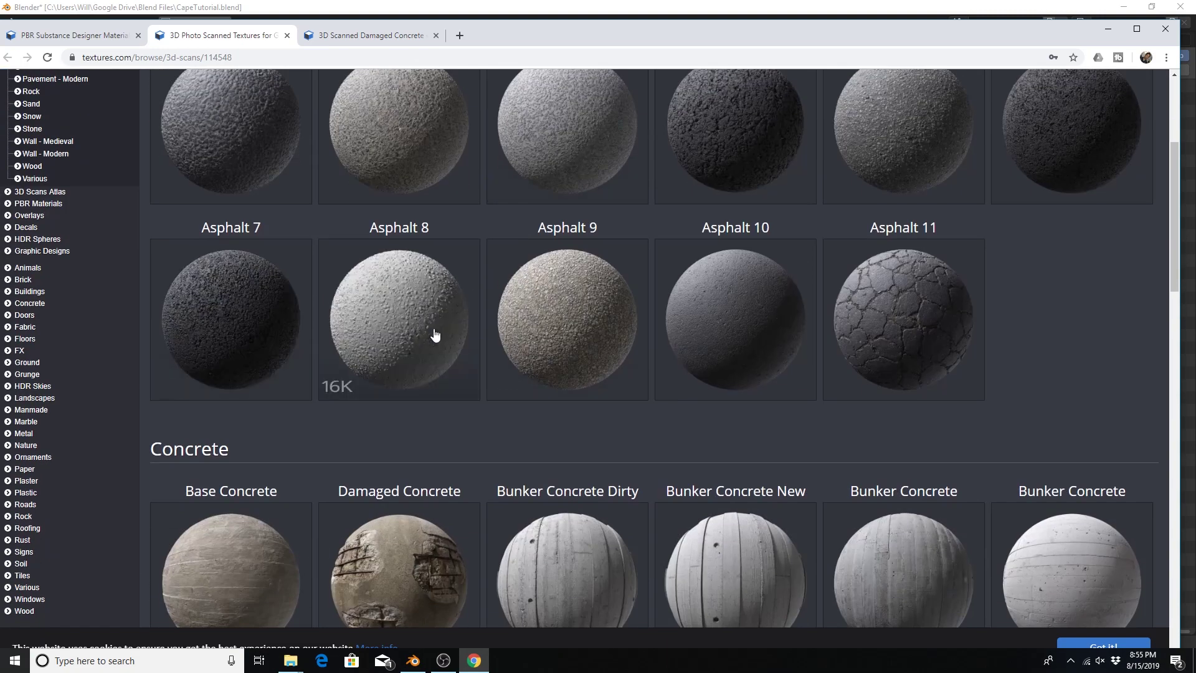
{"action": "scroll", "coordinate": [412, 316], "scroll_direction": "up", "scroll_amount": 4}
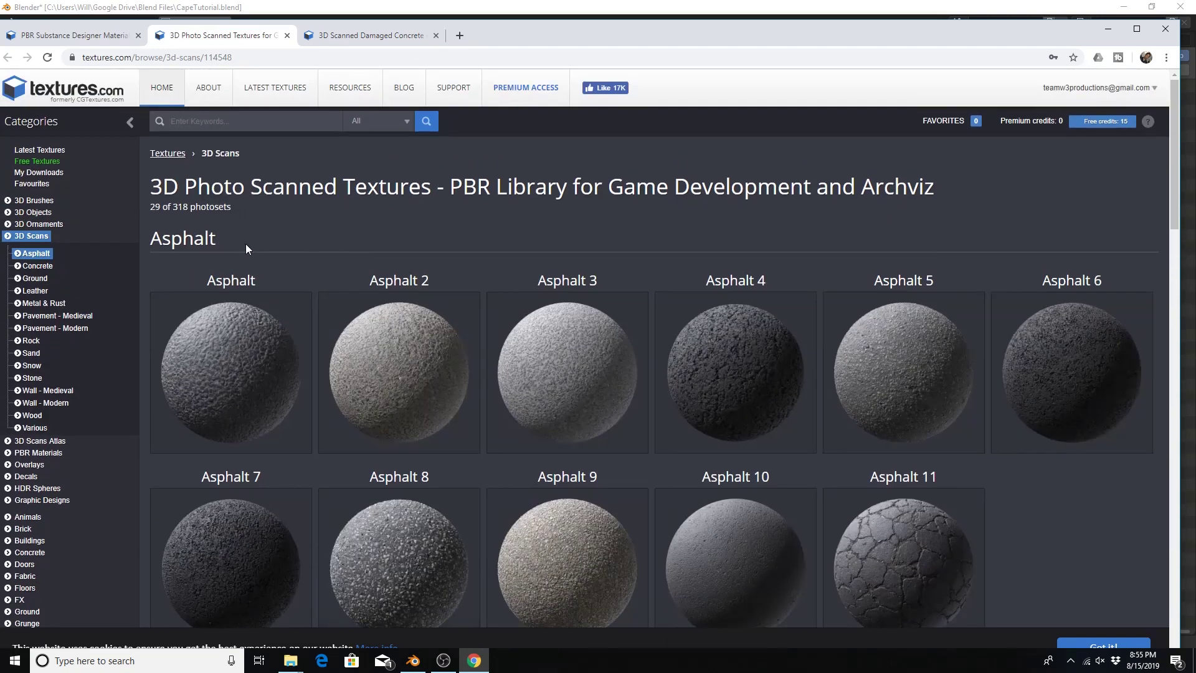
{"action": "scroll", "coordinate": [366, 340], "scroll_direction": "down", "scroll_amount": 1}
{"action": "scroll", "coordinate": [349, 324], "scroll_direction": "up", "scroll_amount": 1}
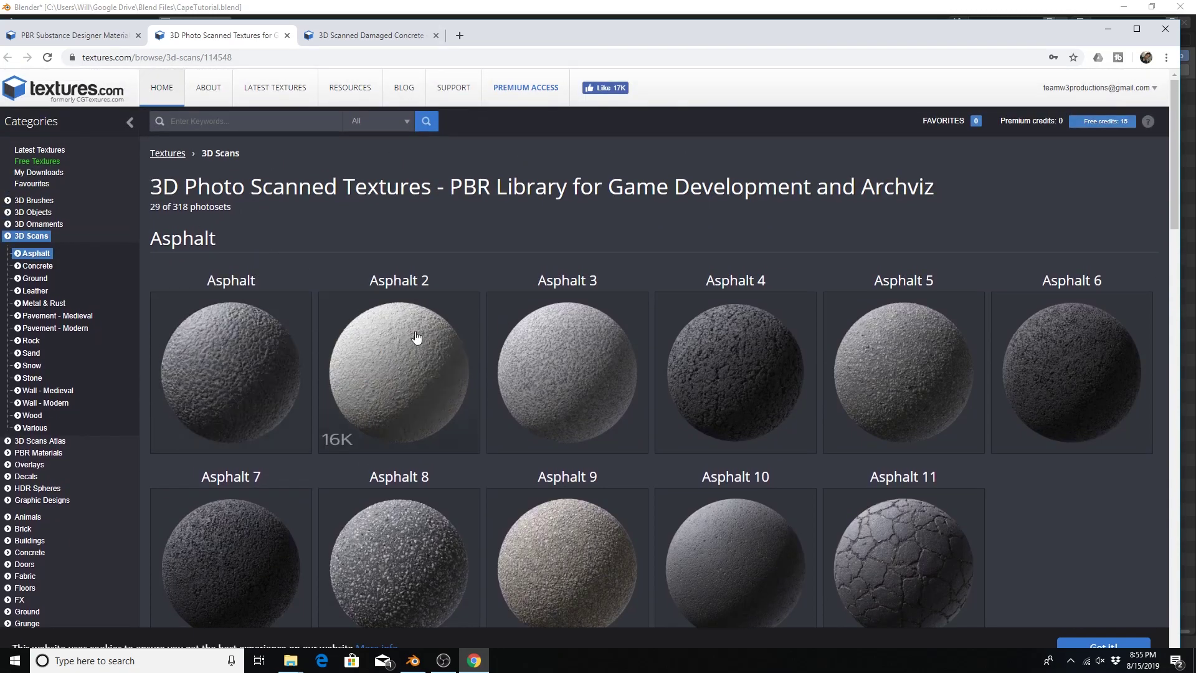
Return to the Damaged Concrete page and review its albedo, displacement and normal maps with their download sizes.
{"action": "left_click", "coordinate": [356, 40]}
{"action": "scroll", "coordinate": [363, 275], "scroll_direction": "down", "scroll_amount": 6}
{"action": "scroll", "coordinate": [366, 276], "scroll_direction": "down", "scroll_amount": 5}
{"action": "scroll", "coordinate": [280, 240], "scroll_direction": "up", "scroll_amount": 3}
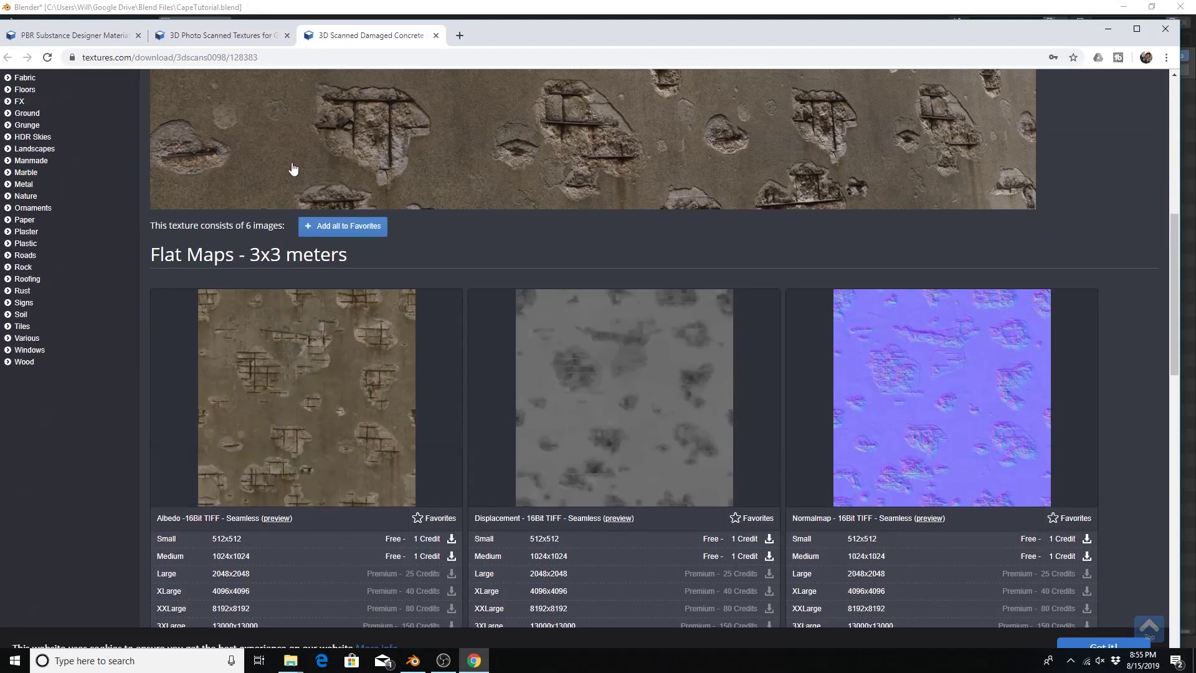
{"action": "scroll", "coordinate": [399, 155], "scroll_direction": "down", "scroll_amount": 3}
{"action": "scroll", "coordinate": [249, 236], "scroll_direction": "up", "scroll_amount": 14}
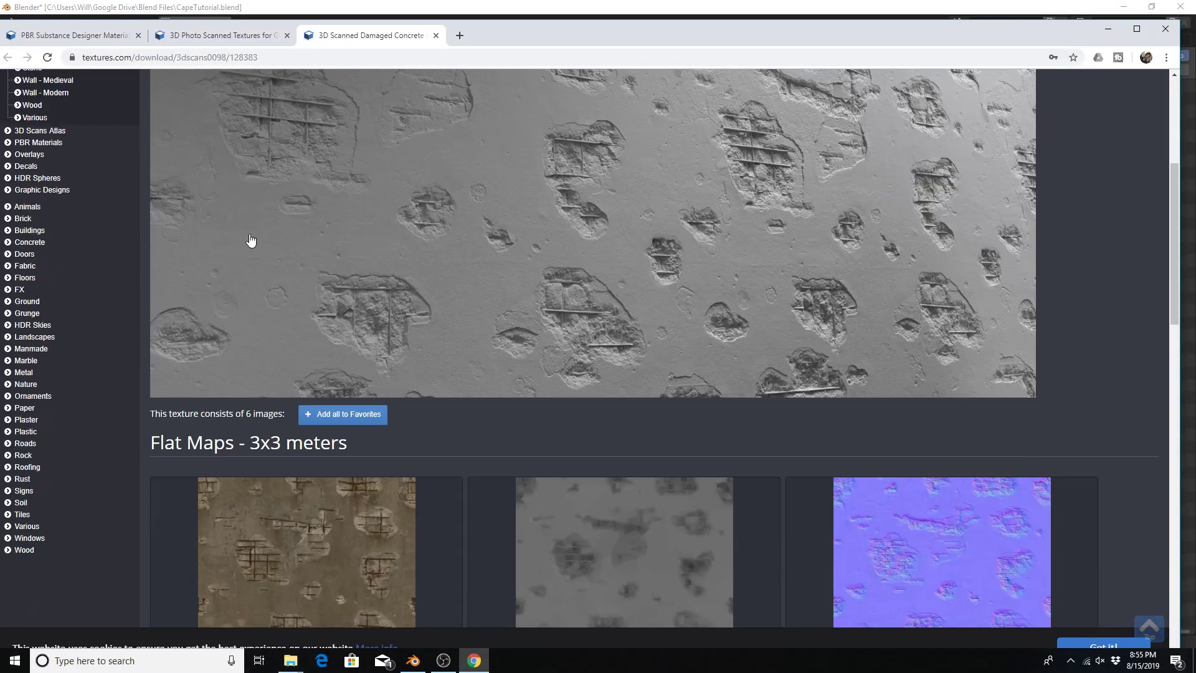
Examine the Damaged Concrete 3D previews and its flat maps, including the AO and roughness downloads.
{"action": "scroll", "coordinate": [305, 236], "scroll_direction": "up", "scroll_amount": 1}
{"action": "scroll", "coordinate": [307, 227], "scroll_direction": "down", "scroll_amount": 5}
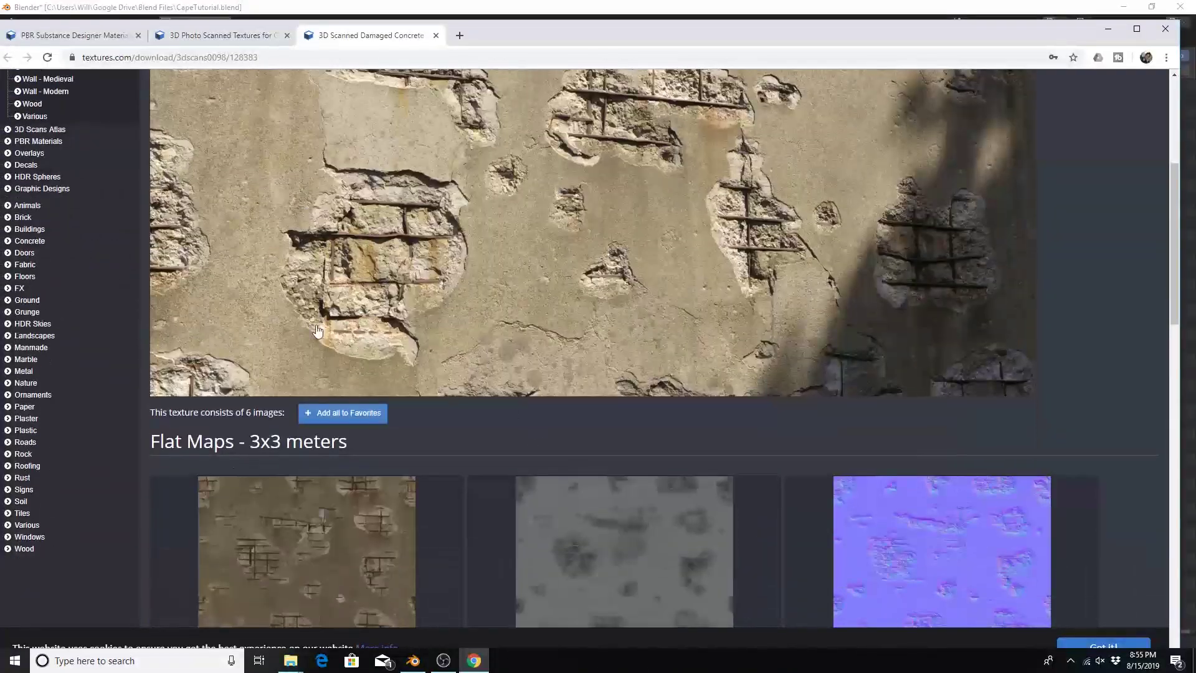
{"action": "scroll", "coordinate": [417, 264], "scroll_direction": "up", "scroll_amount": 5}
{"action": "scroll", "coordinate": [262, 309], "scroll_direction": "down", "scroll_amount": 5}
{"action": "scroll", "coordinate": [265, 274], "scroll_direction": "down", "scroll_amount": 4}
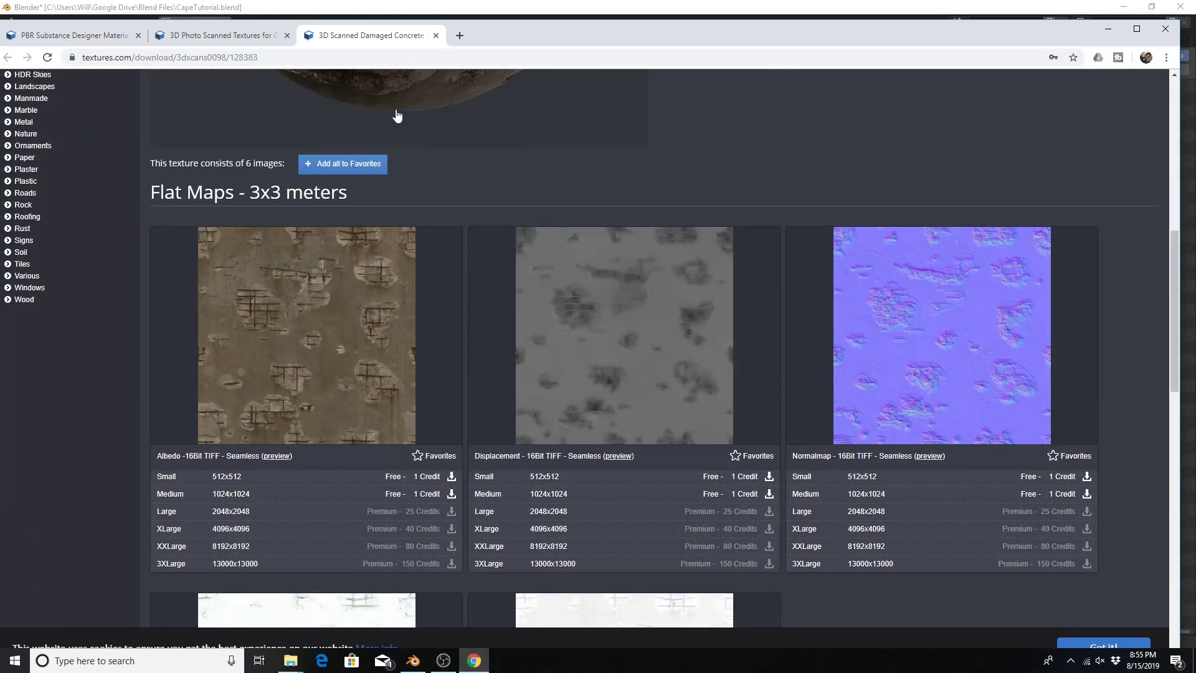
{"action": "scroll", "coordinate": [389, 117], "scroll_direction": "down", "scroll_amount": 3}
{"action": "scroll", "coordinate": [388, 119], "scroll_direction": "up", "scroll_amount": 10}
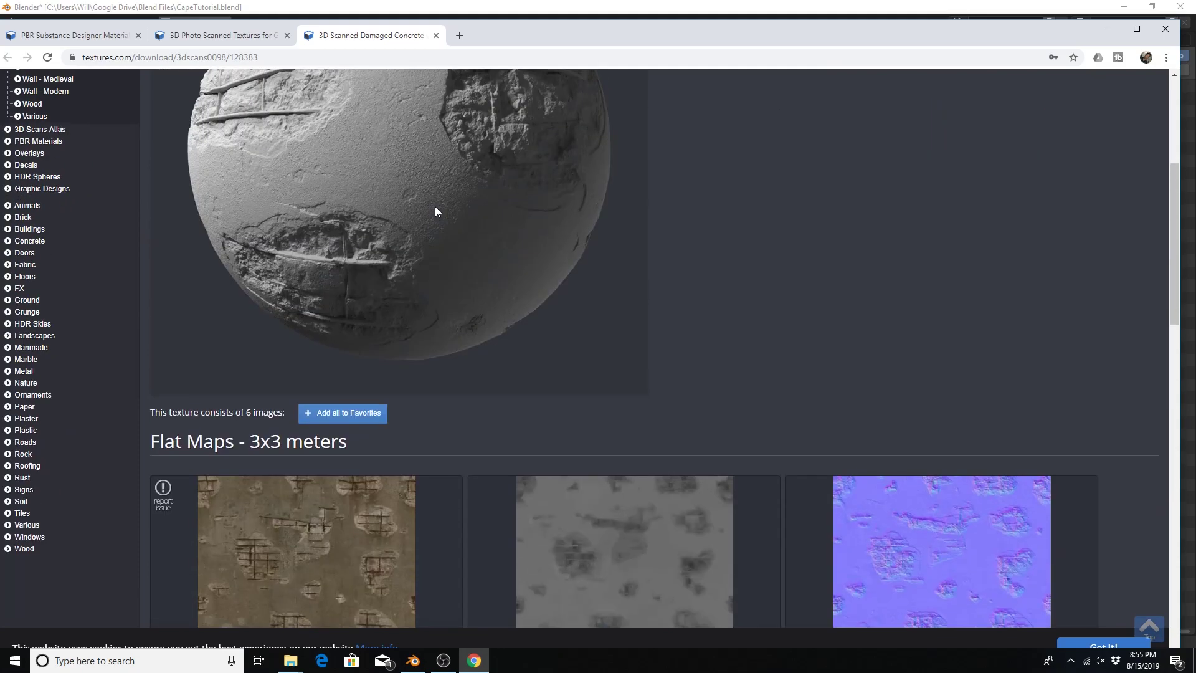
{"action": "scroll", "coordinate": [436, 211], "scroll_direction": "down", "scroll_amount": 12}
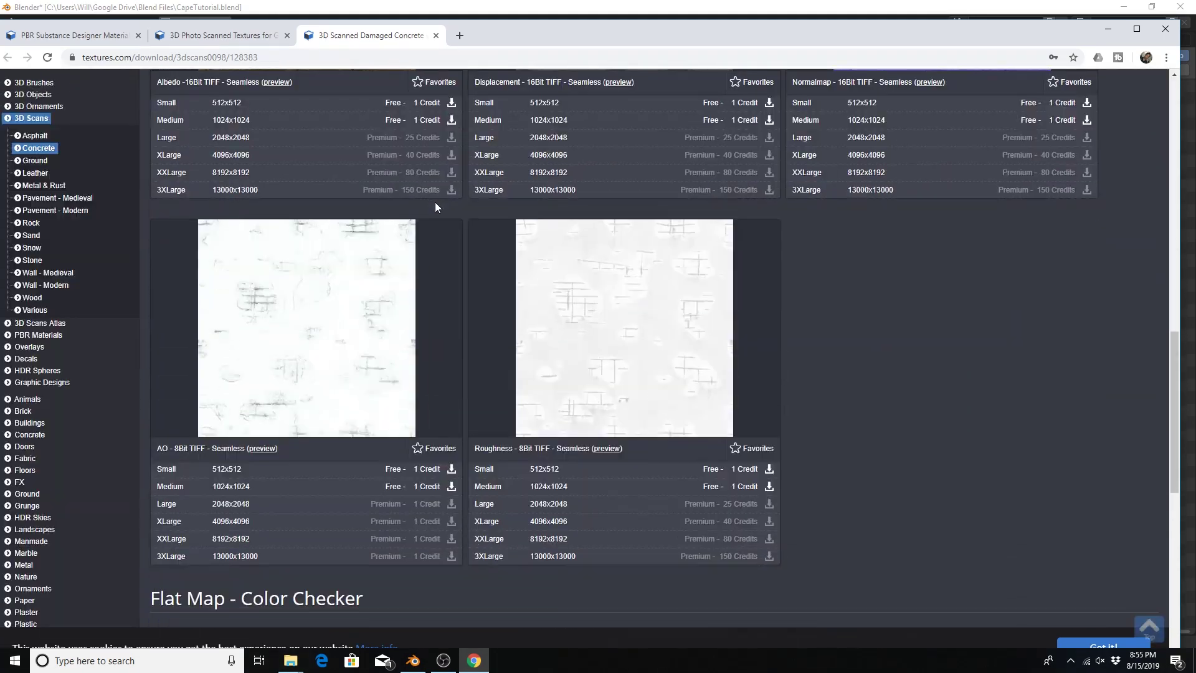
{"action": "scroll", "coordinate": [310, 260], "scroll_direction": "up", "scroll_amount": 4}
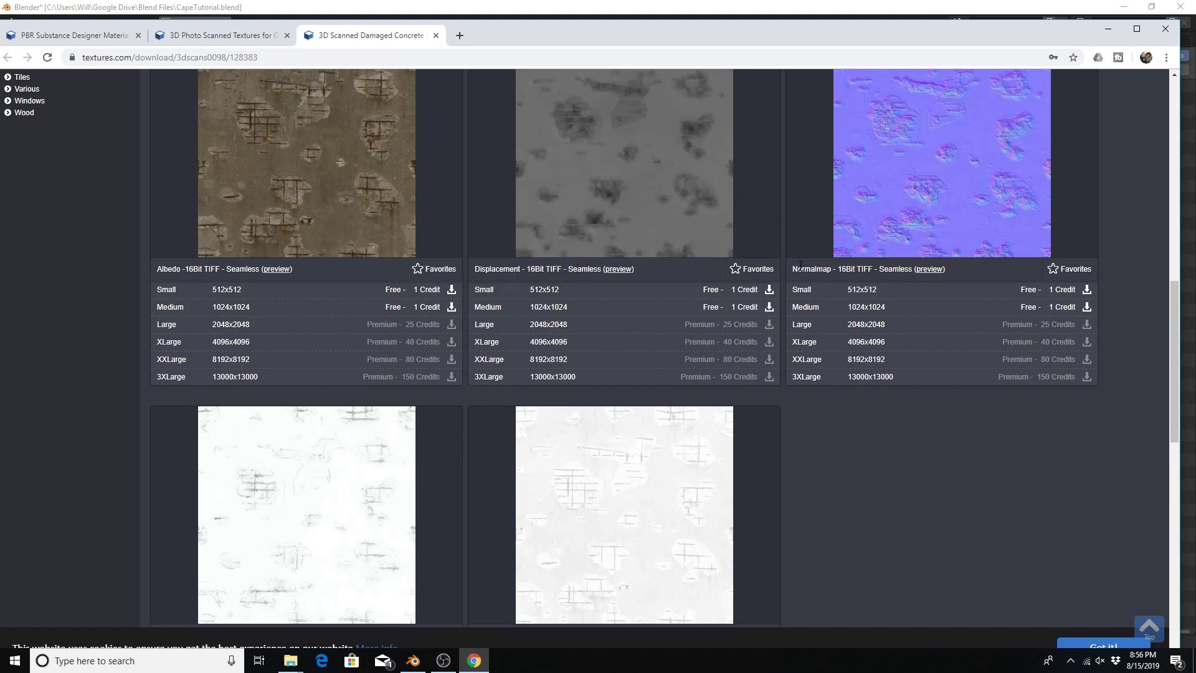
{"action": "scroll", "coordinate": [790, 296], "scroll_direction": "down", "scroll_amount": 3}
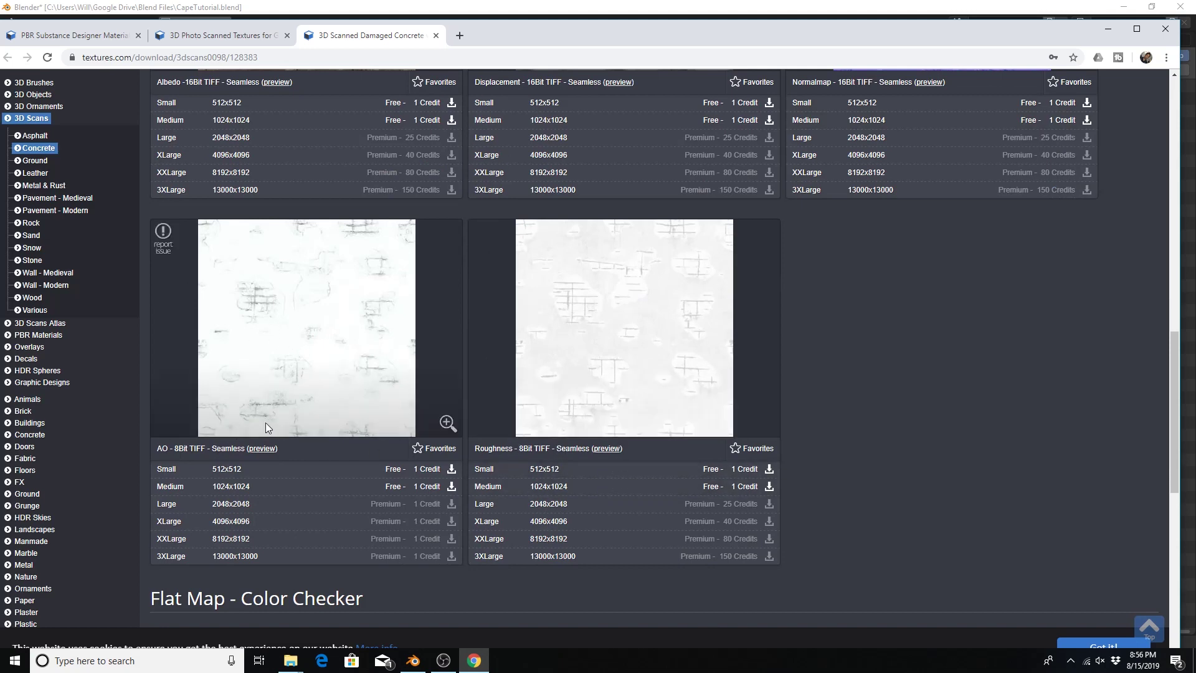
Switch to Blender and load the leather albedo, height, normal and roughness images into the Cape material with Principled Texture Setup.
{"action": "left_click", "coordinate": [413, 661]}
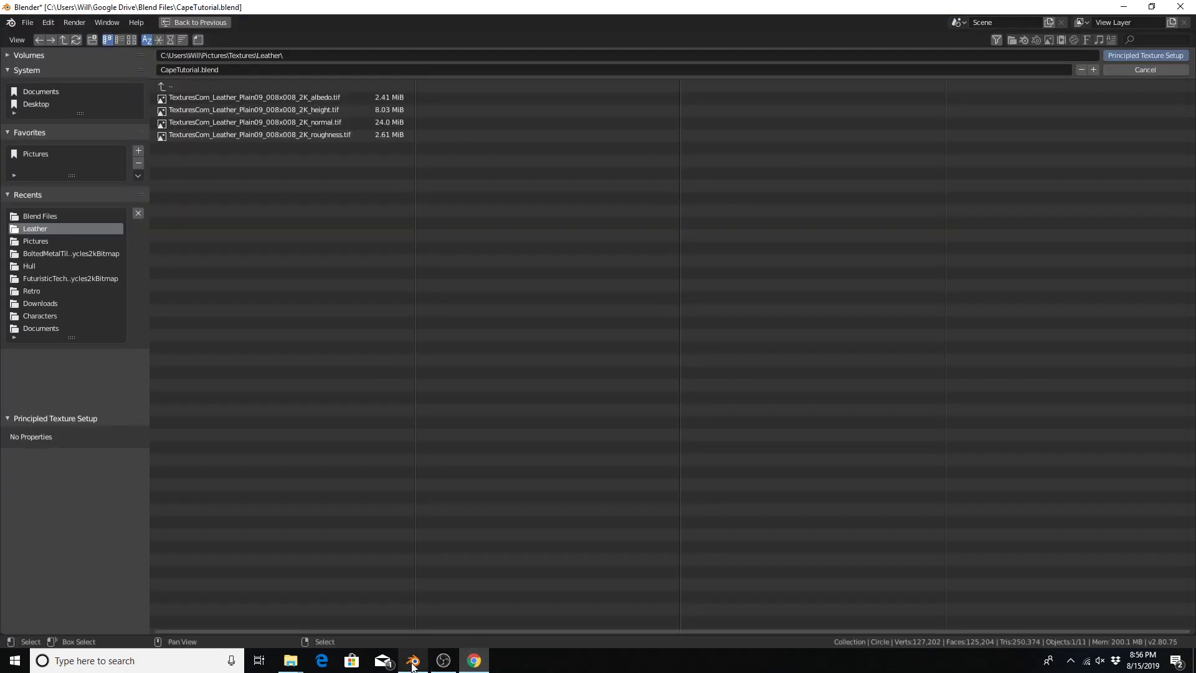
{"action": "left_click", "coordinate": [254, 97]}
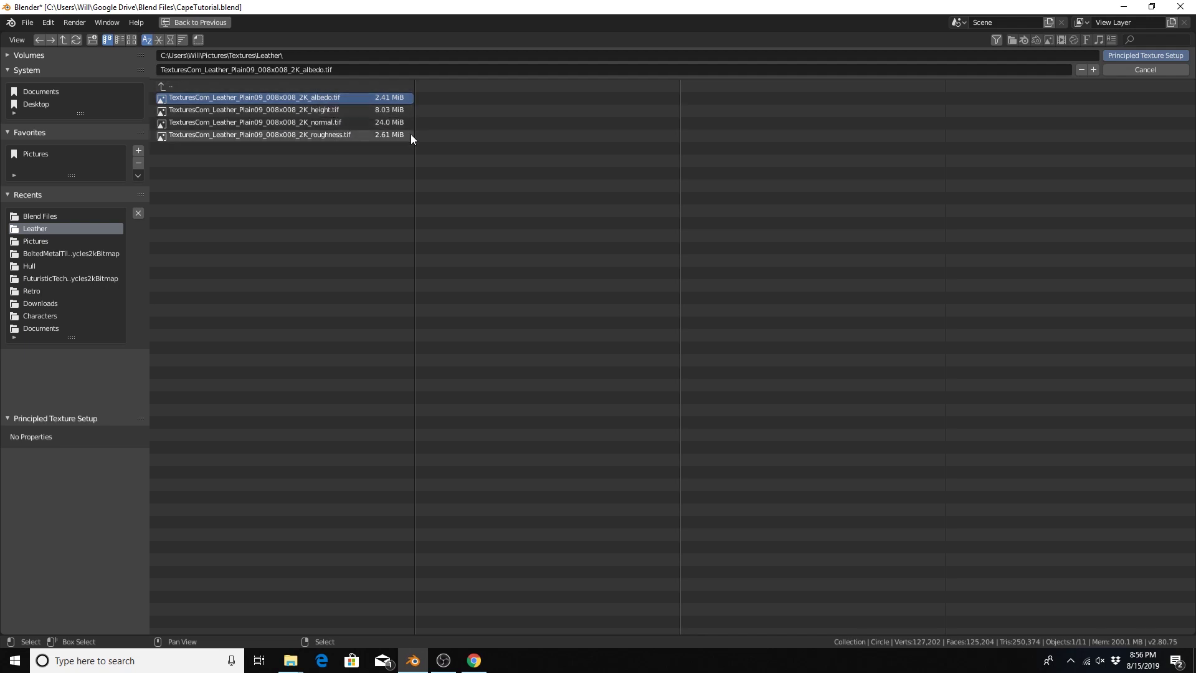
{"action": "left_click_drag", "start_coordinate": [448, 163], "coordinate": [268, 95]}
{"action": "left_click", "coordinate": [1145, 52]}
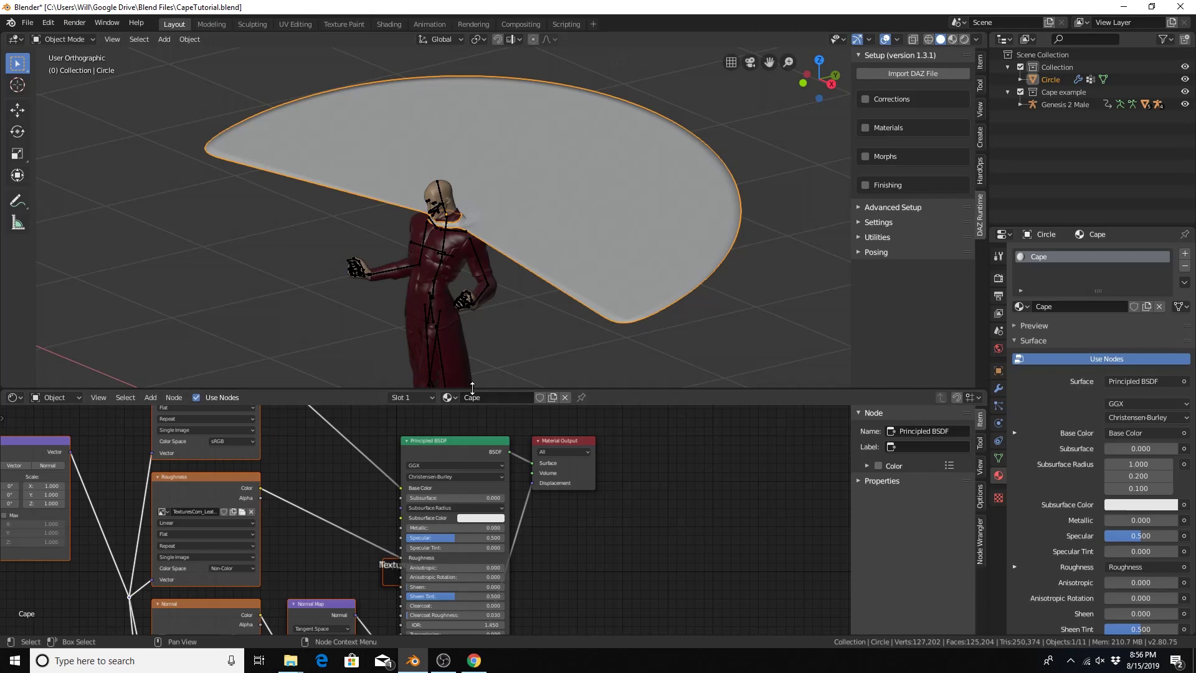
Enlarge the node editor and inspect the leather texture nodes along with the Cape material's preview.
{"action": "left_click_drag", "start_coordinate": [473, 390], "coordinate": [494, 267]}
{"action": "scroll", "coordinate": [326, 422], "scroll_direction": "down", "scroll_amount": 3}
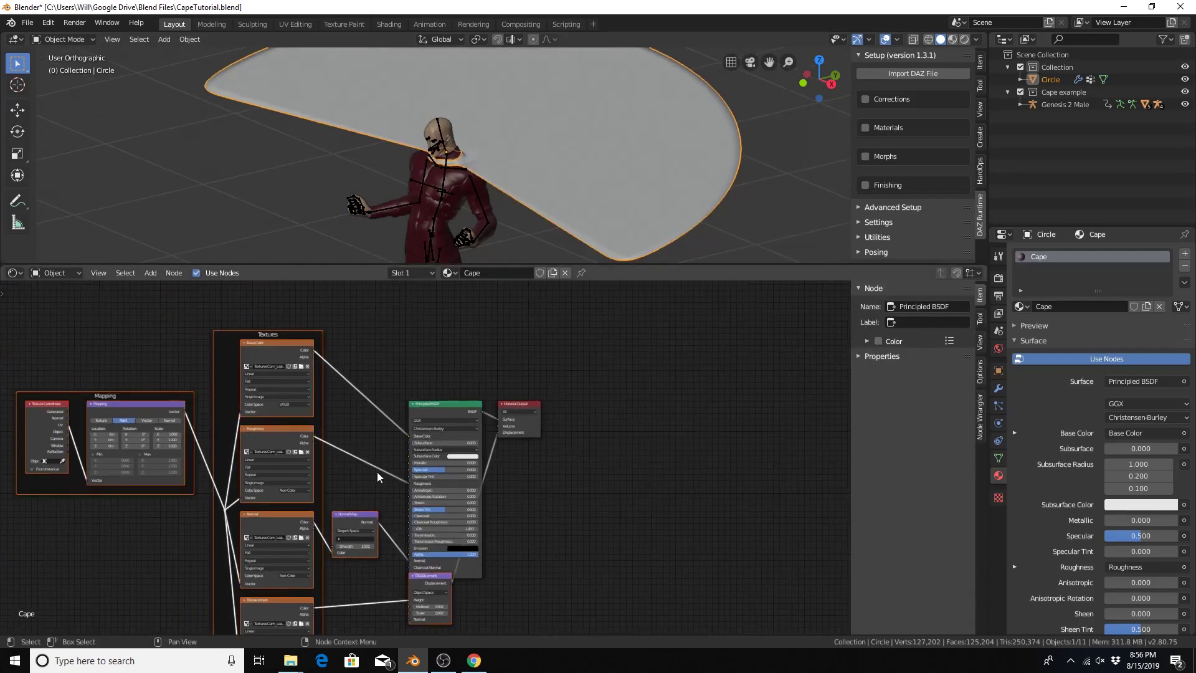
{"action": "middle_click_drag", "start_coordinate": [382, 475], "coordinate": [406, 387]}
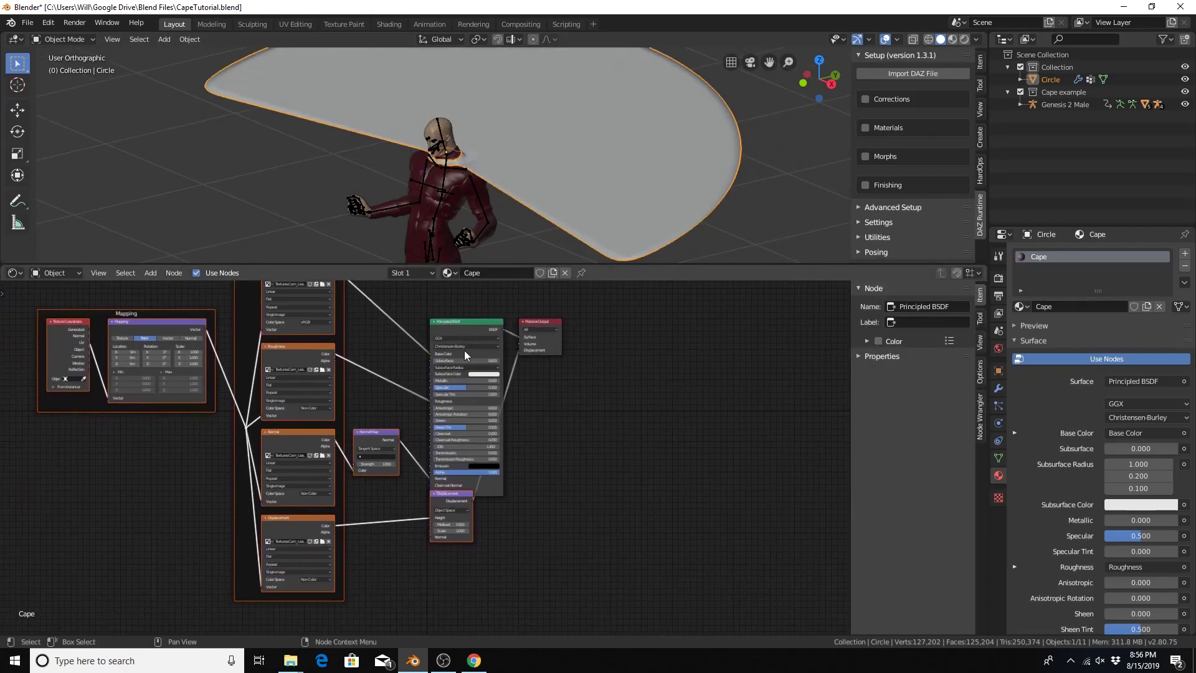
{"action": "scroll", "coordinate": [459, 340], "scroll_direction": "up", "scroll_amount": 2}
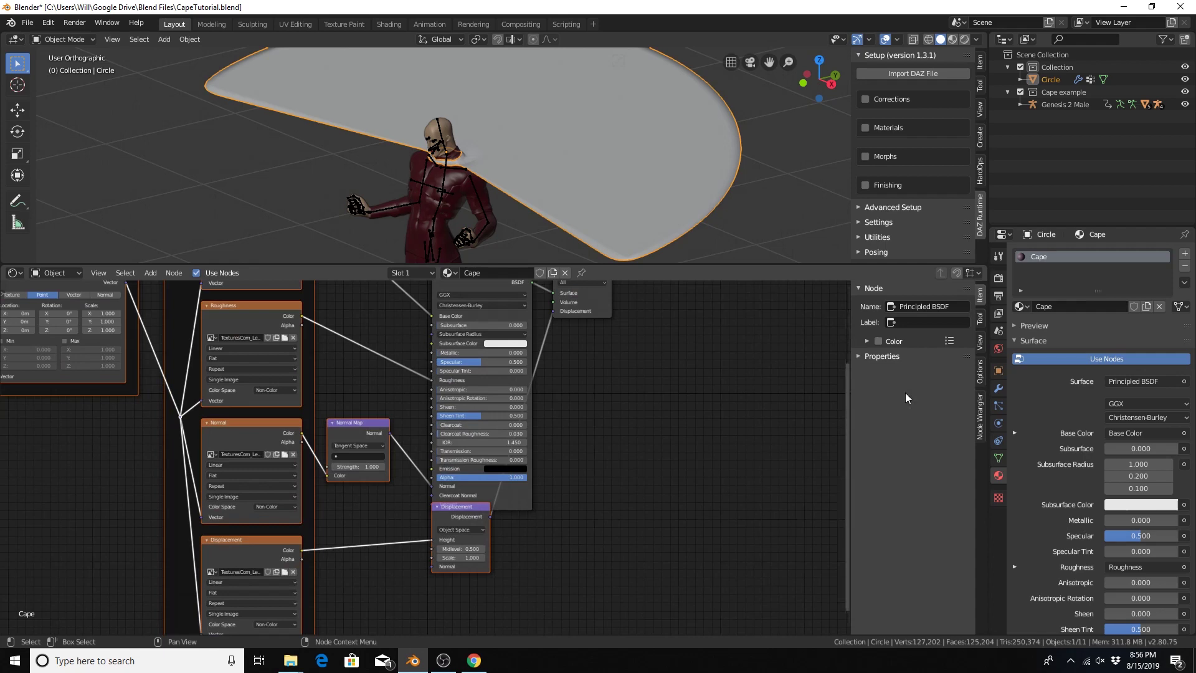
{"action": "left_click", "coordinate": [1014, 326]}
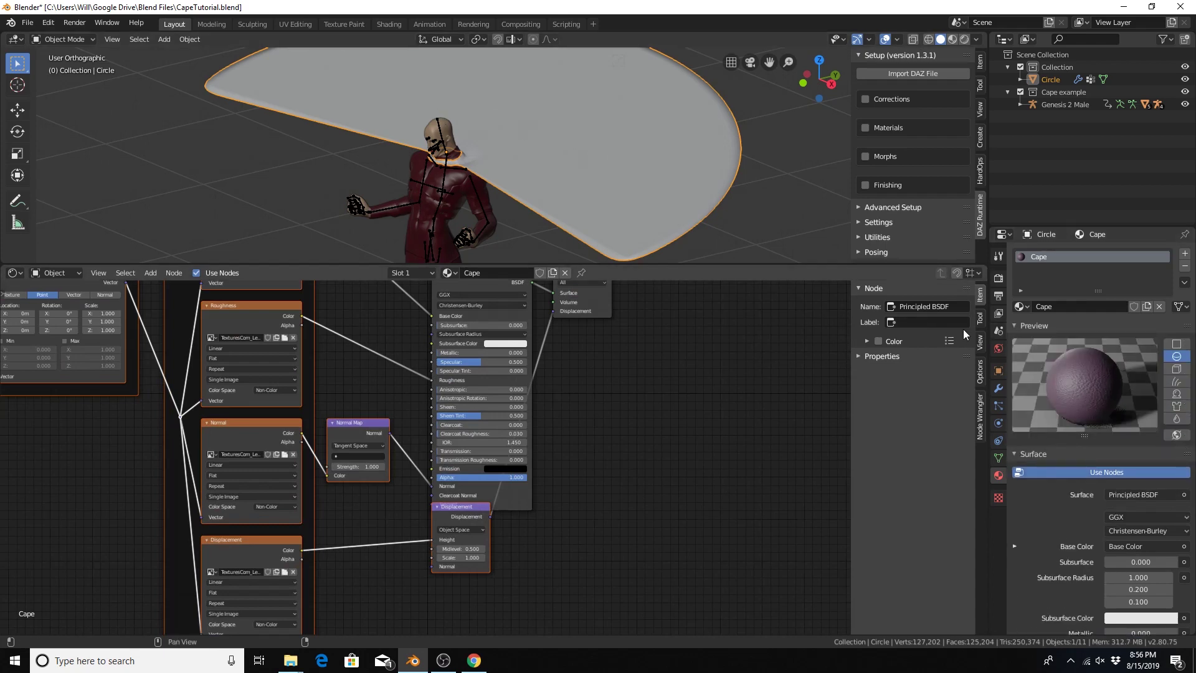
{"action": "scroll", "coordinate": [390, 423], "scroll_direction": "up", "scroll_amount": 1}
{"action": "middle_click_drag", "start_coordinate": [390, 424], "coordinate": [412, 552]}
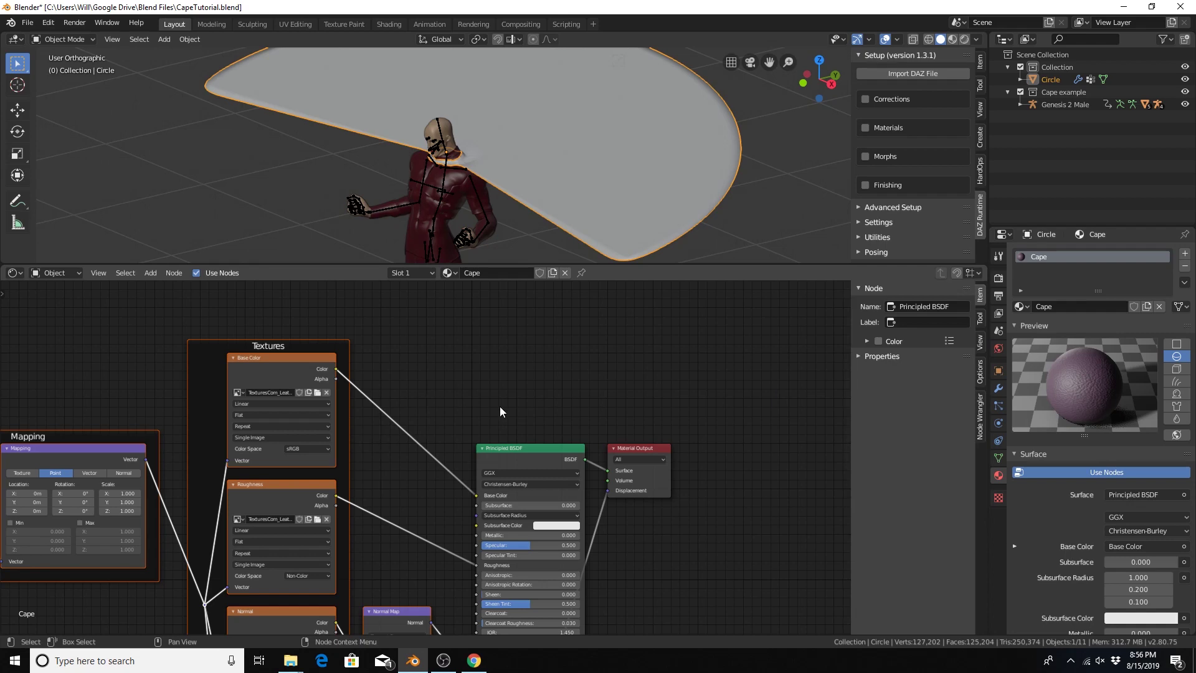
Shrink the node editor to a narrow strip below the 3D viewport and change it to a Timeline.
{"action": "left_click", "coordinate": [681, 262]}
{"action": "left_click_drag", "start_coordinate": [682, 267], "coordinate": [675, 529]}
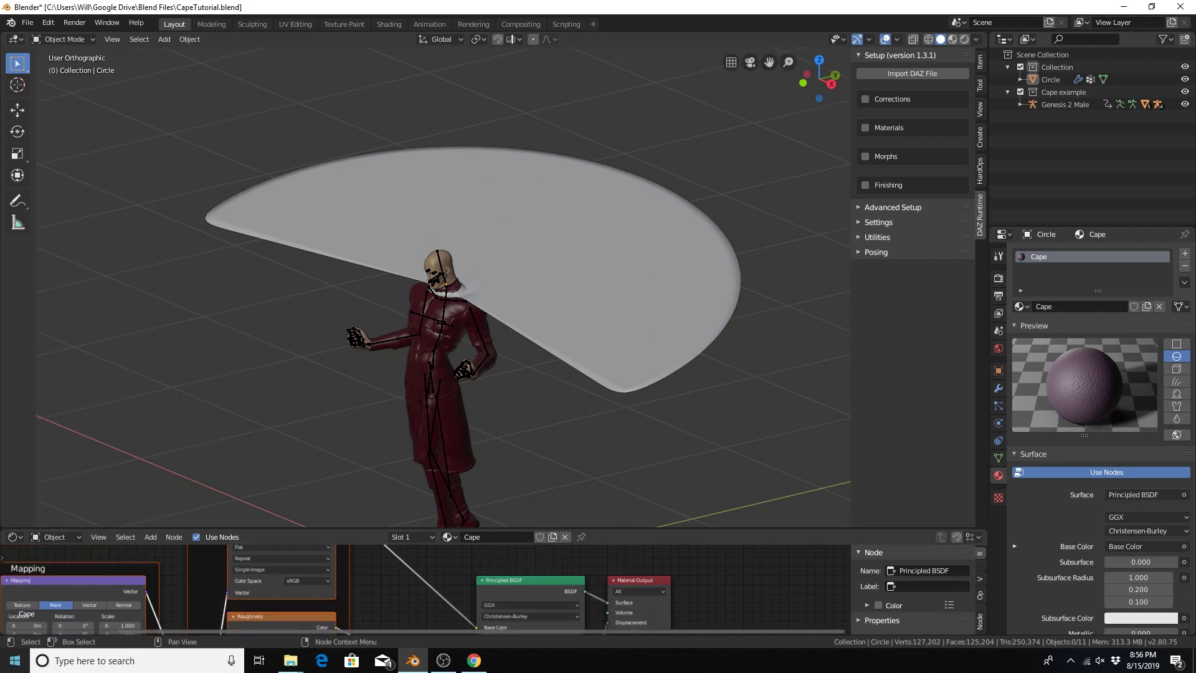
{"action": "left_click", "coordinate": [15, 537]}
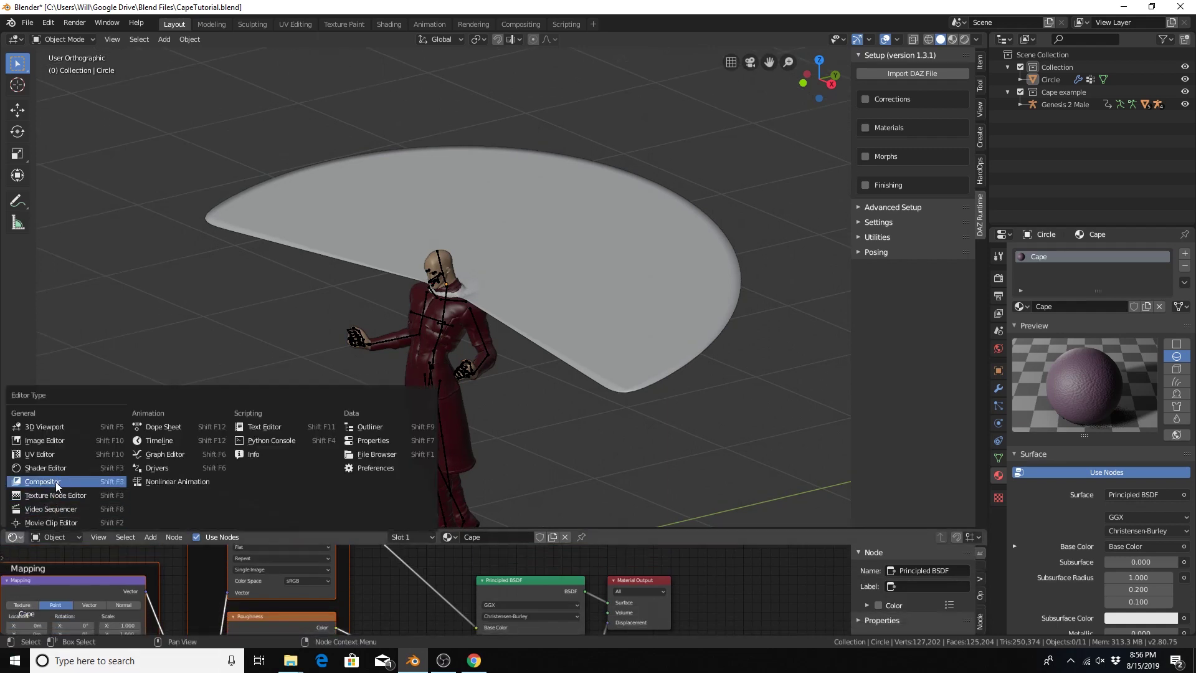
{"action": "left_click", "coordinate": [163, 443]}
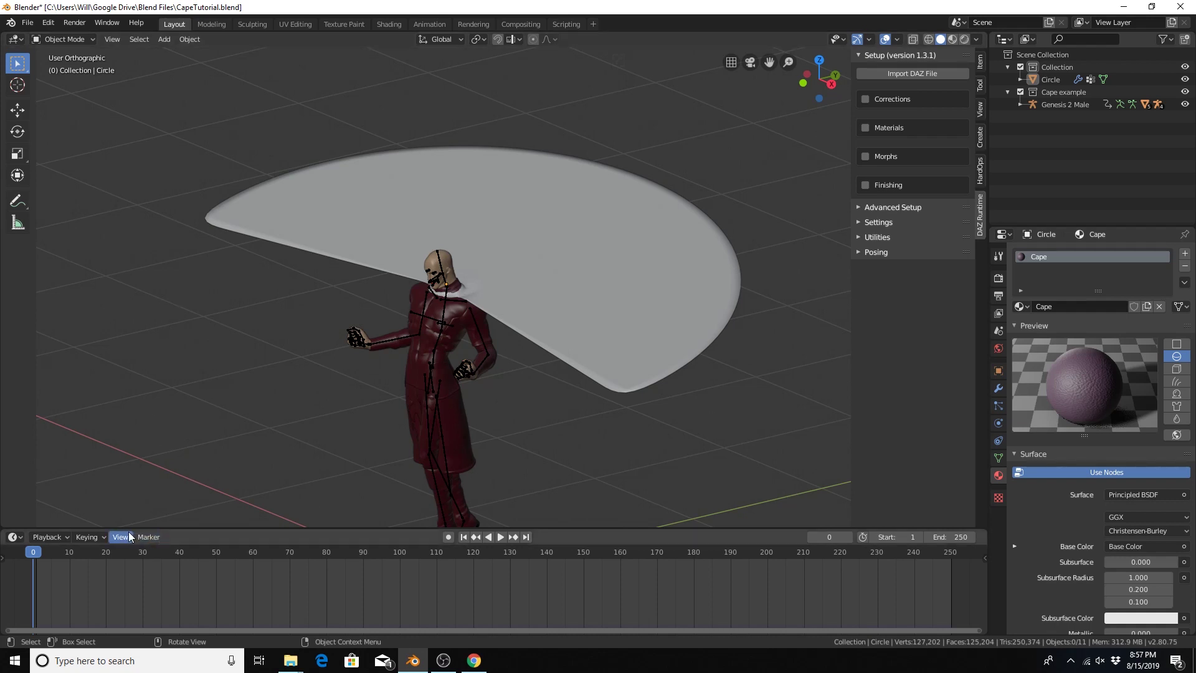
Parent the cape to the Genesis 2 Male rig using the Object parent type.
{"action": "scroll", "coordinate": [548, 262], "scroll_direction": "up", "scroll_amount": 3}
{"action": "left_click", "coordinate": [670, 195]}
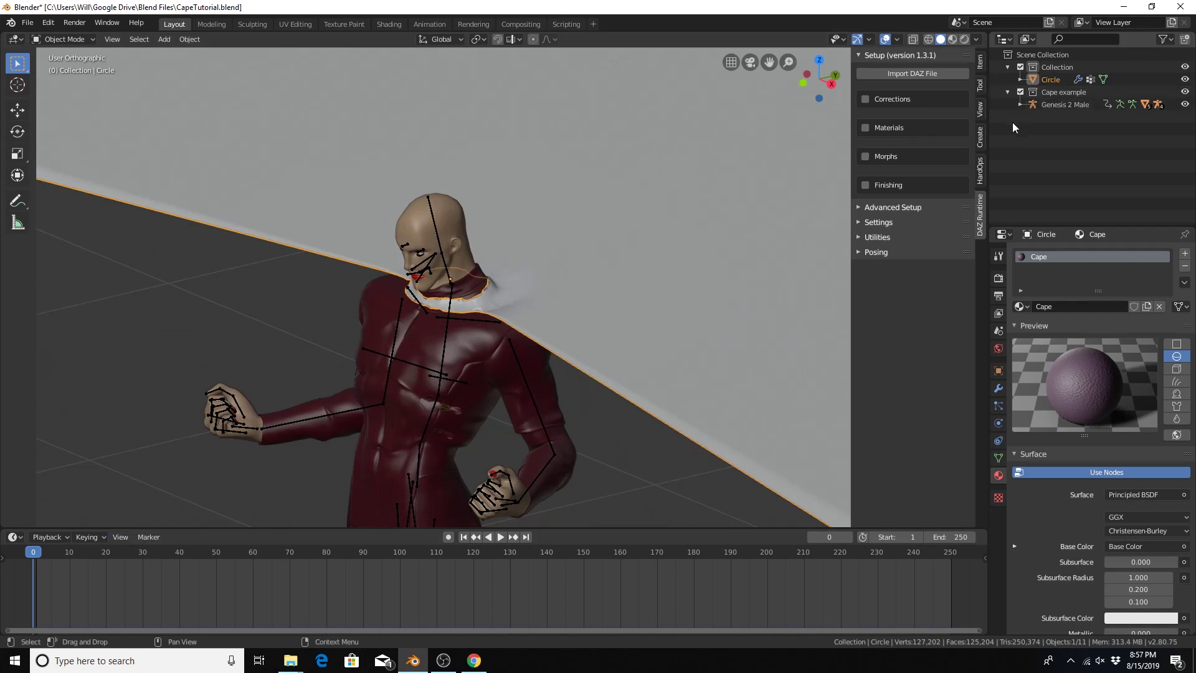
{"action": "left_click", "coordinate": [1034, 104]}
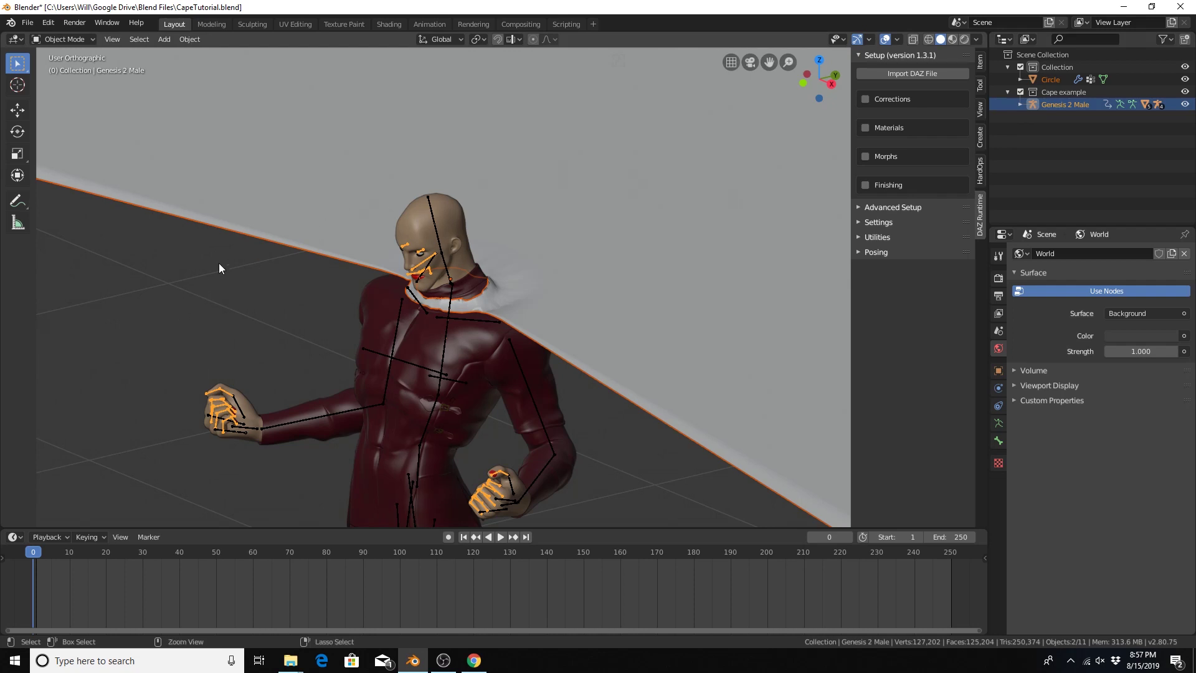
{"action": "key", "text": "ctrl+p"}
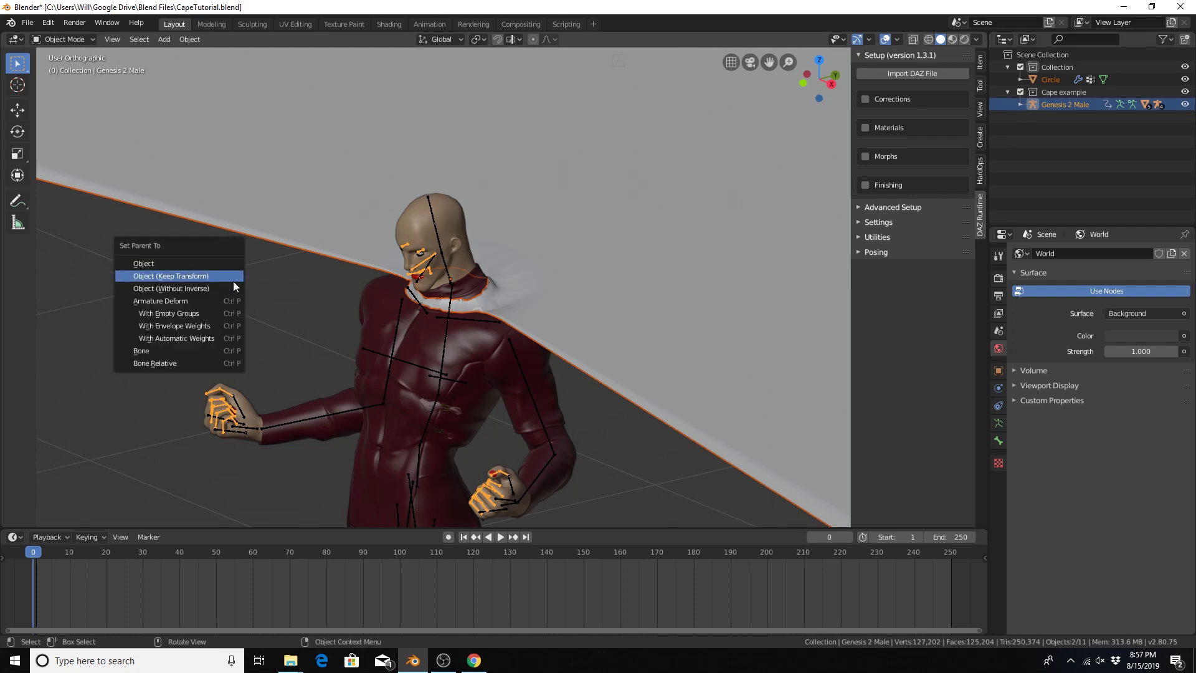
{"action": "left_click", "coordinate": [199, 264]}
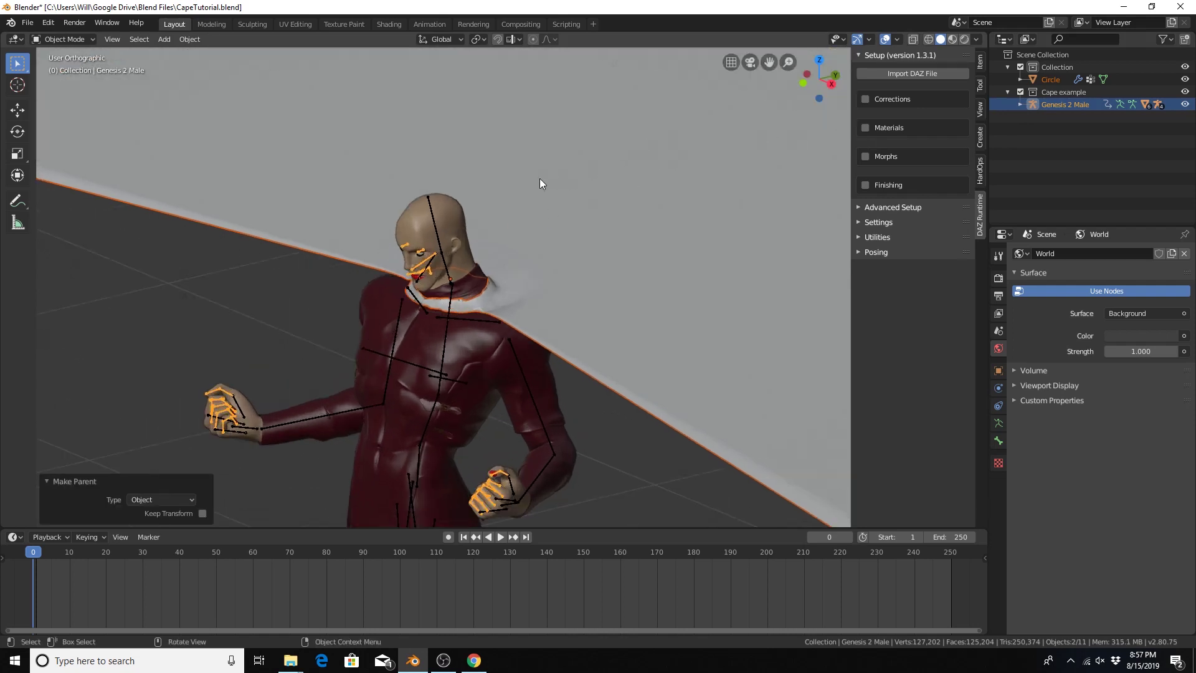
Select only the Genesis 2 Male rig and test the parenting by moving it along Z, cancelling the move.
{"action": "scroll", "coordinate": [499, 188], "scroll_direction": "down", "scroll_amount": 3}
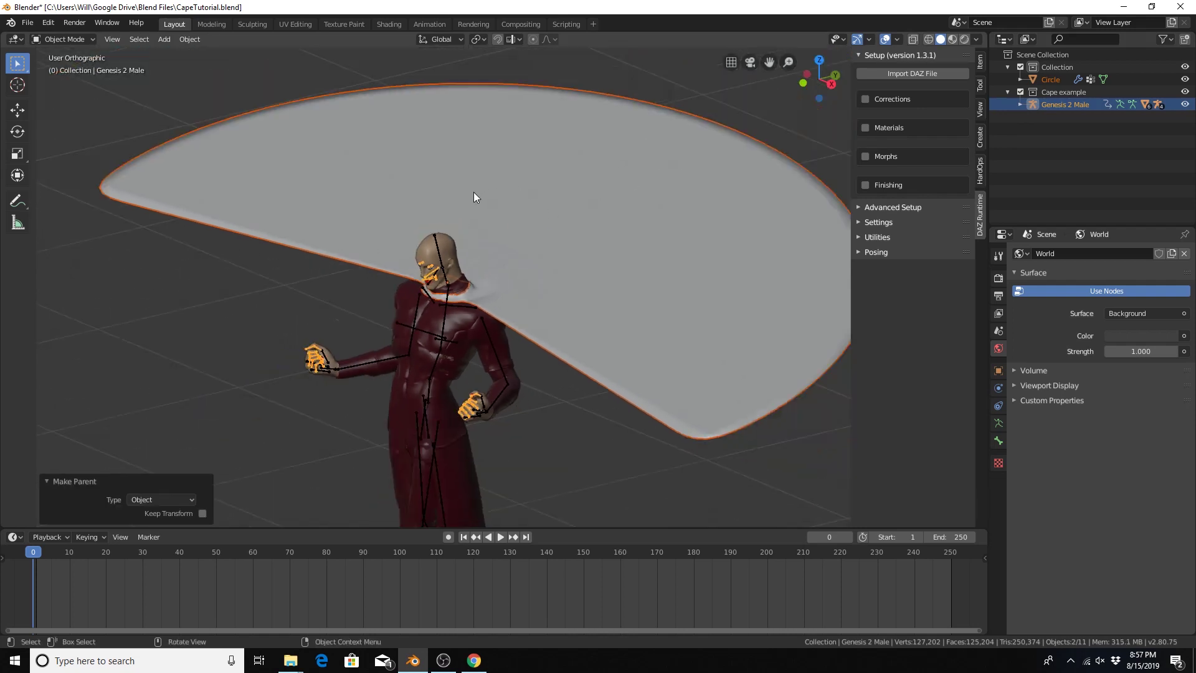
{"action": "left_click", "coordinate": [300, 297]}
{"action": "left_click", "coordinate": [1031, 103]}
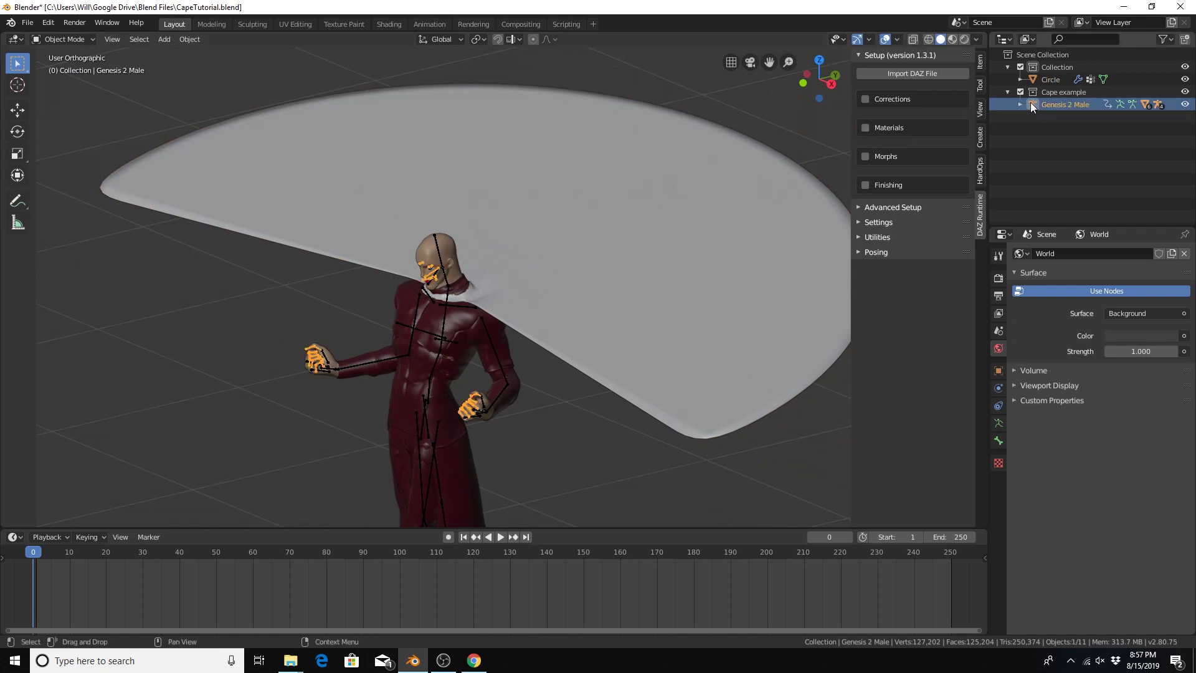
{"action": "key", "text": "g"}
{"action": "key", "text": "z"}
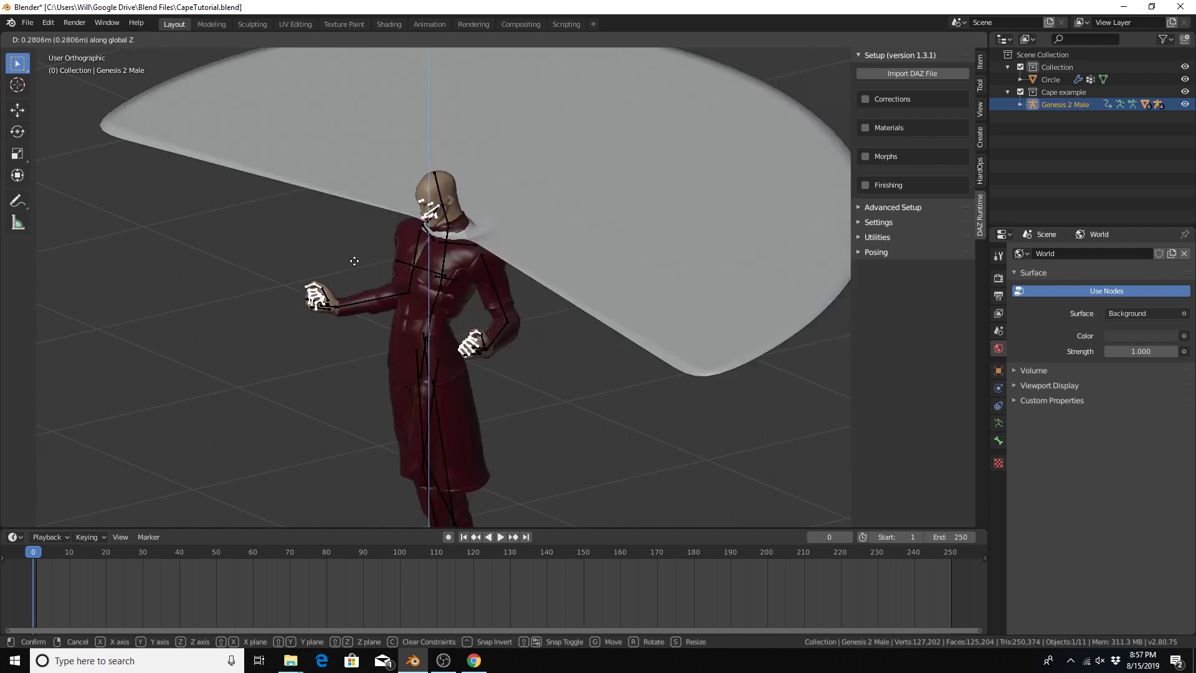
{"action": "right_click", "coordinate": [356, 262]}
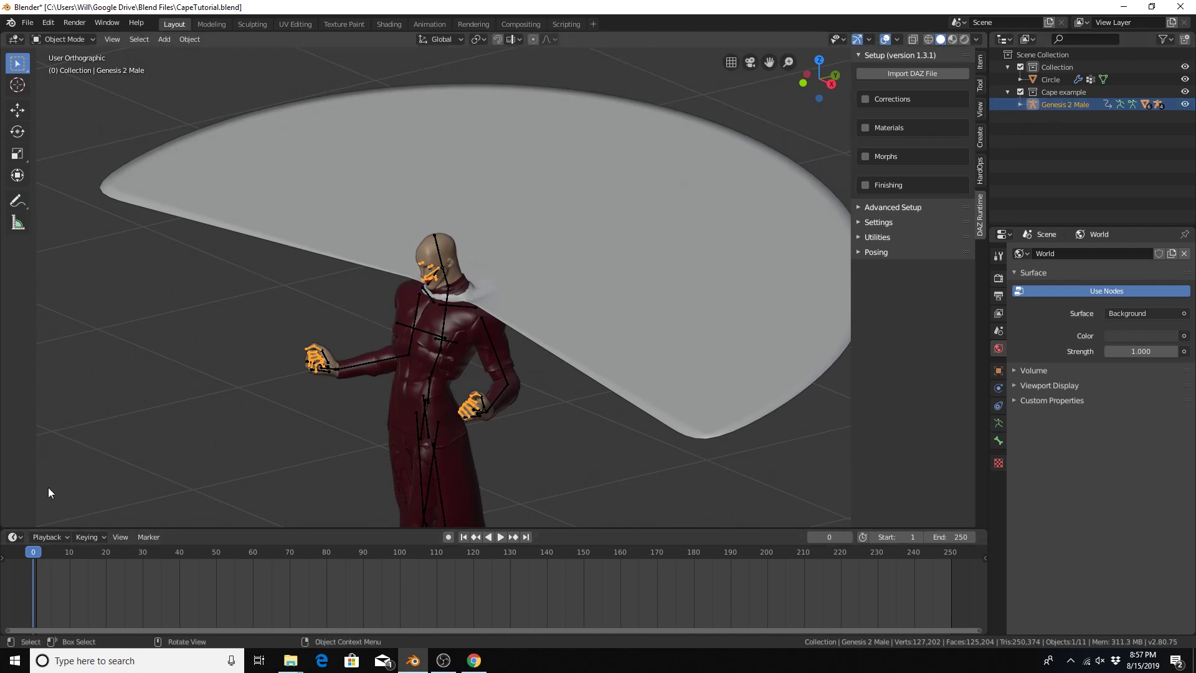
Insert a location keyframe for the Genesis 2 Male rig at frame 0.
{"action": "key", "text": "i"}
{"action": "left_click", "coordinate": [145, 270]}
{"action": "middle_click_drag", "start_coordinate": [145, 270], "coordinate": [188, 331]}
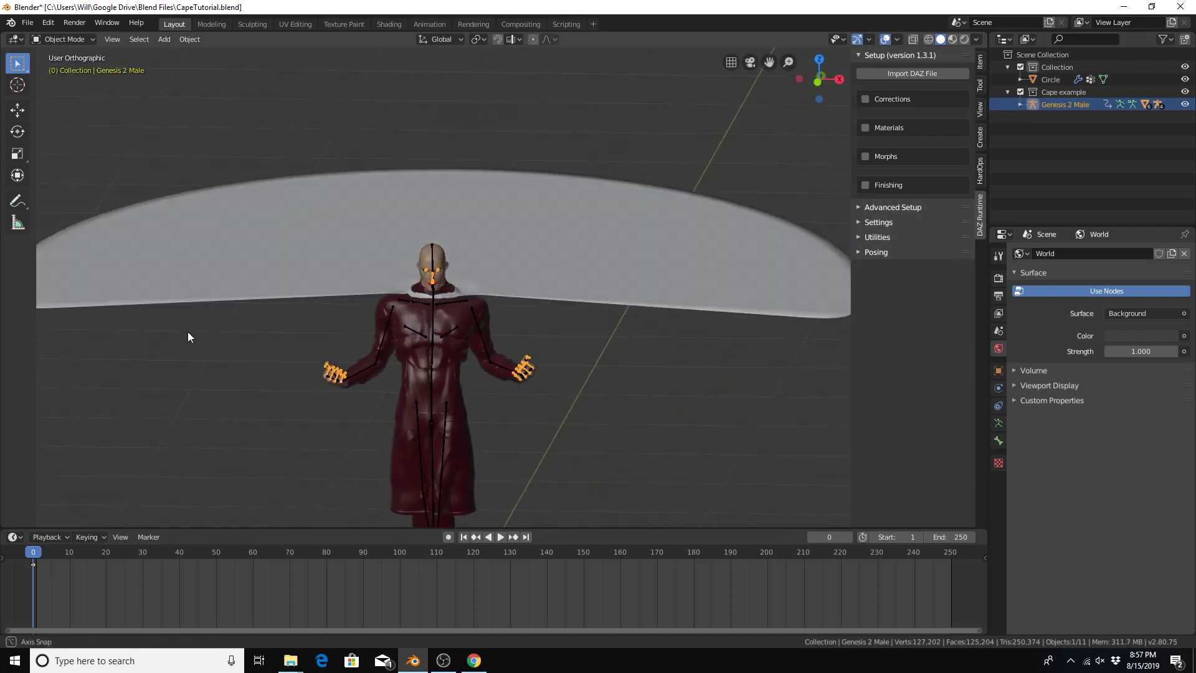
Switch to the Animation workspace and play the cape simulation up to frame 30.
{"action": "left_click", "coordinate": [428, 24]}
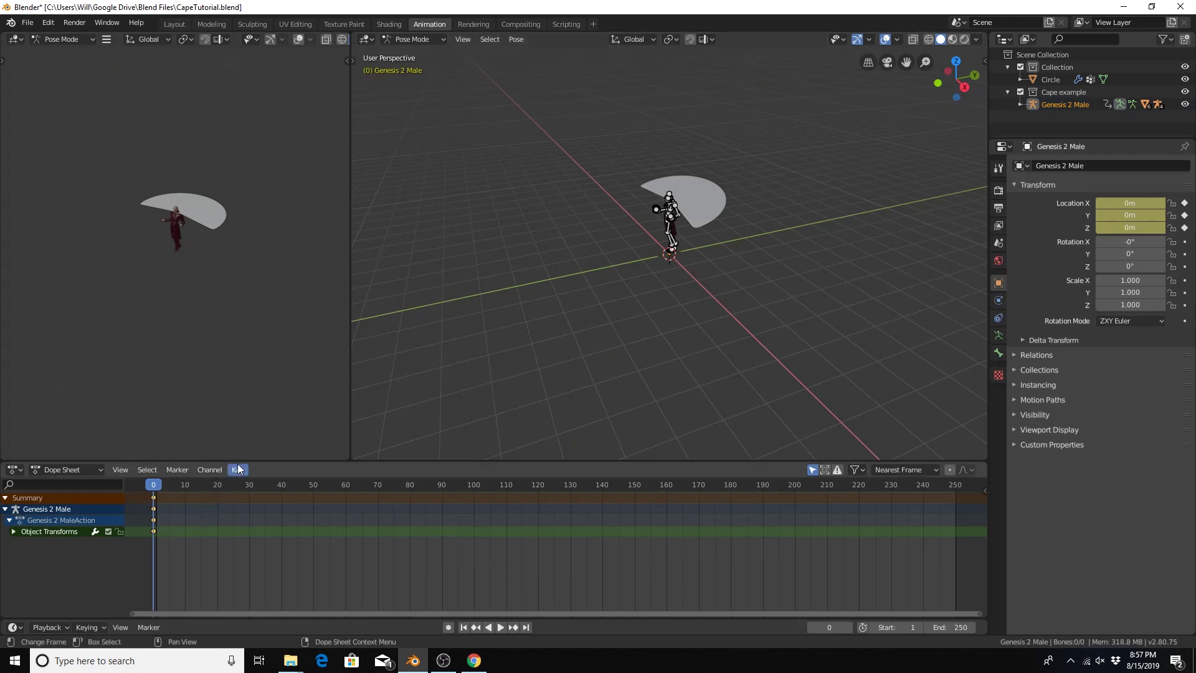
{"action": "key", "text": "space"}
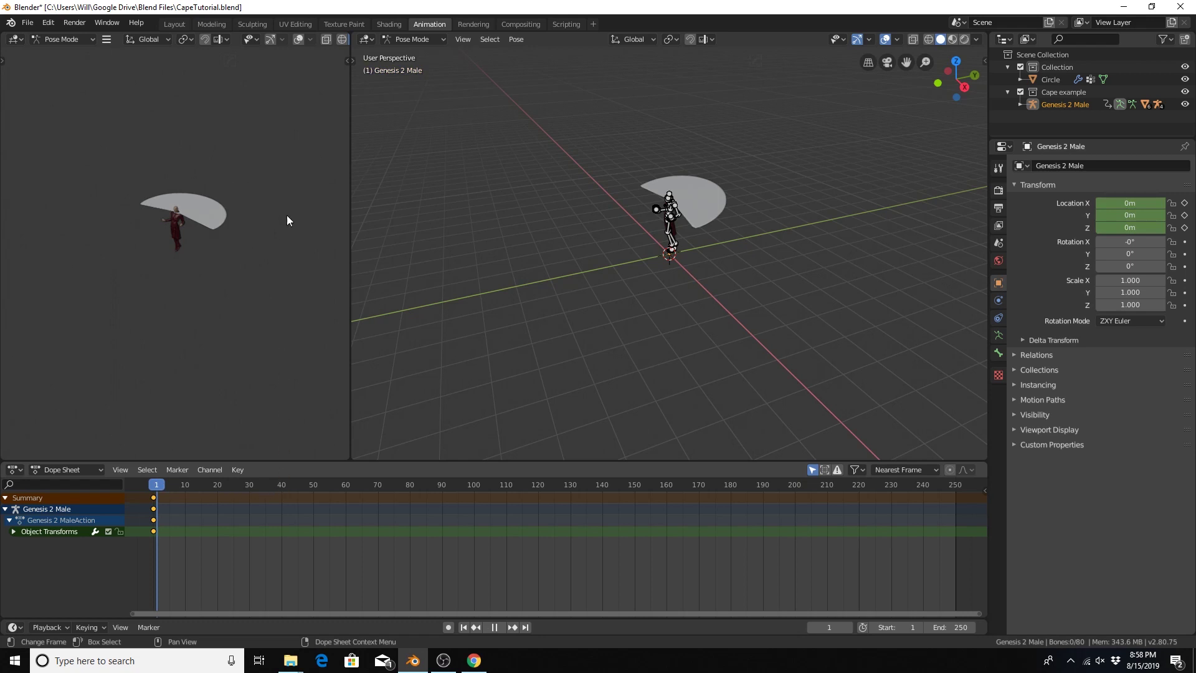
{"action": "key", "text": "space"}
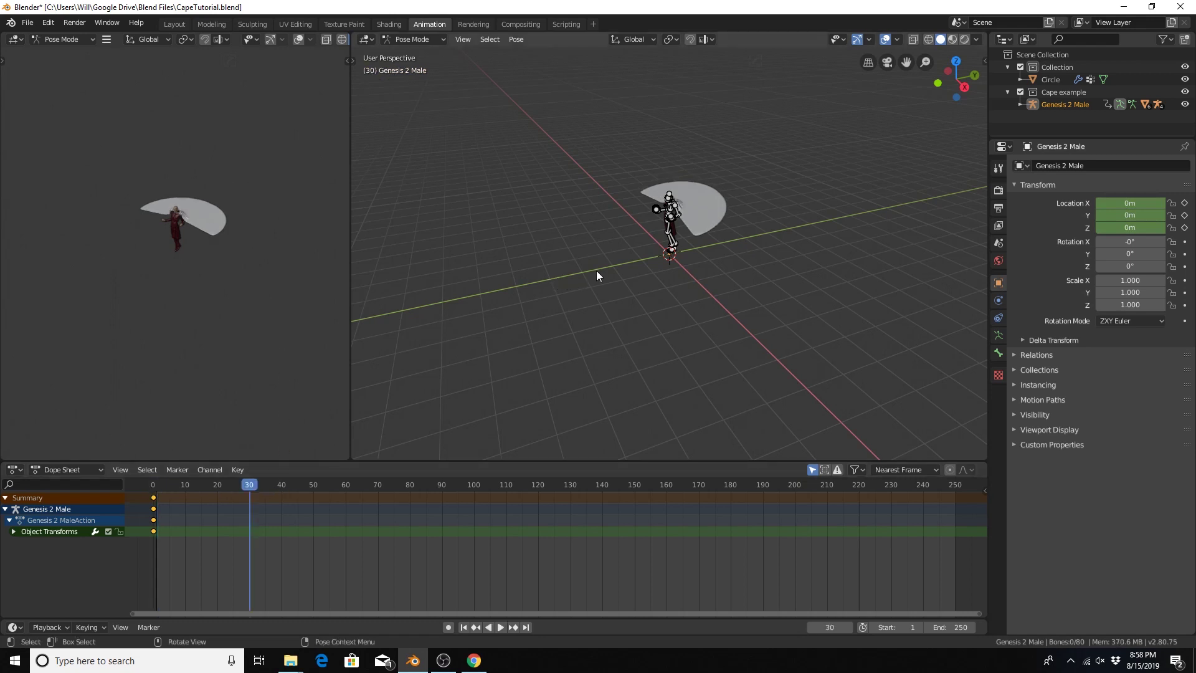
Frame the character and draped cape closely in the main viewport, and change from Pose Mode to Object Mode.
{"action": "scroll", "coordinate": [701, 214], "scroll_direction": "up", "scroll_amount": 5}
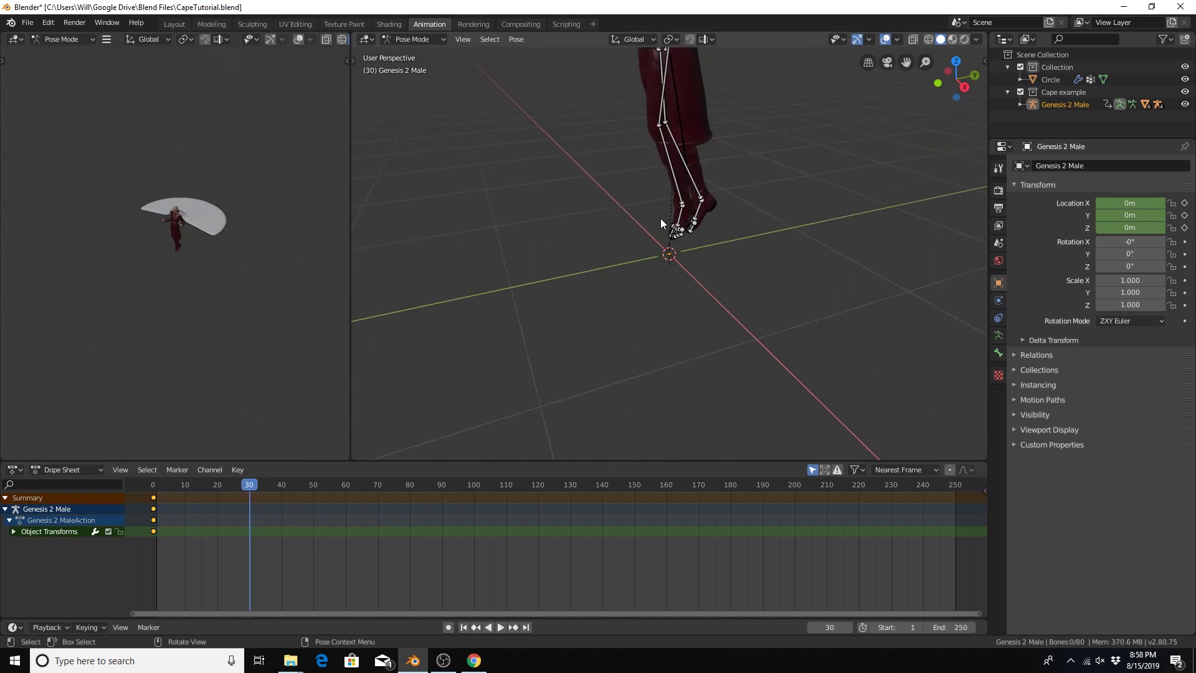
{"action": "mouse_move", "coordinate": [654, 233]}
{"action": "middle_mouse_down", "text": "shift"}
{"action": "mouse_move", "coordinate": [637, 264]}
{"action": "mouse_move", "coordinate": [623, 376]}
{"action": "middle_mouse_up", "text": "shift"}
{"action": "key", "text": "z"}
{"action": "left_click", "coordinate": [633, 275]}
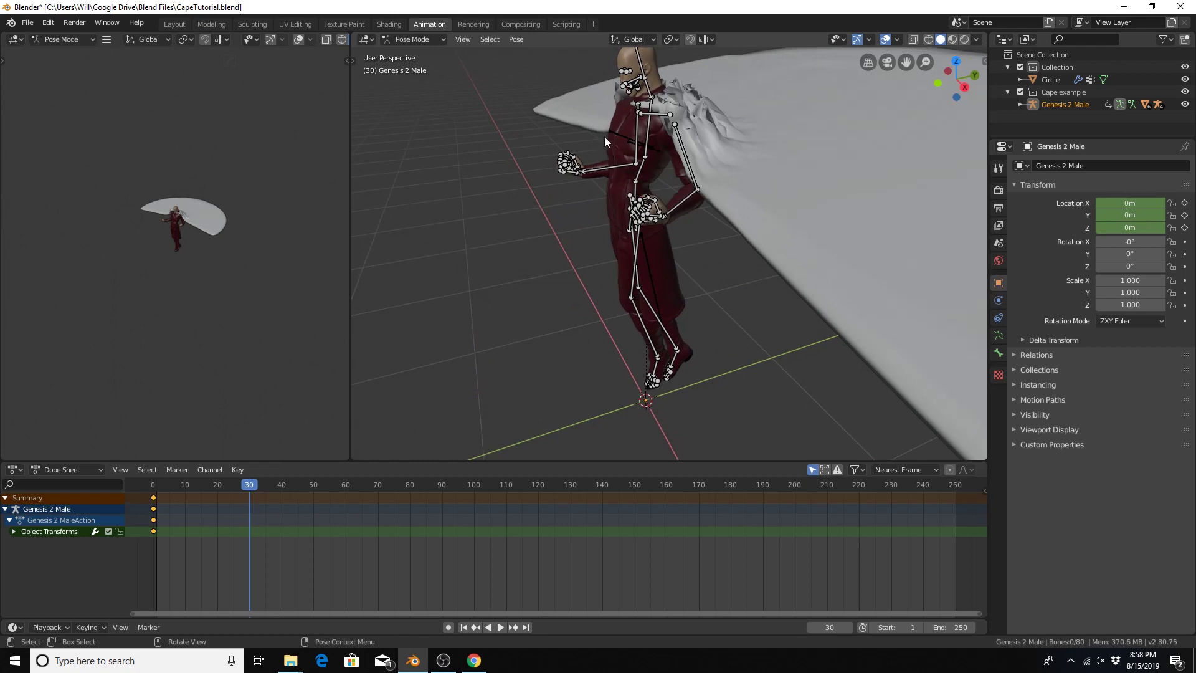
{"action": "scroll", "coordinate": [524, 309], "scroll_direction": "down", "scroll_amount": 5}
{"action": "scroll", "coordinate": [516, 297], "scroll_direction": "up", "scroll_amount": 5}
{"action": "left_click", "coordinate": [410, 39]}
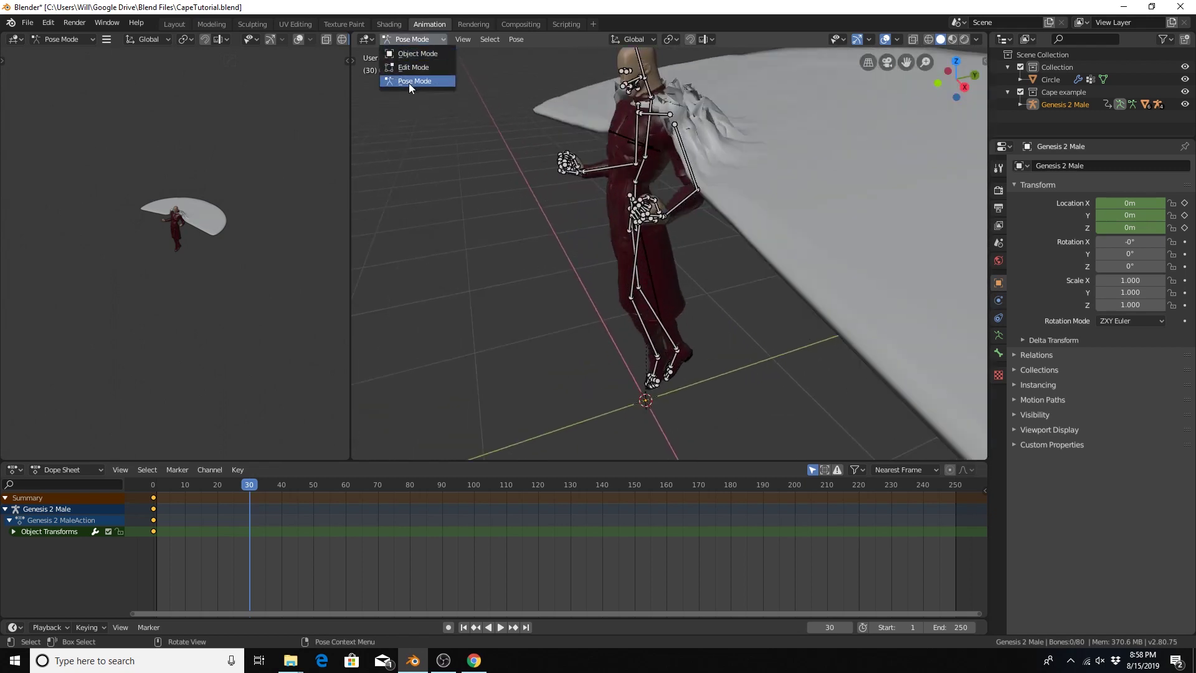
{"action": "left_click", "coordinate": [411, 53]}
Raise the Genesis 2 Male rig about 0.71 m along Z at frame 30 and insert a location keyframe.
{"action": "middle_click_drag", "start_coordinate": [411, 51], "coordinate": [477, 154]}
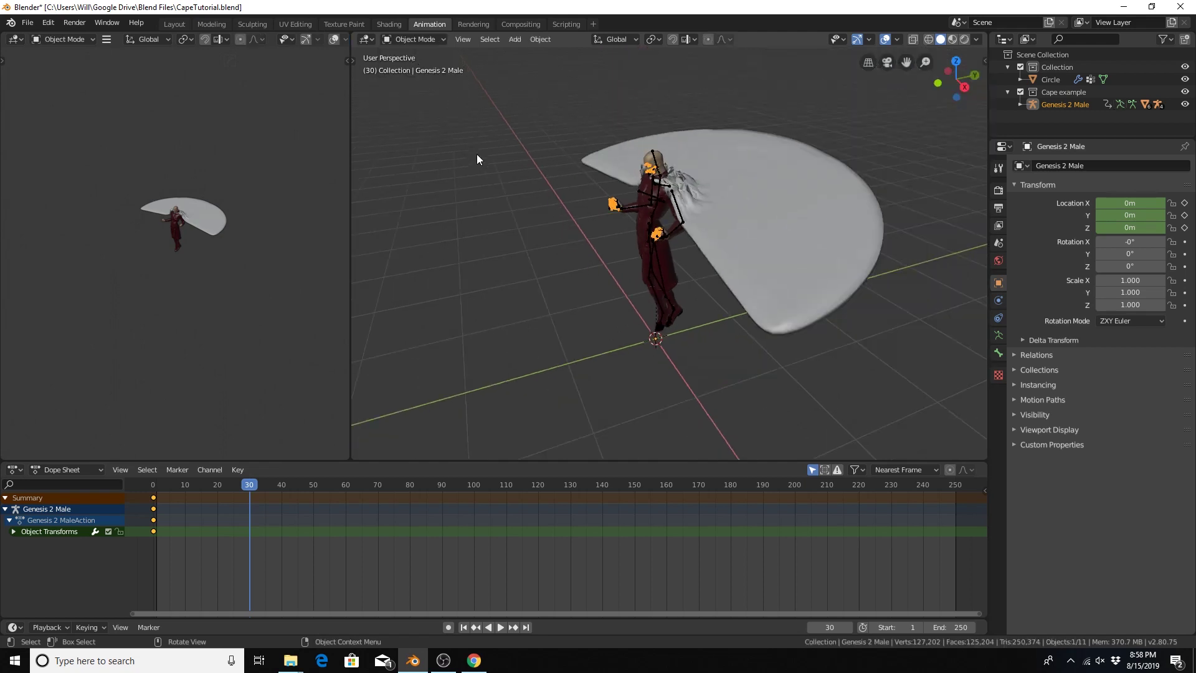
{"action": "scroll", "coordinate": [476, 158], "scroll_direction": "up", "scroll_amount": 2}
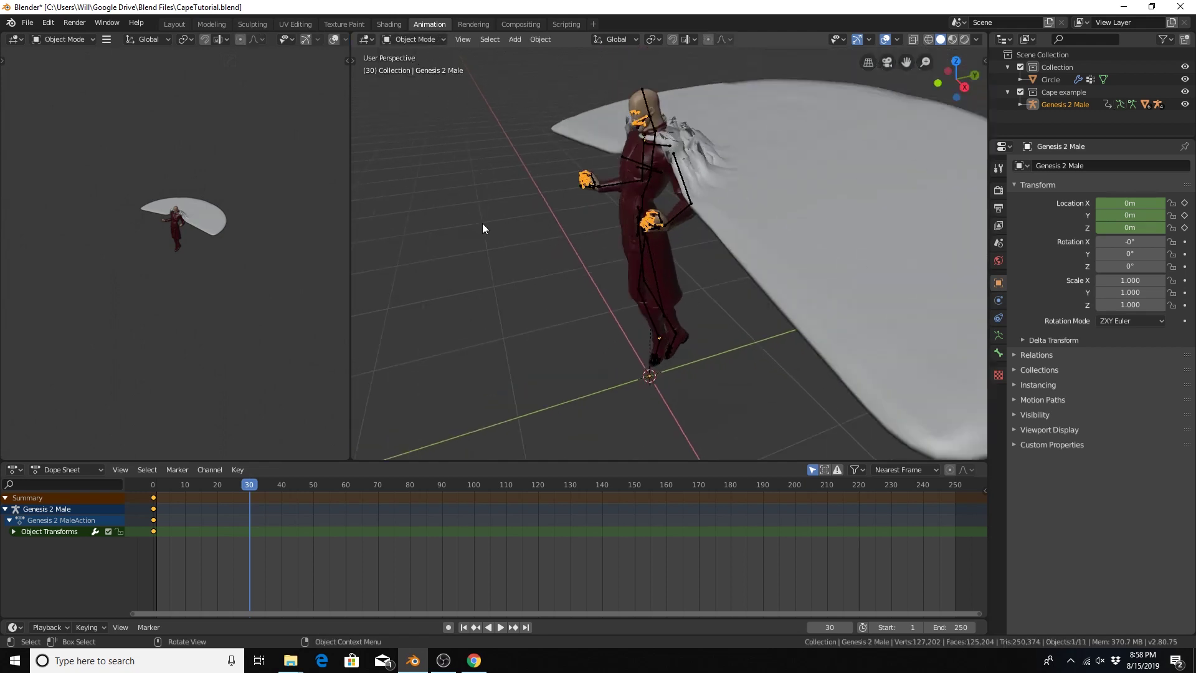
{"action": "key", "text": "g"}
{"action": "key", "text": "z"}
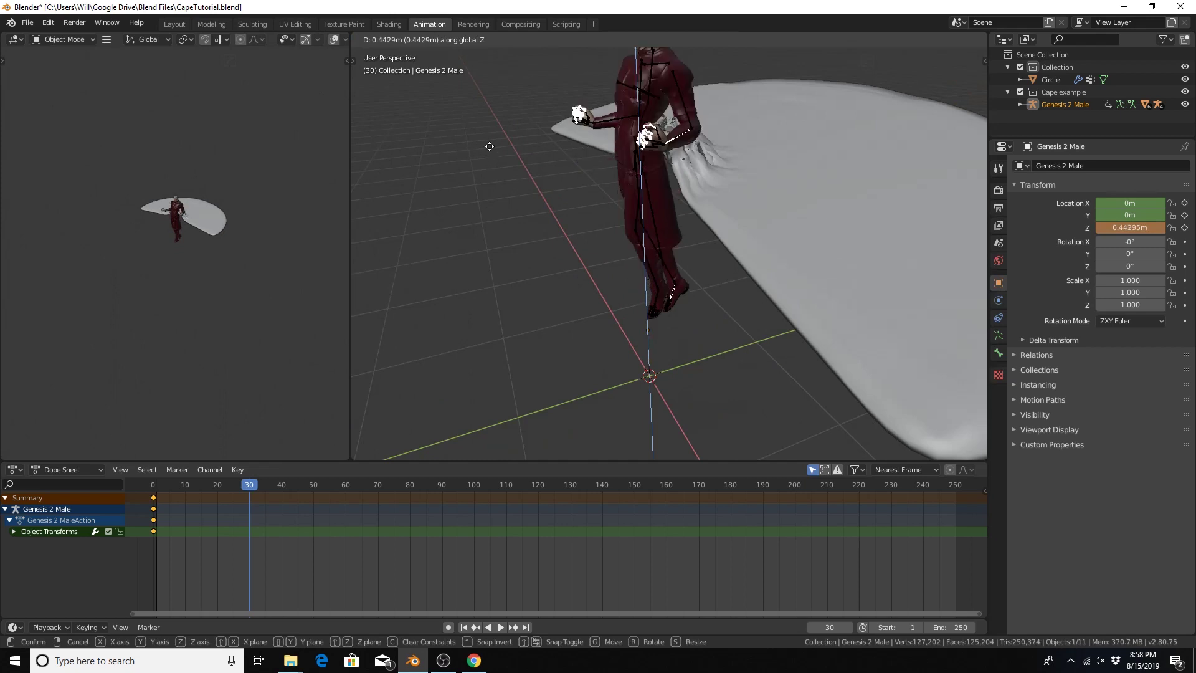
{"action": "left_click", "coordinate": [490, 147]}
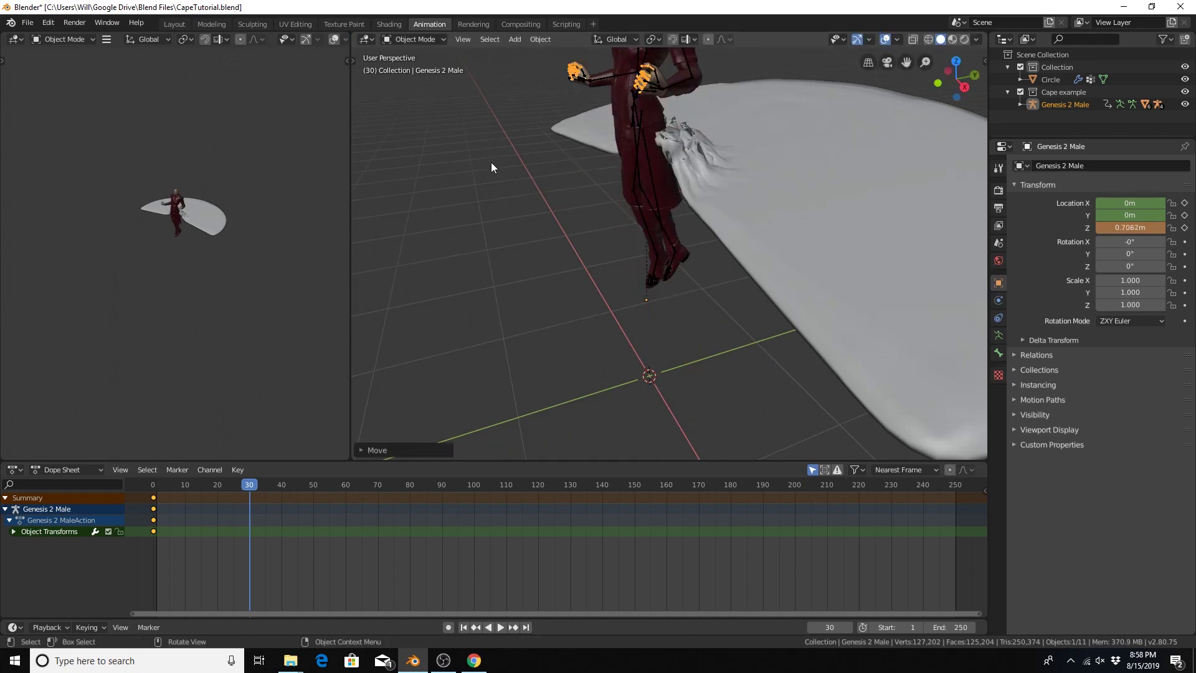
{"action": "middle_click_drag", "start_coordinate": [490, 167], "coordinate": [521, 177]}
{"action": "scroll", "coordinate": [521, 178], "scroll_direction": "down", "scroll_amount": 3}
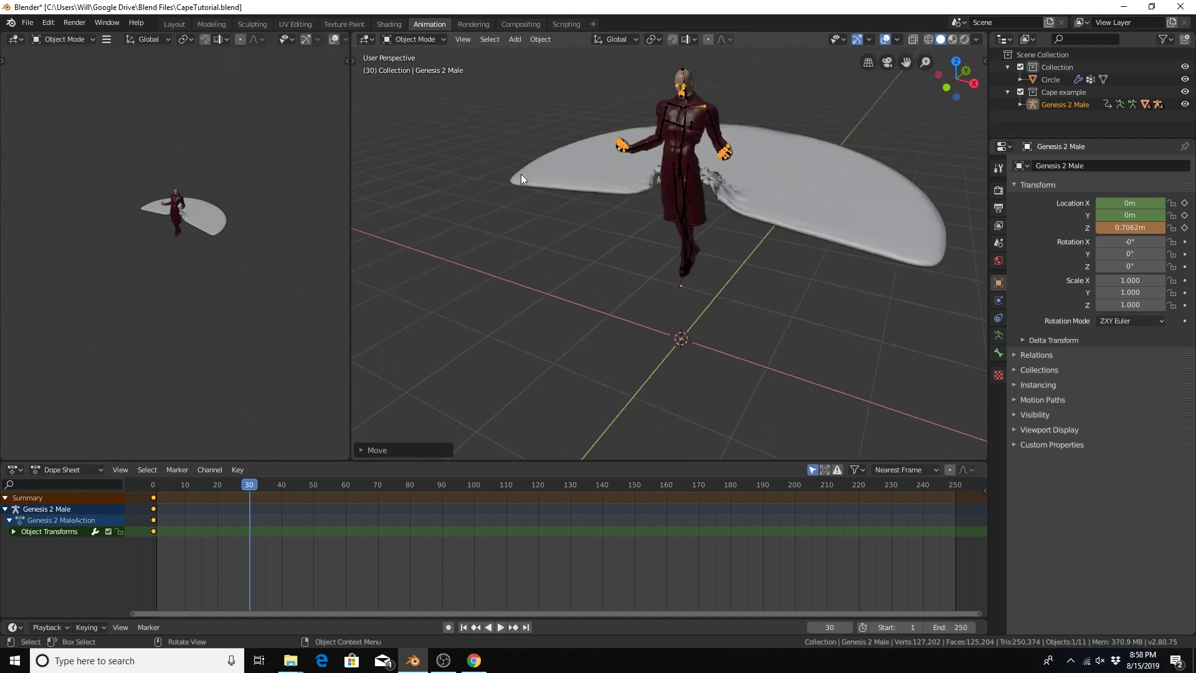
{"action": "key", "text": "i"}
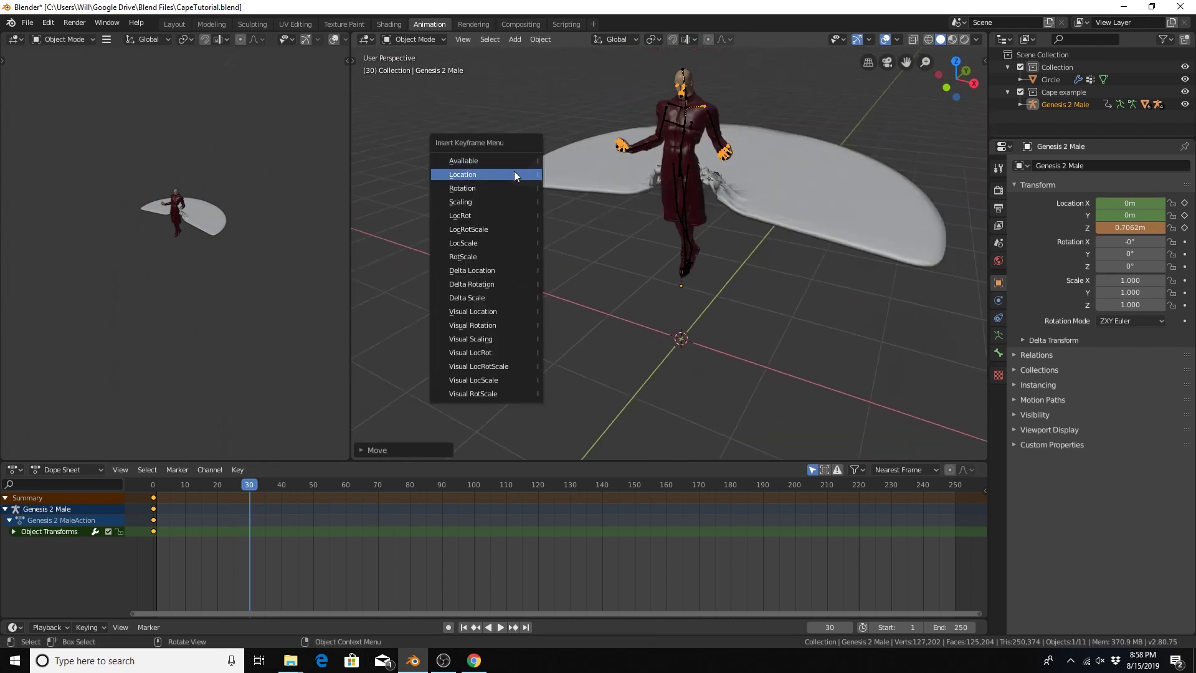
{"action": "left_click", "coordinate": [514, 174]}
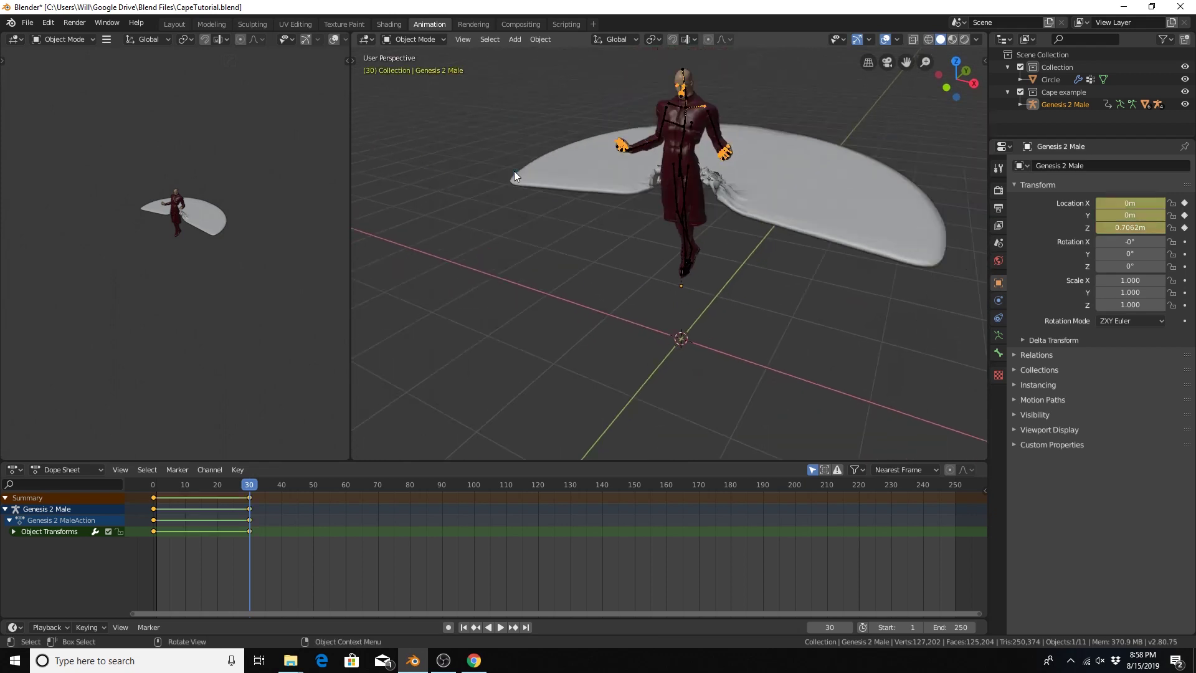
At frame 60, lower the rig along Z to about -0.68 m and insert a location keyframe.
{"action": "left_click", "coordinate": [345, 484]}
{"action": "key", "text": "g"}
{"action": "key", "text": "z"}
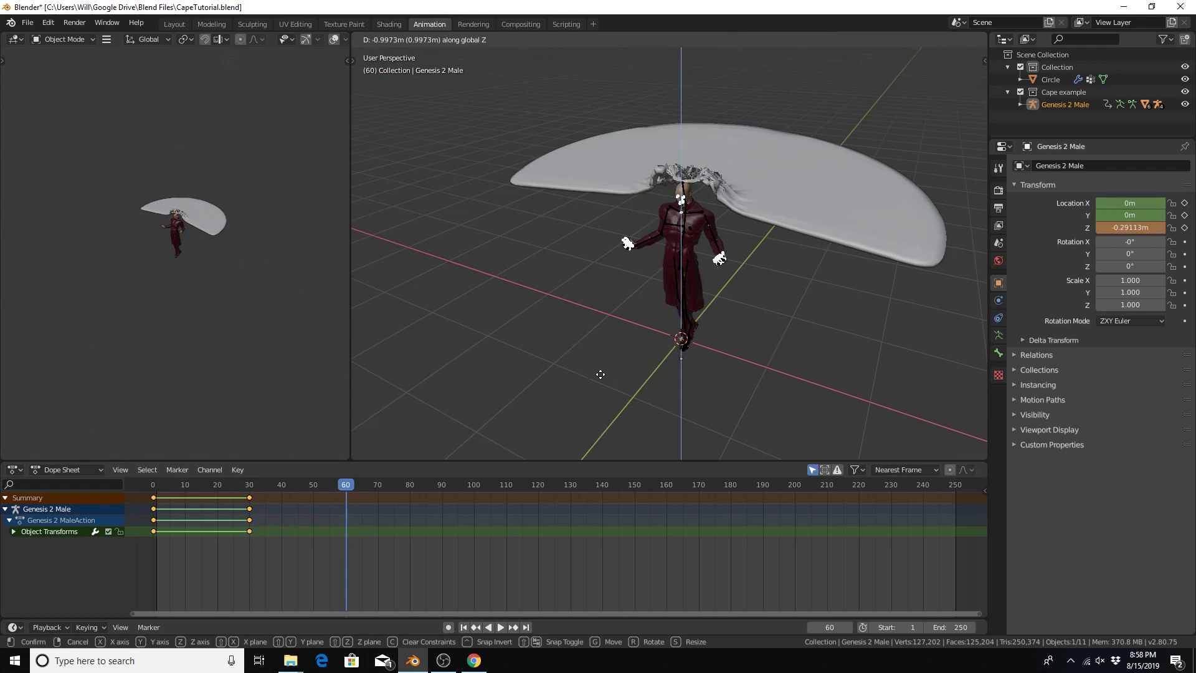
{"action": "left_click", "coordinate": [601, 385]}
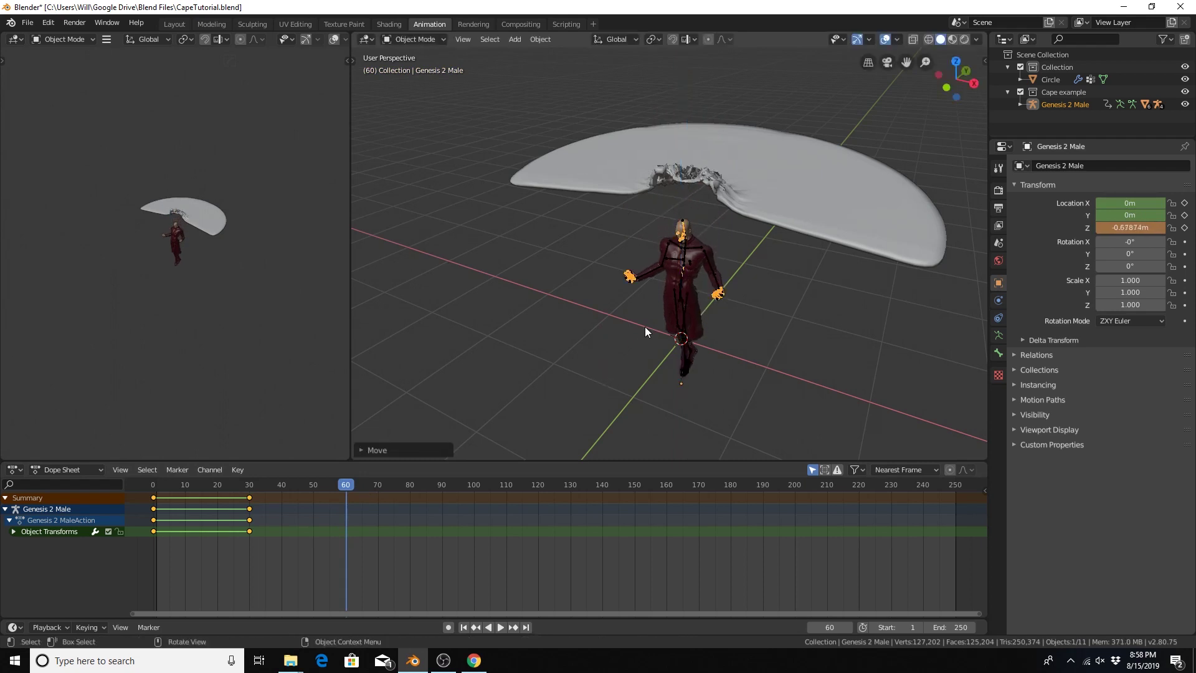
{"action": "key", "text": "i"}
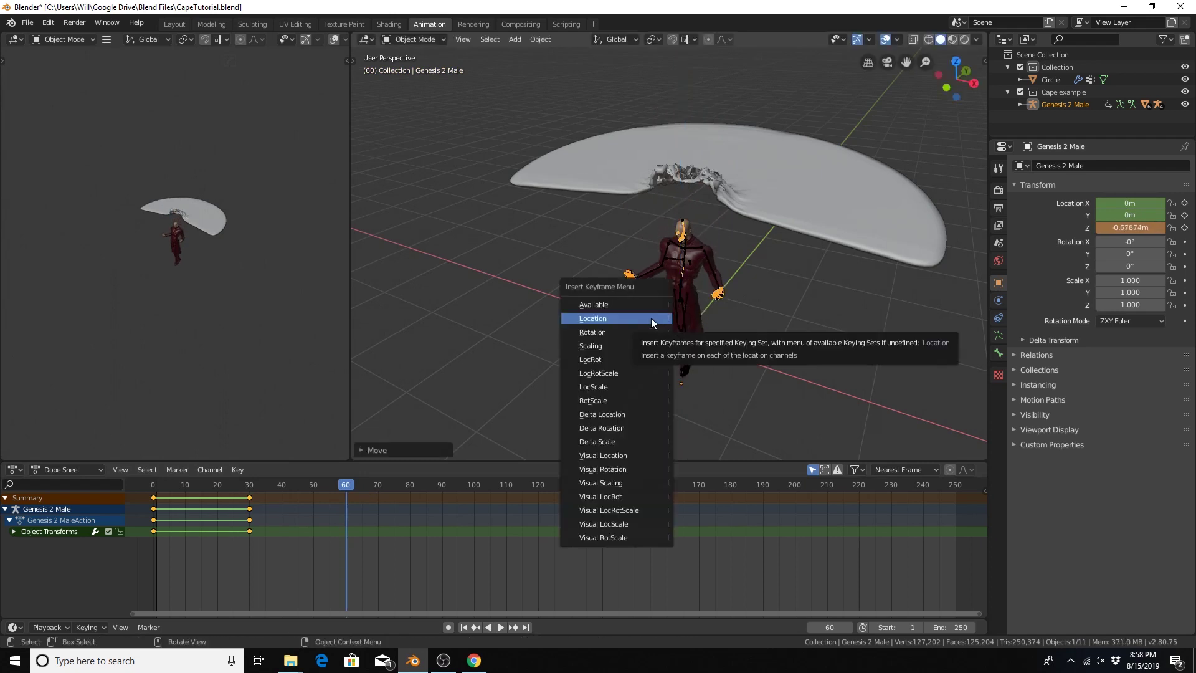
{"action": "left_click", "coordinate": [652, 318]}
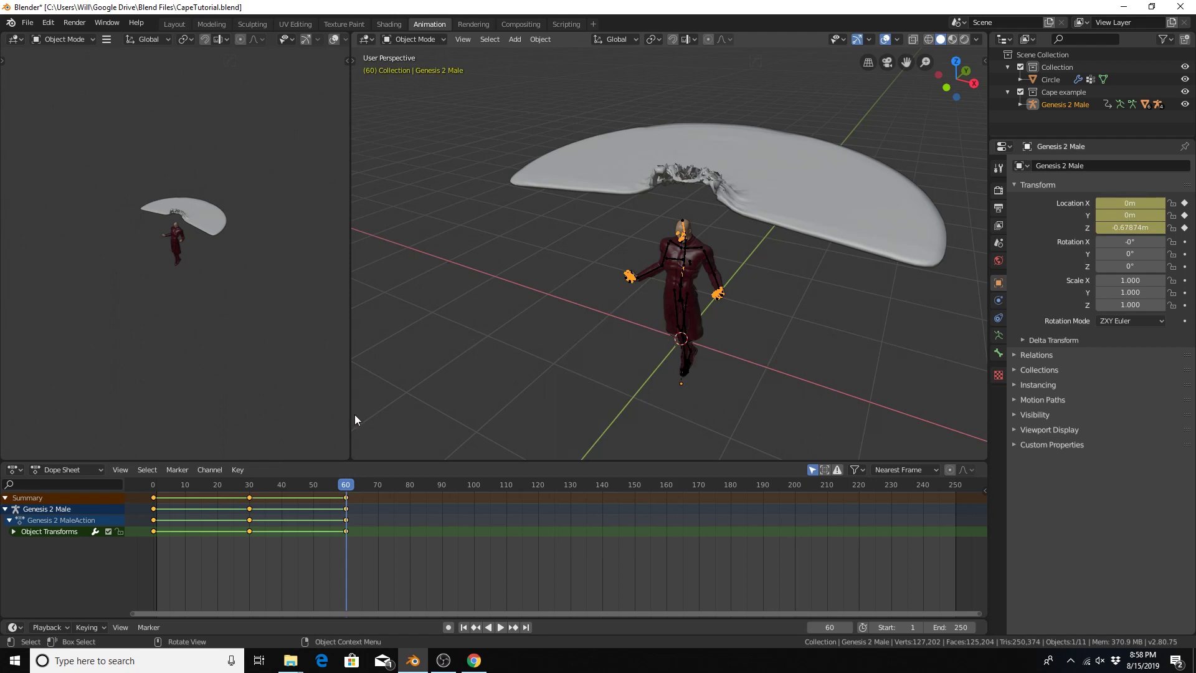
Duplicate the keyframes at frames 30 and 60 three times, placing the copies at 90 and 120, 150 and 180, and 210 and 240.
{"action": "left_click", "coordinate": [286, 558]}
{"action": "left_click", "coordinate": [249, 530]}
{"action": "key", "text": "b"}
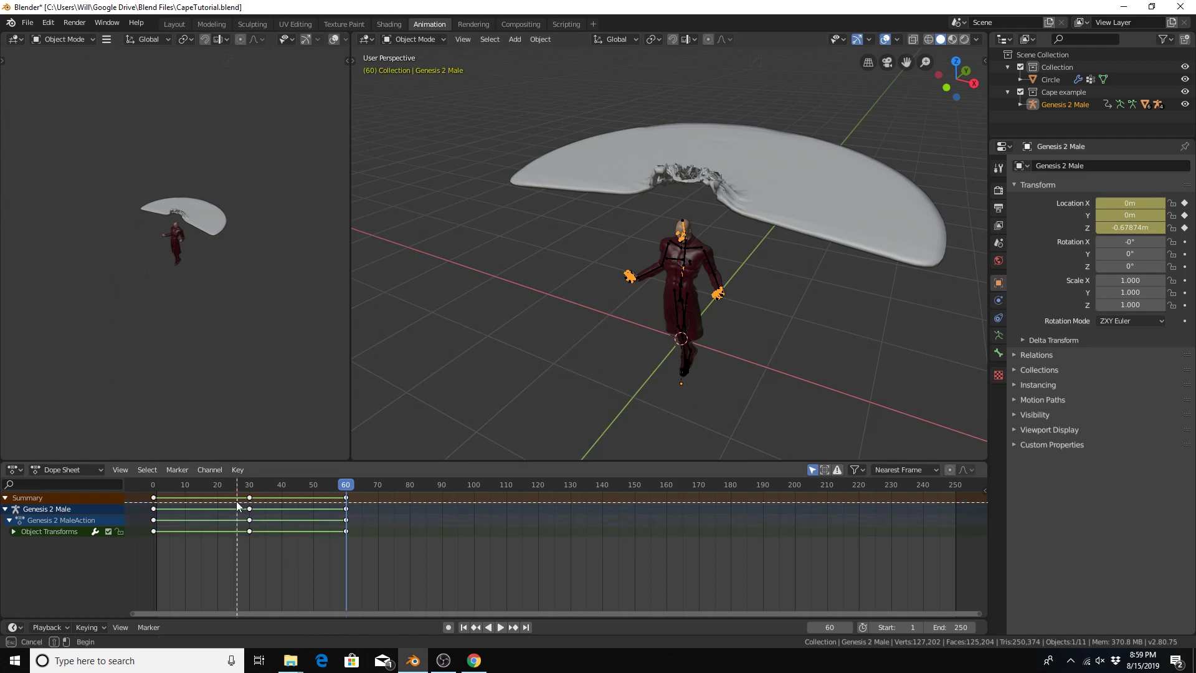
{"action": "left_click_drag", "start_coordinate": [235, 488], "coordinate": [392, 589]}
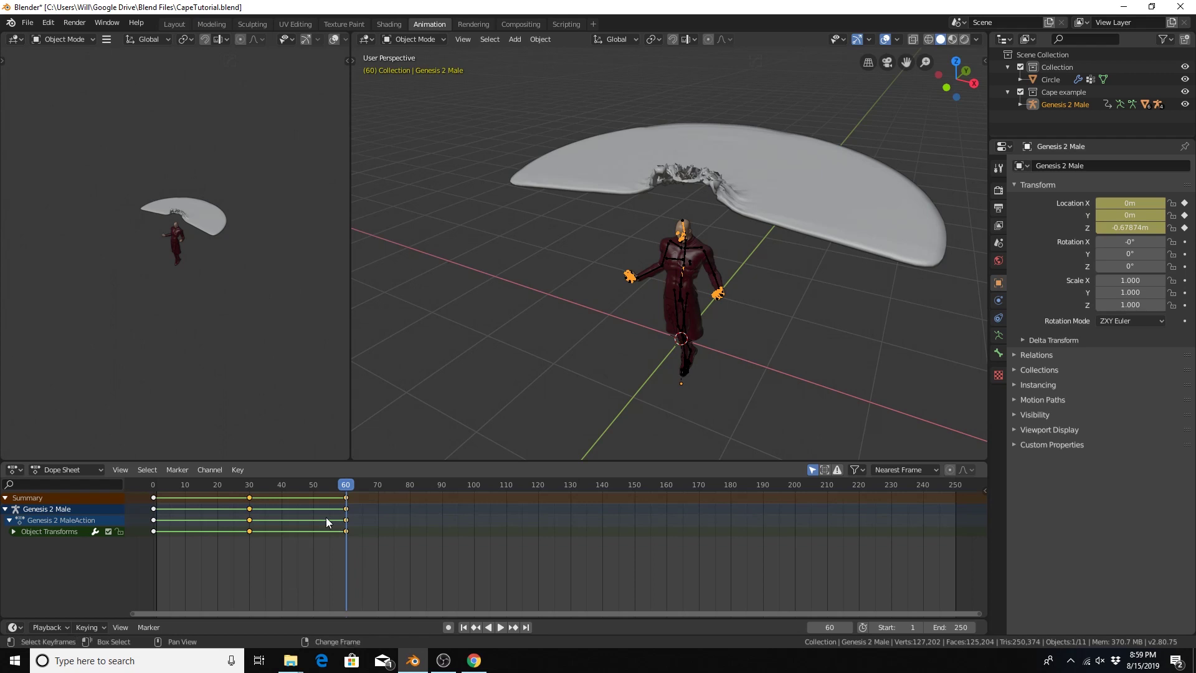
{"action": "key", "text": "shift+d"}
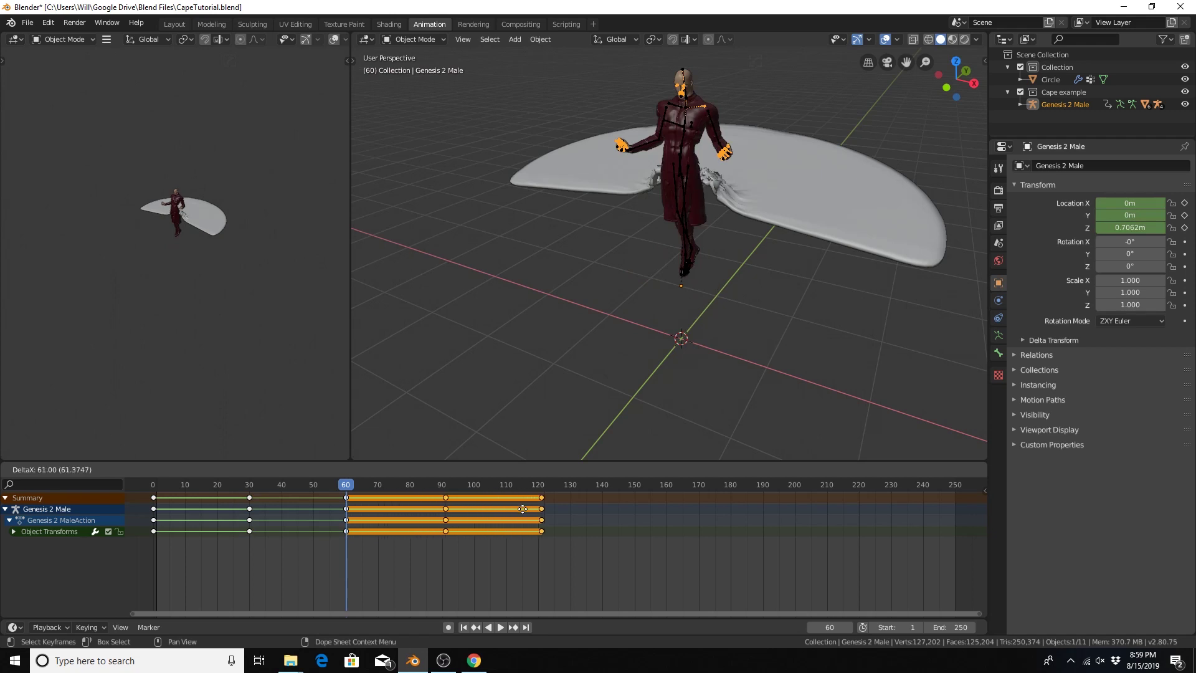
{"action": "left_click", "coordinate": [518, 512]}
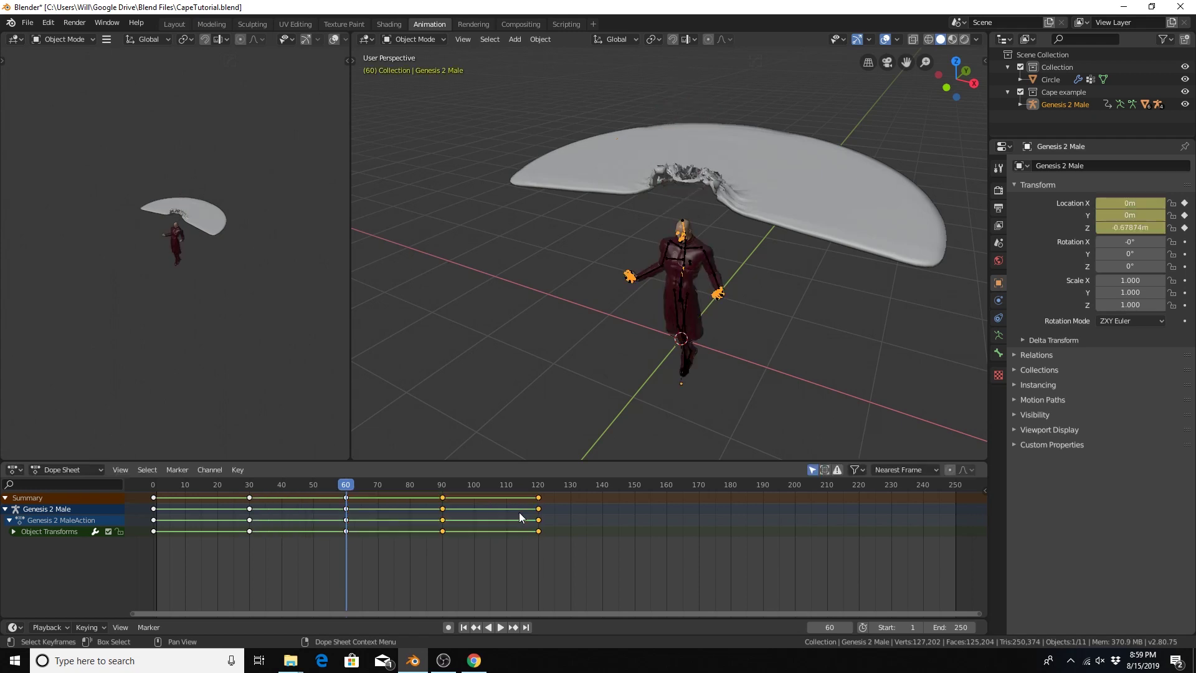
{"action": "key", "text": "shift+d"}
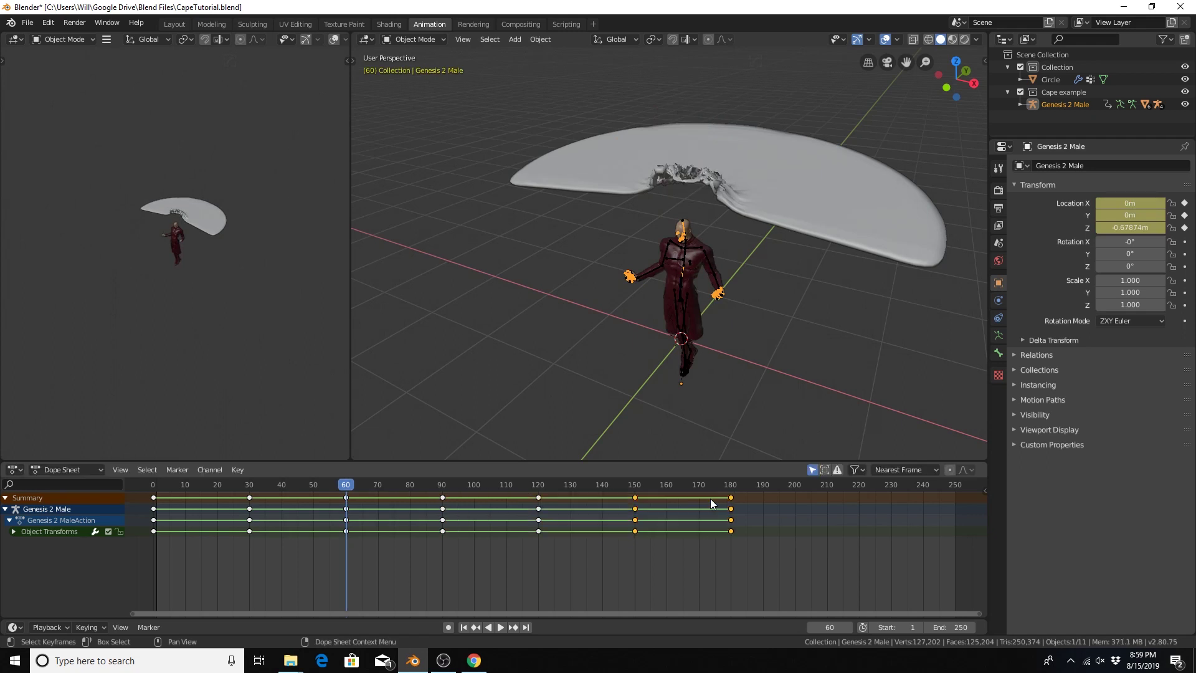
{"action": "left_click", "coordinate": [710, 498]}
{"action": "key", "text": "shift+d"}
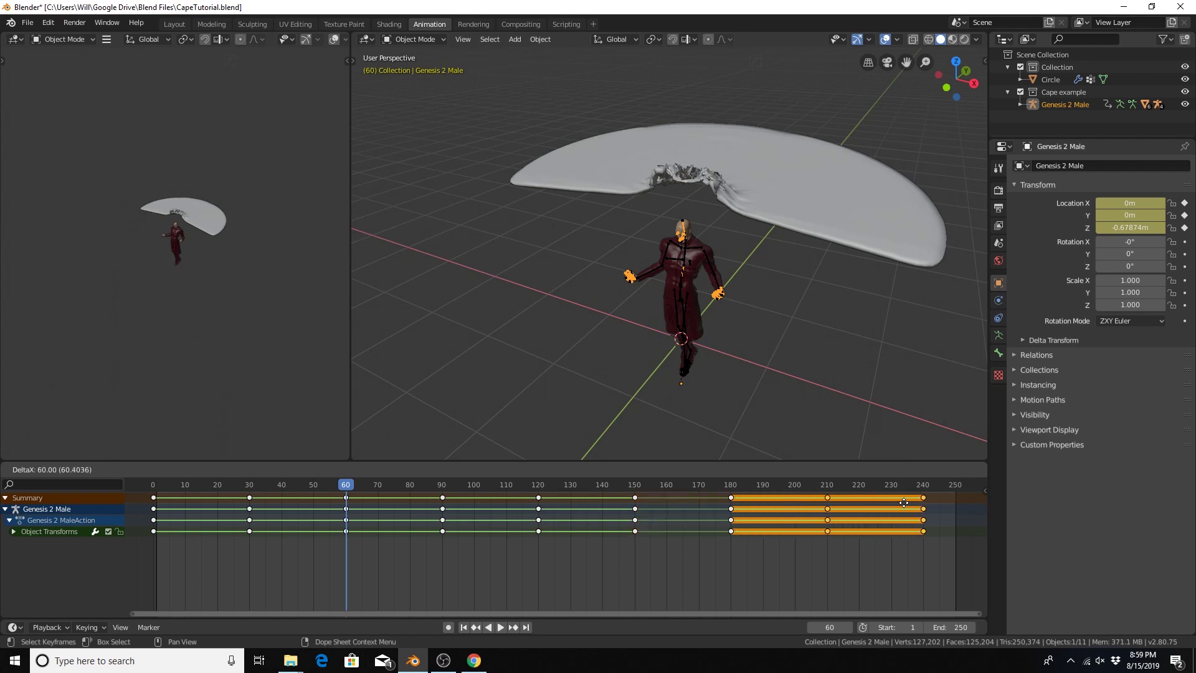
{"action": "left_click", "coordinate": [903, 502]}
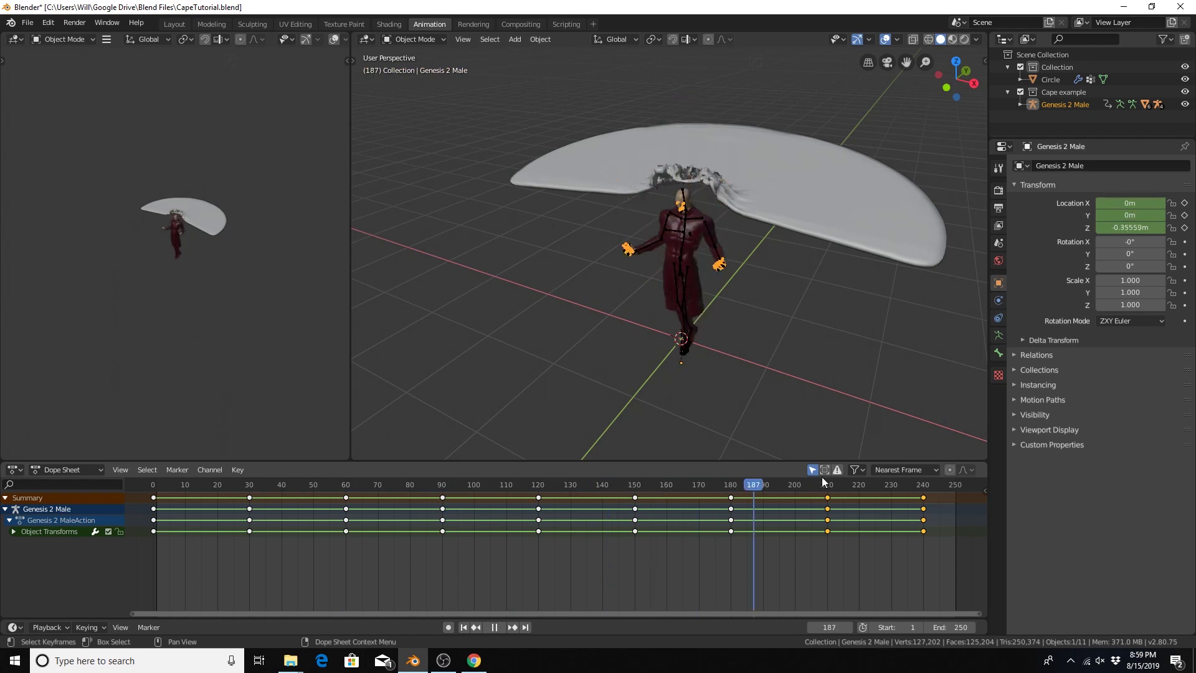
Preview the rig's repeated up-and-down motion across the timeline and return to frame 0.
{"action": "left_click_drag", "start_coordinate": [634, 492], "coordinate": [306, 487]}
{"action": "key", "text": "Escape"}
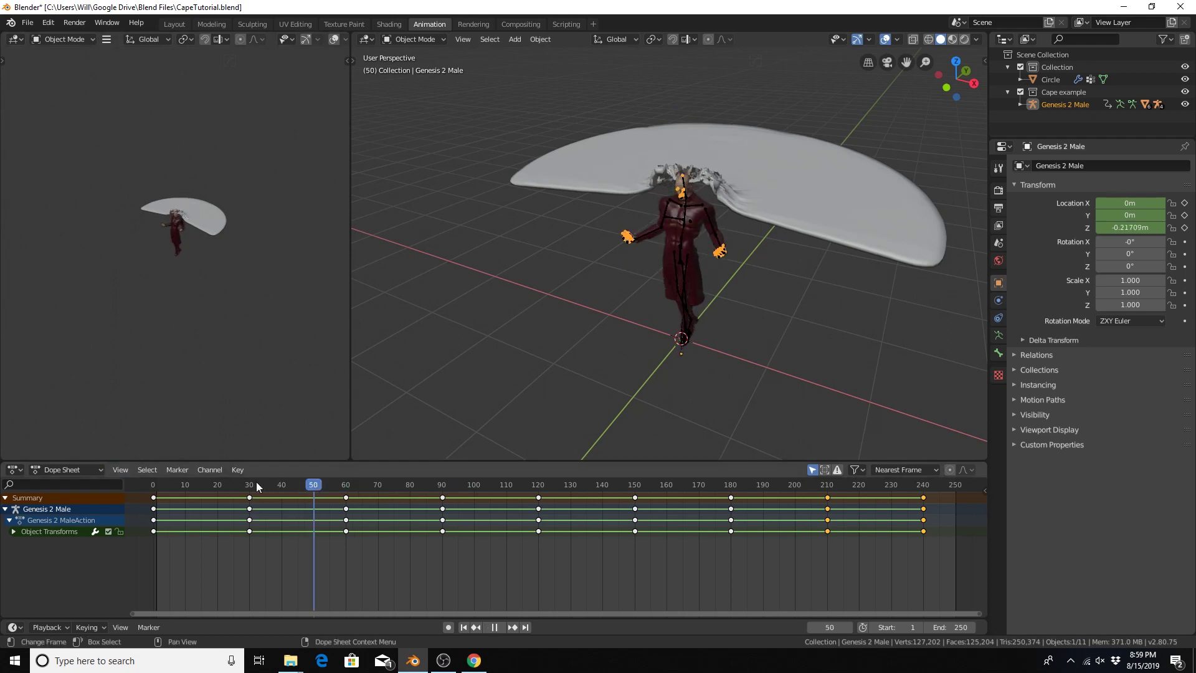
{"action": "key", "text": "shift+ctrl+space"}
{"action": "left_click_drag", "start_coordinate": [136, 480], "coordinate": [129, 479]}
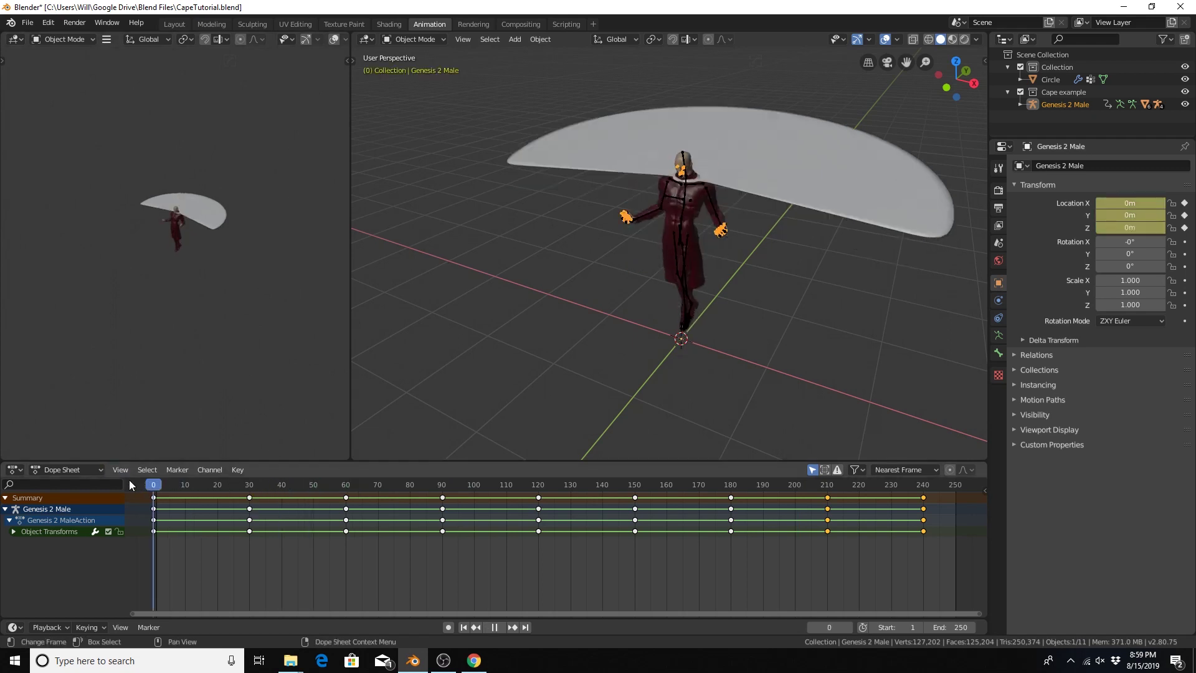
Switch to the Layout workspace and add a Wind force field at the character's feet.
{"action": "left_click", "coordinate": [182, 21]}
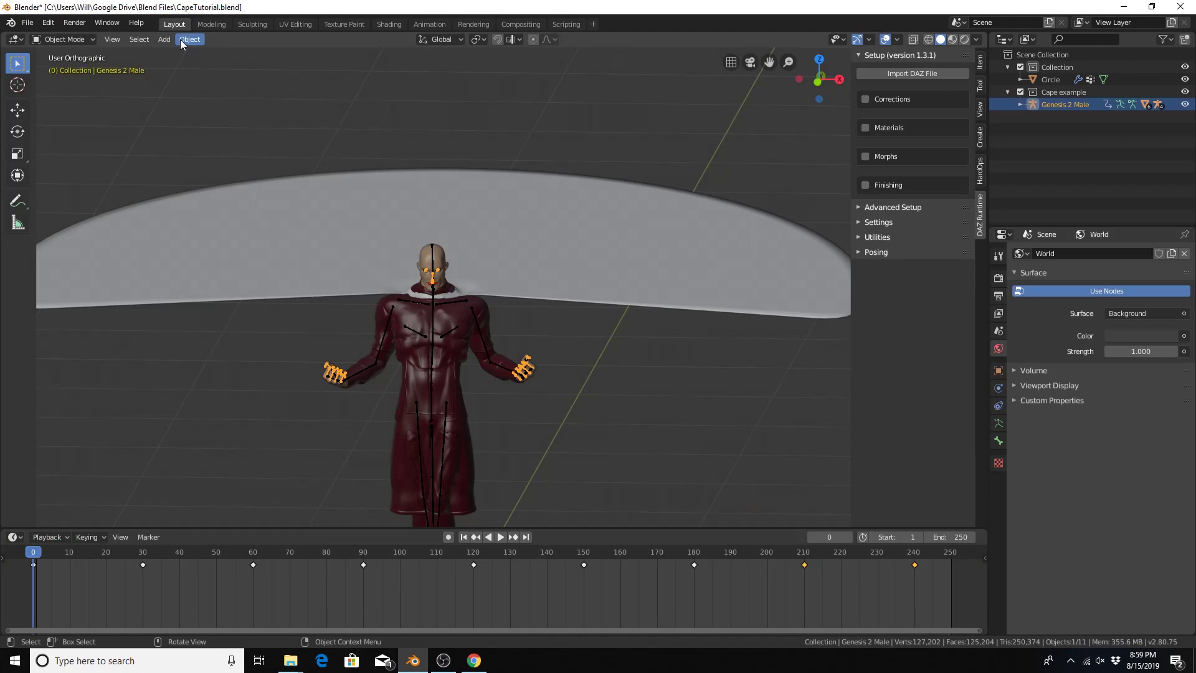
{"action": "scroll", "coordinate": [526, 331], "scroll_direction": "down", "scroll_amount": 6}
{"action": "middle_click_drag", "start_coordinate": [525, 331], "coordinate": [407, 360]}
{"action": "scroll", "coordinate": [409, 360], "scroll_direction": "up", "scroll_amount": 4}
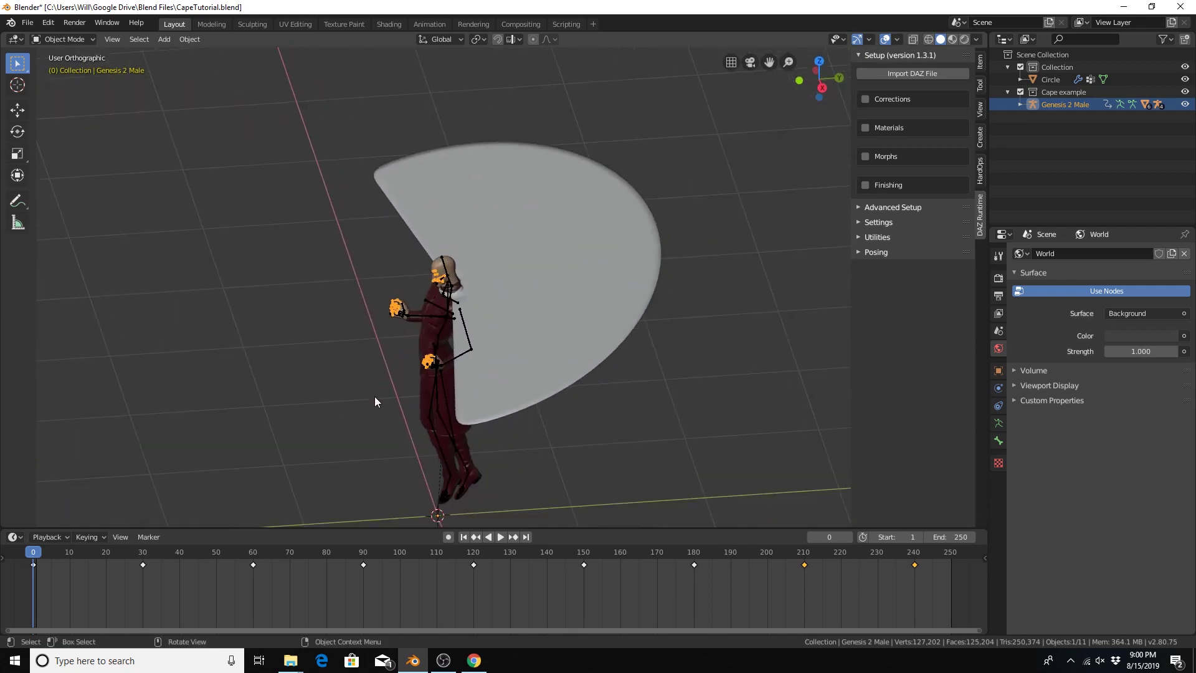
{"action": "middle_click_drag", "start_coordinate": [398, 438], "coordinate": [413, 274], "text": "shift"}
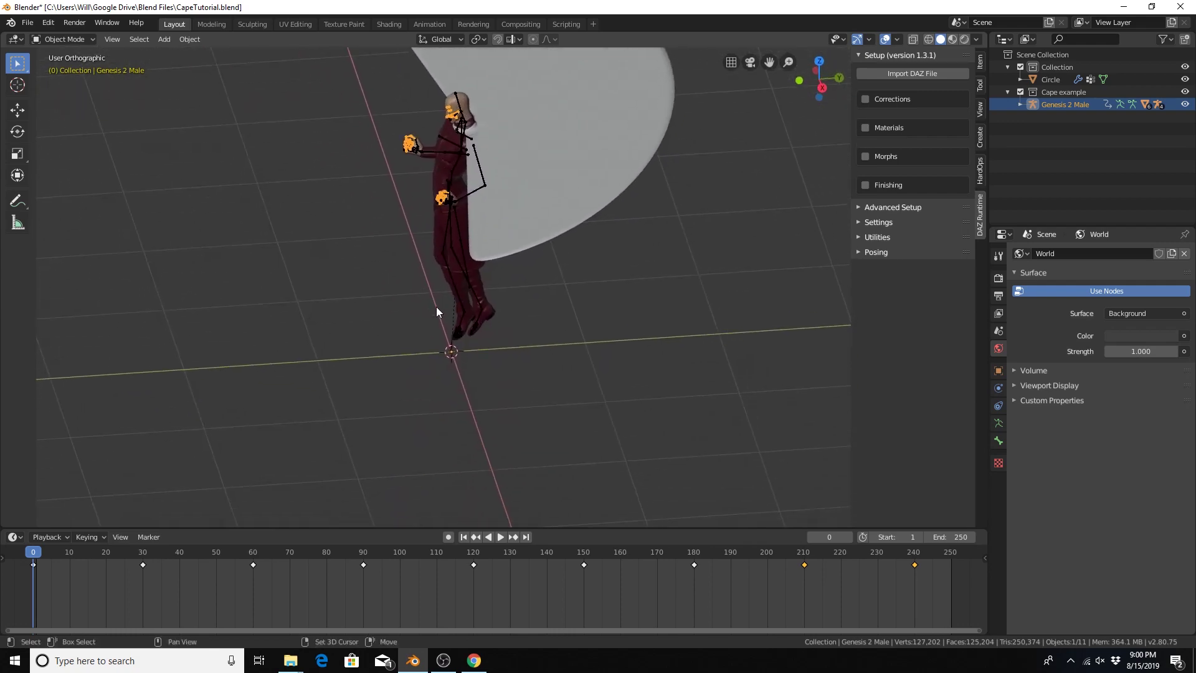
{"action": "key", "text": "shift+a"}
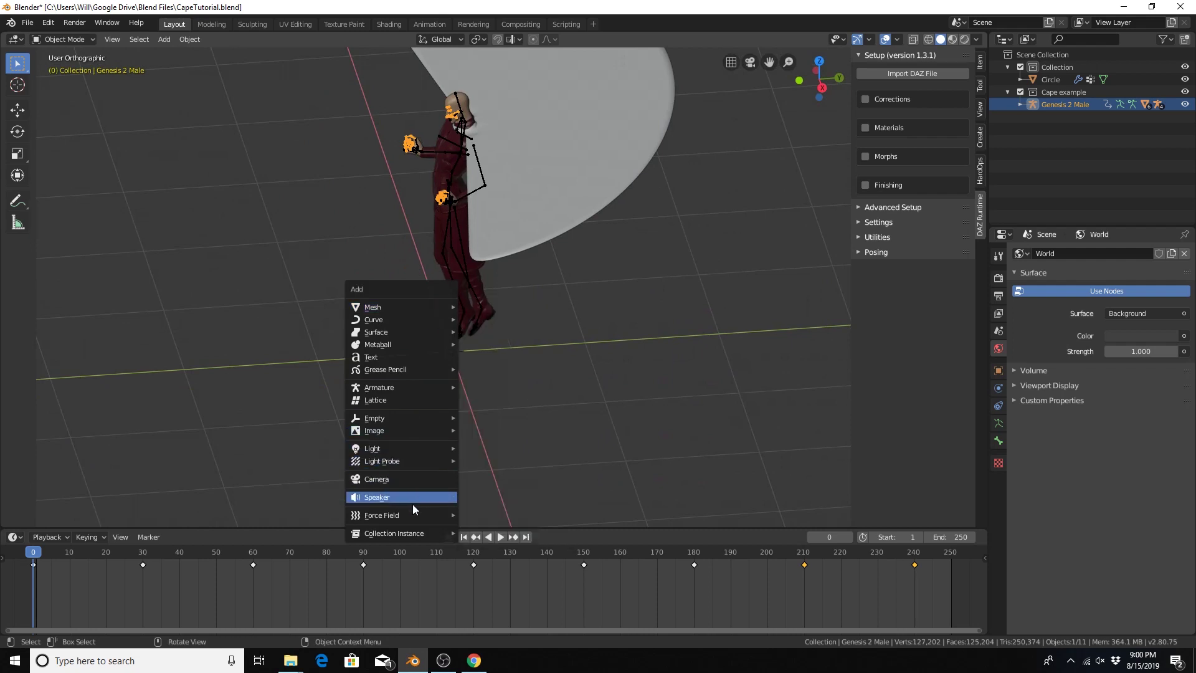
{"action": "mouse_move", "coordinate": [413, 512]}
{"action": "left_click", "coordinate": [513, 365]}
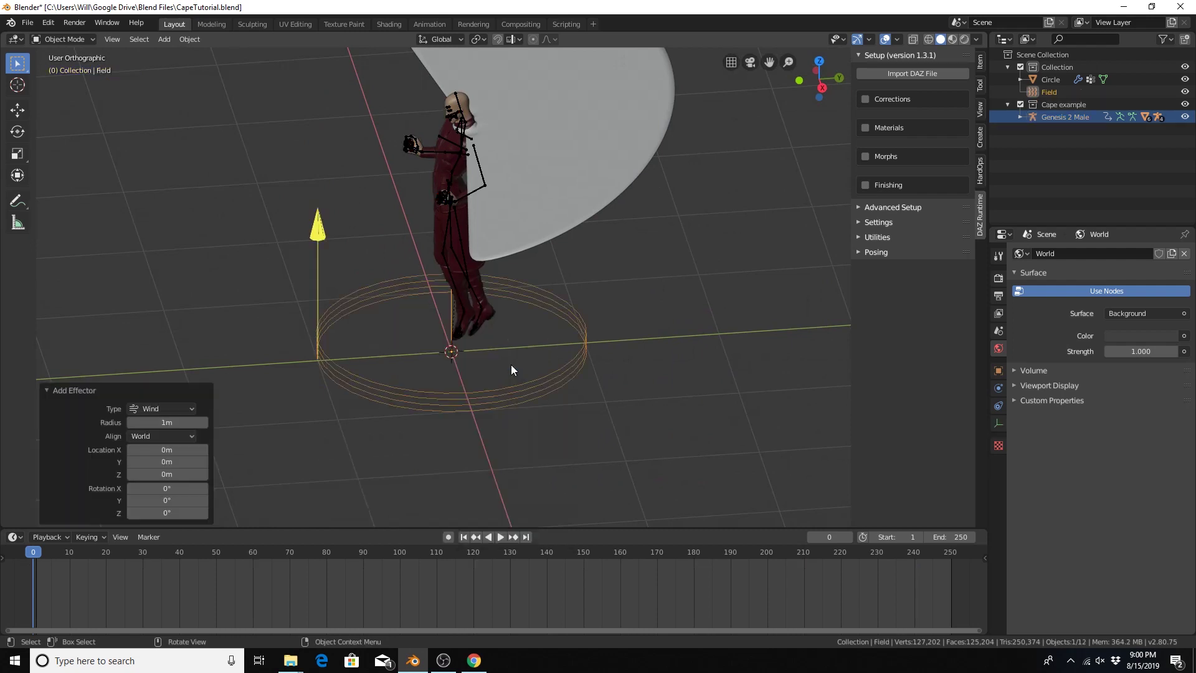
In right view, move the wind field about -1.98 m in Y and 0.77 m in Z, and rotate it about 76° toward the character.
{"action": "key", "text": "KP_3"}
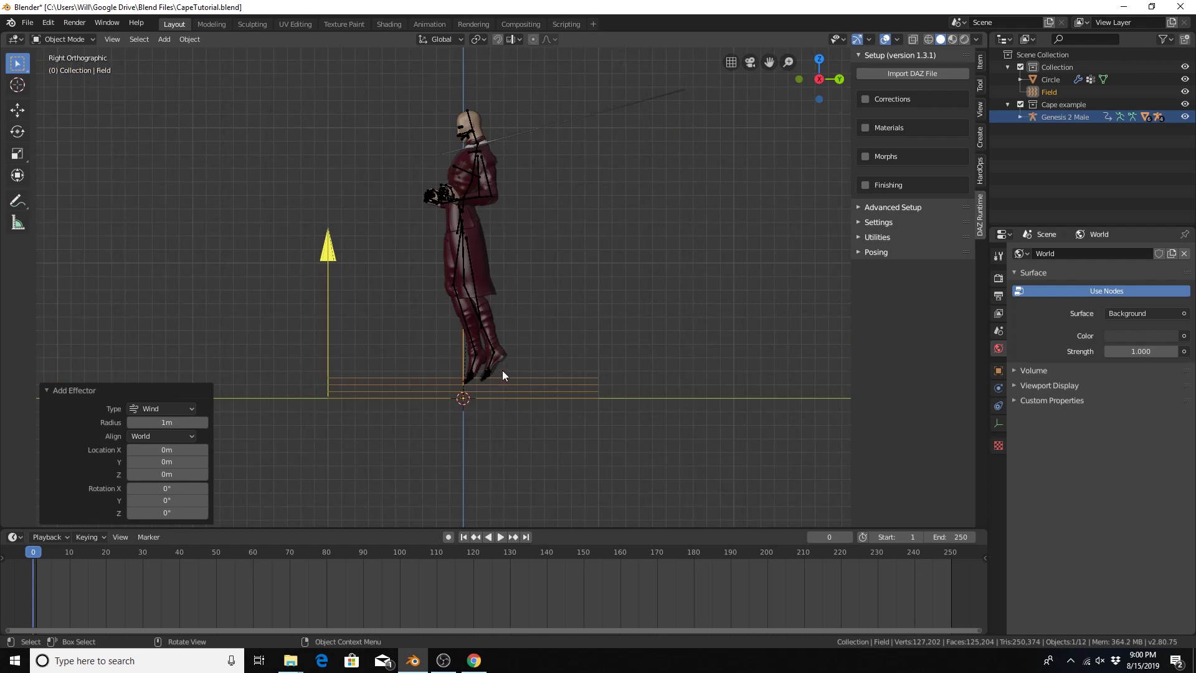
{"action": "key", "text": "g"}
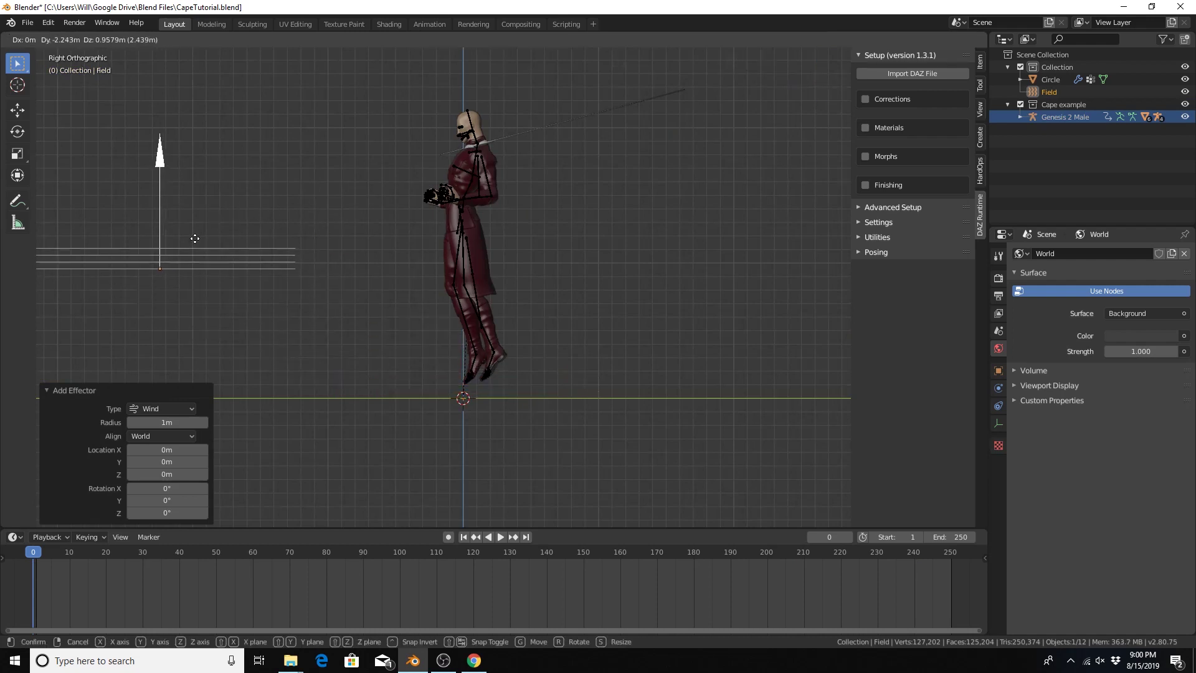
{"action": "left_click", "coordinate": [232, 269]}
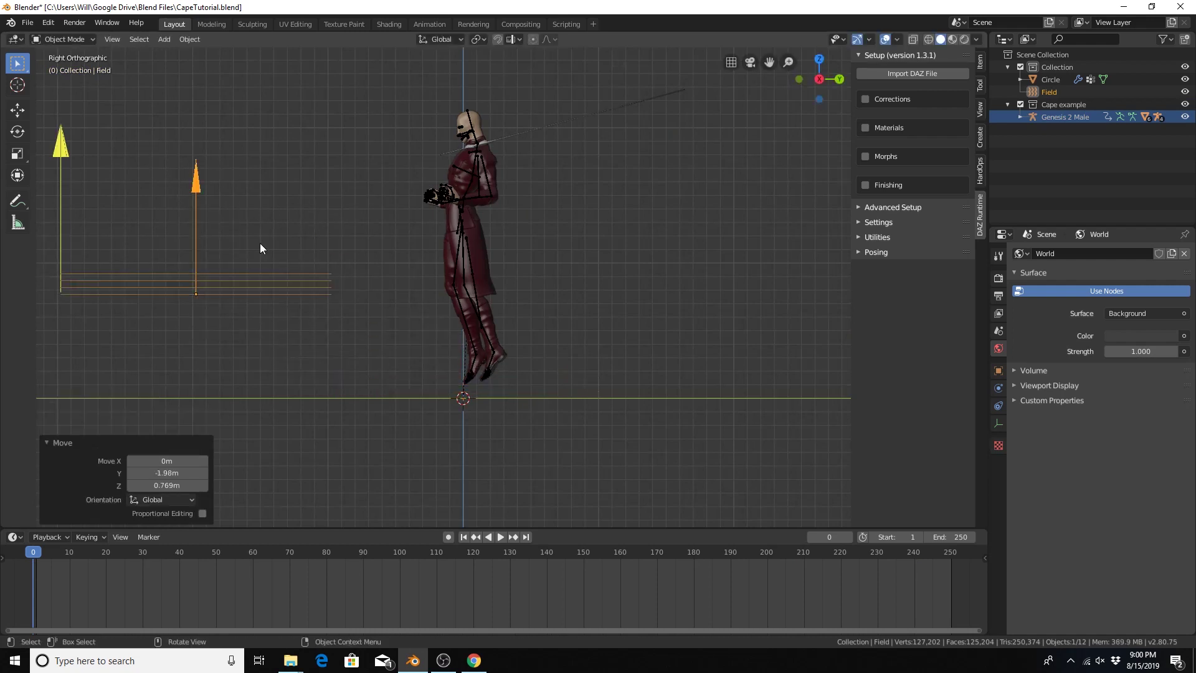
{"action": "key", "text": "r"}
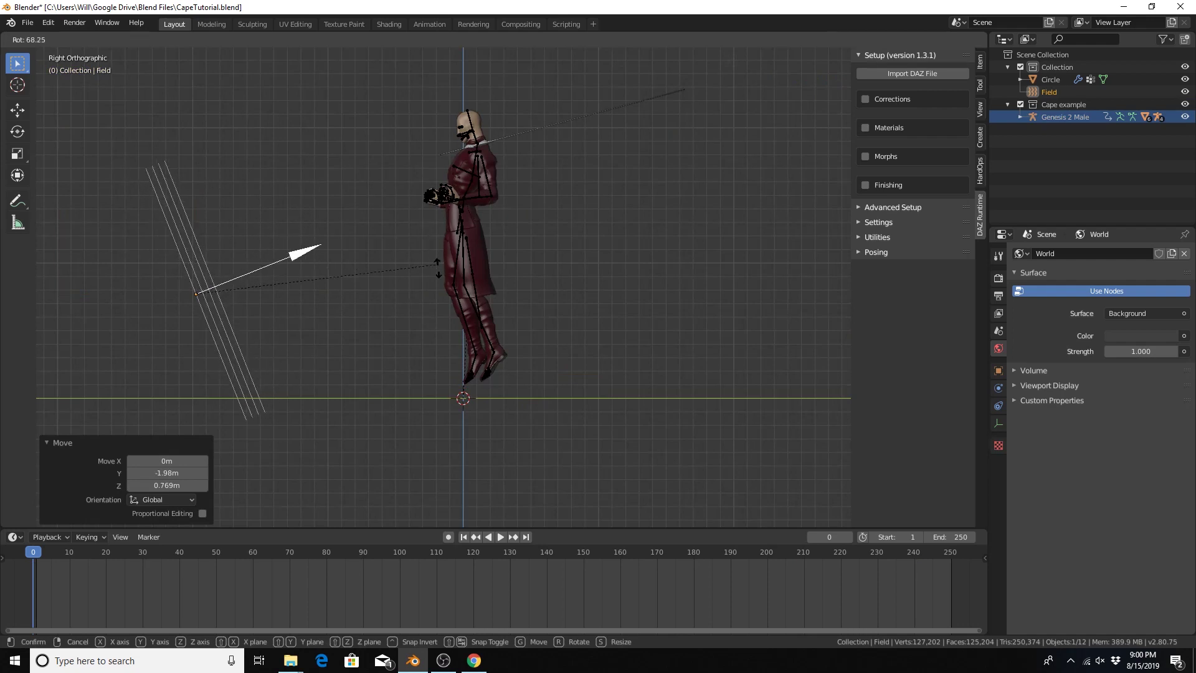
{"action": "left_click", "coordinate": [437, 292]}
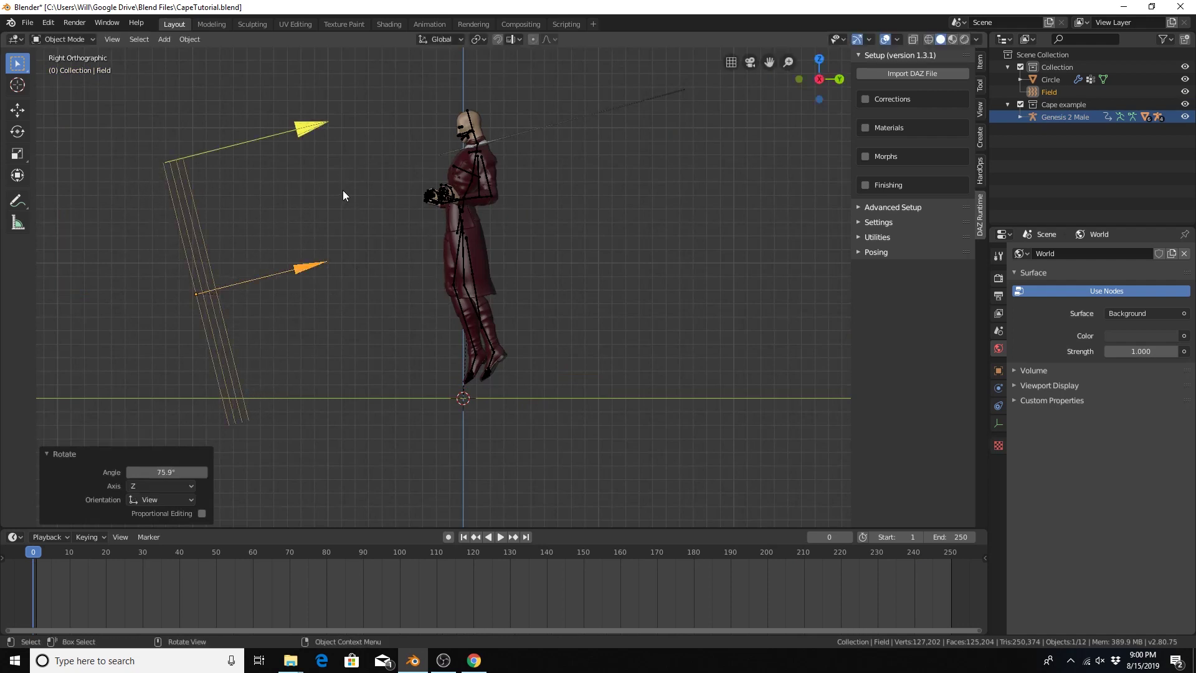
Set the wind field's strength to about 24 and its noise amount to 9, and save the file.
{"action": "left_click", "coordinate": [999, 389]}
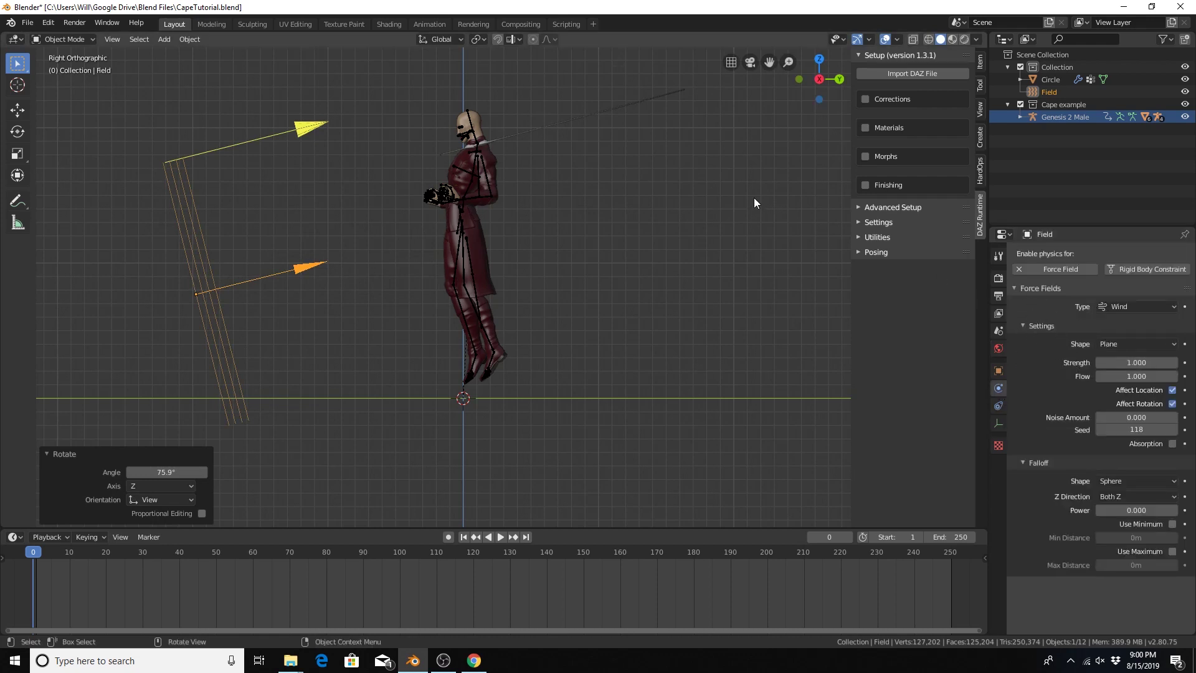
{"action": "left_click_drag", "start_coordinate": [310, 131], "coordinate": [358, 116]}
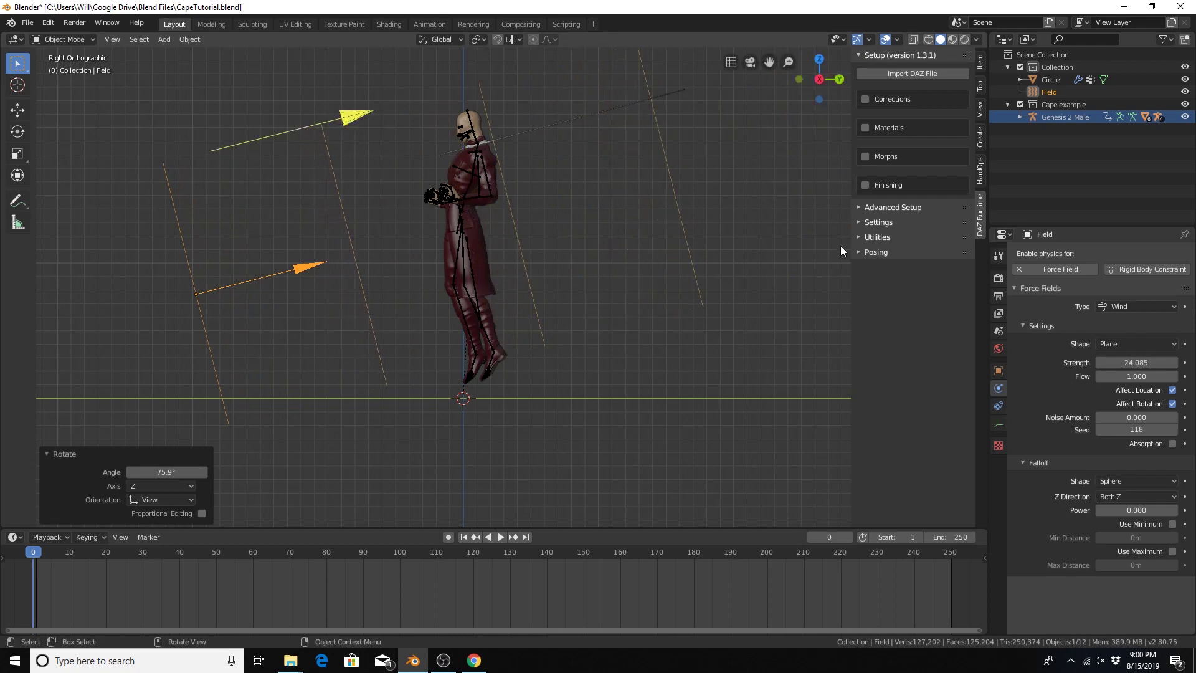
{"action": "left_click", "coordinate": [1124, 419]}
{"action": "type", "text": "0.0"}
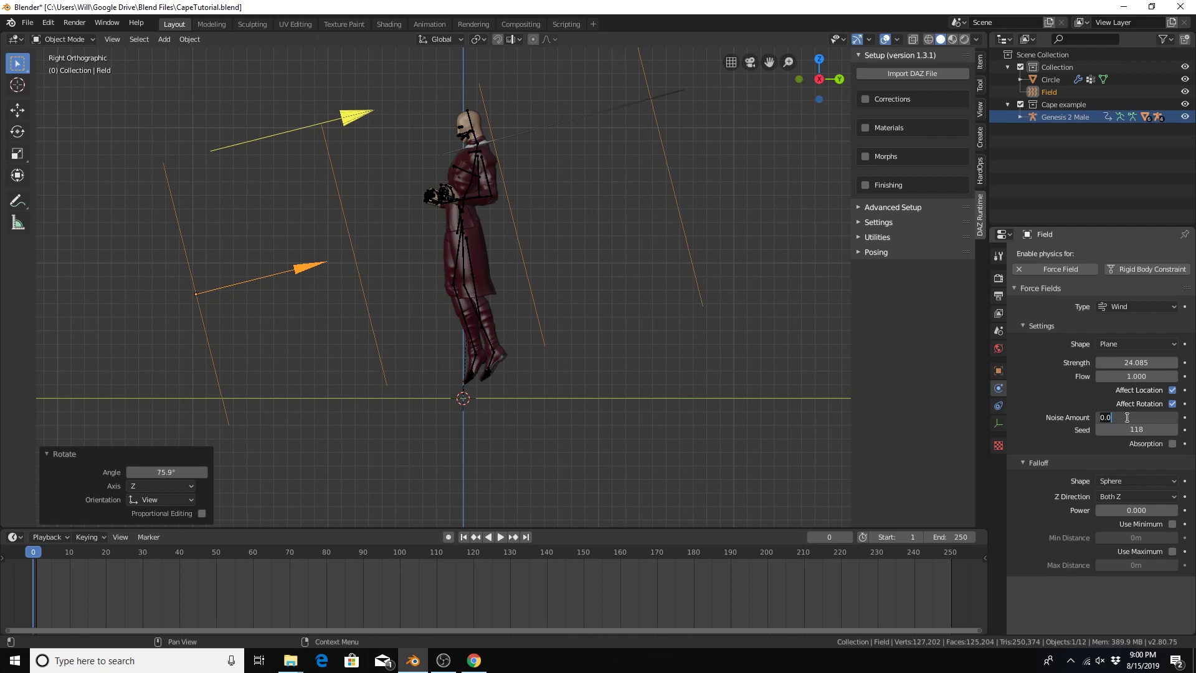
{"action": "key", "text": "Return"}
{"action": "left_click", "coordinate": [1127, 417]}
{"action": "type", "text": "9"}
{"action": "key", "text": "Return"}
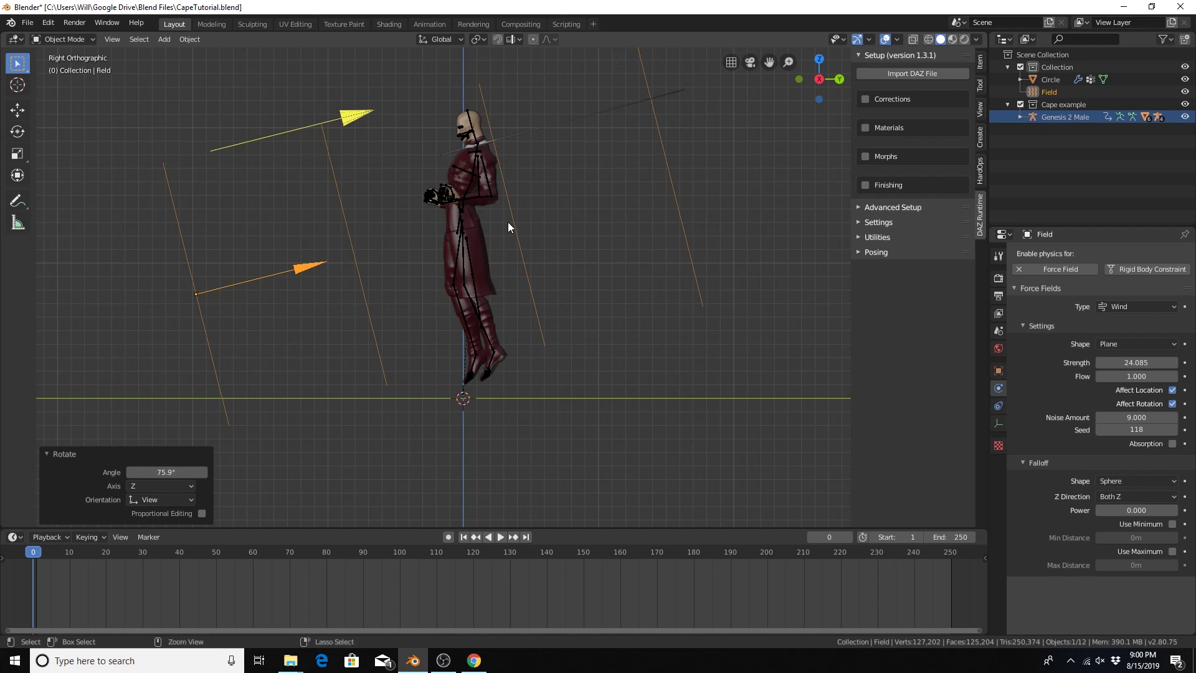
{"action": "key", "text": "ctrl+s"}
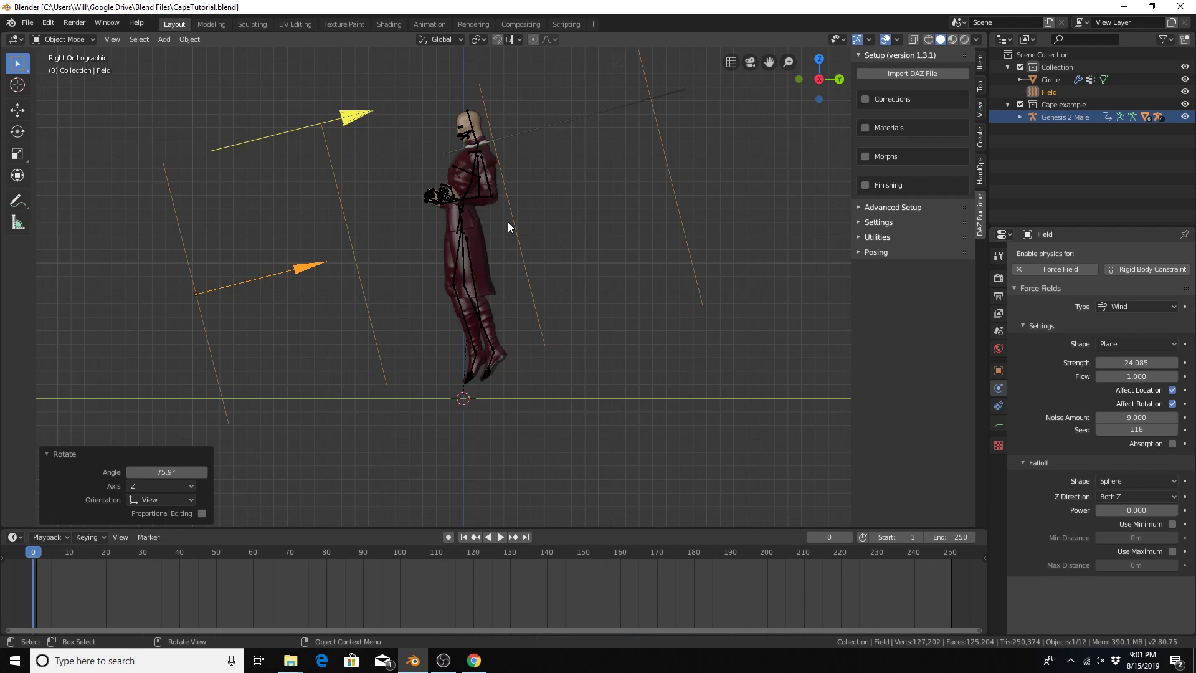
Select the cape and bake all dynamics for its cloth simulation from frame 1 to 250.
{"action": "middle_click_drag", "start_coordinate": [652, 243], "coordinate": [629, 233]}
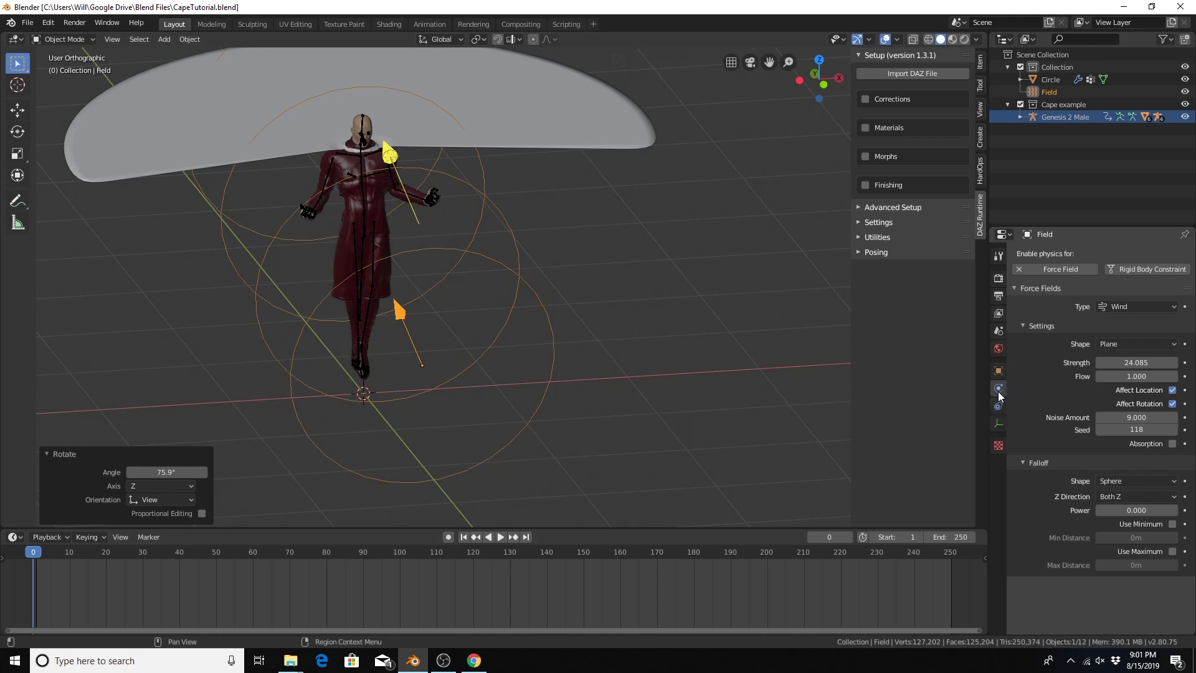
{"action": "left_click", "coordinate": [564, 146]}
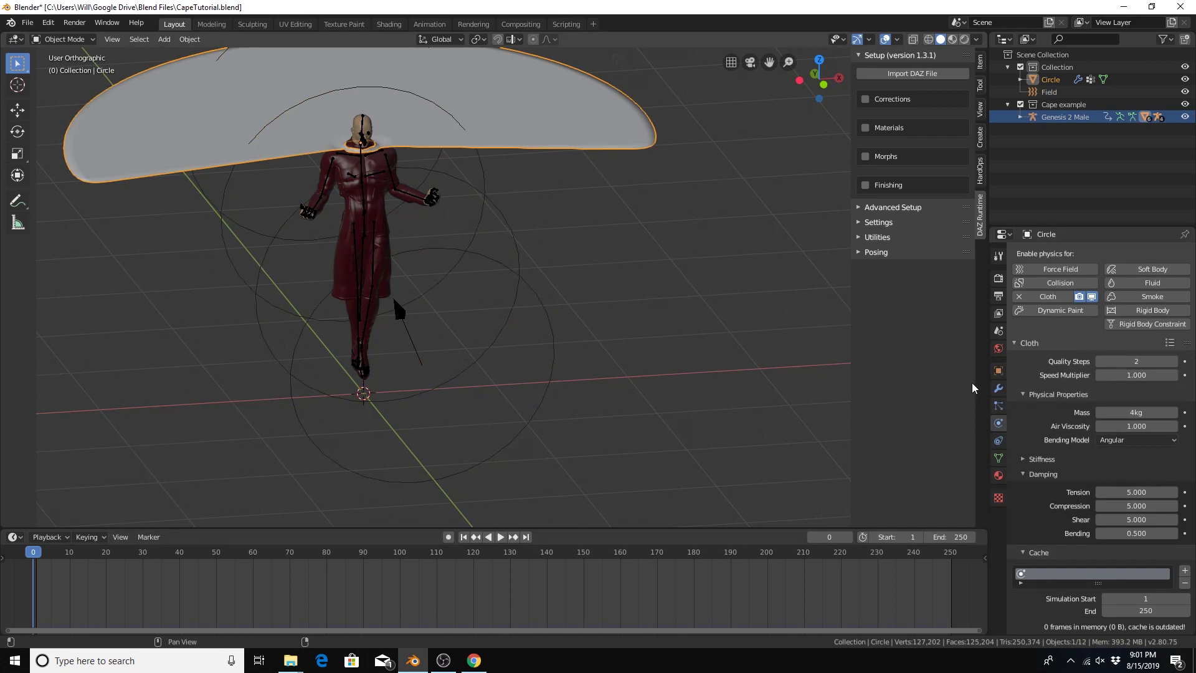
{"action": "scroll", "coordinate": [1095, 461], "scroll_direction": "down", "scroll_amount": 10}
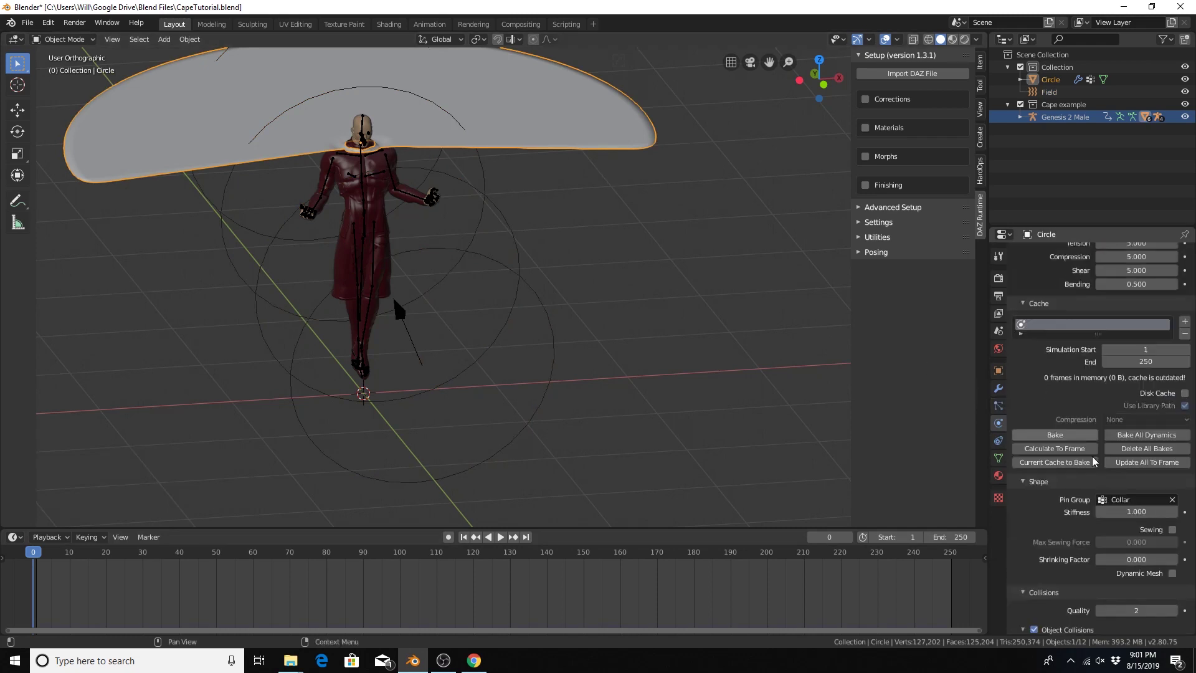
{"action": "scroll", "coordinate": [1095, 461], "scroll_direction": "down", "scroll_amount": 2}
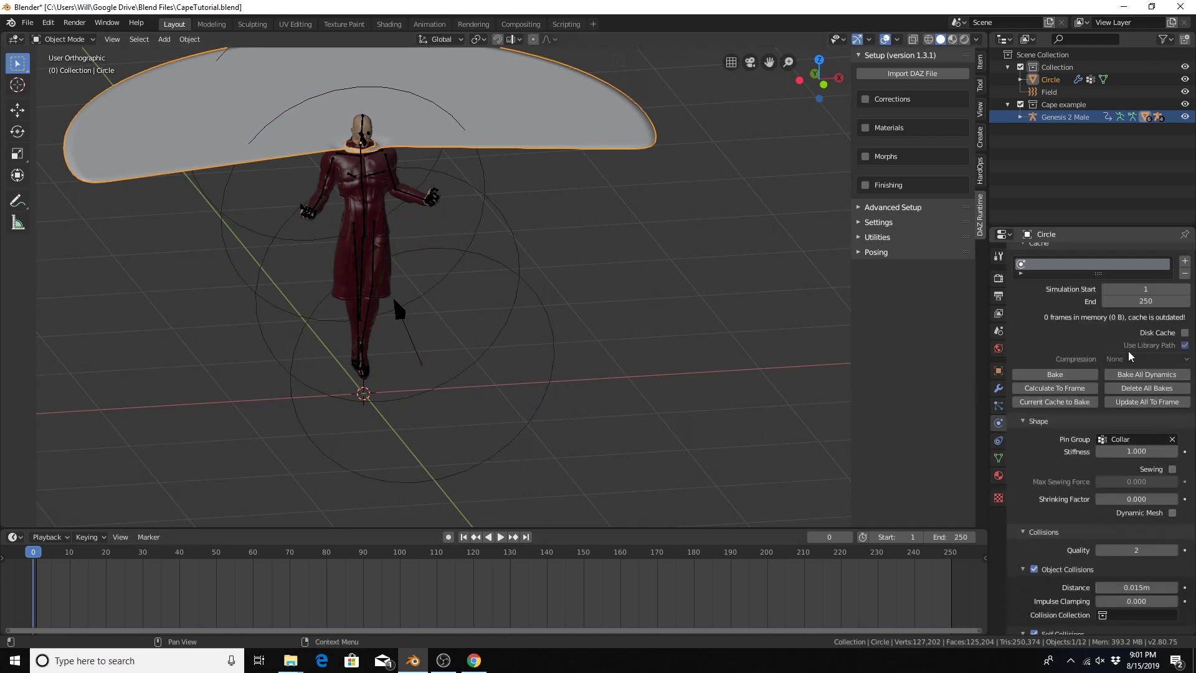
{"action": "scroll", "coordinate": [1130, 356], "scroll_direction": "up", "scroll_amount": 1}
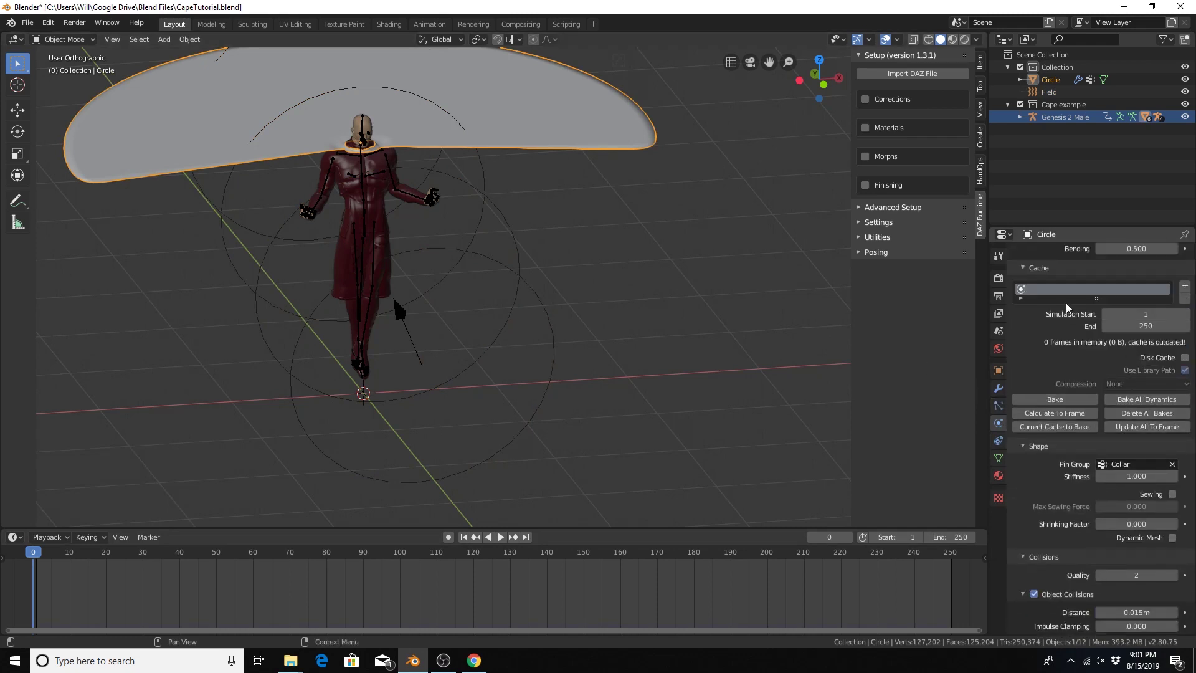
{"action": "left_click", "coordinate": [1132, 401]}
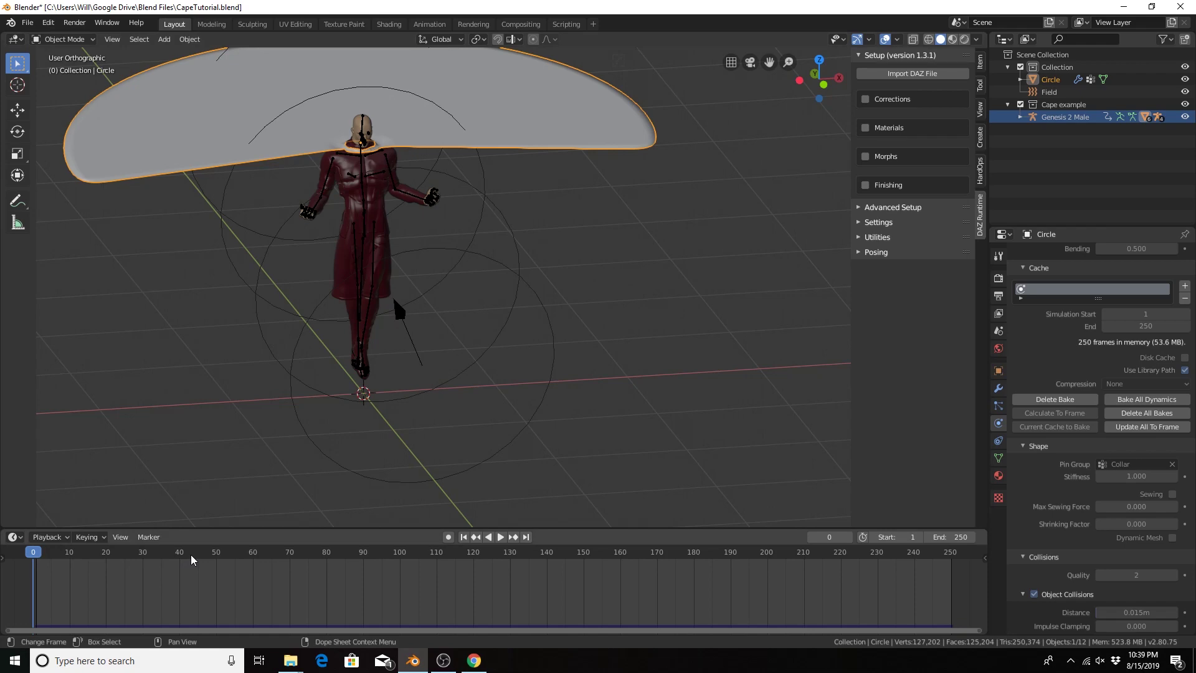
Examine the baked cape's shape around the character at frames 43 and 11 from several angles.
{"action": "left_click", "coordinate": [191, 555]}
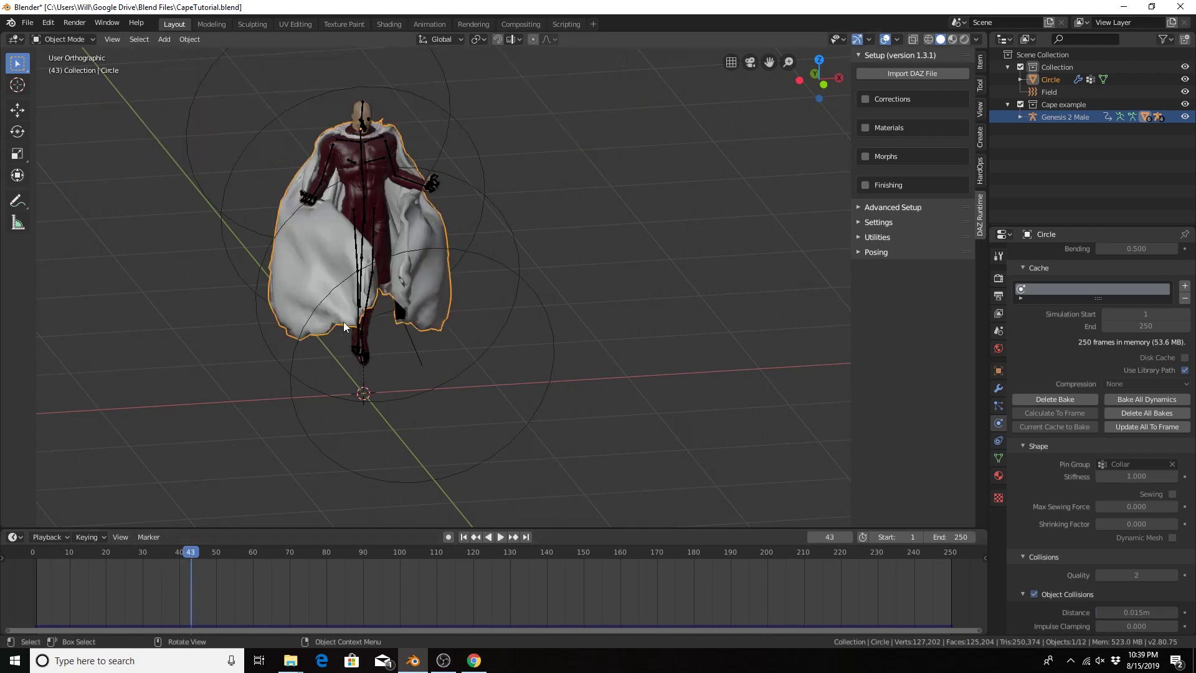
{"action": "middle_click_drag", "start_coordinate": [360, 319], "coordinate": [296, 352]}
{"action": "scroll", "coordinate": [278, 289], "scroll_direction": "up", "scroll_amount": 5}
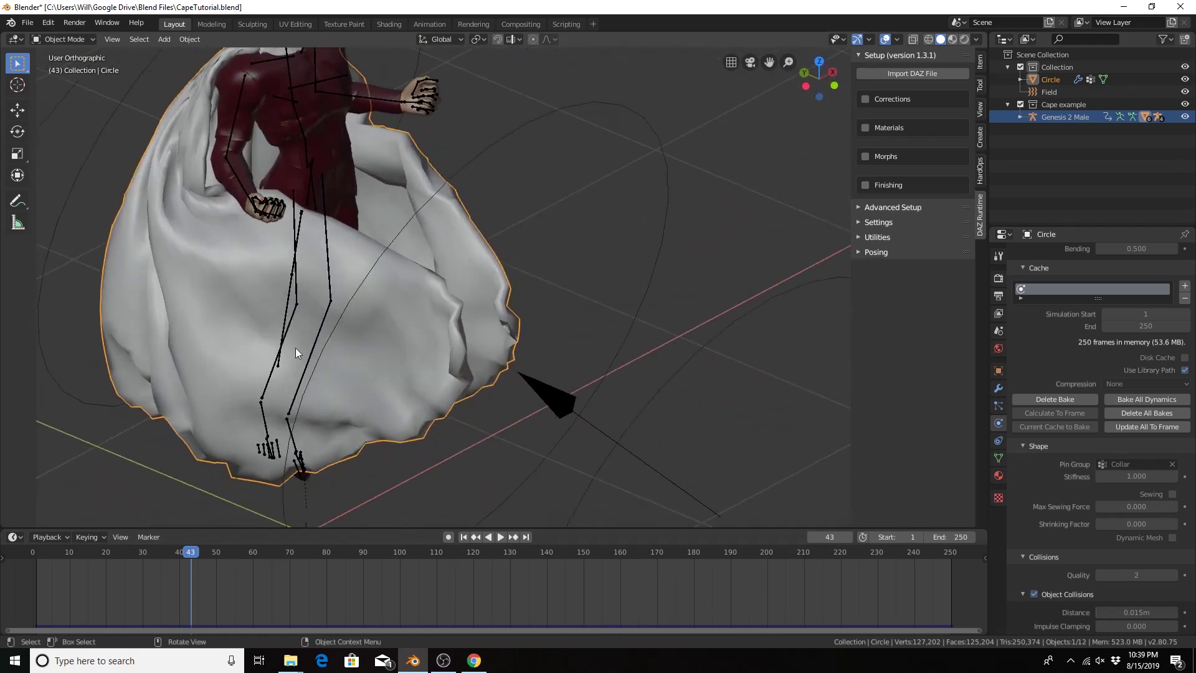
{"action": "left_click", "coordinate": [74, 548]}
{"action": "scroll", "coordinate": [285, 377], "scroll_direction": "down", "scroll_amount": 5}
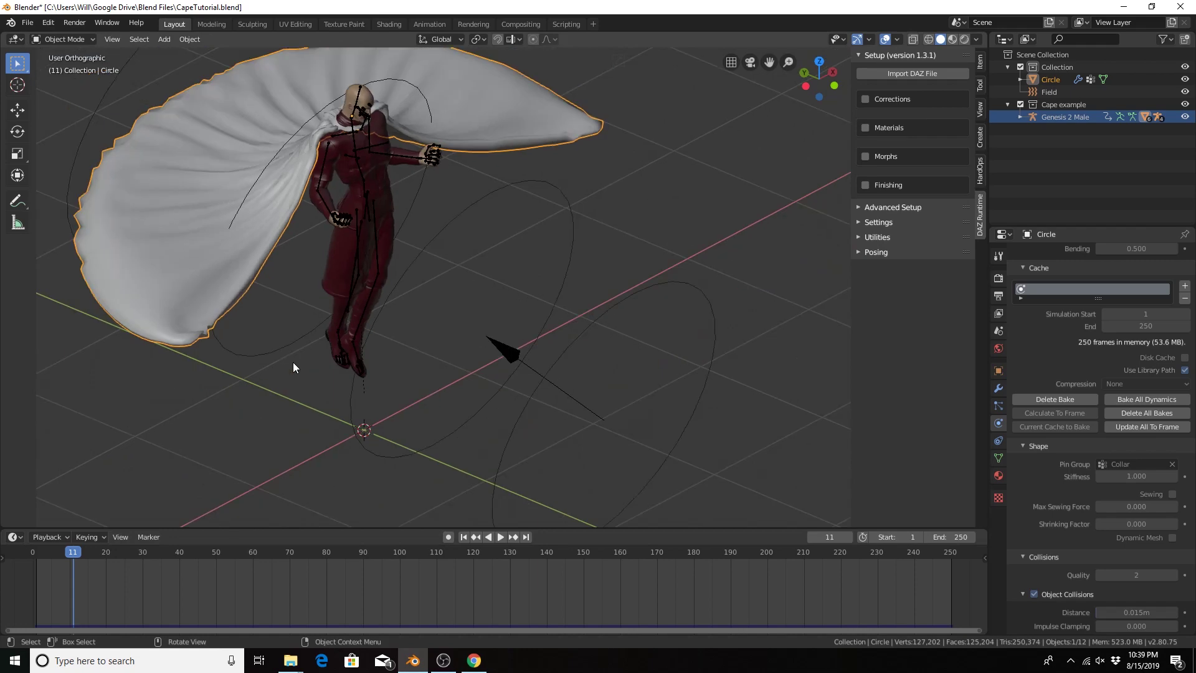
{"action": "middle_click_drag", "start_coordinate": [293, 361], "coordinate": [283, 319]}
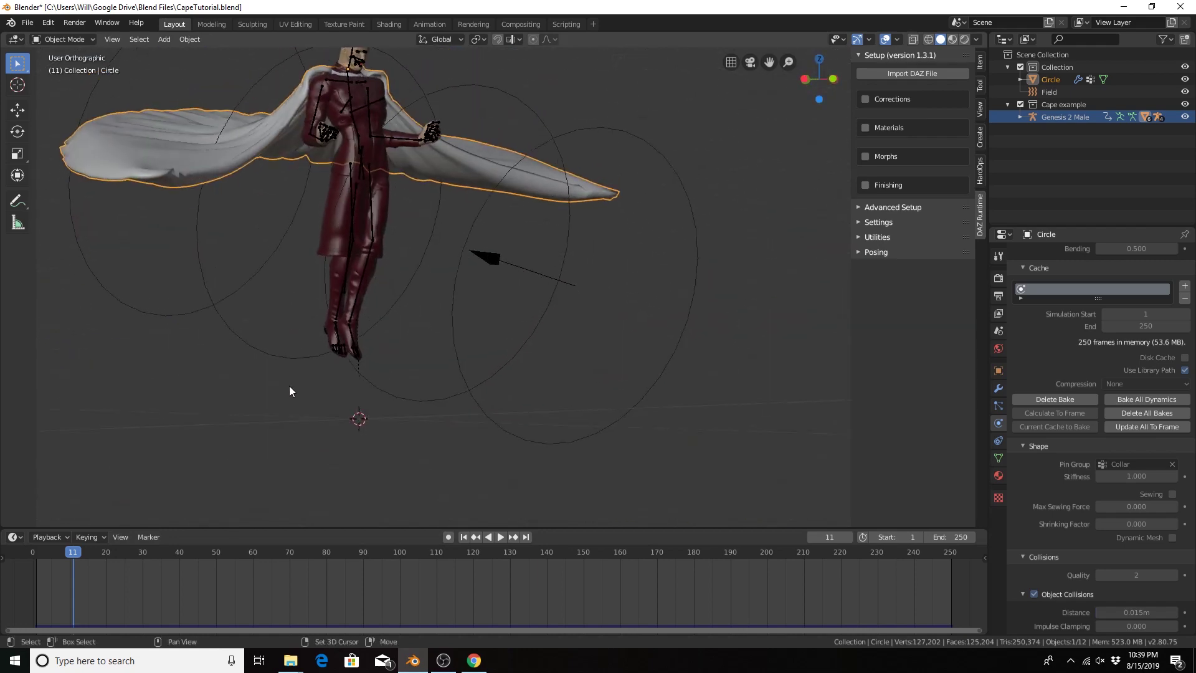
{"action": "middle_click_drag", "start_coordinate": [286, 390], "coordinate": [271, 450]}
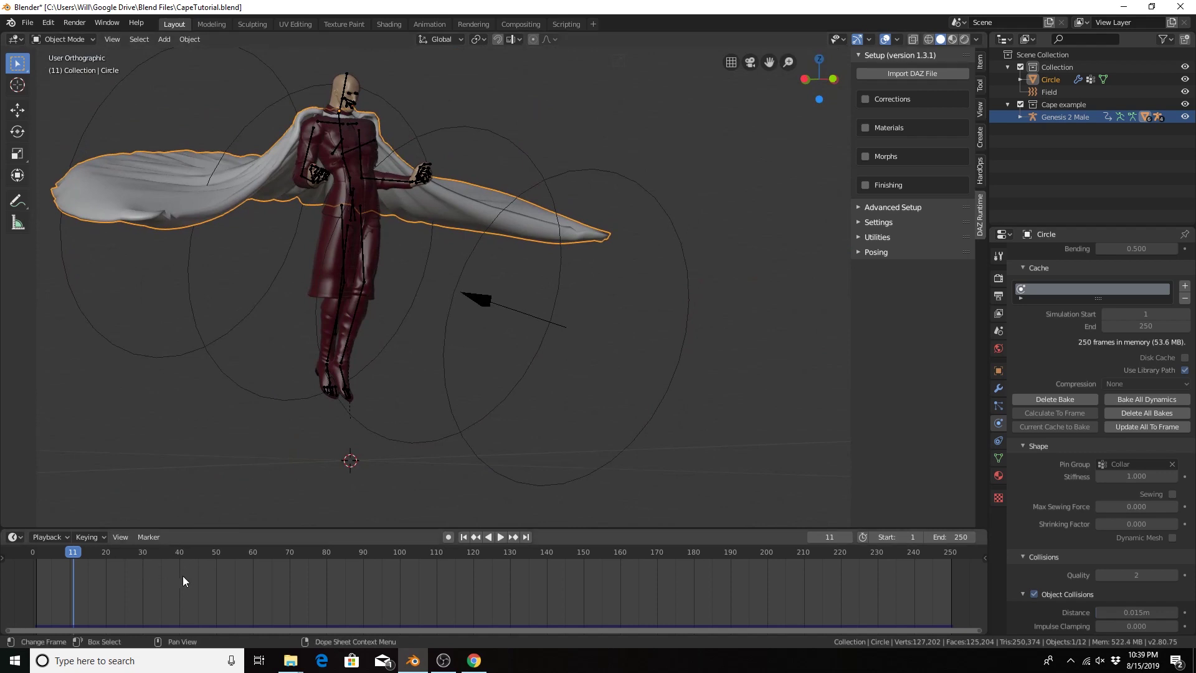
Preview the baked cape's motion through the middle of the animation, stopping at frames 57, 75, 90, 128 and 146.
{"action": "left_click", "coordinate": [195, 552]}
{"action": "key", "text": "space"}
{"action": "key", "text": "space"}
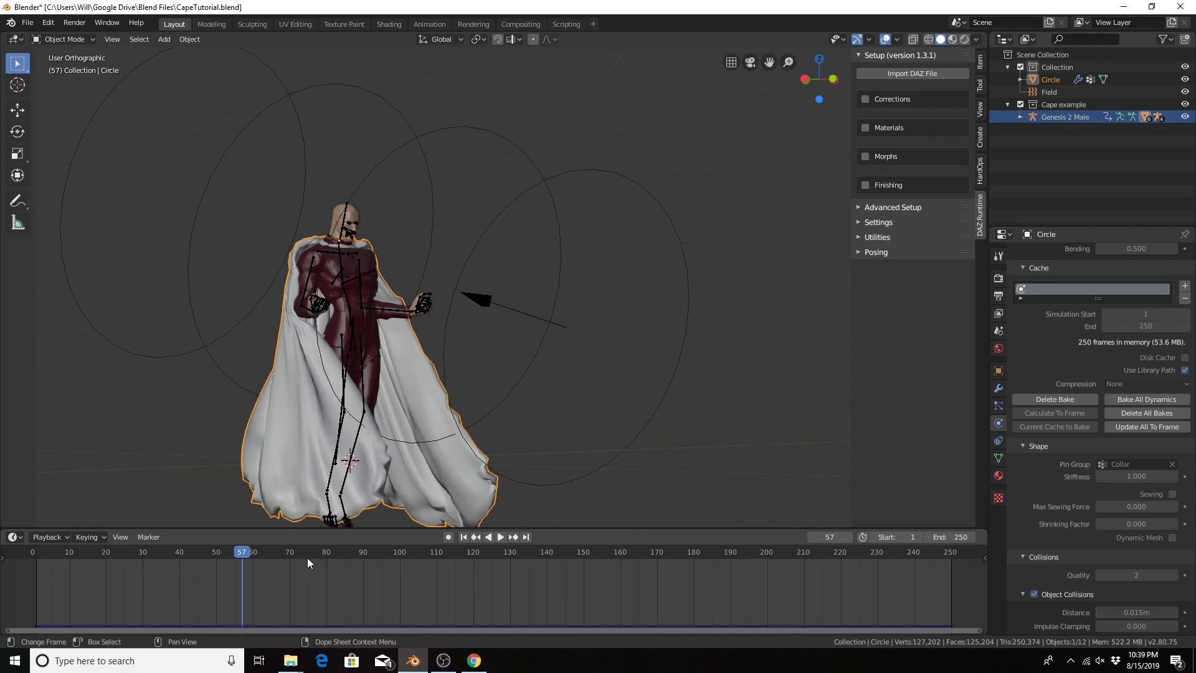
{"action": "left_click", "coordinate": [309, 556]}
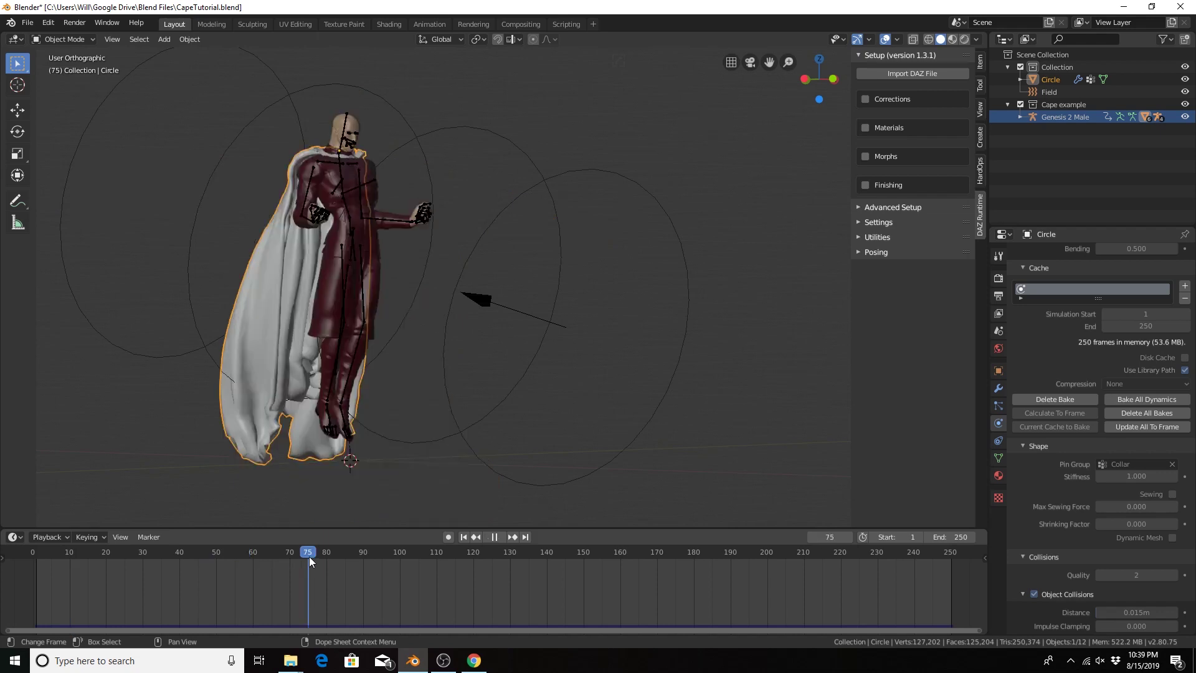
{"action": "left_click", "coordinate": [364, 552]}
{"action": "key", "text": "space"}
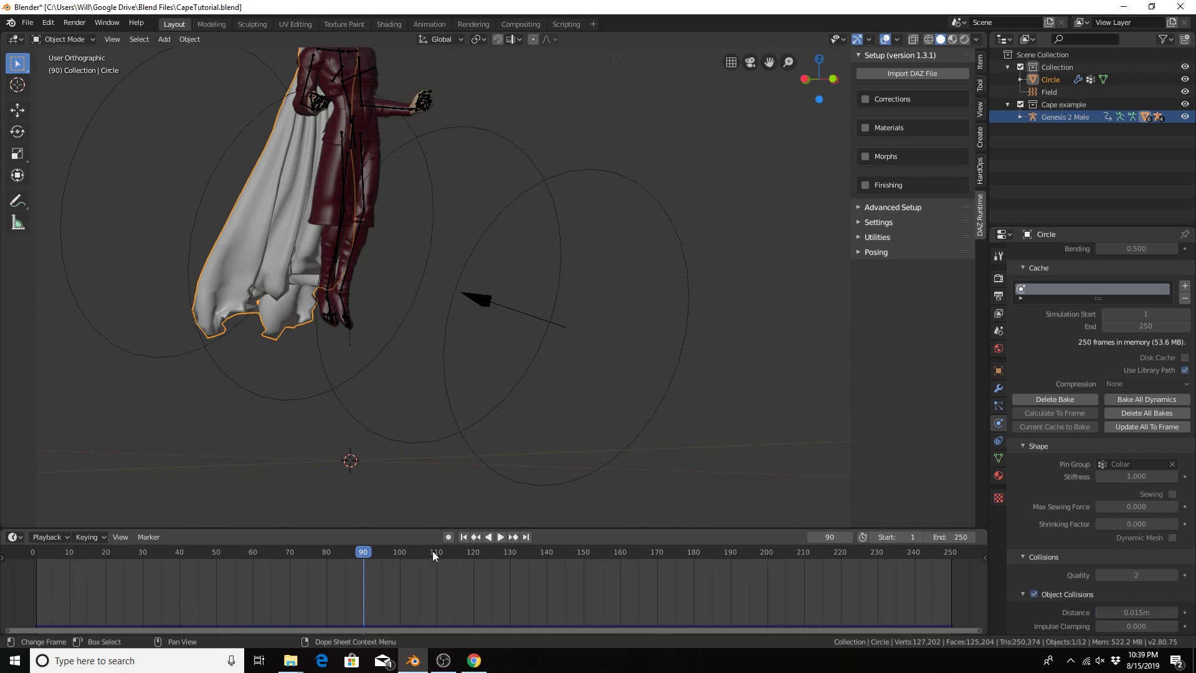
{"action": "left_click", "coordinate": [504, 550]}
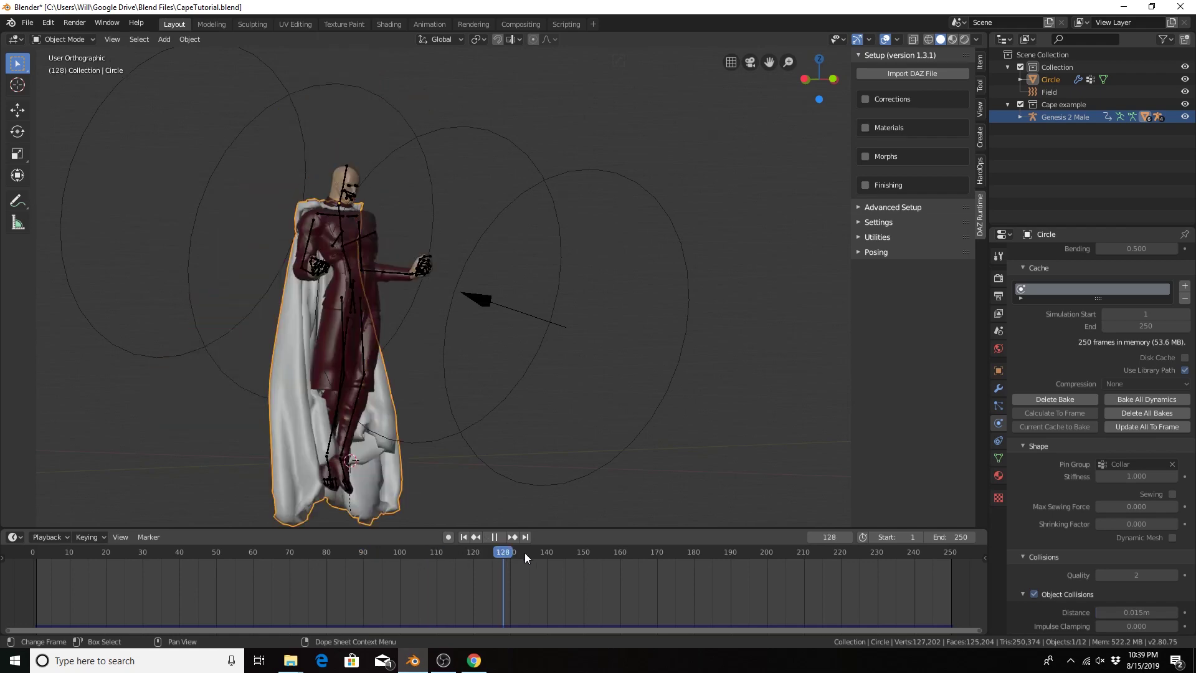
{"action": "left_click", "coordinate": [571, 556]}
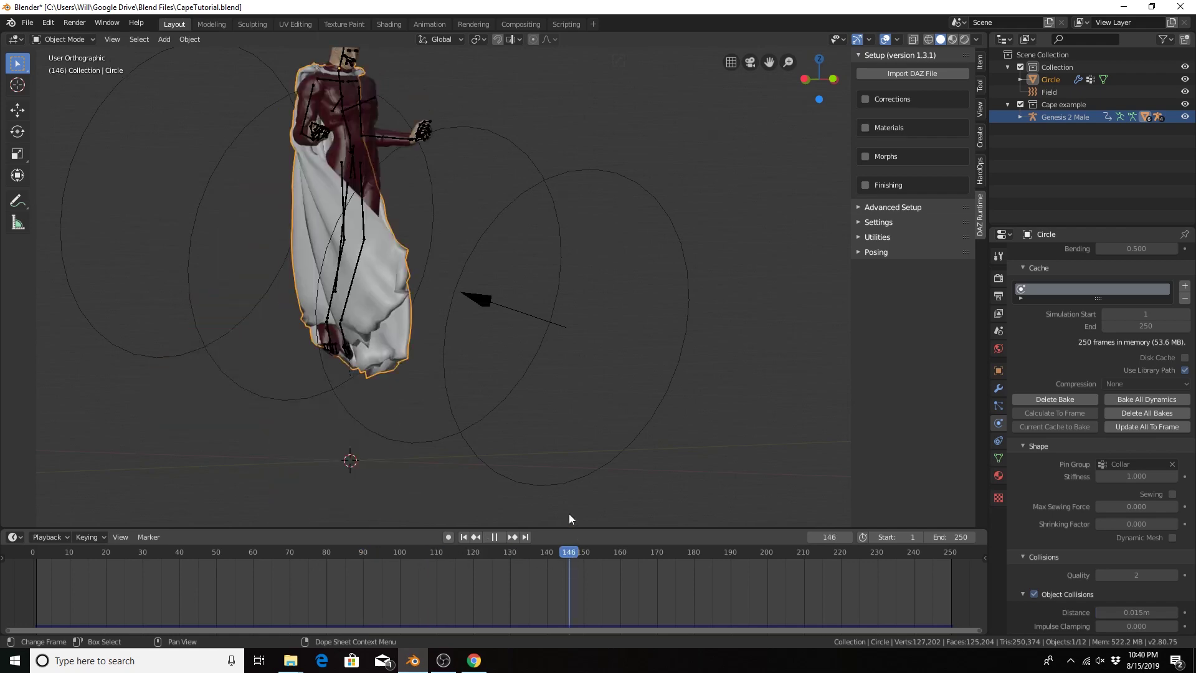
Examine how the cape sits on the character's collar and shoulders at frames 146 and 162.
{"action": "middle_click_drag", "start_coordinate": [550, 486], "coordinate": [419, 331]}
{"action": "scroll", "coordinate": [420, 329], "scroll_direction": "down", "scroll_amount": 2}
{"action": "scroll", "coordinate": [390, 436], "scroll_direction": "up", "scroll_amount": 6}
{"action": "middle_click_drag", "start_coordinate": [391, 441], "coordinate": [393, 196]}
{"action": "scroll", "coordinate": [395, 196], "scroll_direction": "up", "scroll_amount": 2}
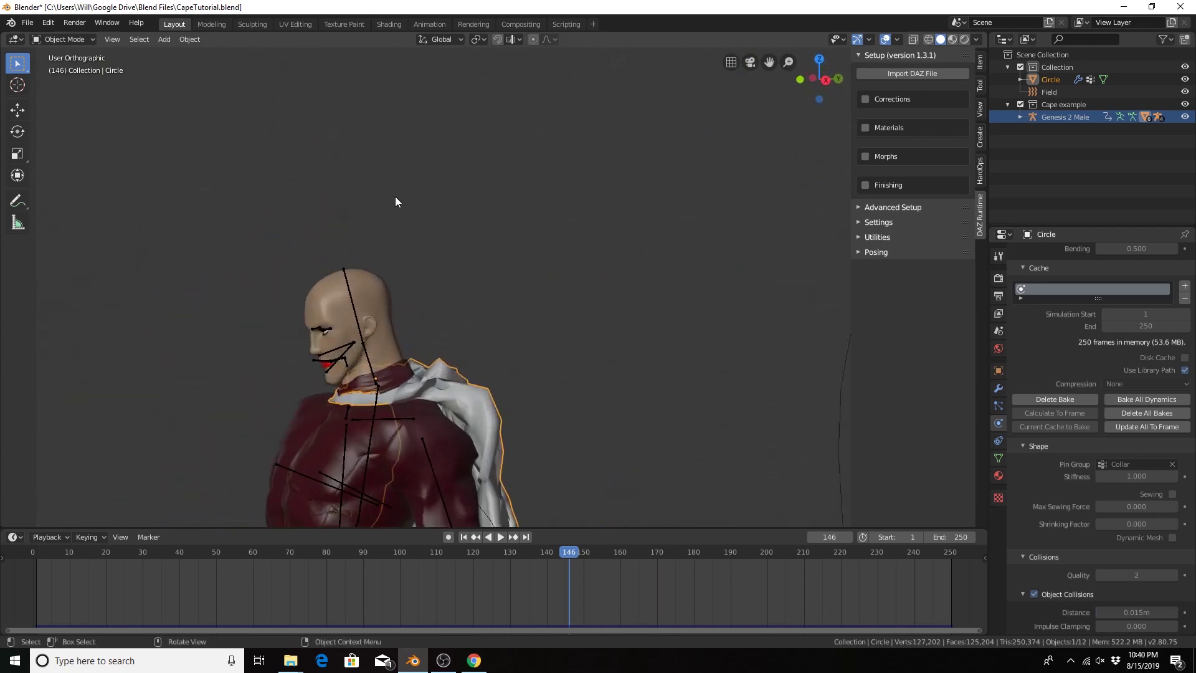
{"action": "middle_click_drag", "start_coordinate": [459, 321], "coordinate": [294, 363]}
{"action": "left_click", "coordinate": [630, 548]}
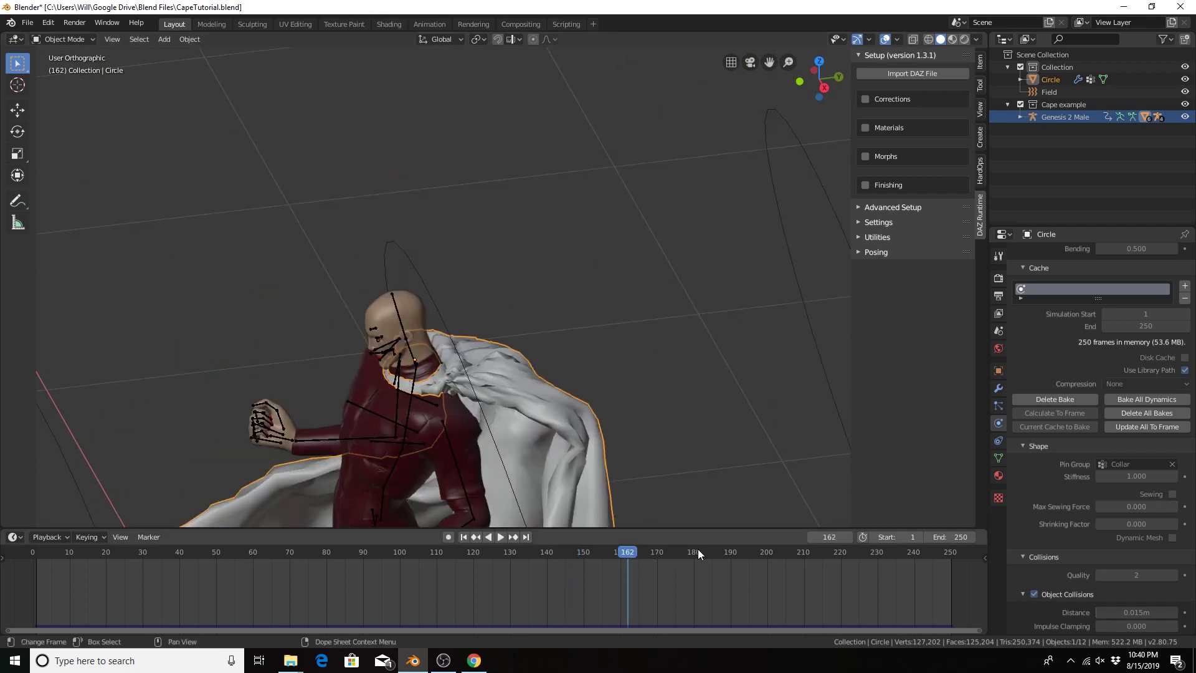
{"action": "scroll", "coordinate": [684, 436], "scroll_direction": "down", "scroll_amount": 3}
{"action": "middle_click_drag", "start_coordinate": [674, 444], "coordinate": [558, 330], "text": "shift"}
{"action": "middle_click_drag", "start_coordinate": [436, 348], "coordinate": [596, 315]}
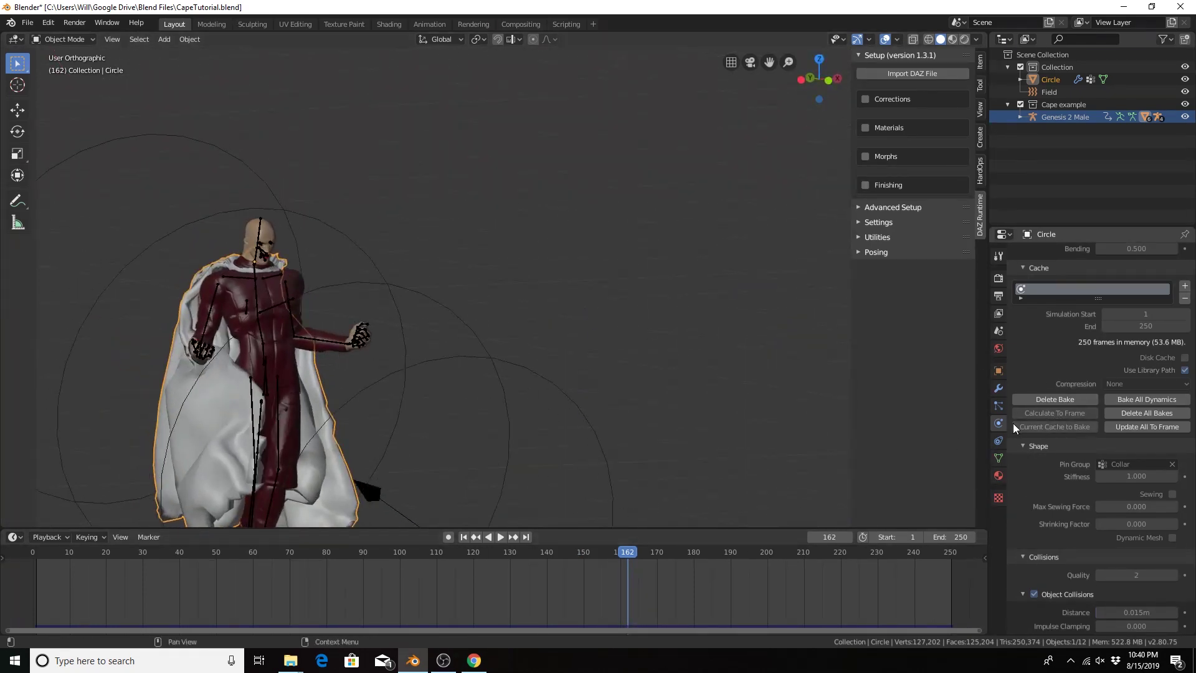
Advance the animation through frame 183 to 238 and examine the cape from the front and side along with its cloth settings.
{"action": "scroll", "coordinate": [1080, 383], "scroll_direction": "up", "scroll_amount": 10}
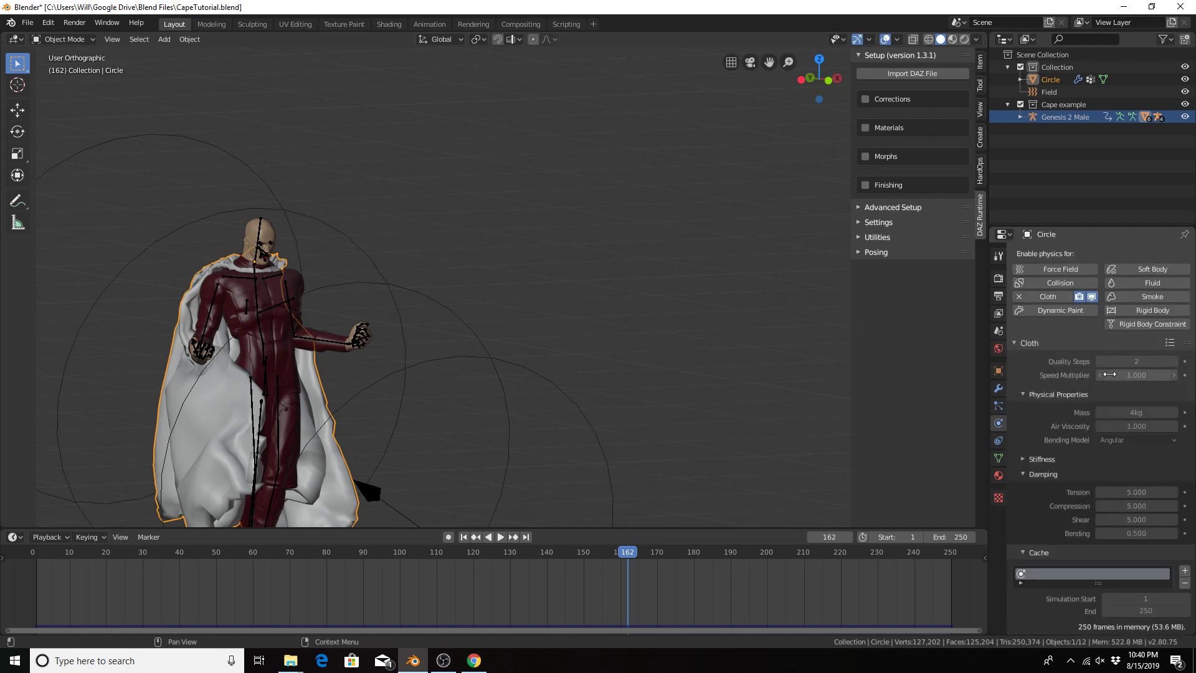
{"action": "left_click", "coordinate": [704, 552]}
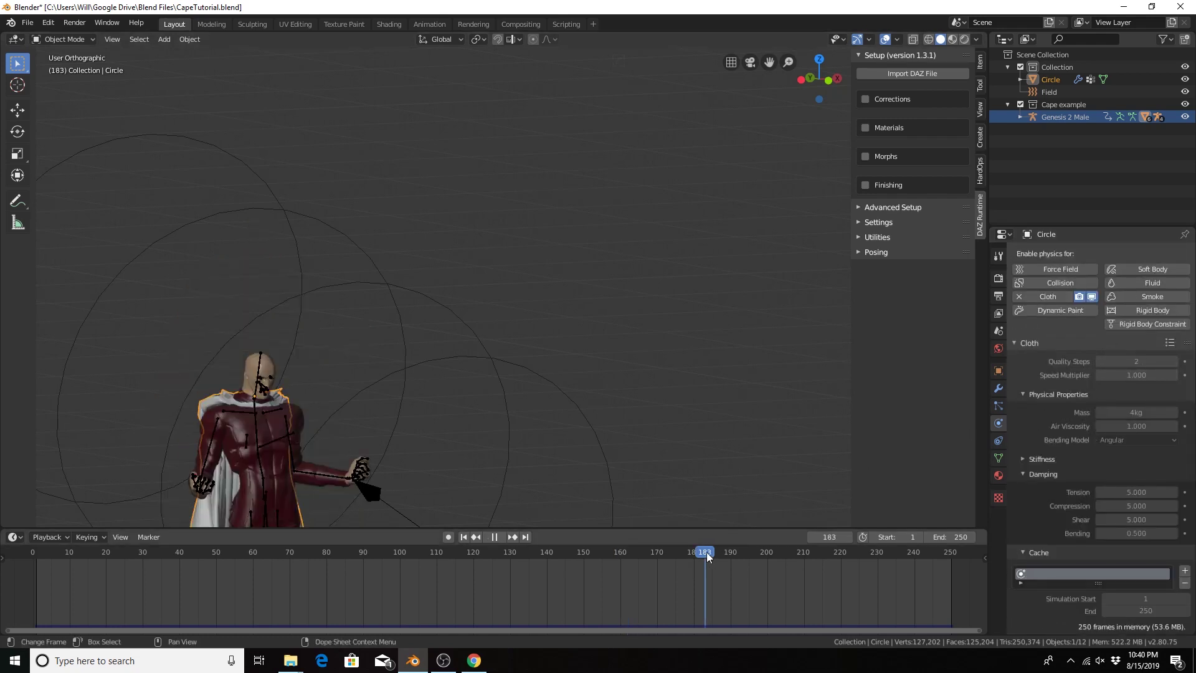
{"action": "middle_click_drag", "start_coordinate": [598, 449], "coordinate": [536, 333]}
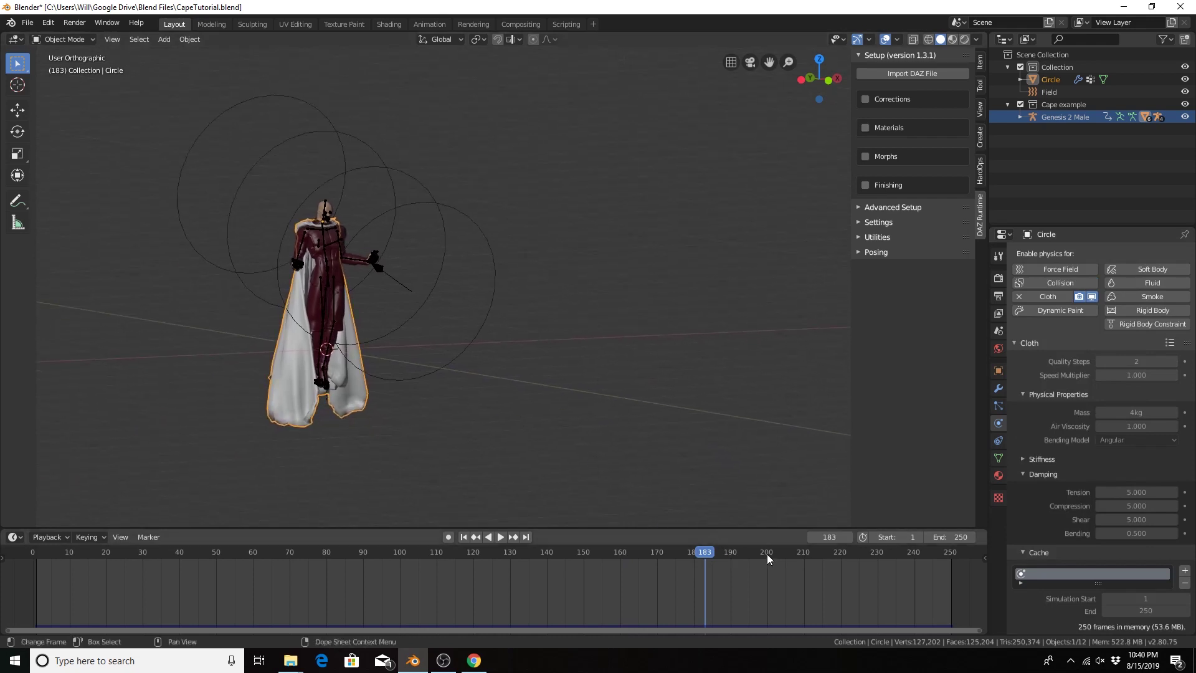
{"action": "left_click_drag", "start_coordinate": [768, 551], "coordinate": [907, 549]}
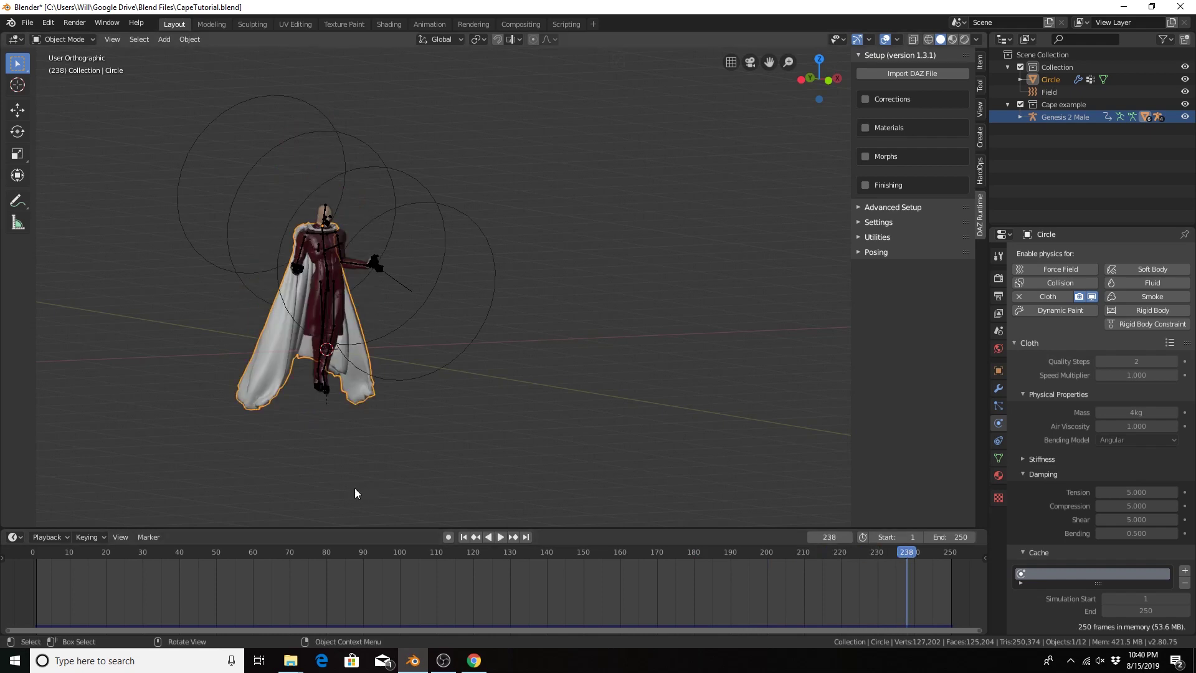
{"action": "scroll", "coordinate": [326, 379], "scroll_direction": "up", "scroll_amount": 5}
{"action": "middle_click_drag", "start_coordinate": [338, 375], "coordinate": [129, 377]}
{"action": "middle_click_drag", "start_coordinate": [275, 355], "coordinate": [455, 258]}
{"action": "scroll", "coordinate": [310, 360], "scroll_direction": "down", "scroll_amount": 1}
{"action": "scroll", "coordinate": [455, 258], "scroll_direction": "up", "scroll_amount": 2}
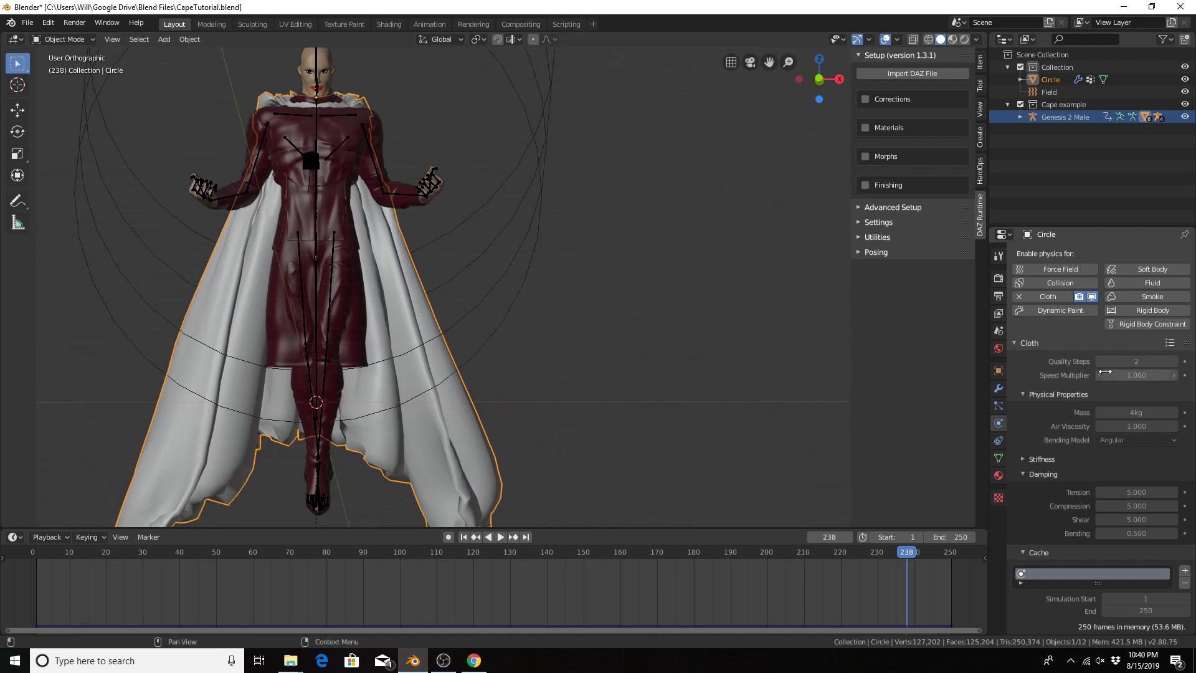
{"action": "scroll", "coordinate": [1115, 419], "scroll_direction": "down", "scroll_amount": 5}
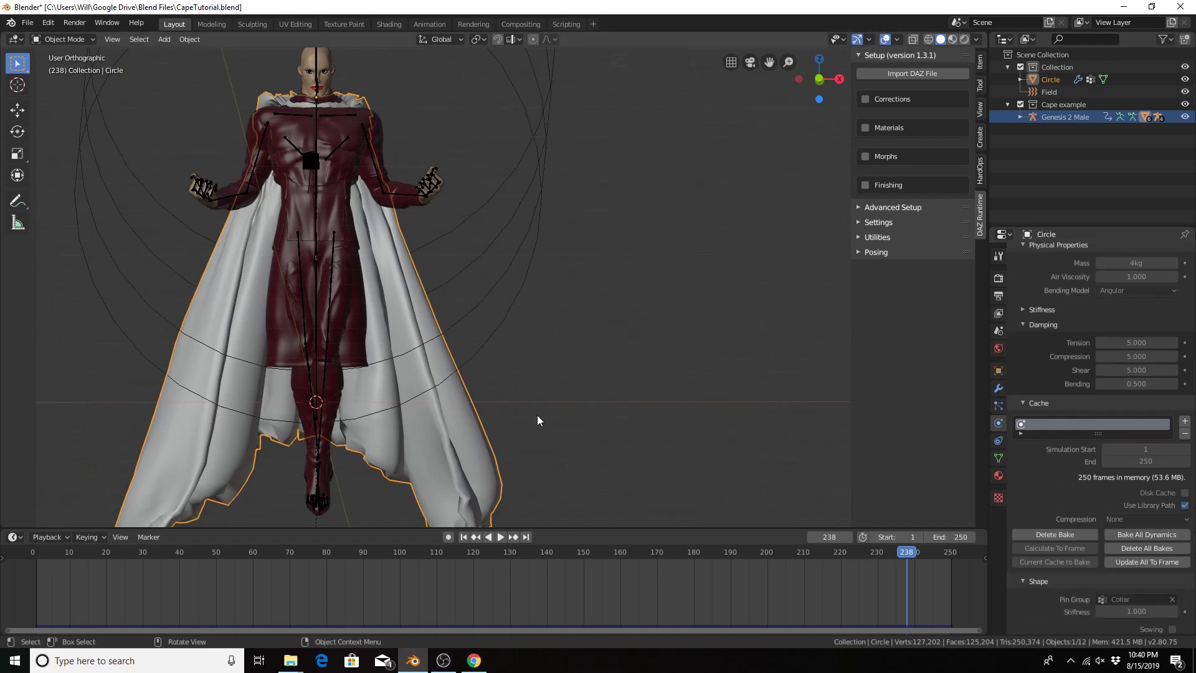
{"action": "scroll", "coordinate": [364, 379], "scroll_direction": "down", "scroll_amount": 1}
{"action": "middle_click_drag", "start_coordinate": [344, 382], "coordinate": [449, 389]}
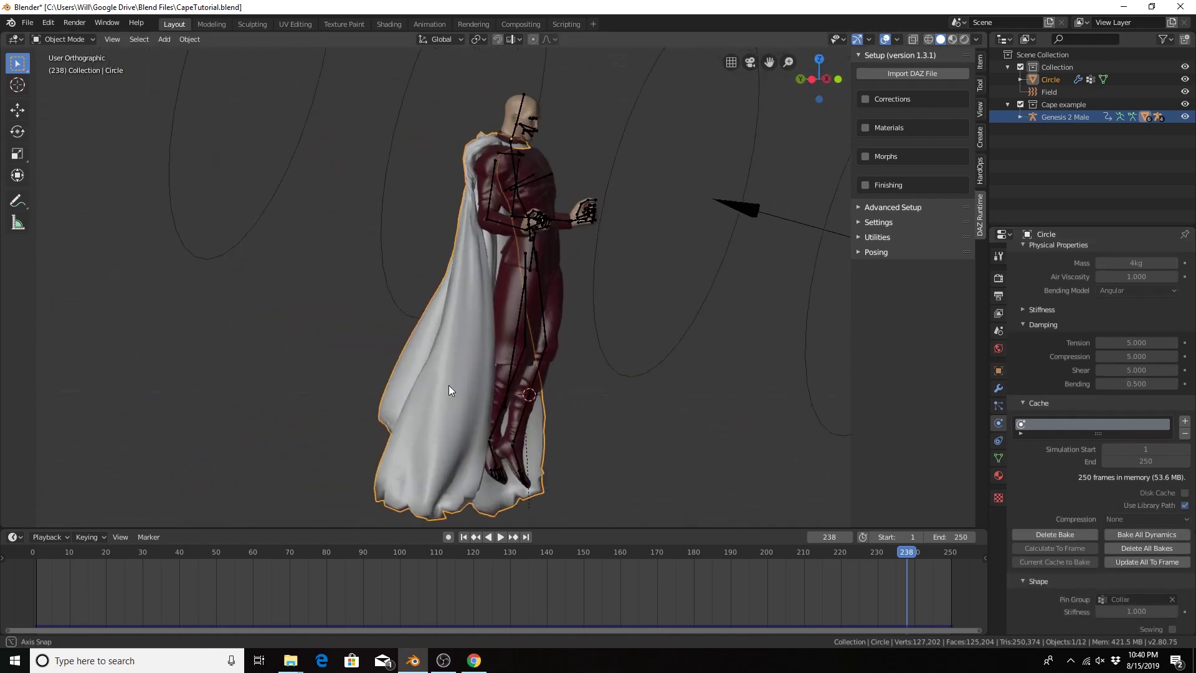
Show the cape's Subdivision modifier settings and examine the cloth folds from collar to hem at frame 238.
{"action": "left_click", "coordinate": [999, 388]}
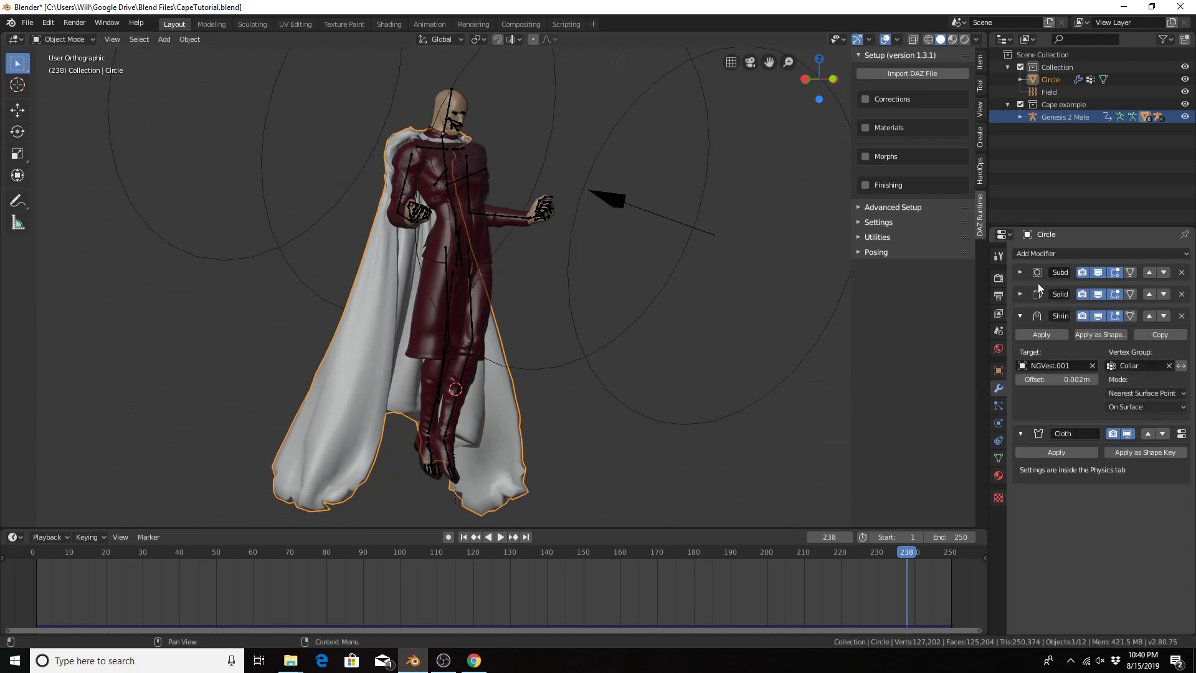
{"action": "left_click", "coordinate": [1019, 274]}
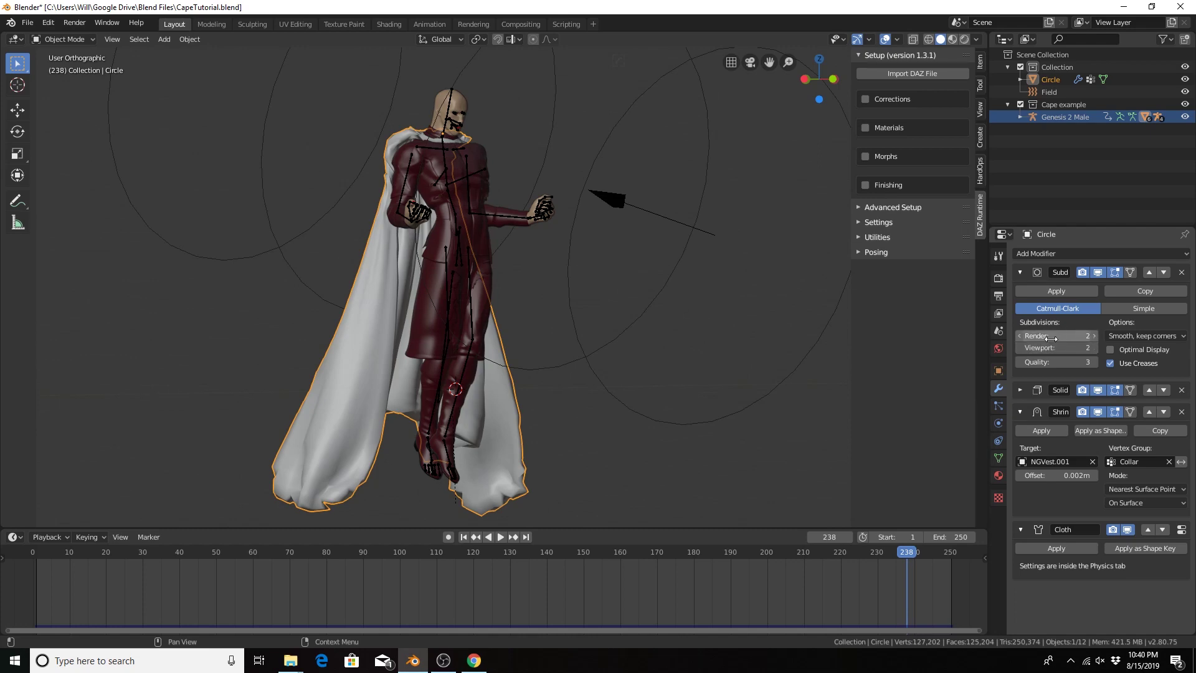
{"action": "scroll", "coordinate": [457, 356], "scroll_direction": "up", "scroll_amount": 3}
{"action": "middle_click_drag", "start_coordinate": [455, 357], "coordinate": [656, 379]}
{"action": "middle_click_drag", "start_coordinate": [660, 283], "coordinate": [410, 299]}
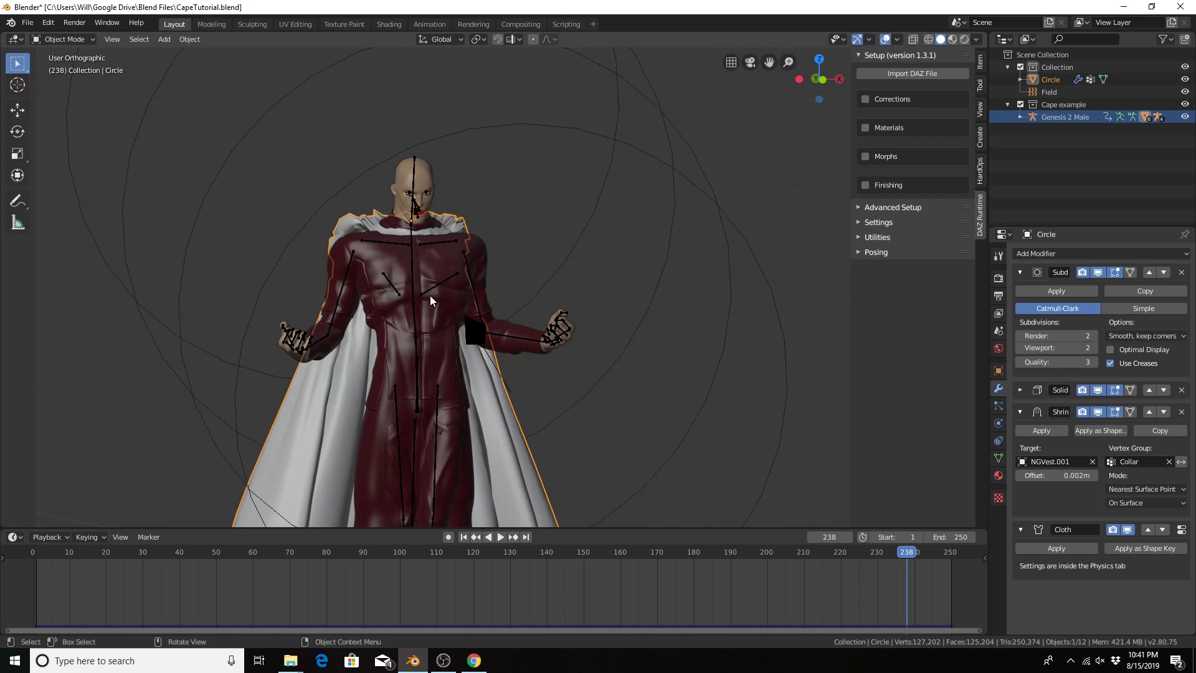
{"action": "middle_click_drag", "start_coordinate": [622, 398], "coordinate": [593, 261], "text": "shift"}
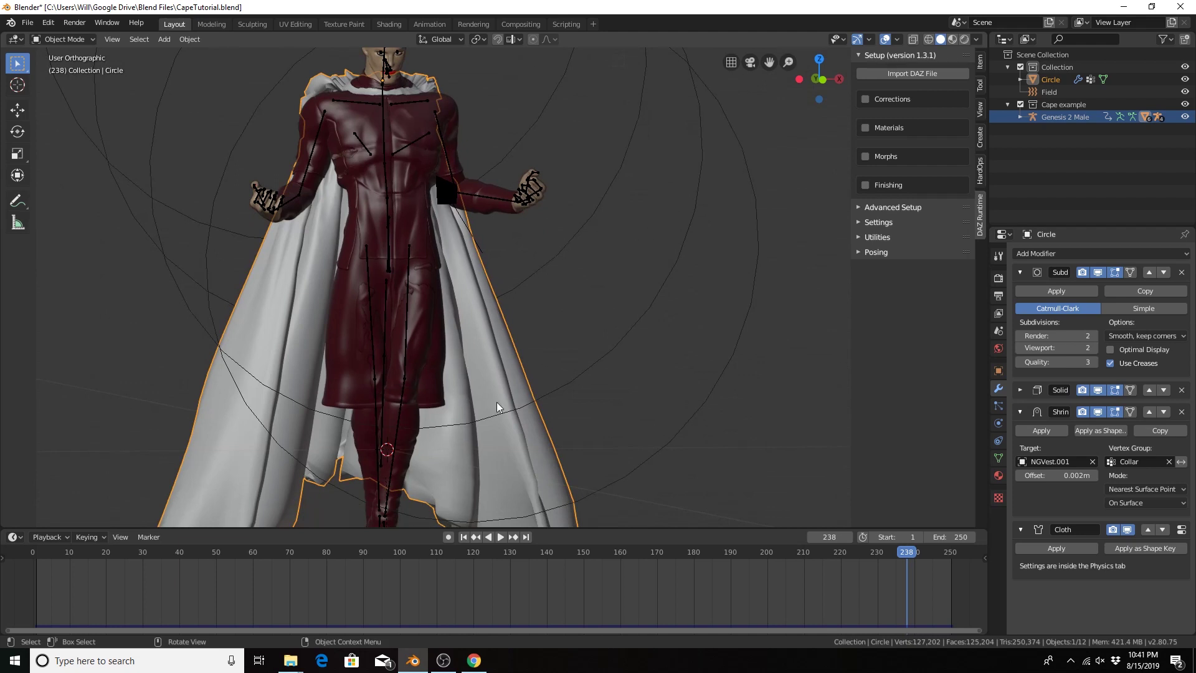
{"action": "middle_click_drag", "start_coordinate": [507, 404], "coordinate": [580, 371], "text": "shift"}
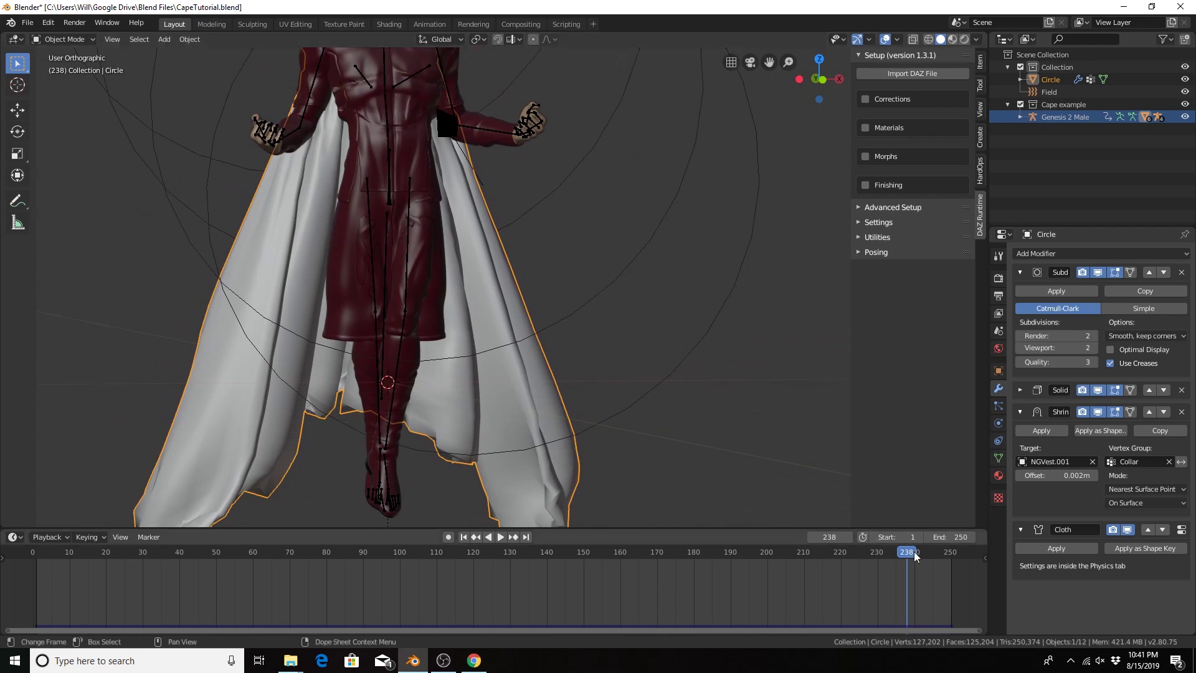